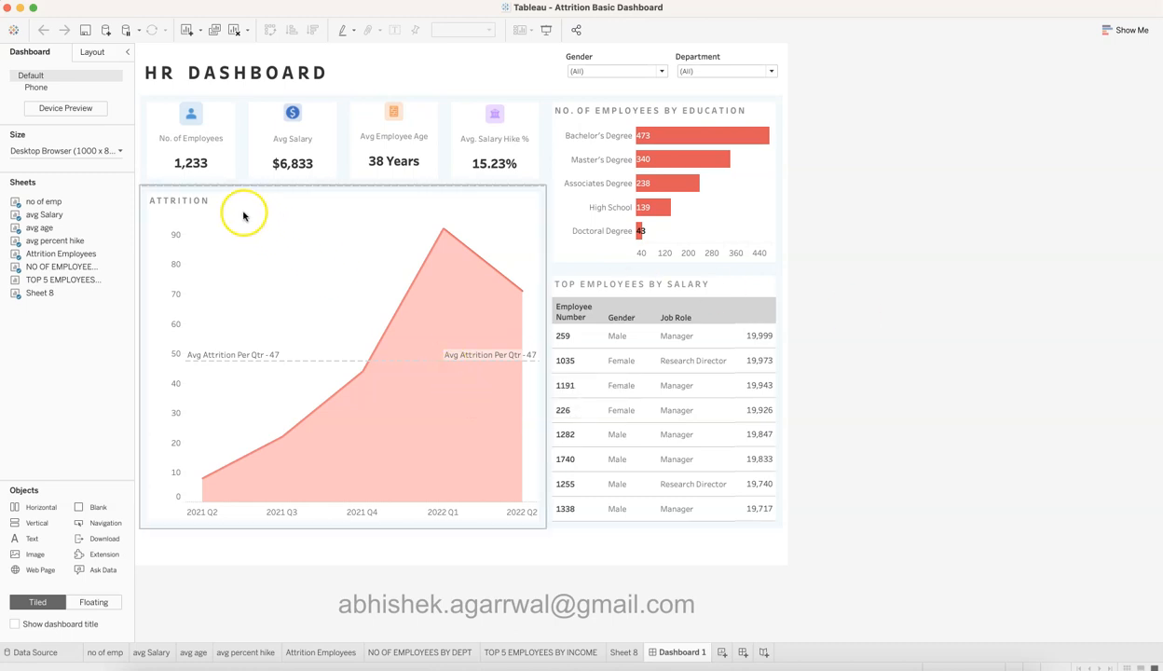
Step: Examine the sheets behind the HR Dashboard's KPI cards: no of emp, avg Salary, avg age and avg percent hike
left_click(218, 137)
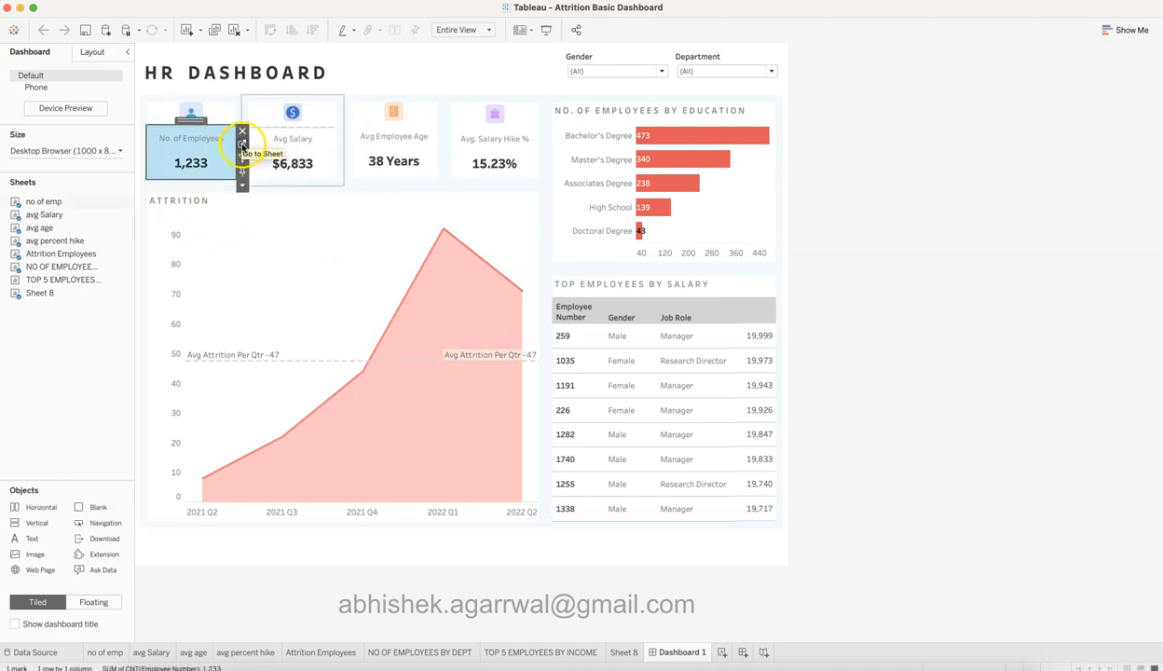
left_click(242, 146)
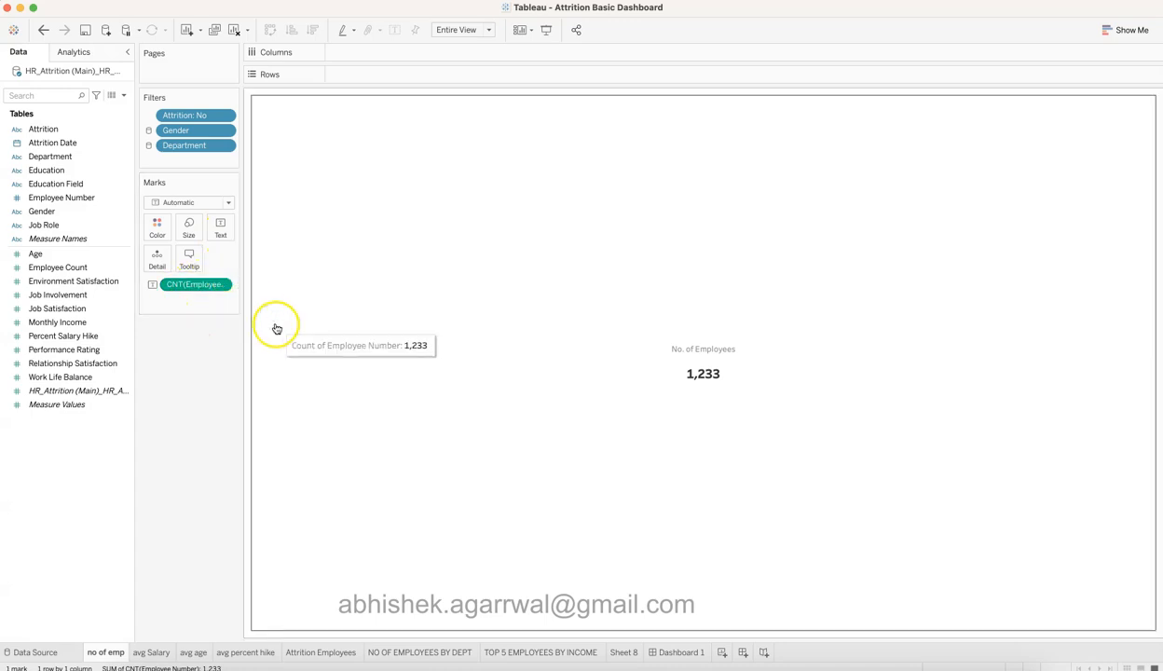
left_click(670, 651)
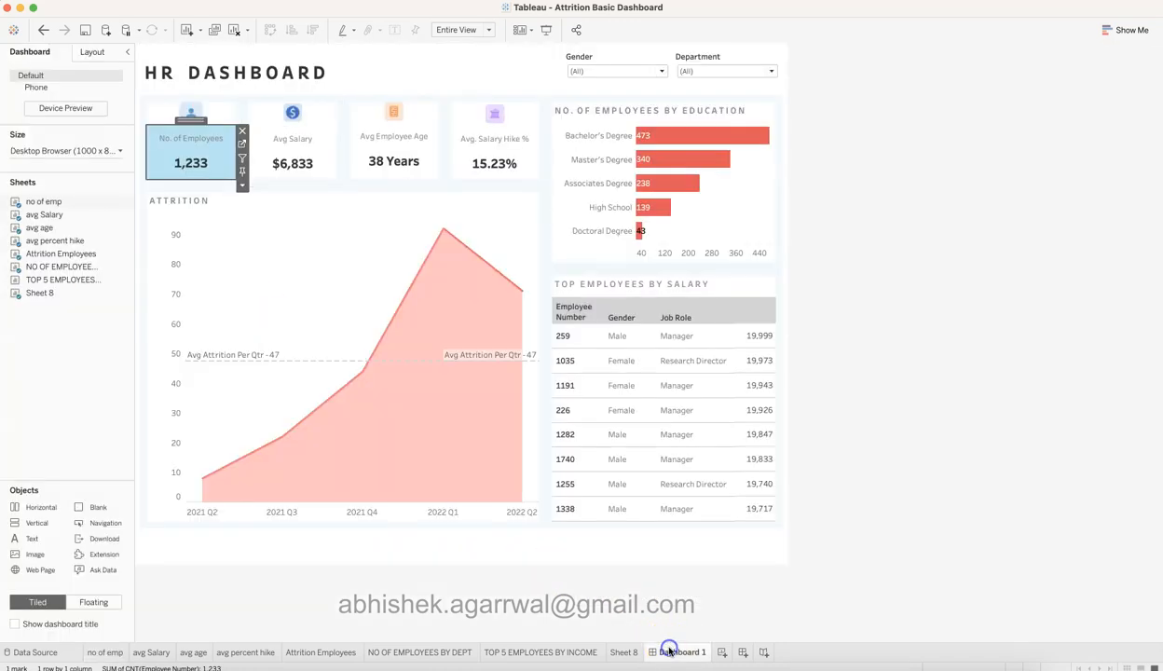
left_click(213, 163)
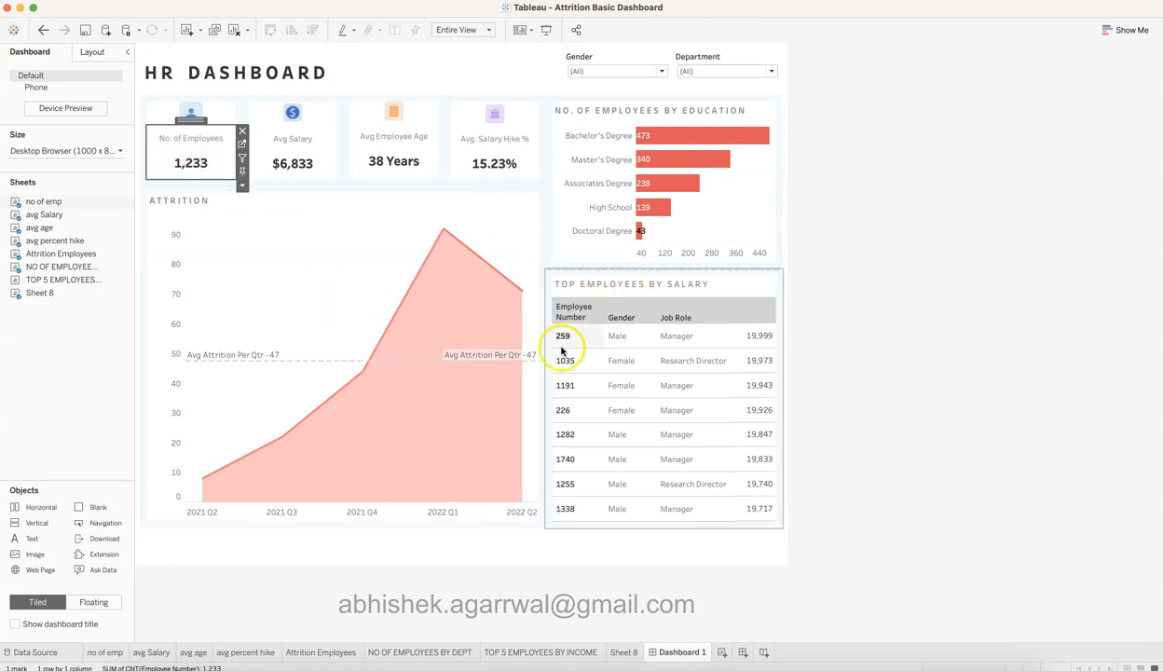
left_click(151, 652)
left_click(194, 652)
left_click(245, 654)
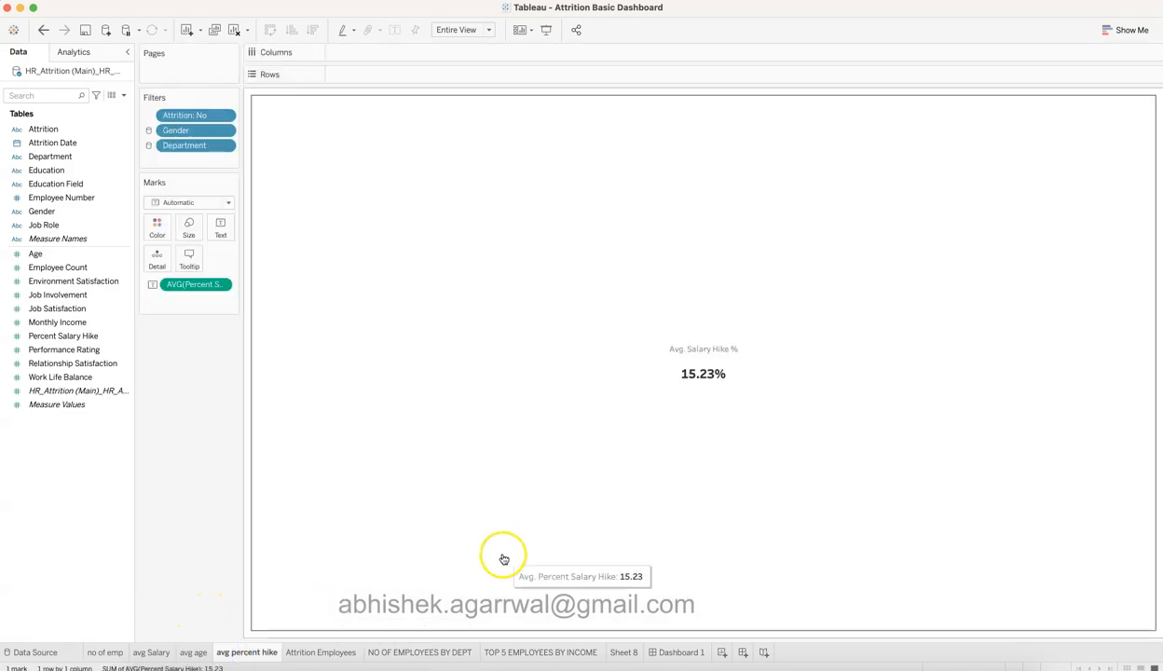
left_click(667, 651)
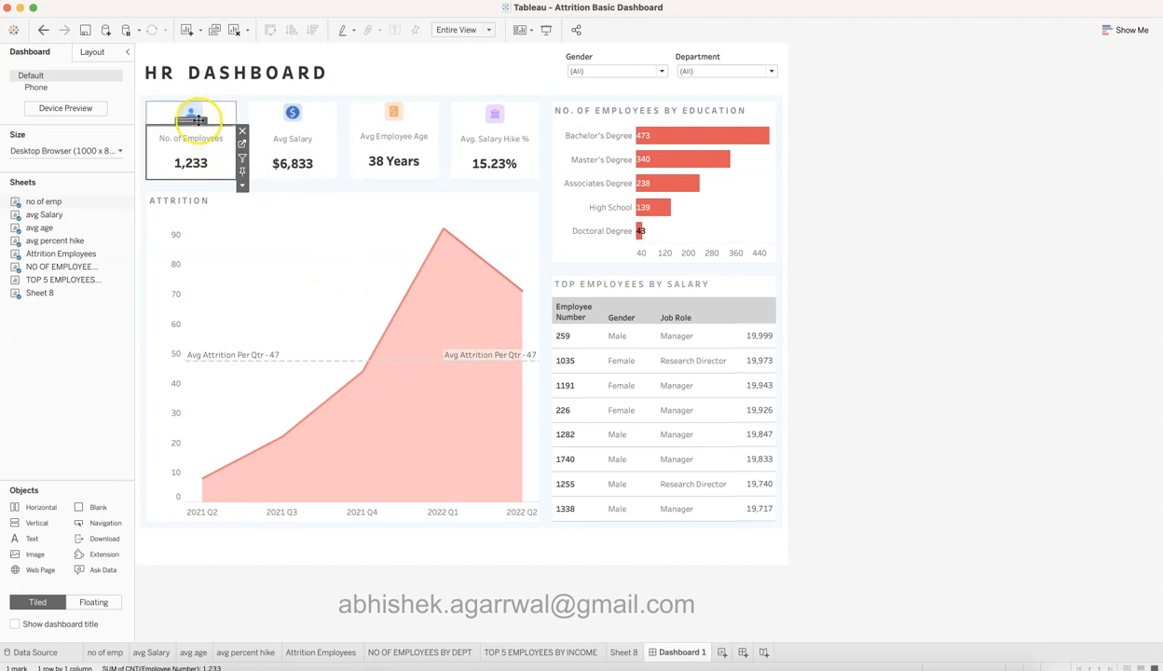
left_click(816, 196)
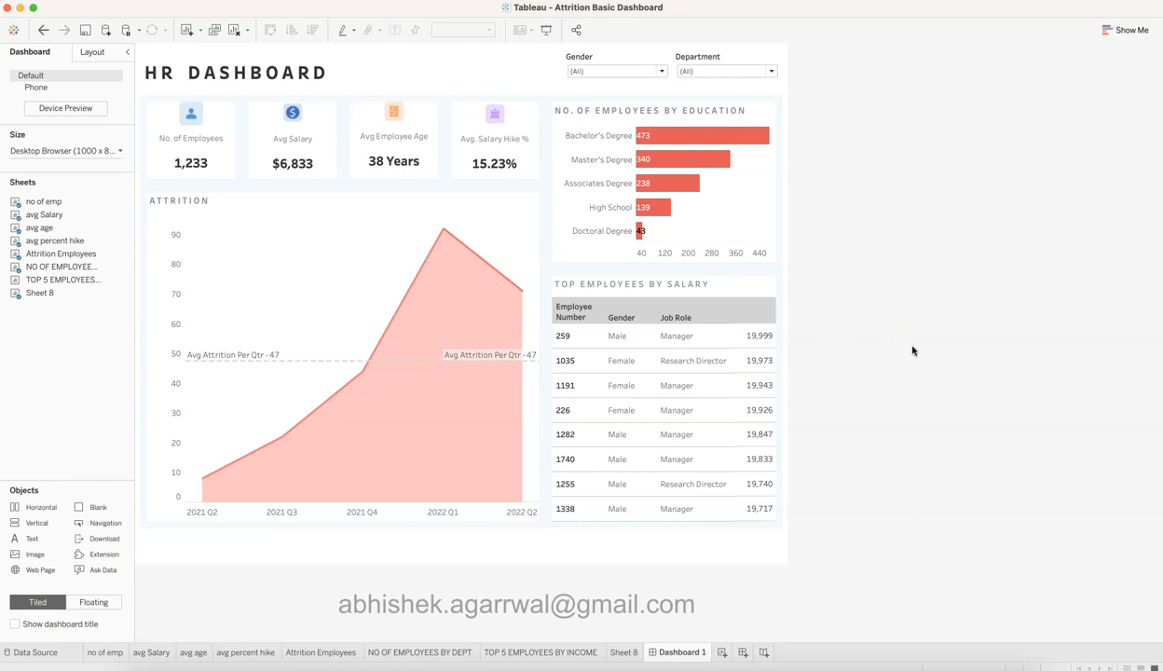
left_click(936, 332)
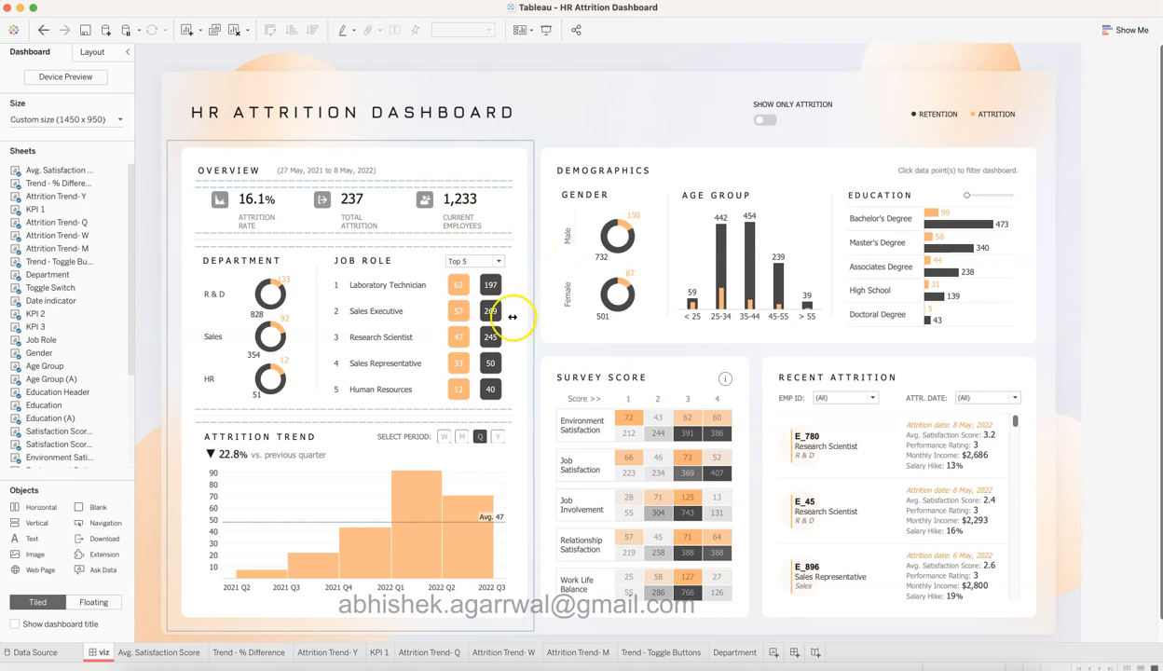
Step: Try the Show Only Attrition switch and the attrition trend's period selector on the HR Attrition Dashboard, restoring all employees and the quarterly period
left_click(769, 122)
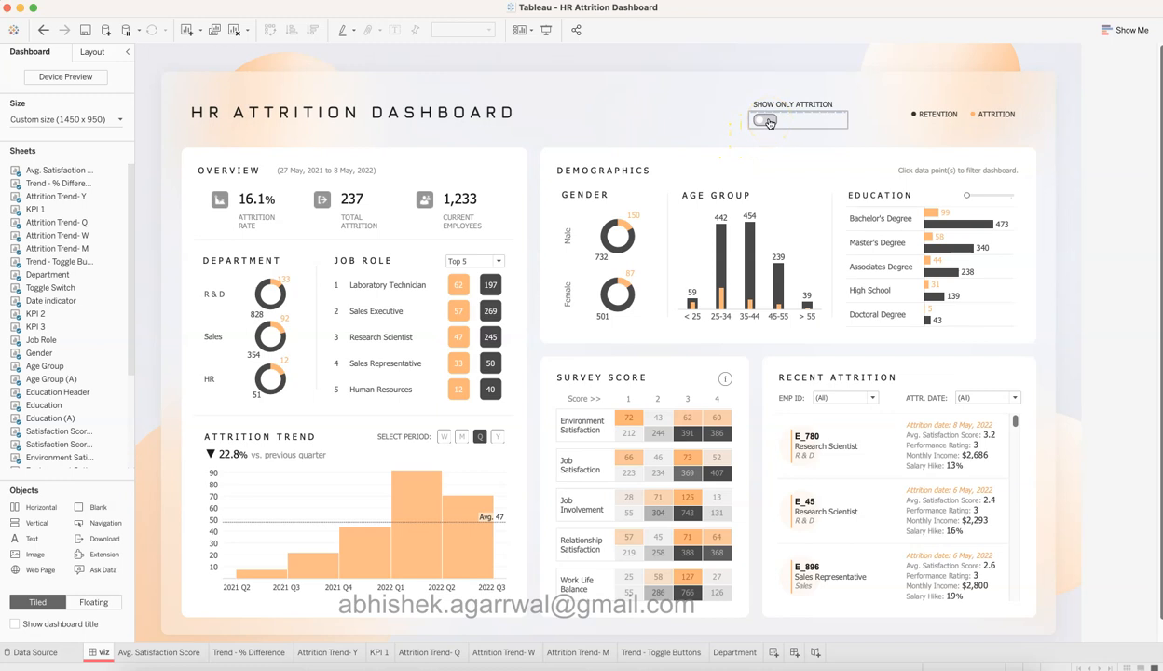
left_click(769, 122)
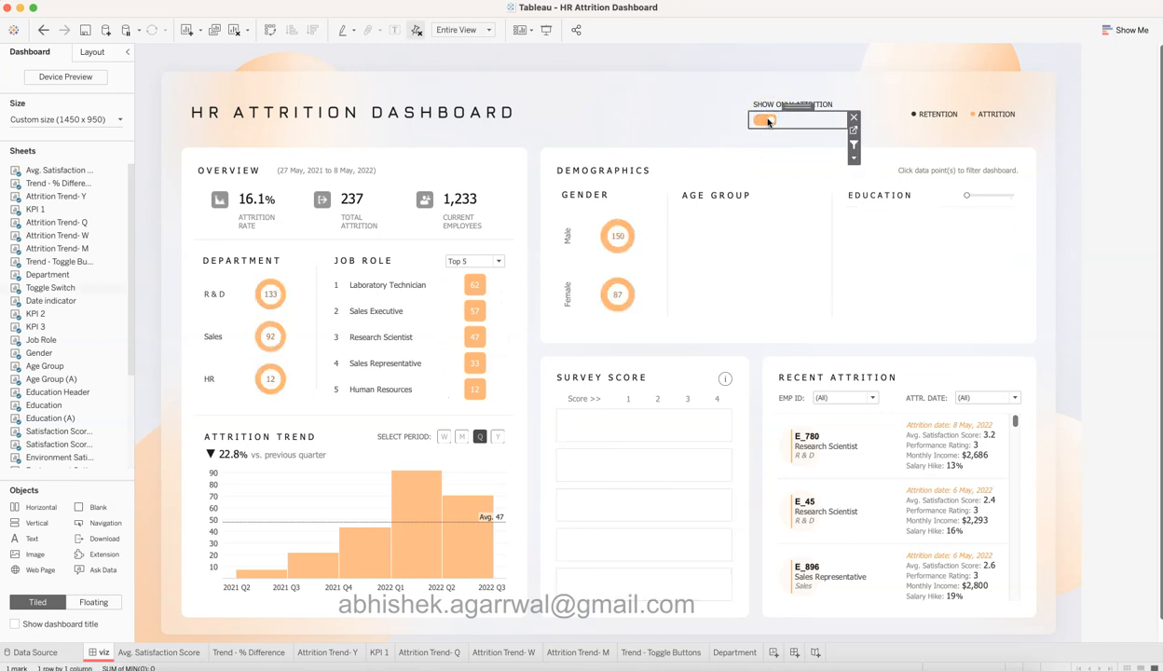
left_click(762, 123)
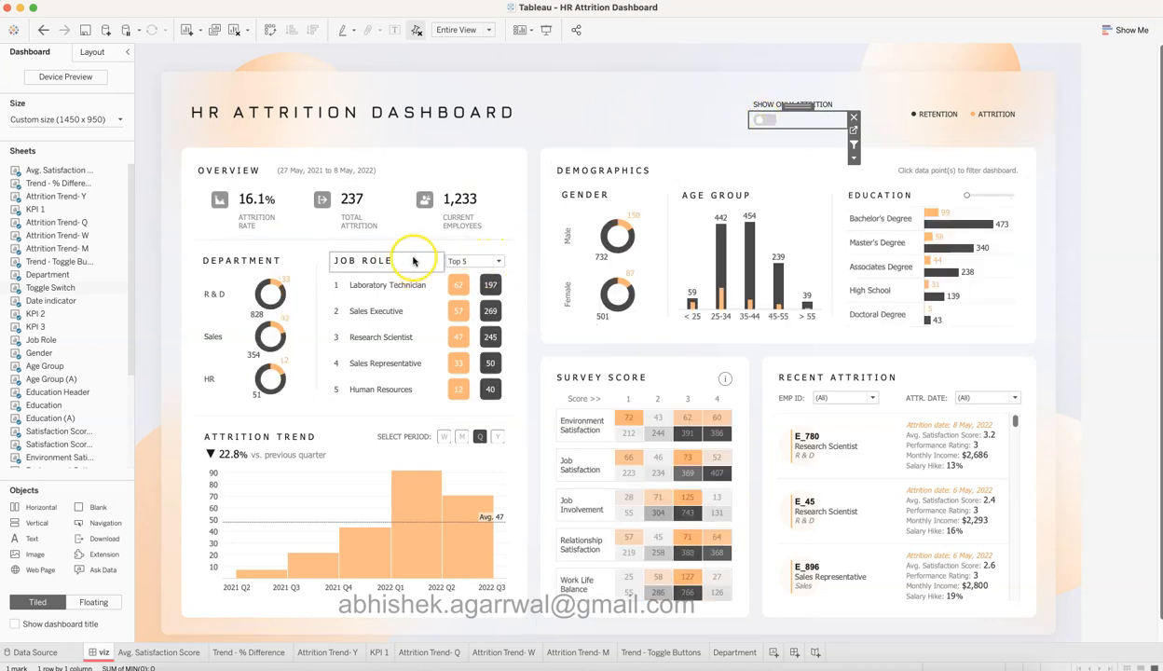
left_click(446, 440)
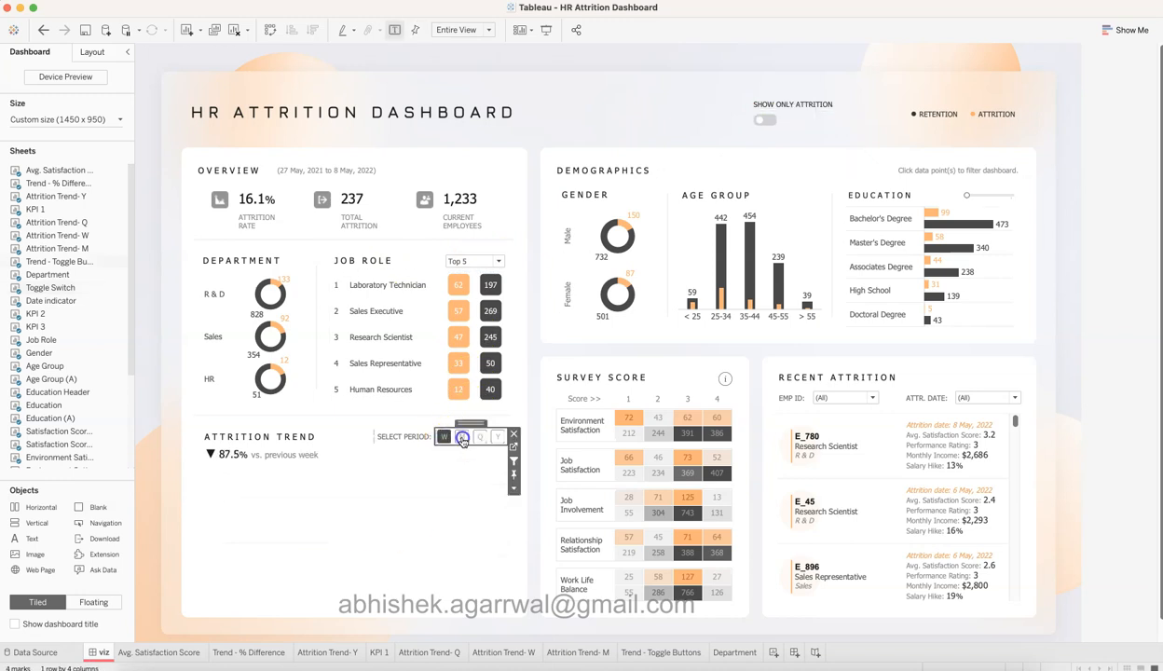
left_click(475, 436)
left_click(478, 437)
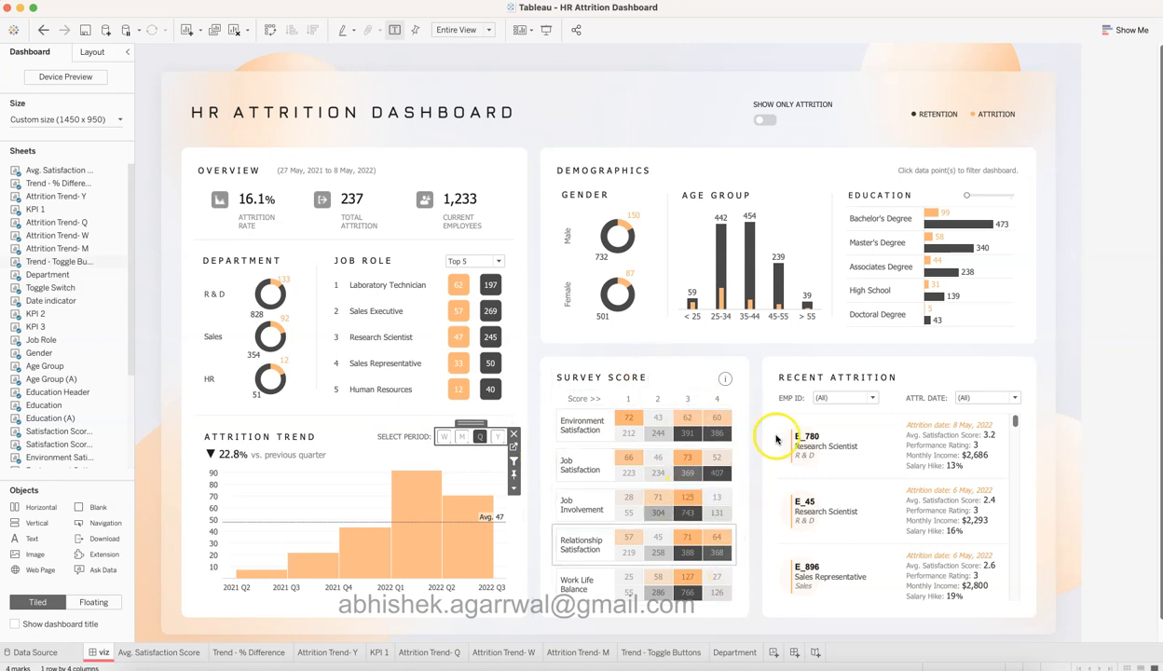
left_click(1102, 456)
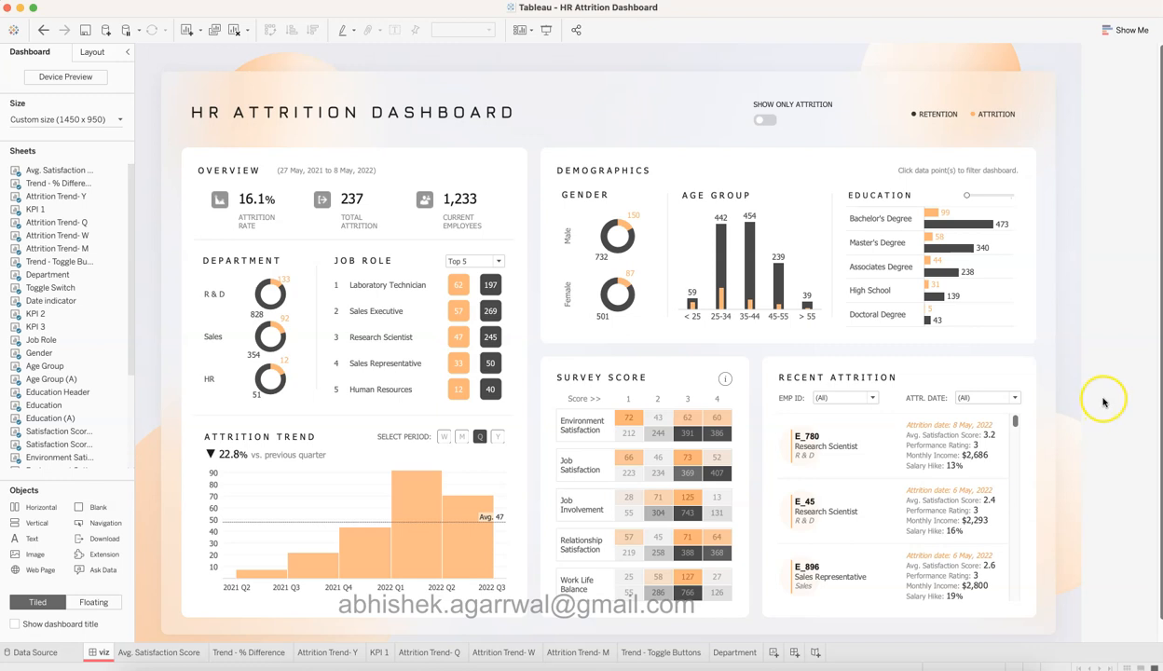
Step: Switch to the Attrition Basic Dashboard workbook and examine the no of emp sheet's employee count field and Attrition filter settings
key("super+Tab")
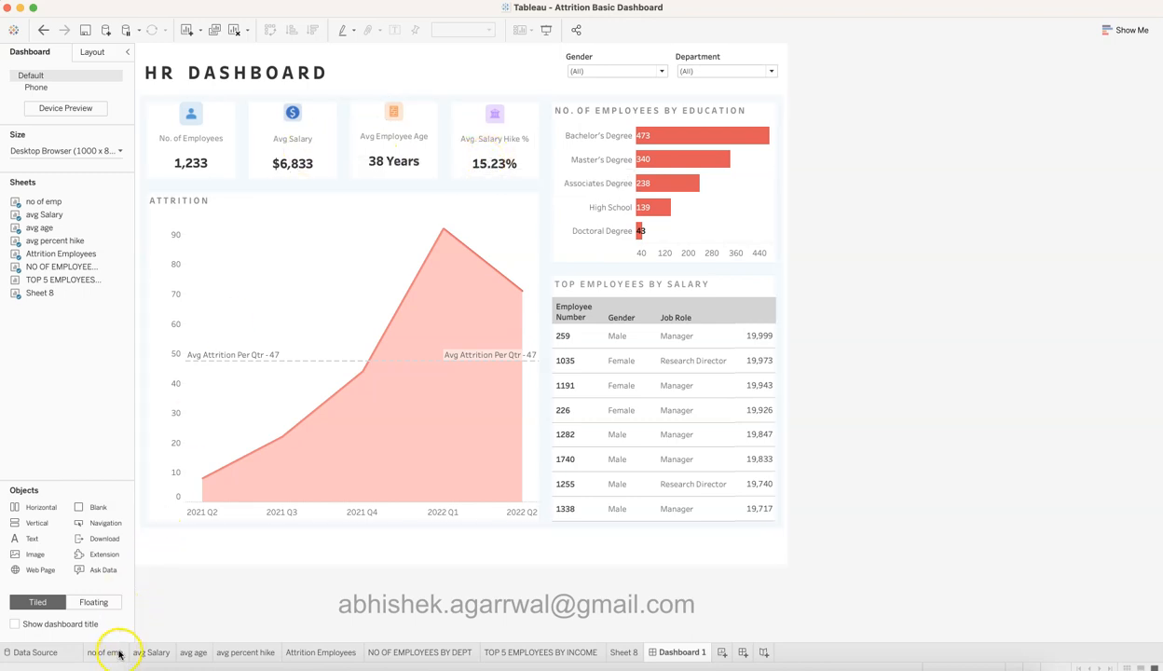
mouse_move(116, 655)
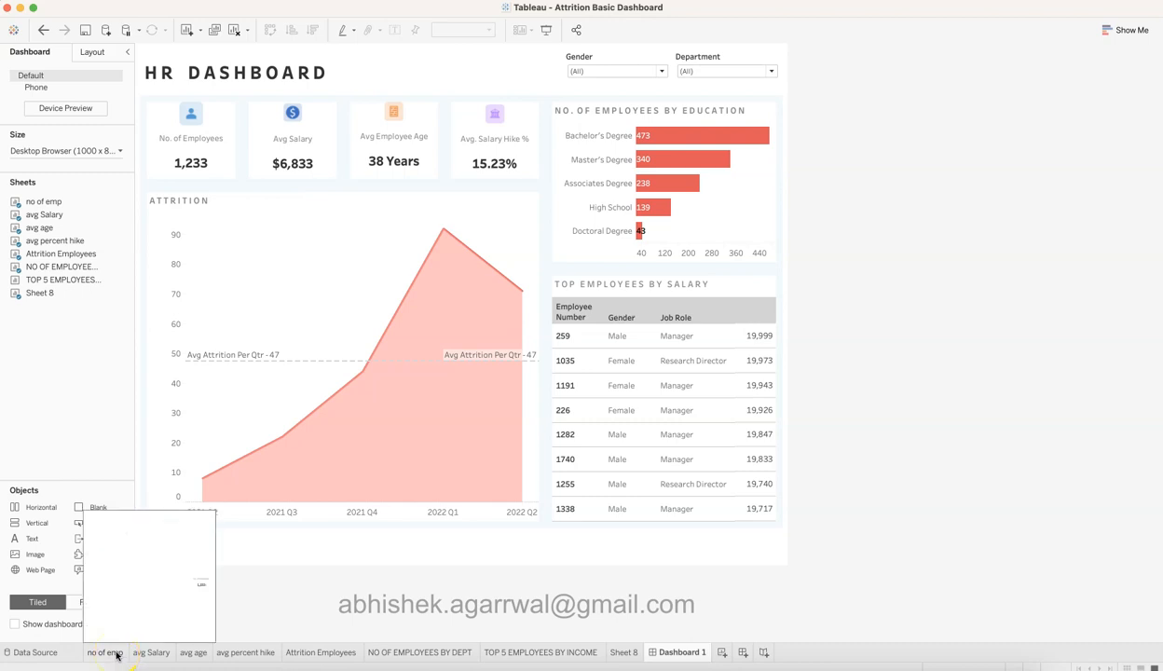
left_click(116, 654)
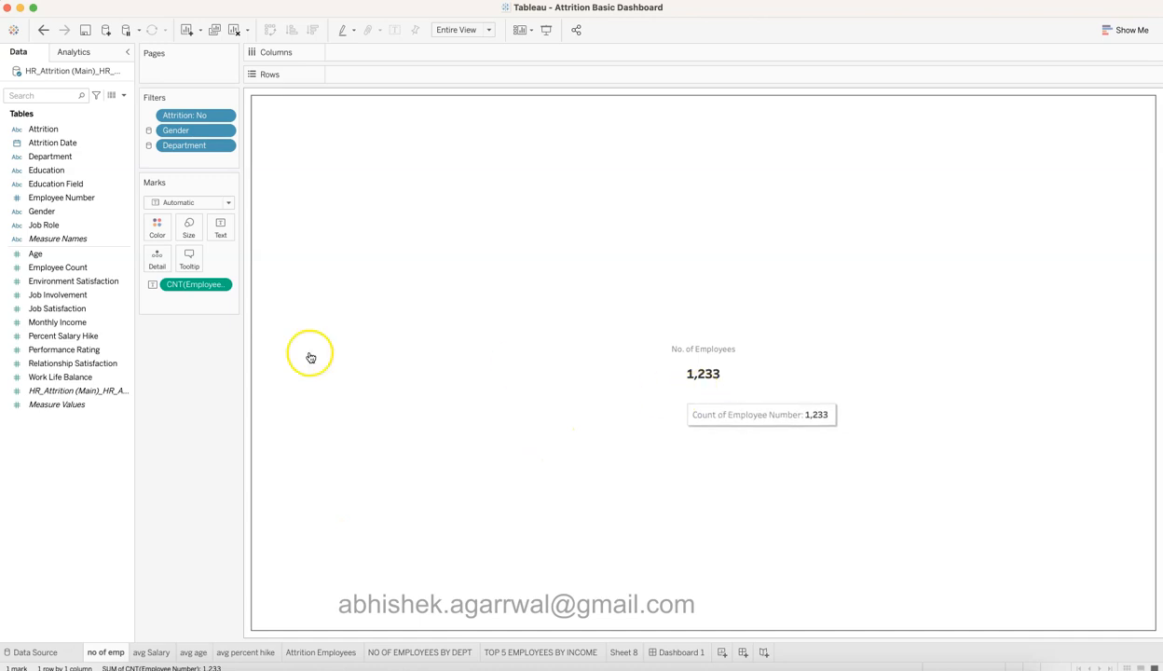
left_click(100, 349)
left_click(198, 286)
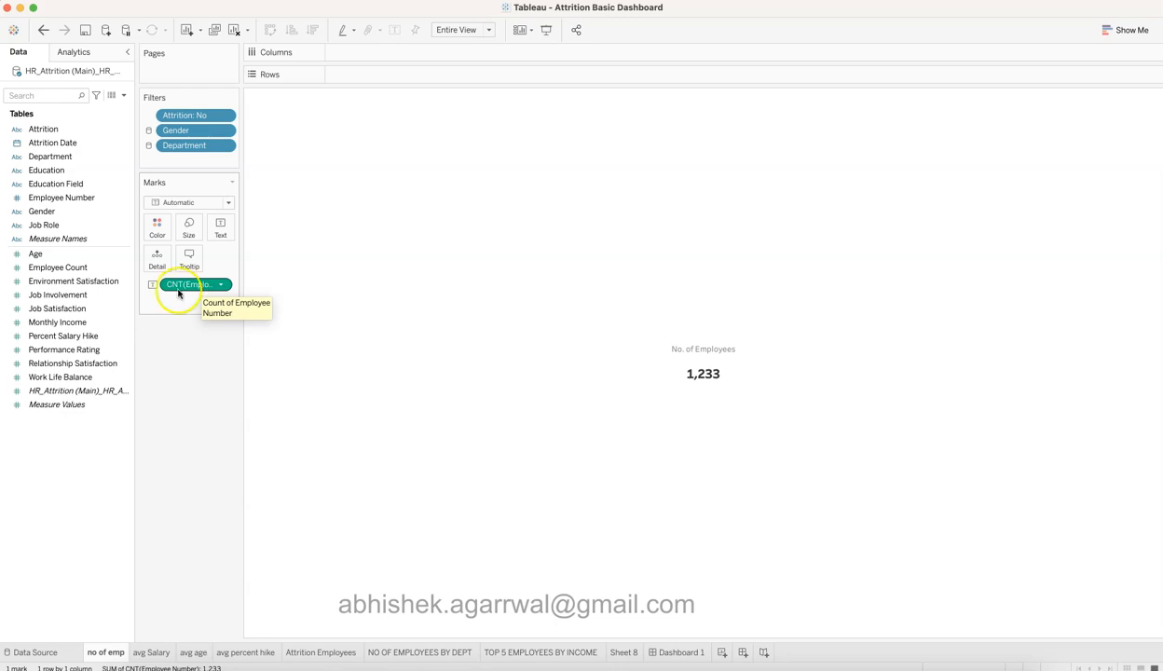
left_click(70, 211)
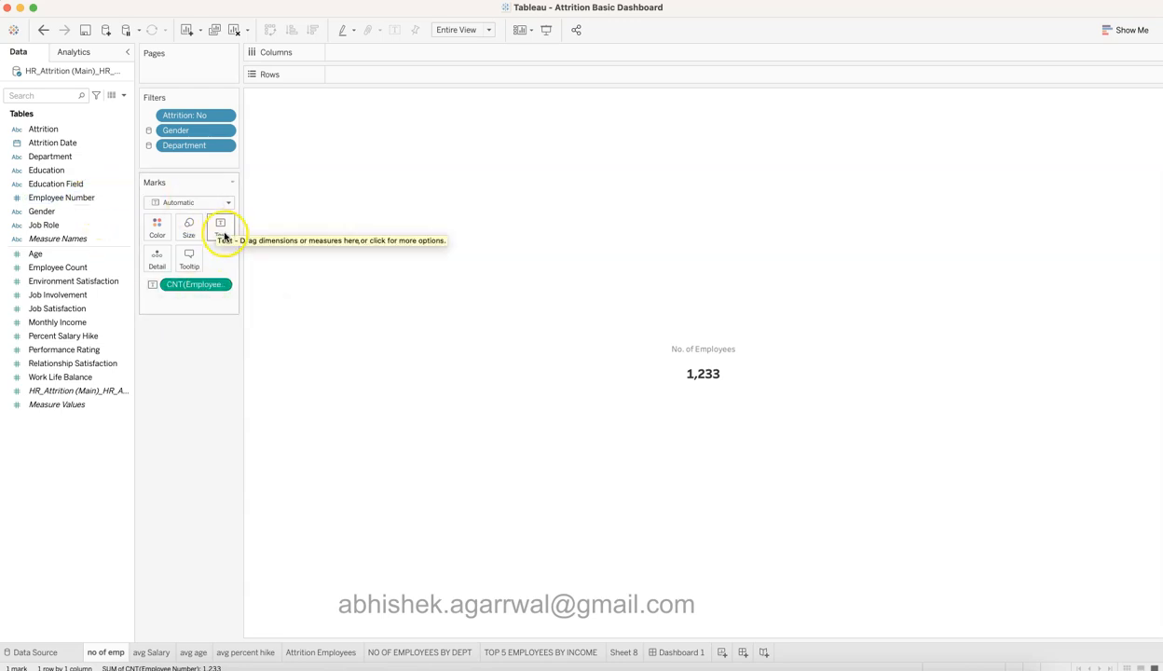
mouse_move(683, 371)
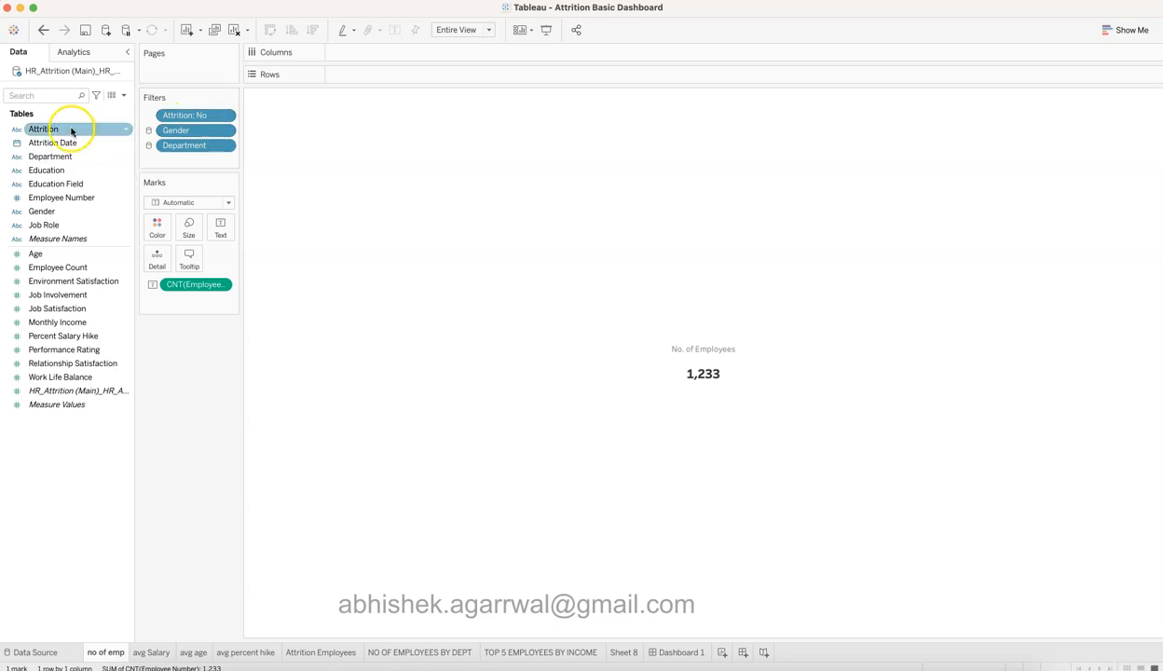
left_click(223, 117)
left_click(190, 131)
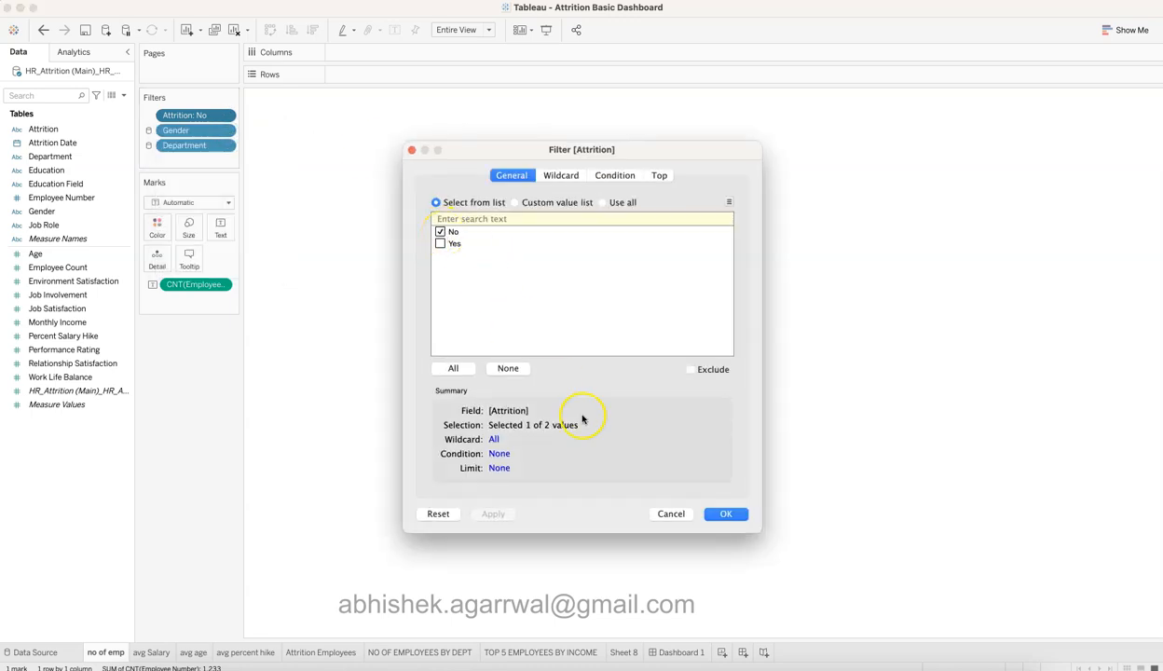
left_click(723, 521)
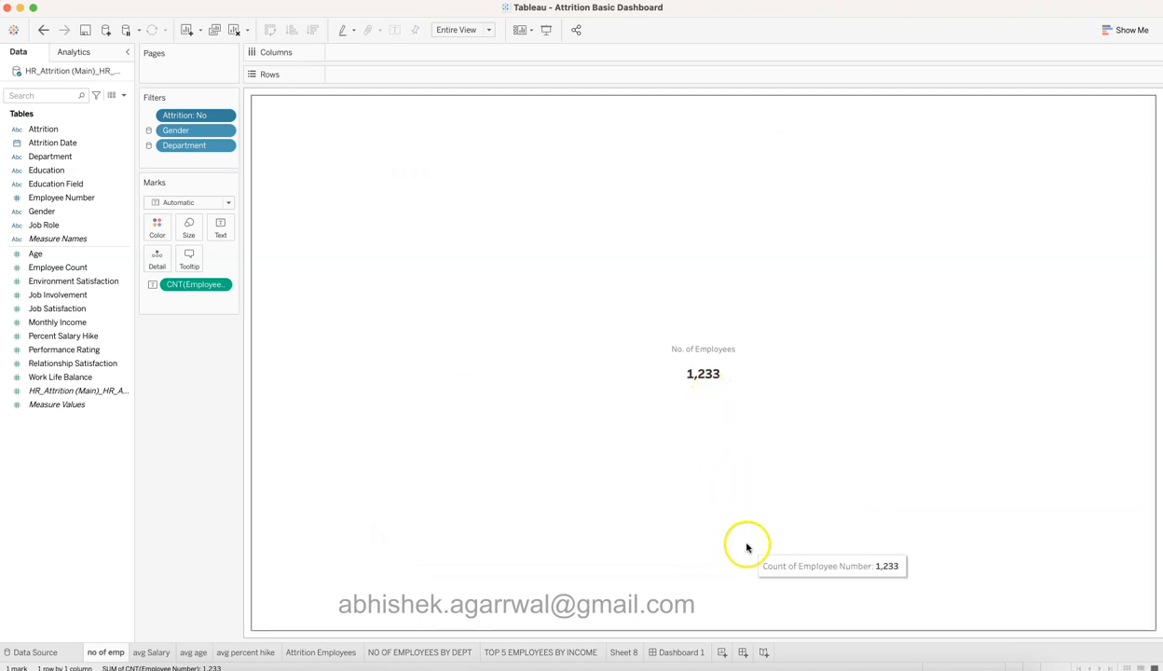
Step: Create a new worksheet and show Employee Number as text, aggregated as a count
left_click(723, 652)
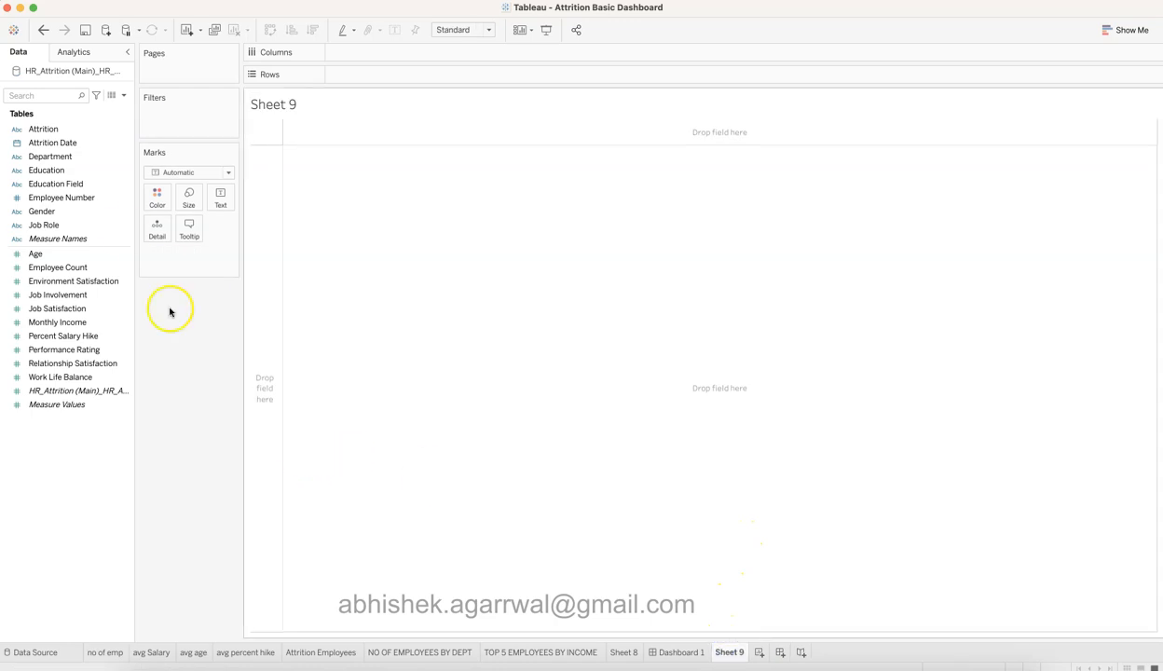
left_click_drag(91, 203, 222, 202)
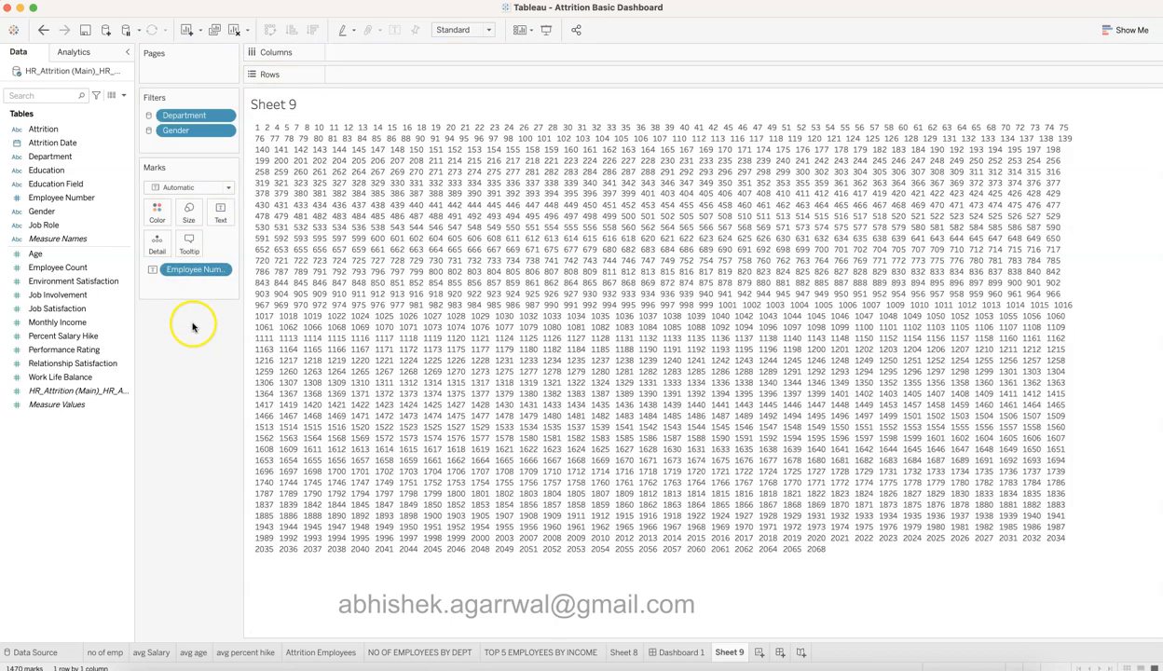
mouse_move(576, 370)
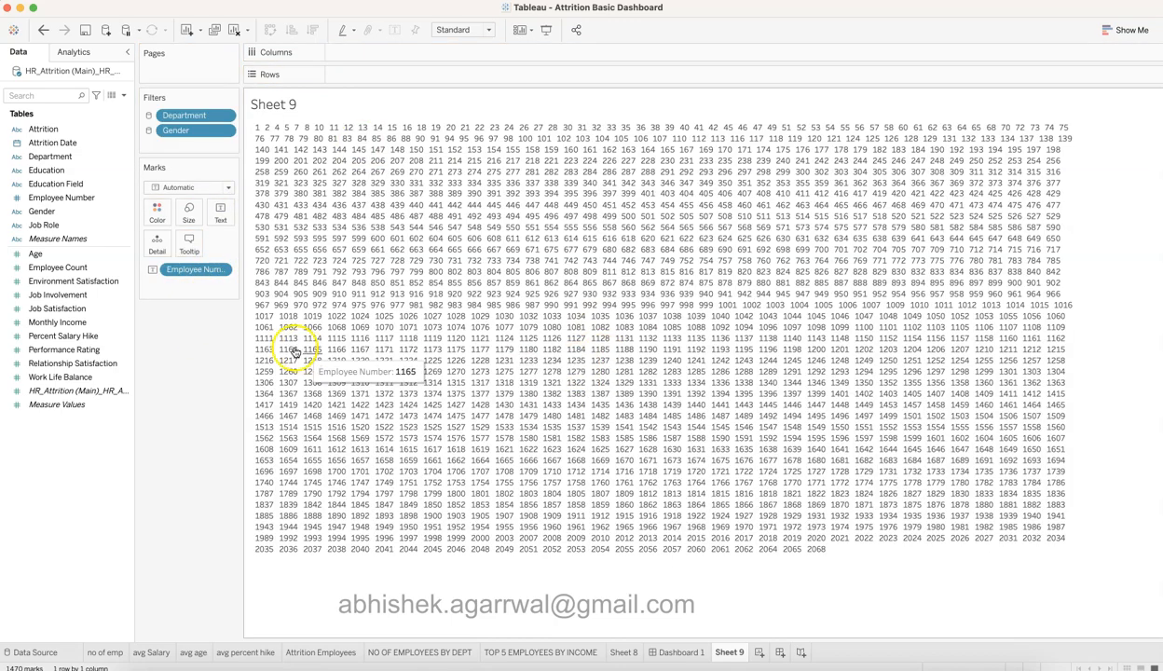
left_click(221, 270)
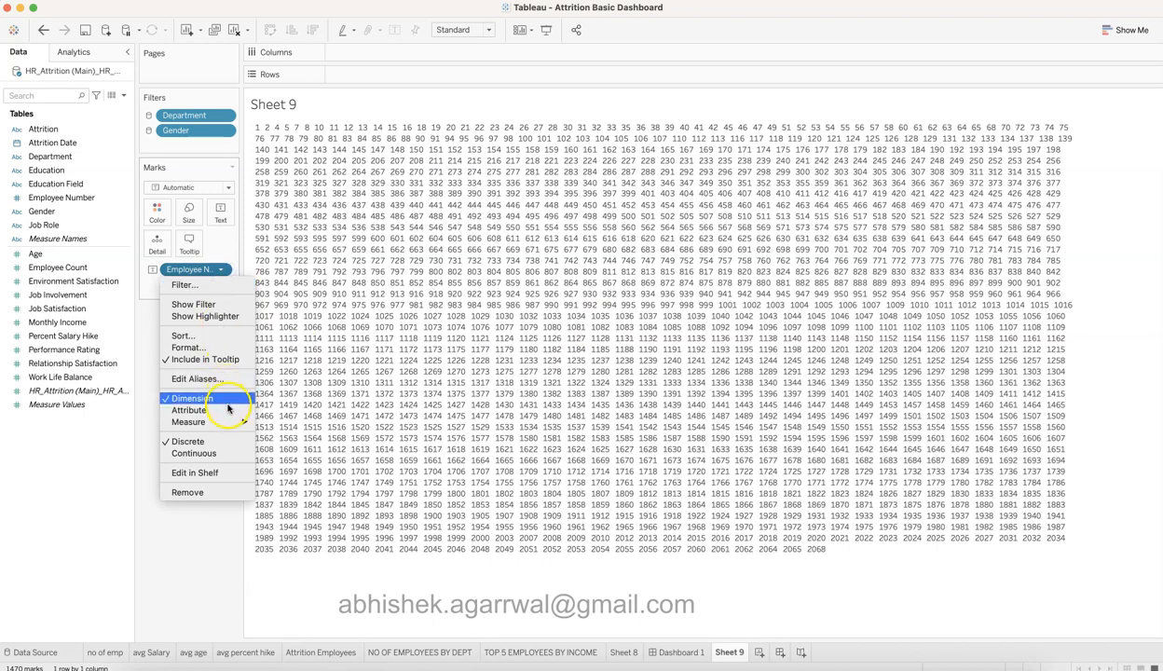
mouse_move(233, 421)
left_click(283, 459)
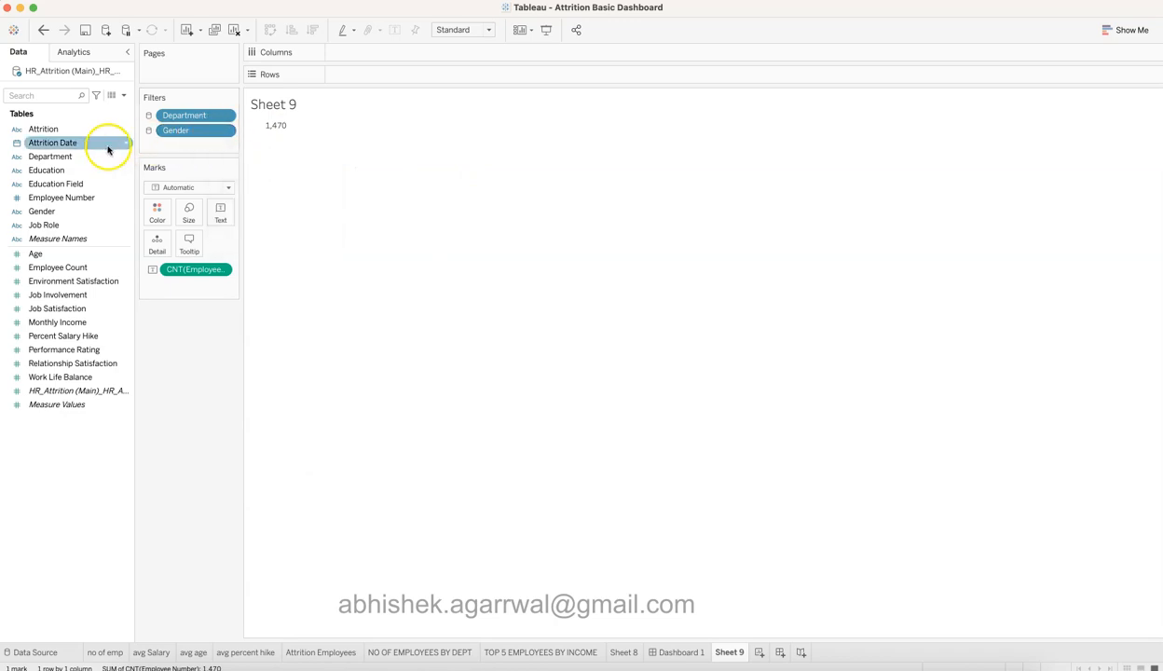
Step: Filter the new sheet by Attrition, keeping only the value No
left_click_drag(91, 128, 195, 147)
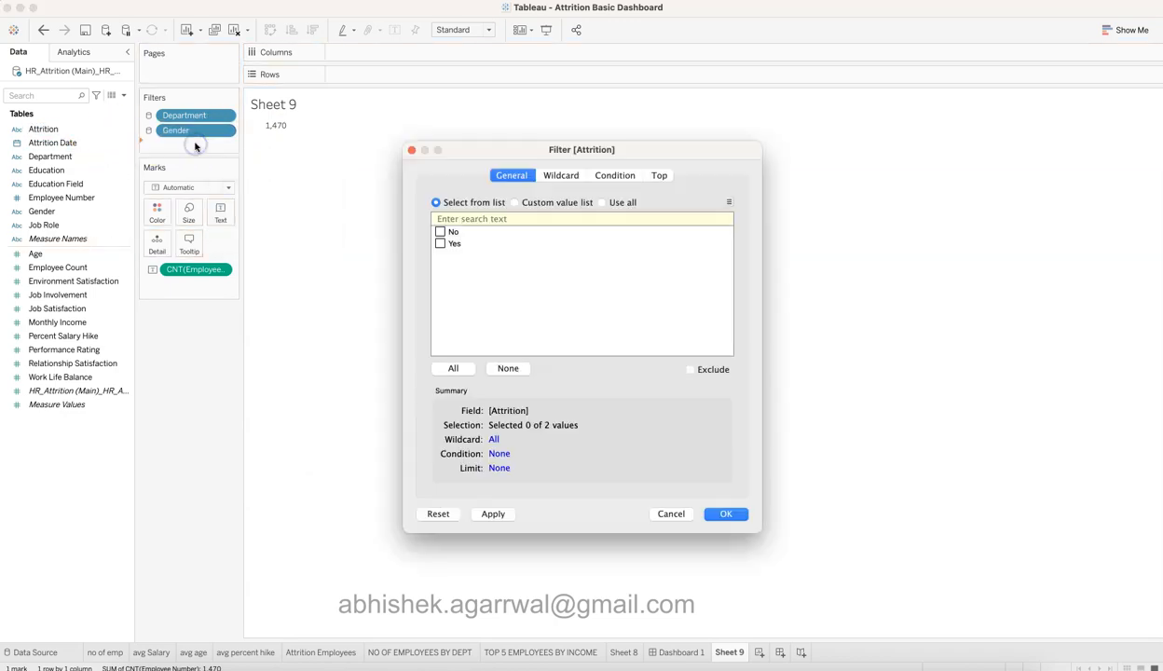
left_click(440, 232)
left_click(728, 513)
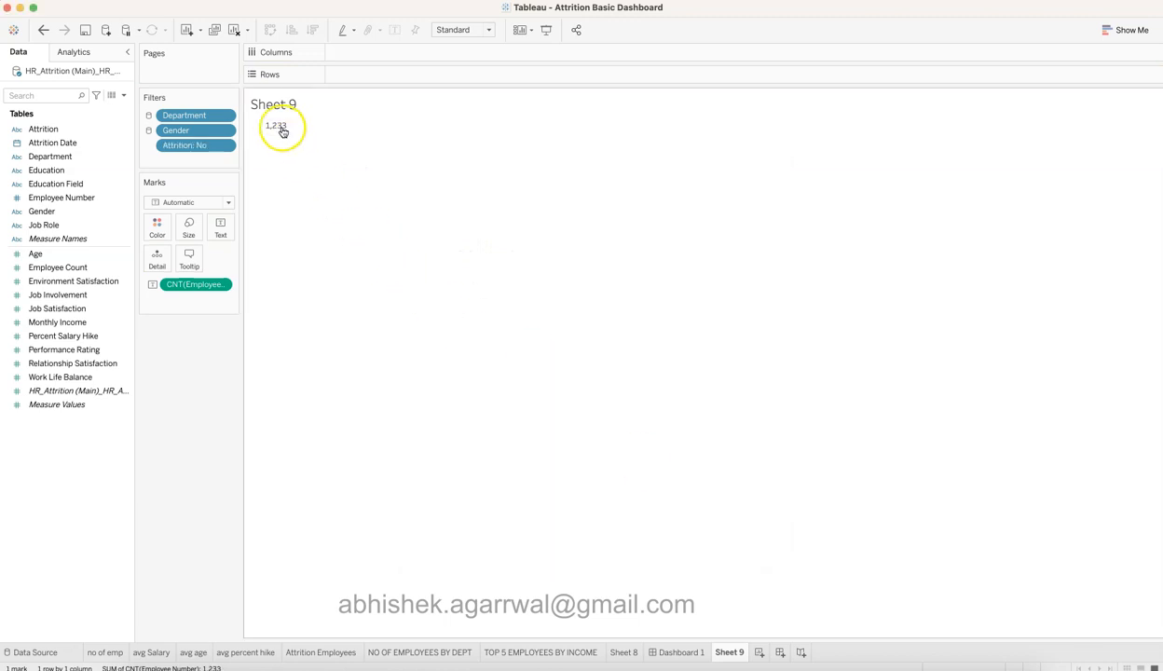
Step: Fit the new sheet to Entire View and center the count text horizontally
left_click(466, 33)
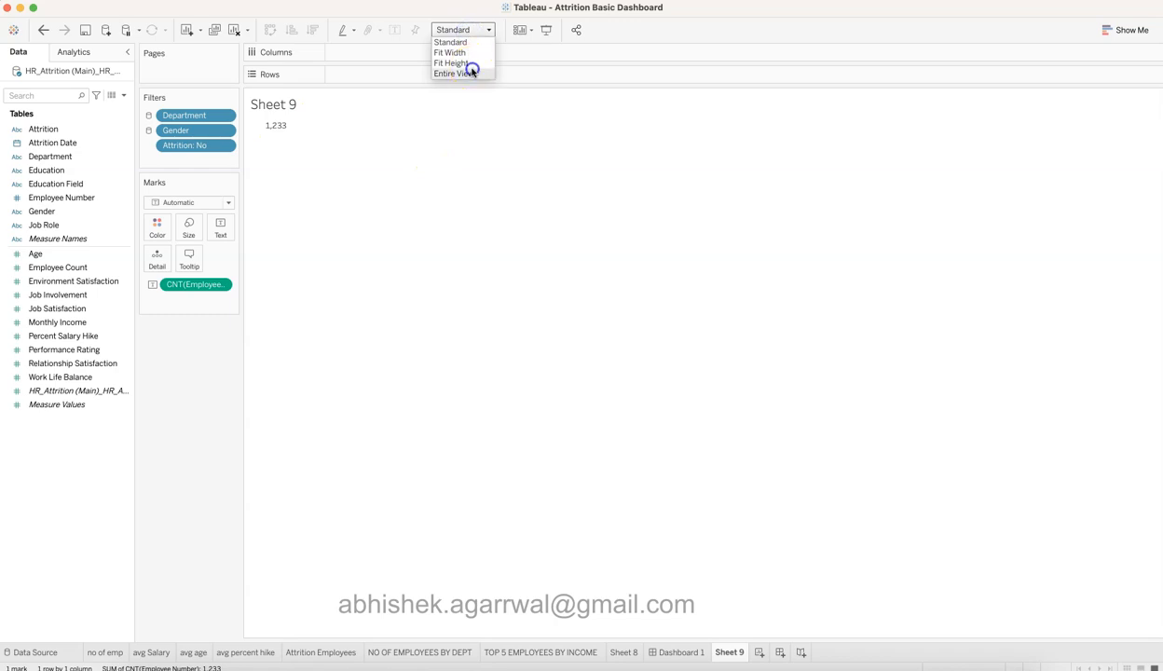
left_click(472, 72)
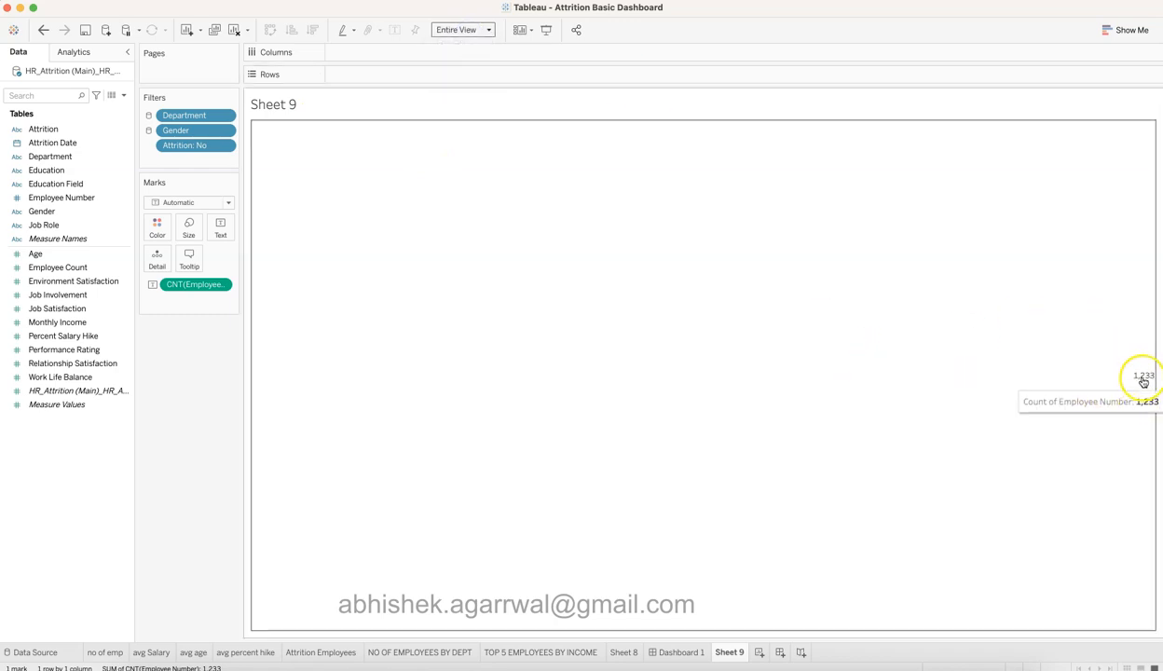
left_click(221, 227)
left_click(287, 272)
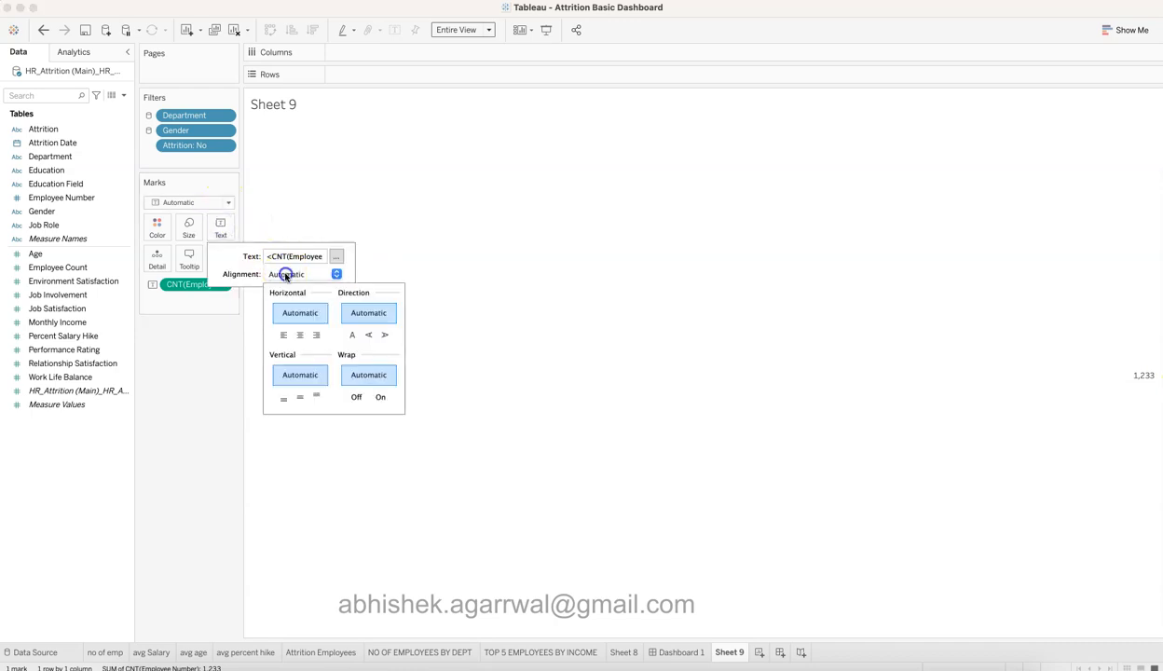
left_click(299, 333)
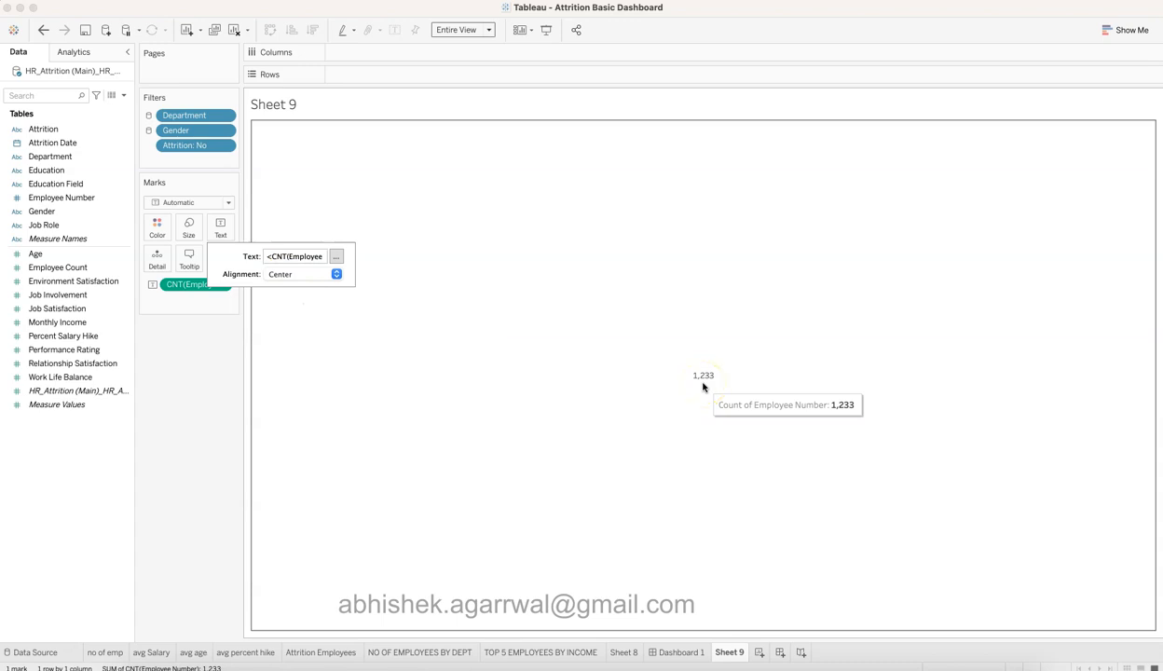
left_click(200, 407)
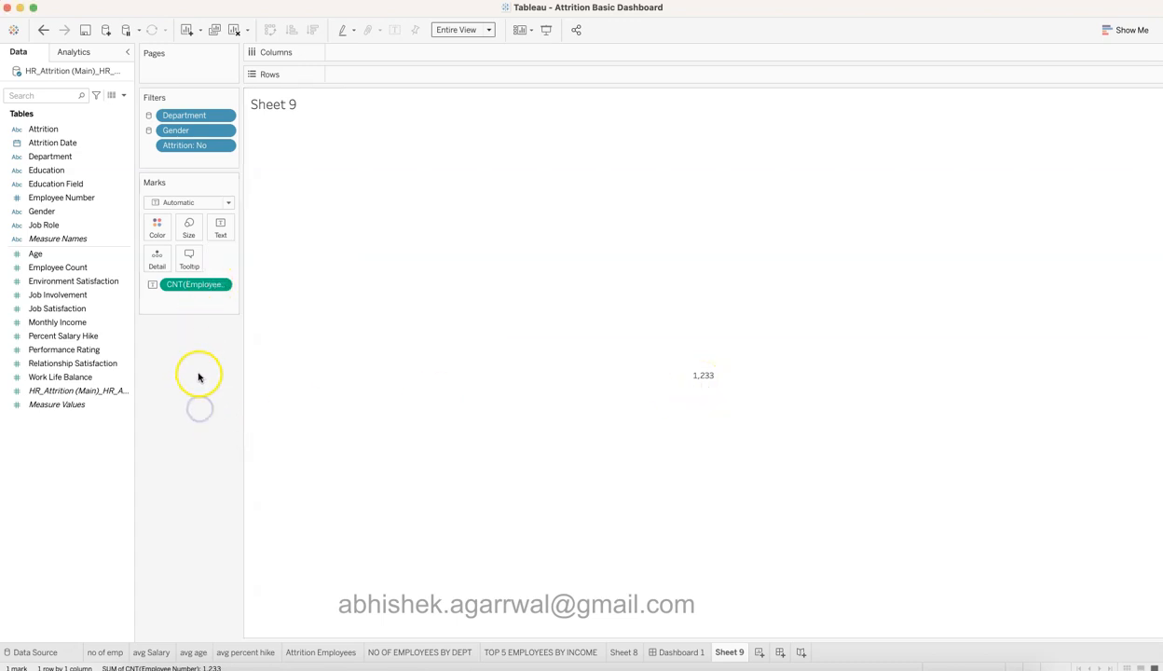
Step: Check the no of emp sheet's label layout and add the line "No. of Employees" above the count in Sheet 9's label
left_click(104, 652)
mouse_move(752, 368)
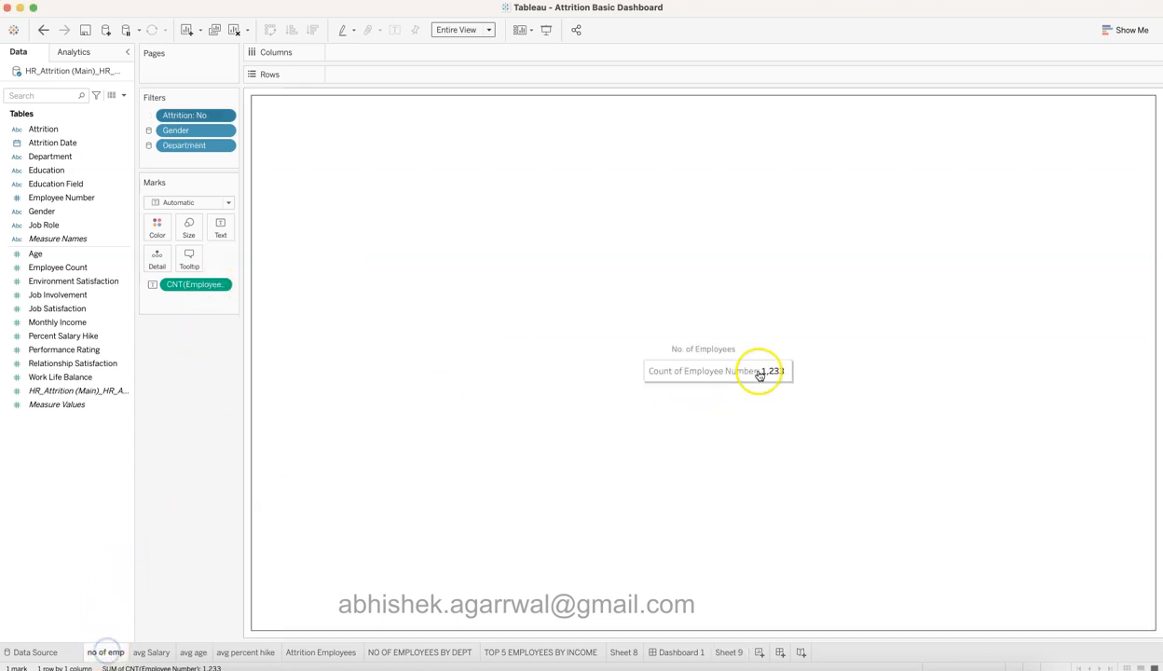
left_click(729, 652)
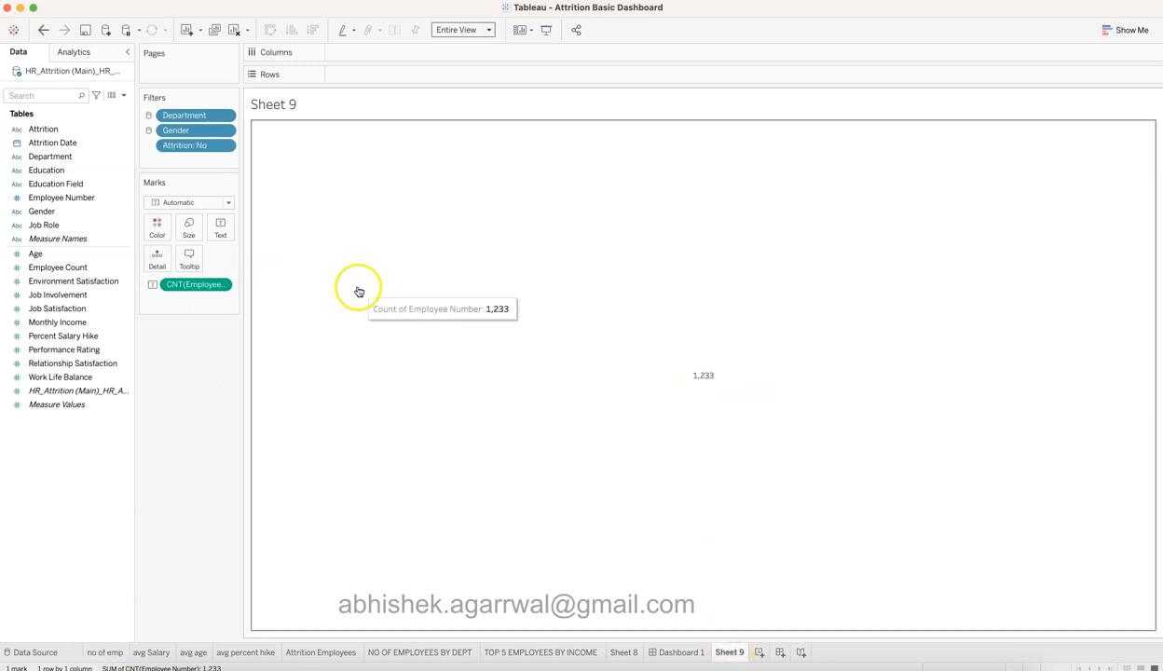
left_click(229, 235)
left_click(339, 258)
left_click(627, 110)
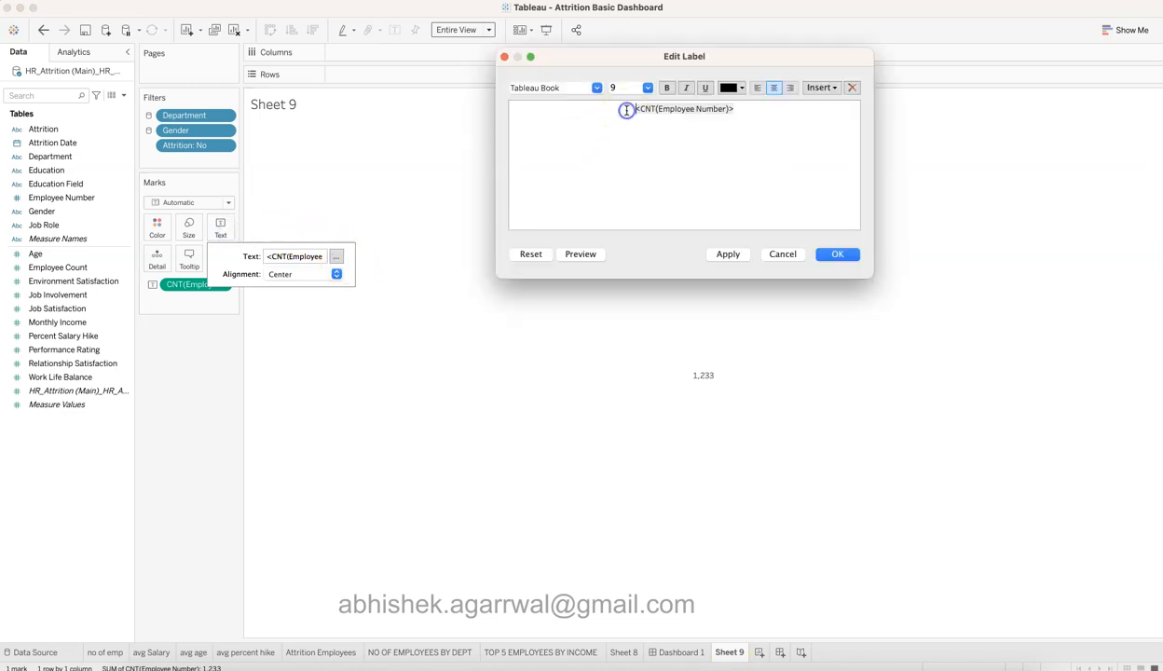
key("Return")
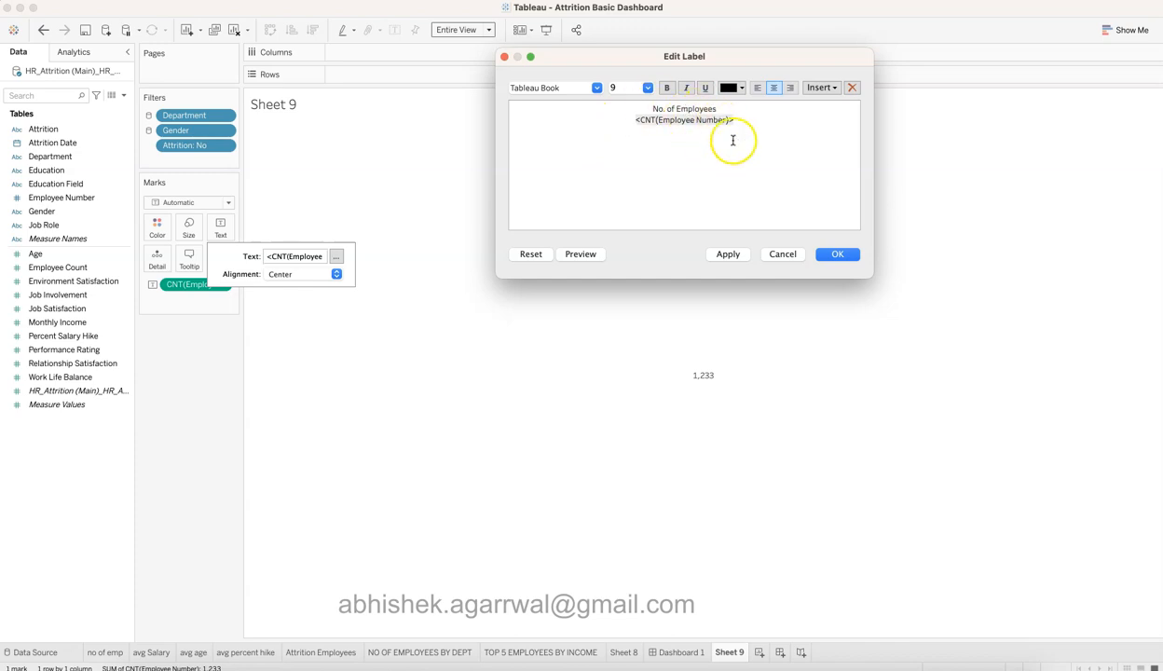
Step: Format the "No. of Employees" label line in Tableau Regular, keeping size 9, with a gray font color
left_click_drag(728, 107, 622, 108)
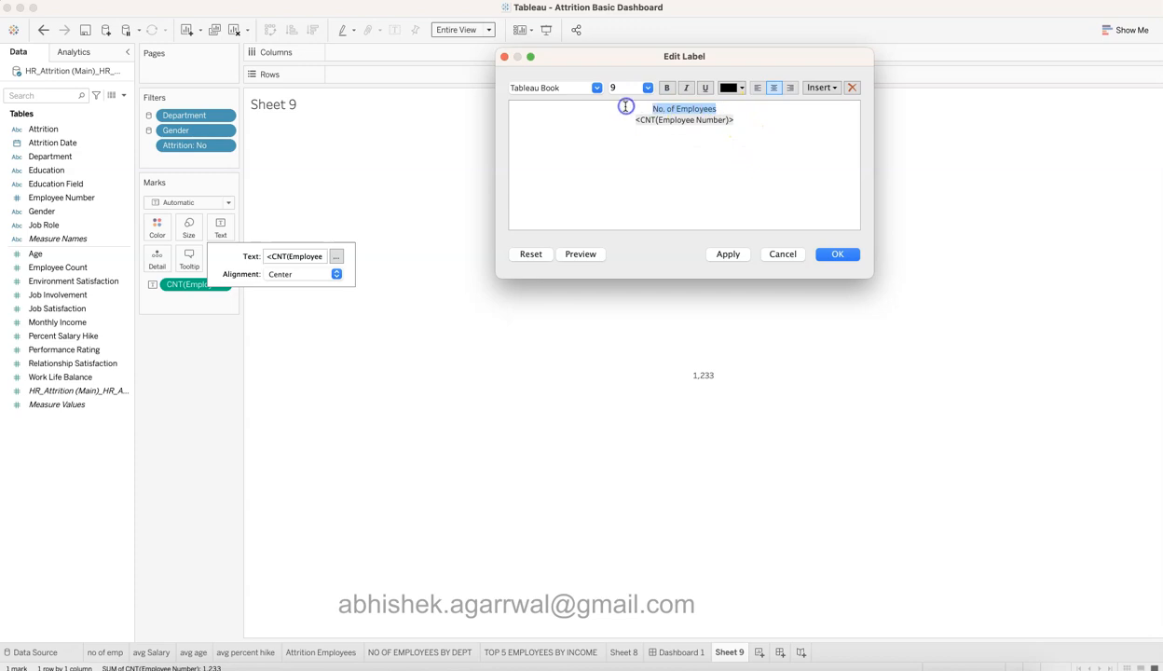
left_click(597, 88)
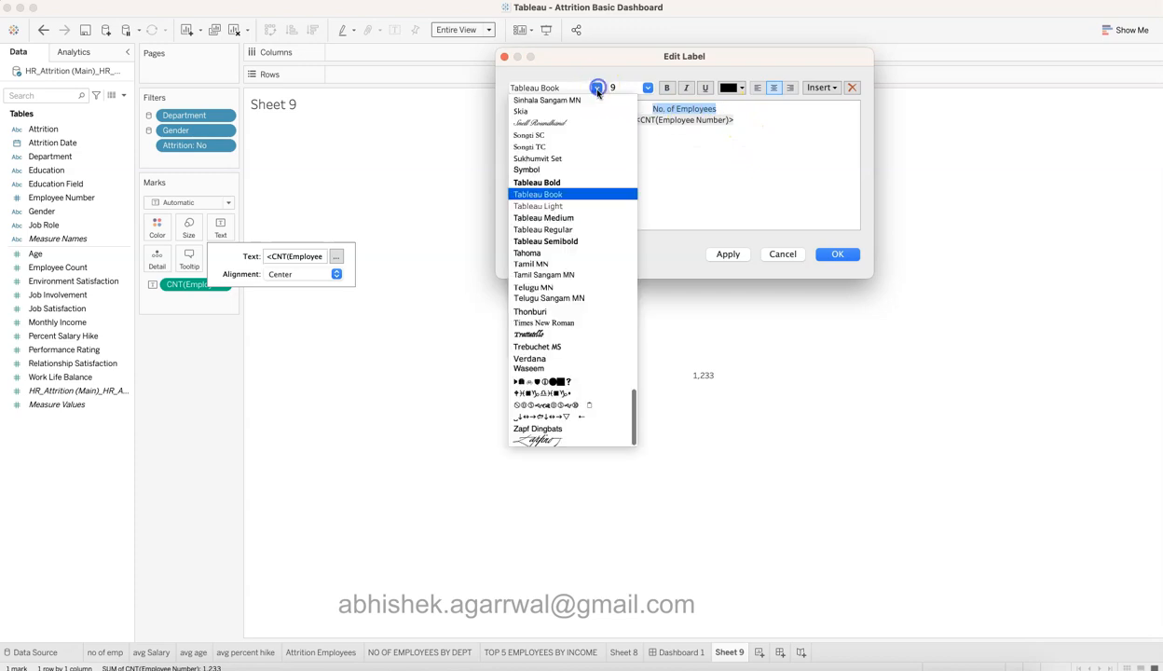
left_click(573, 229)
left_click(646, 90)
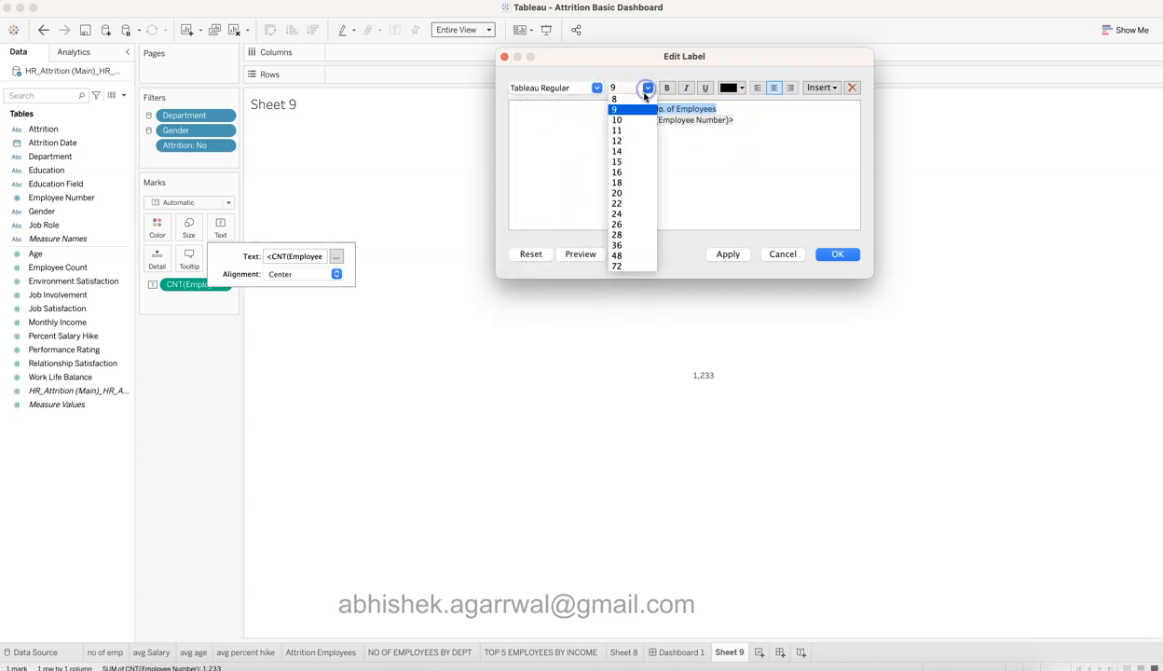
left_click(725, 88)
left_click(725, 88)
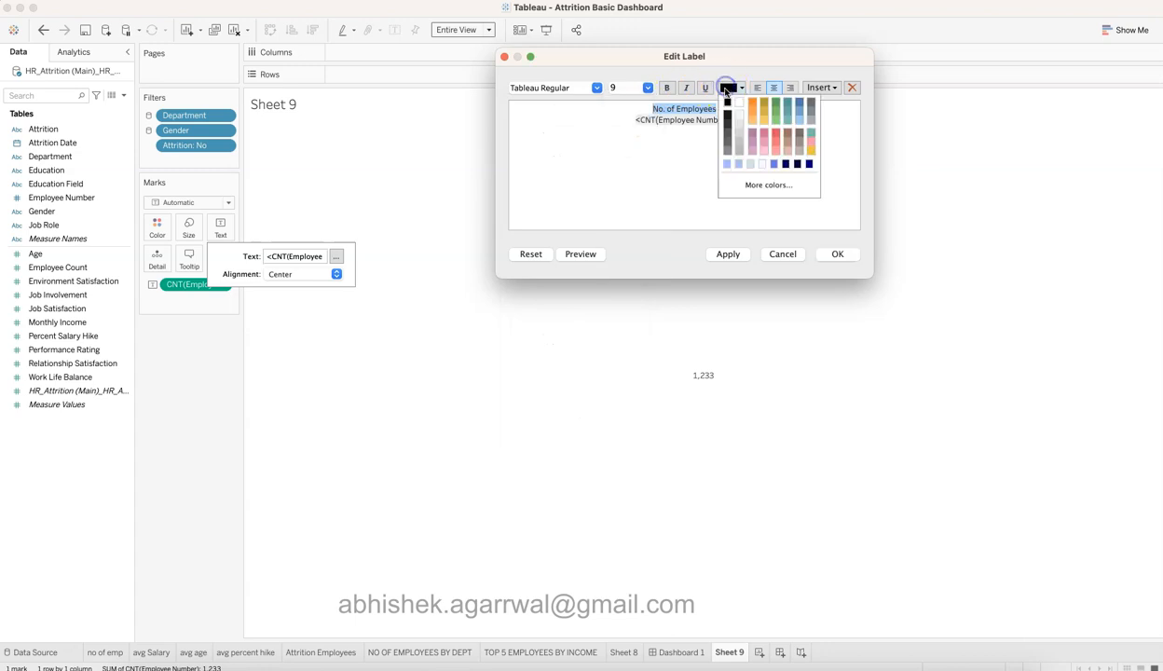
left_click(727, 142)
Step: Set the employee count placeholder in the label to size 18 and bold, and apply the label changes
left_click_drag(737, 119, 618, 116)
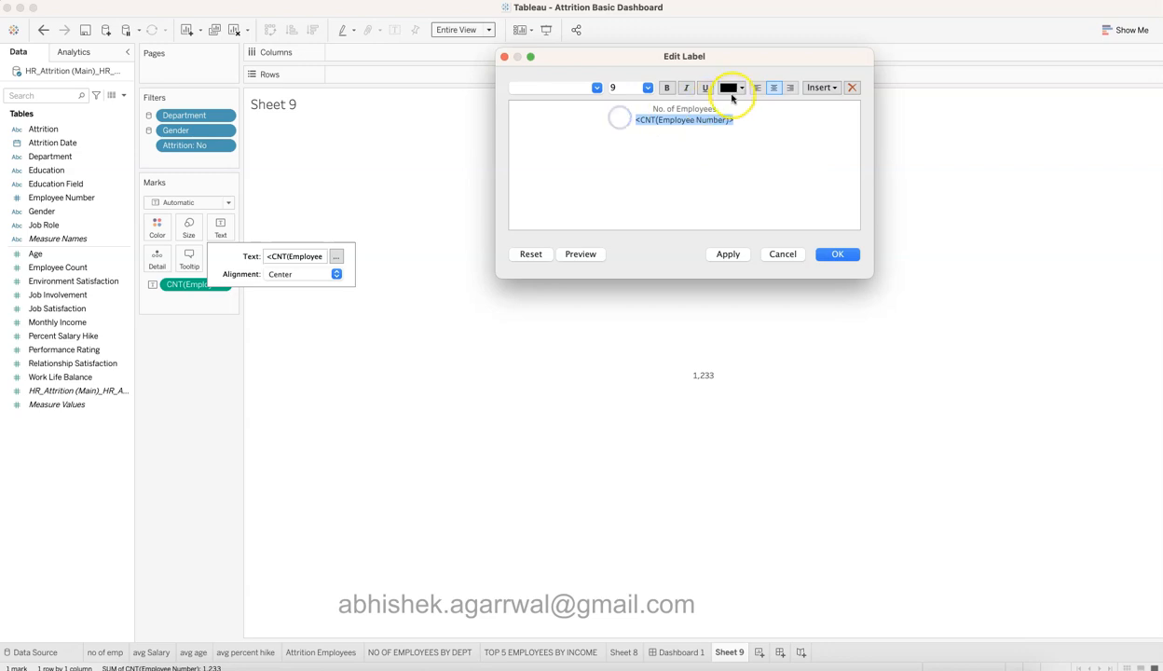
left_click(648, 88)
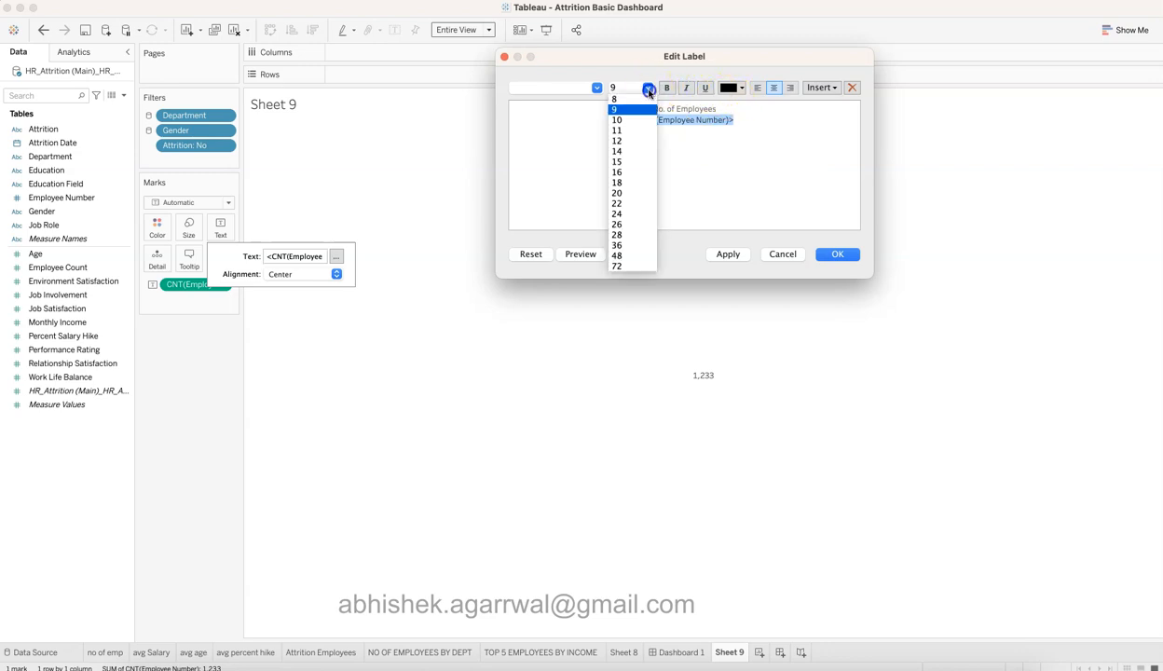
left_click(633, 183)
left_click(666, 87)
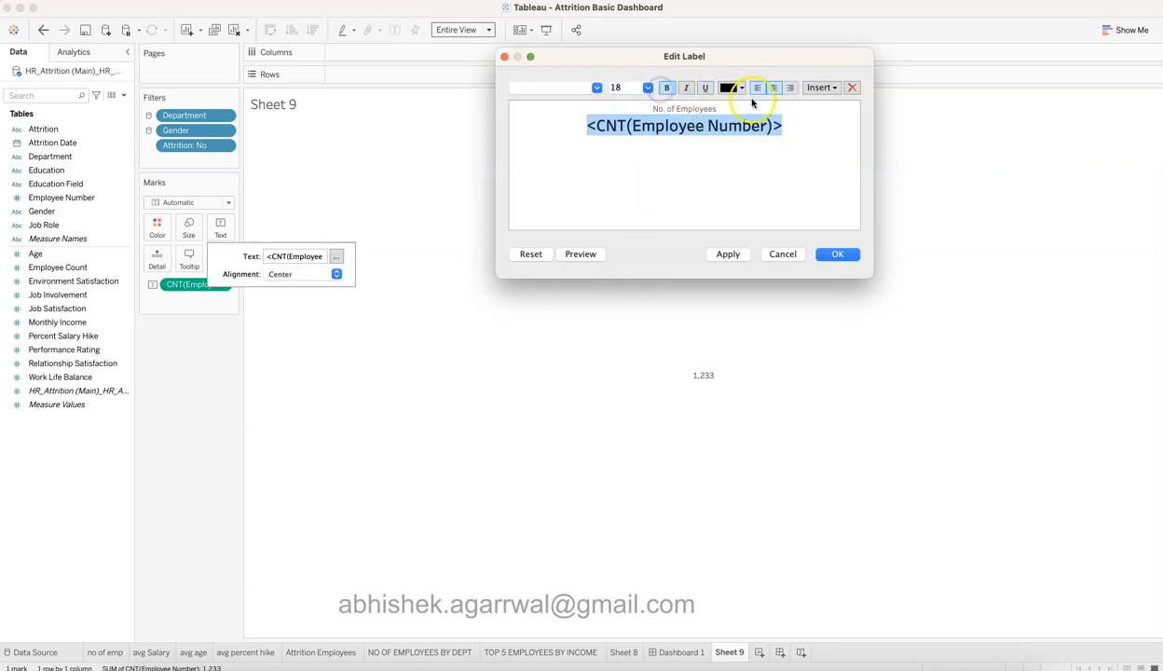
left_click(727, 253)
left_click(837, 255)
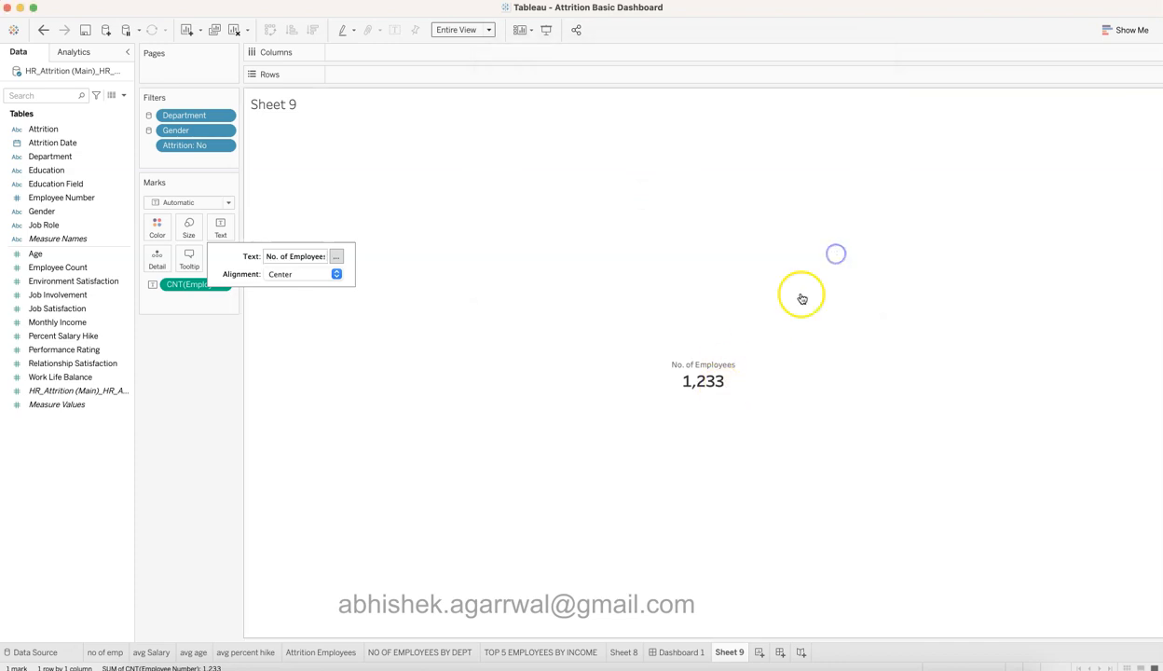
Step: Examine the font, size and spacing of the count line in the no of emp sheet's label
left_click(110, 652)
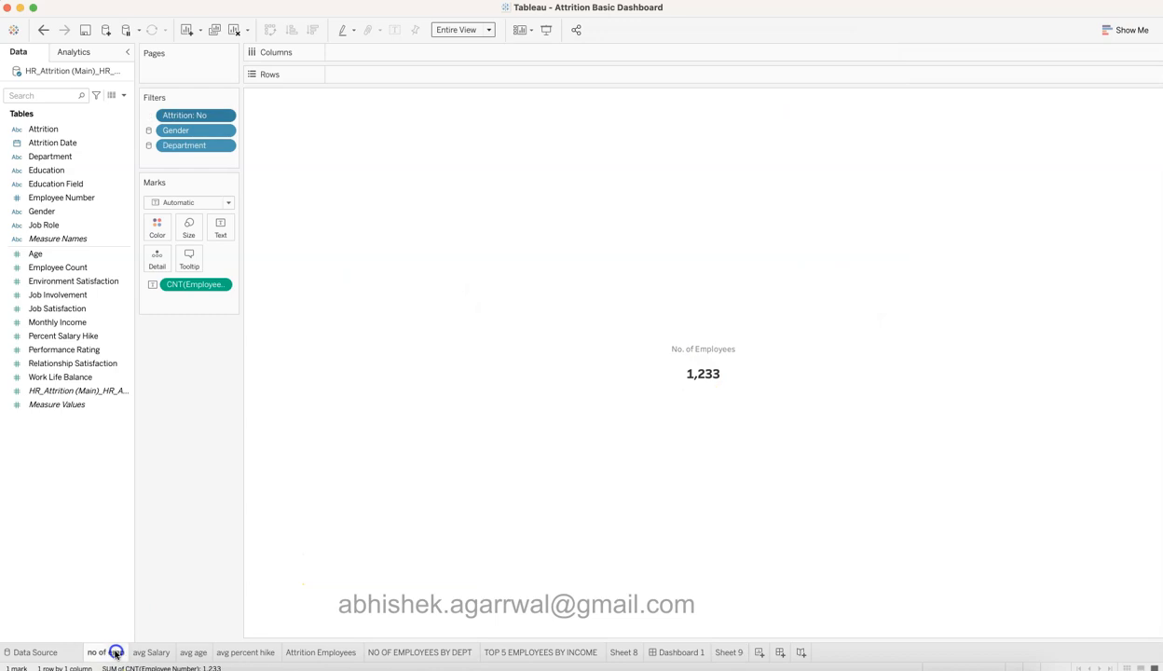
mouse_move(700, 382)
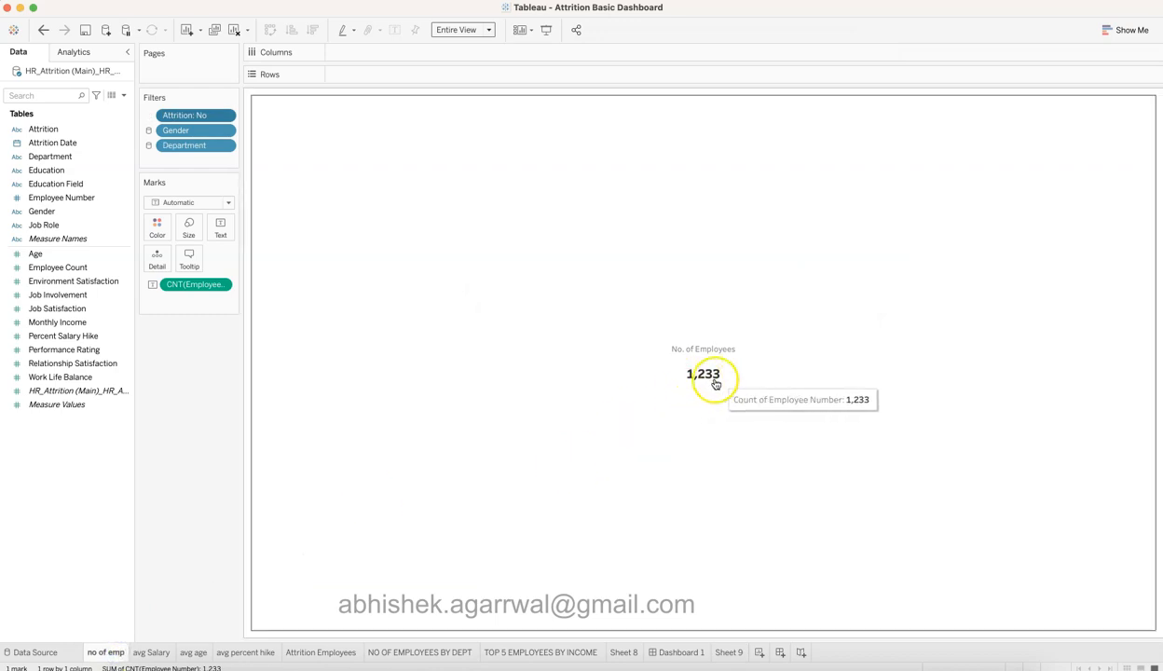
left_click(230, 234)
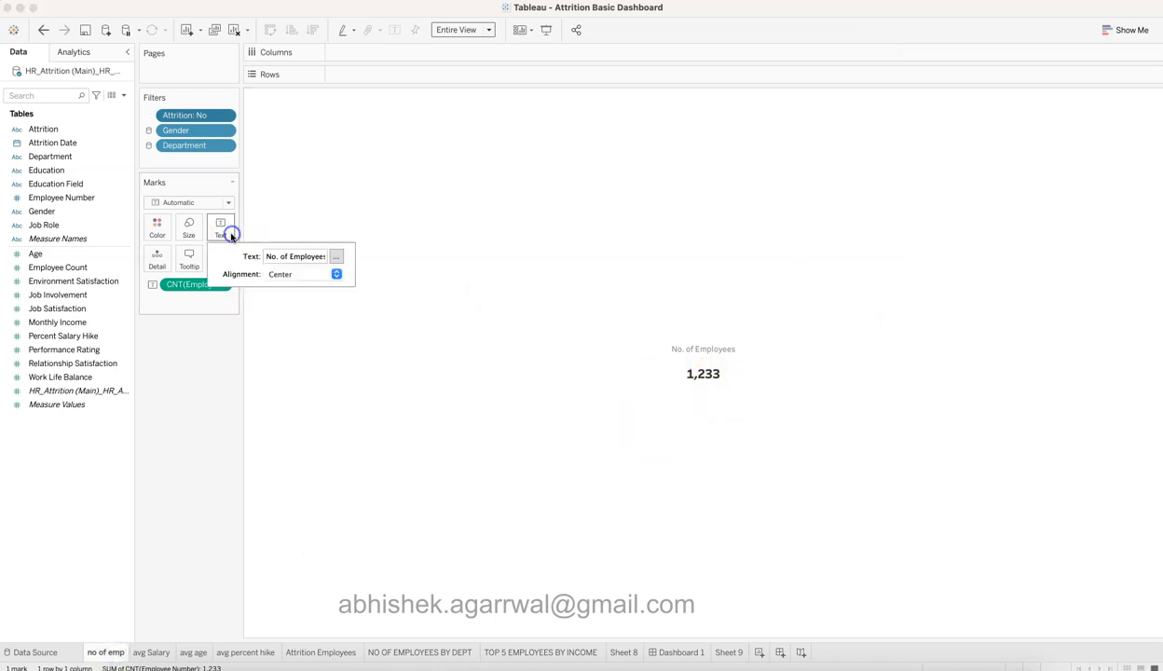
left_click(336, 256)
left_click_drag(768, 131, 603, 134)
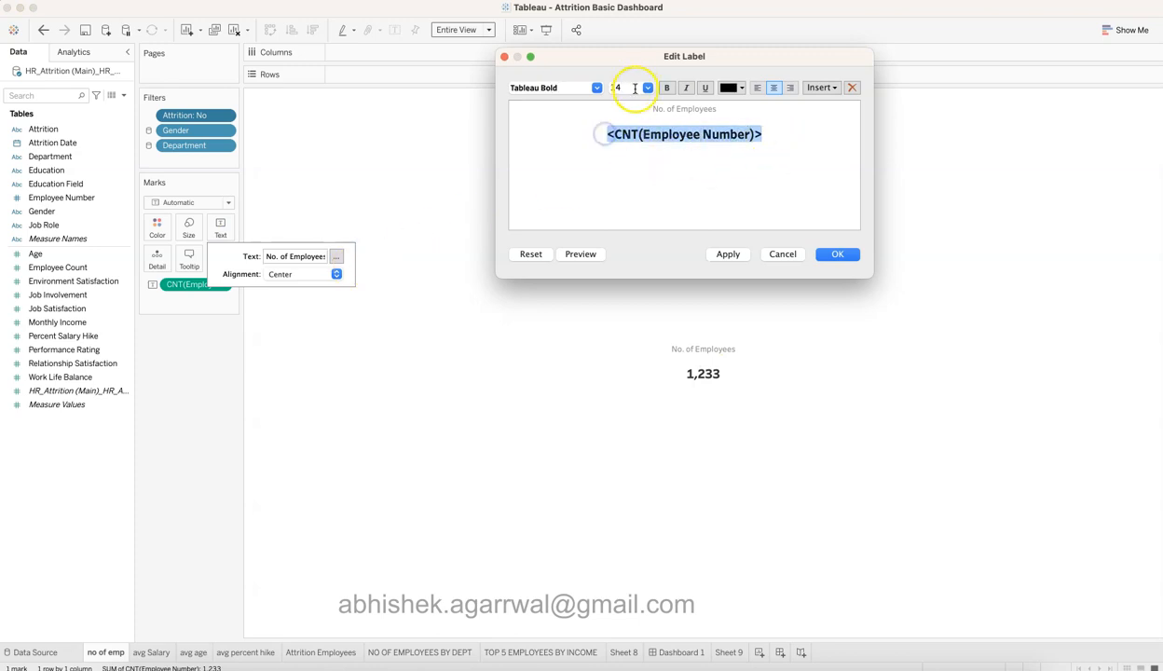
left_click(771, 257)
mouse_move(704, 347)
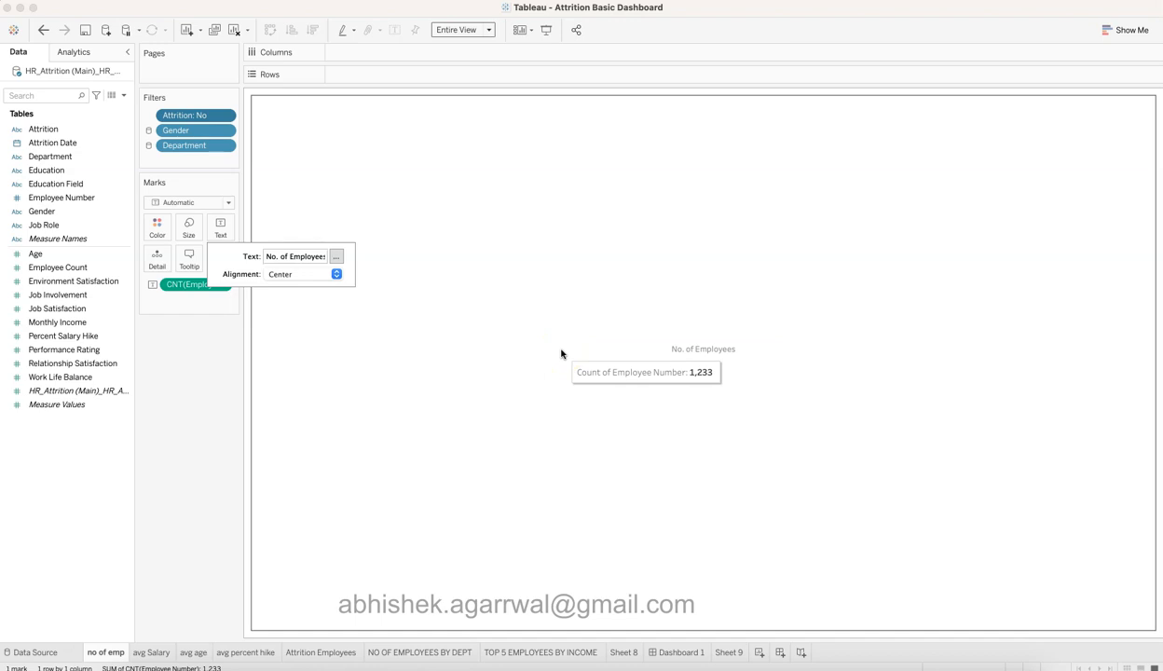
Step: Switch to Google Drive in the browser and open the Tableau Dashboard Templates folder inside Datasets
key("super+Tab")
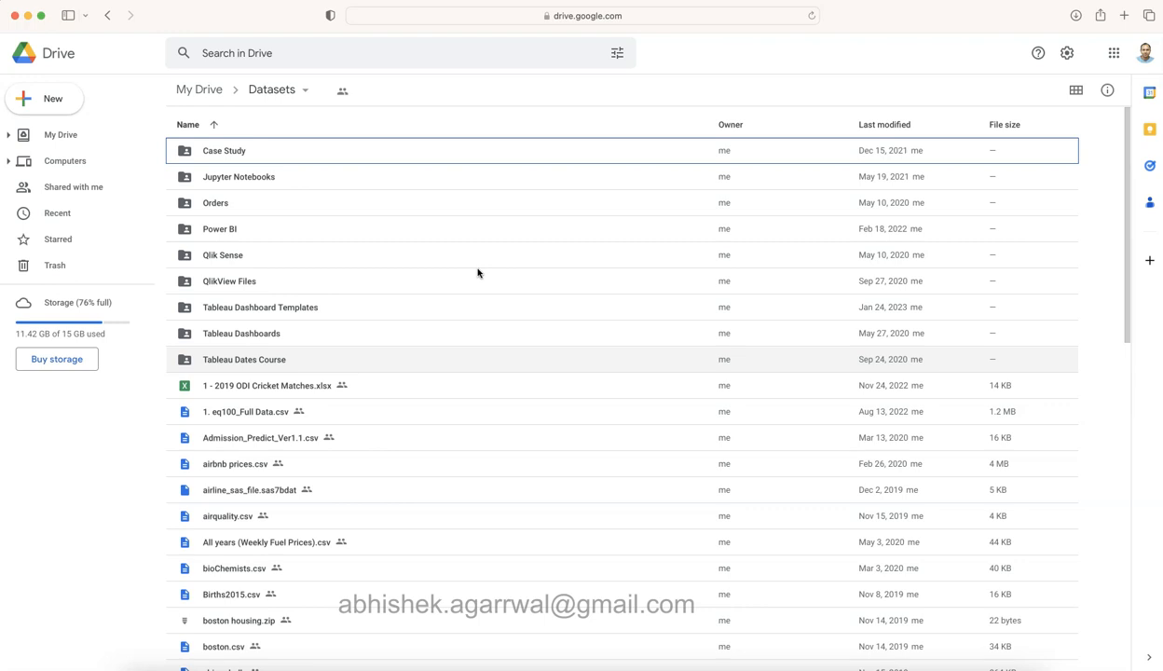
left_click(264, 100)
double_click(272, 311)
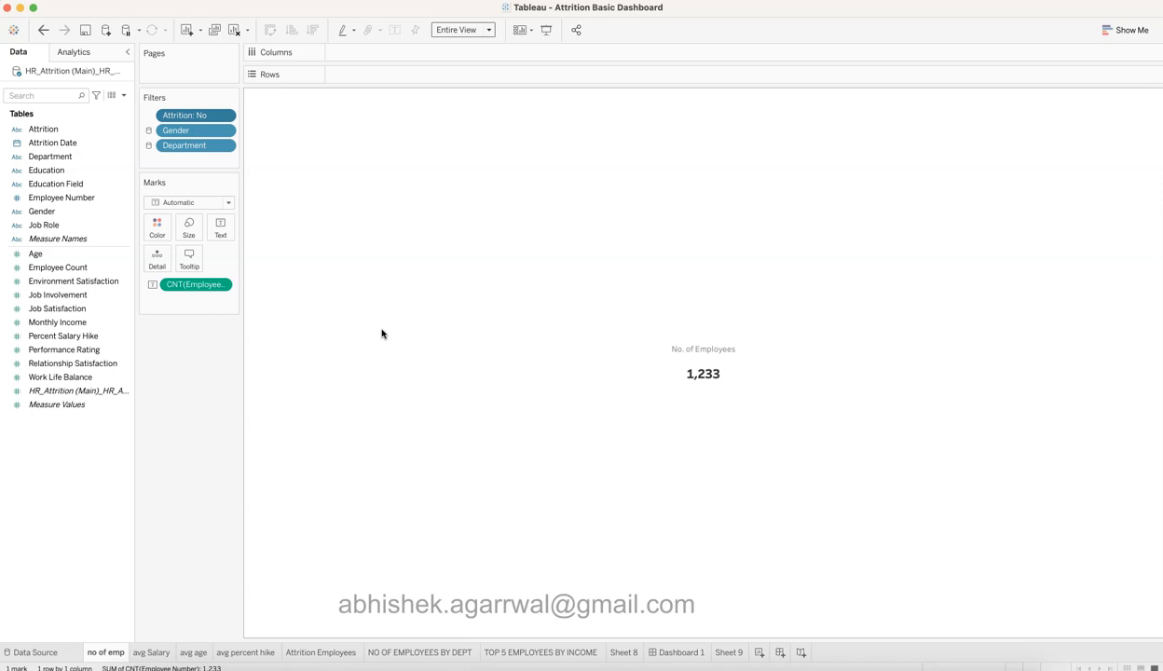
Step: Return to Tableau, compare the no of emp sheet with Sheet 9, and look at the commands for duplicating the no of emp sheet
left_click(382, 326)
mouse_move(633, 442)
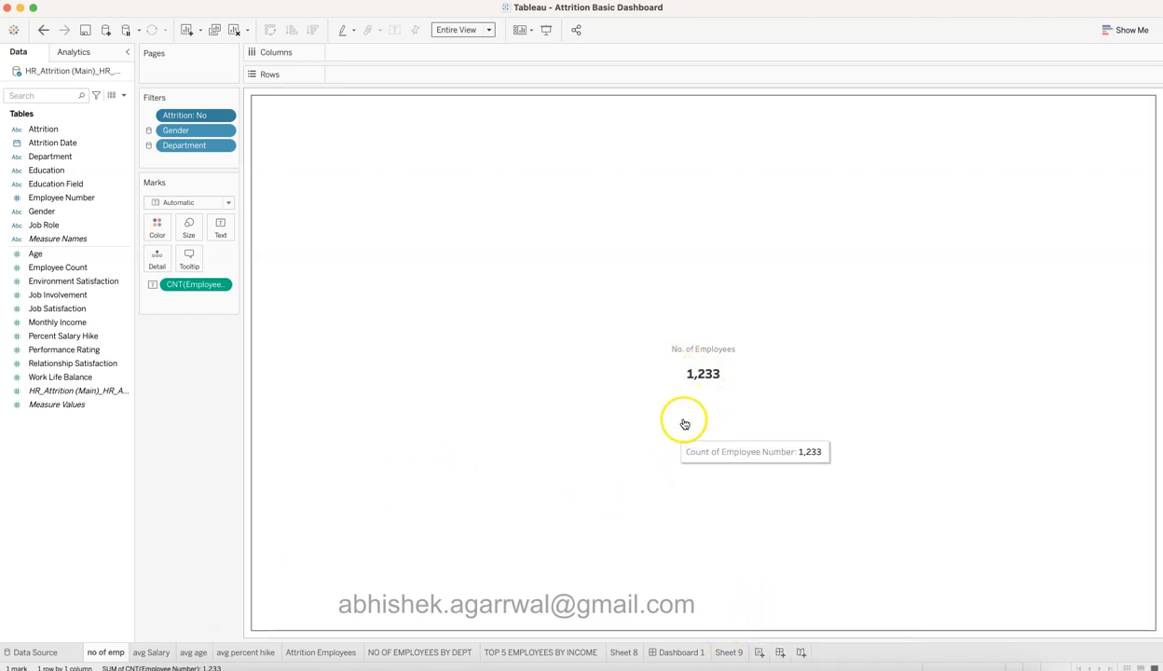
left_click(728, 652)
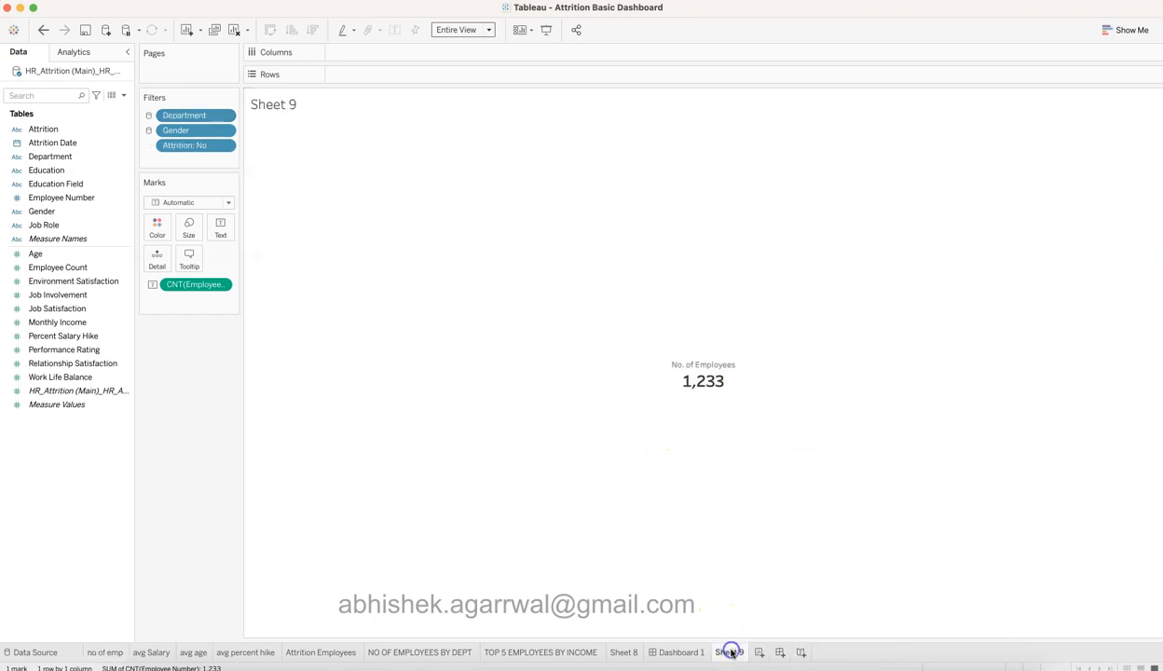
left_click(107, 652)
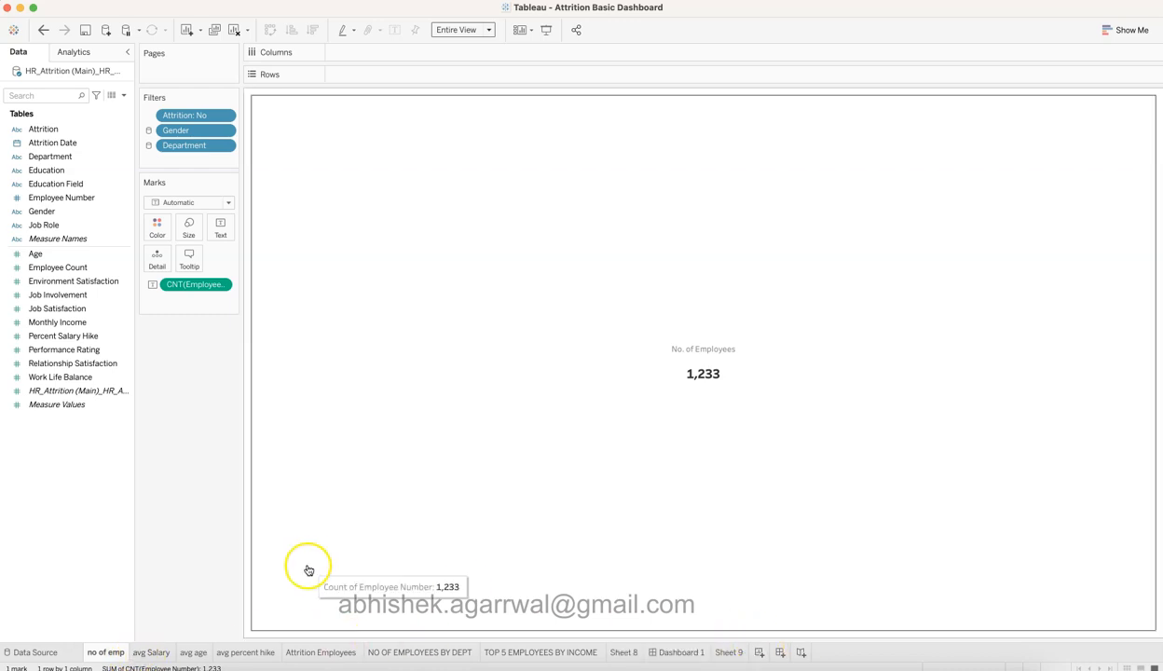
right_click(118, 654)
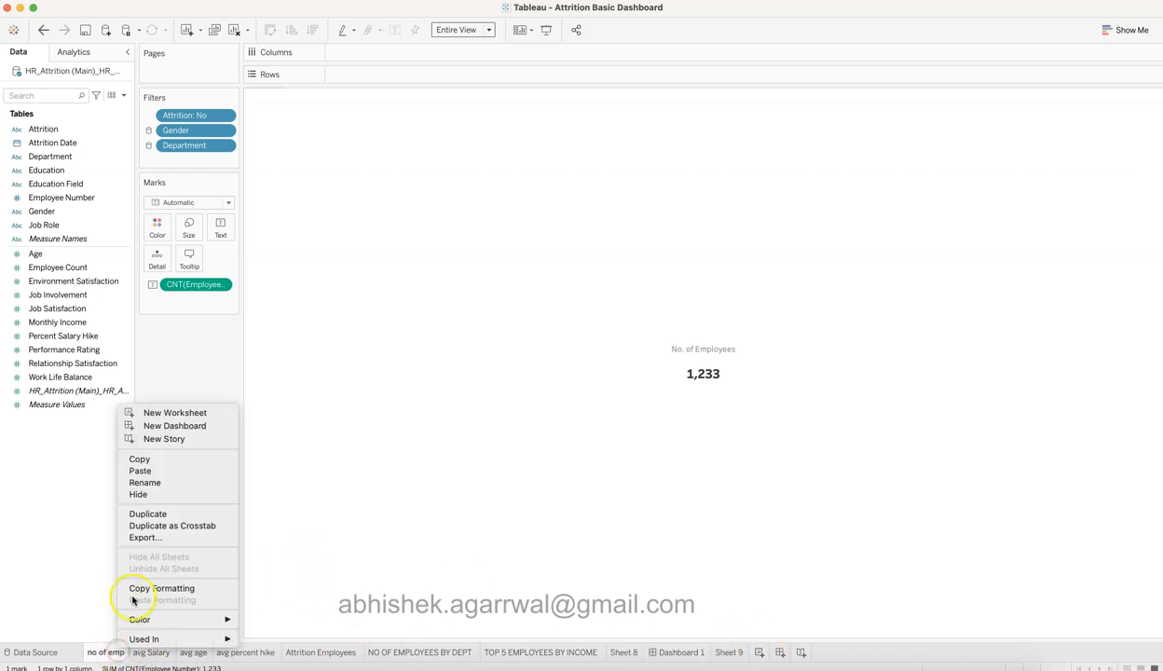
left_click(90, 537)
Step: Examine the avg Salary sheet's measure against the no of emp sheet's, along with the font formatting and line spacing of its label
left_click(151, 653)
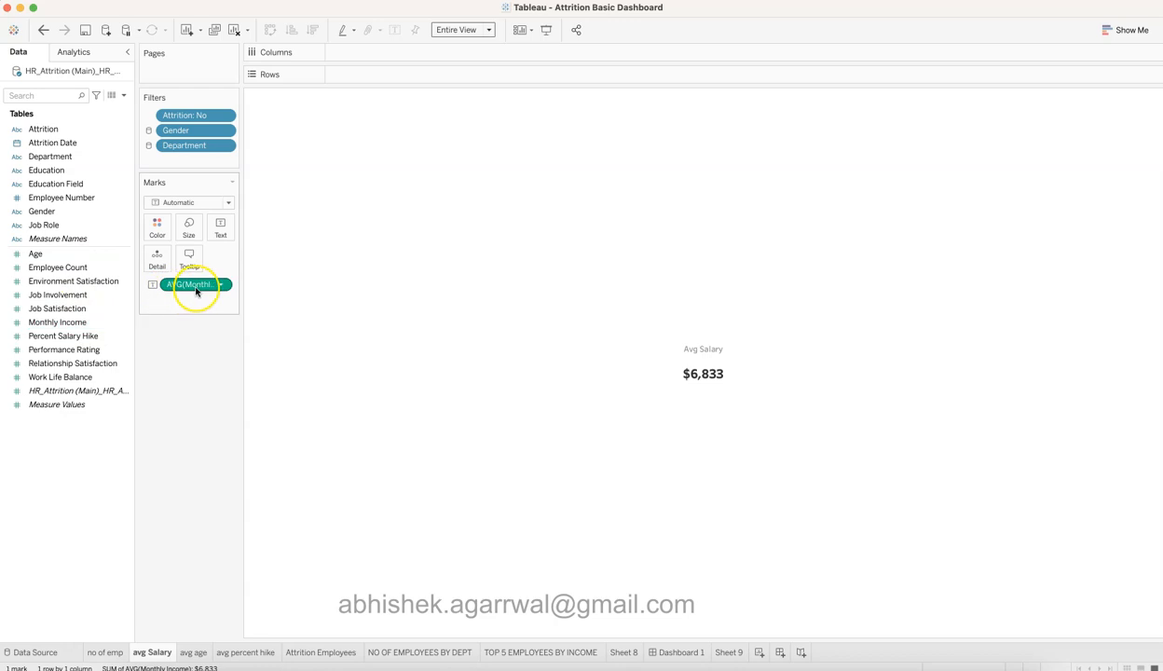
left_click(105, 652)
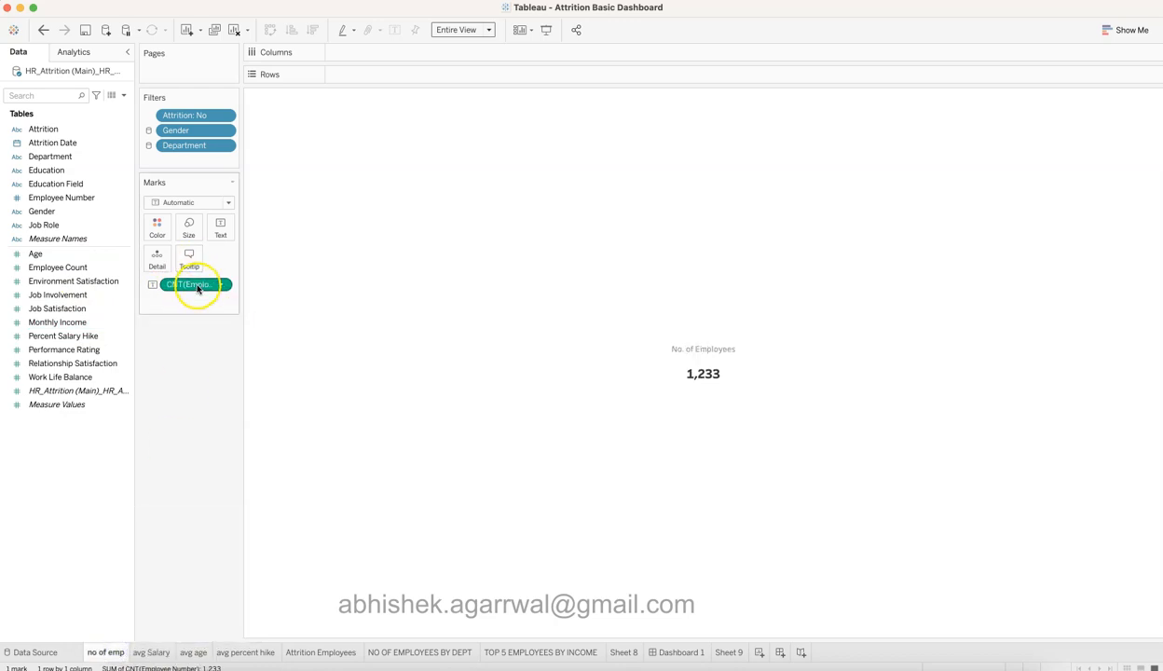
left_click(157, 654)
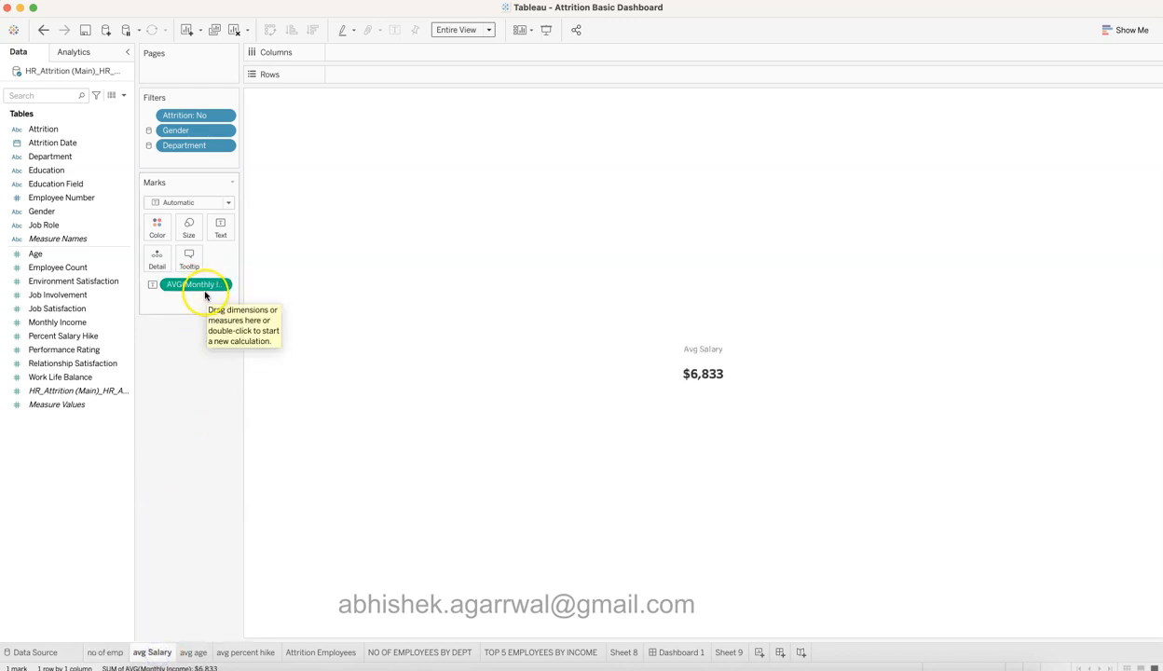
left_click(220, 227)
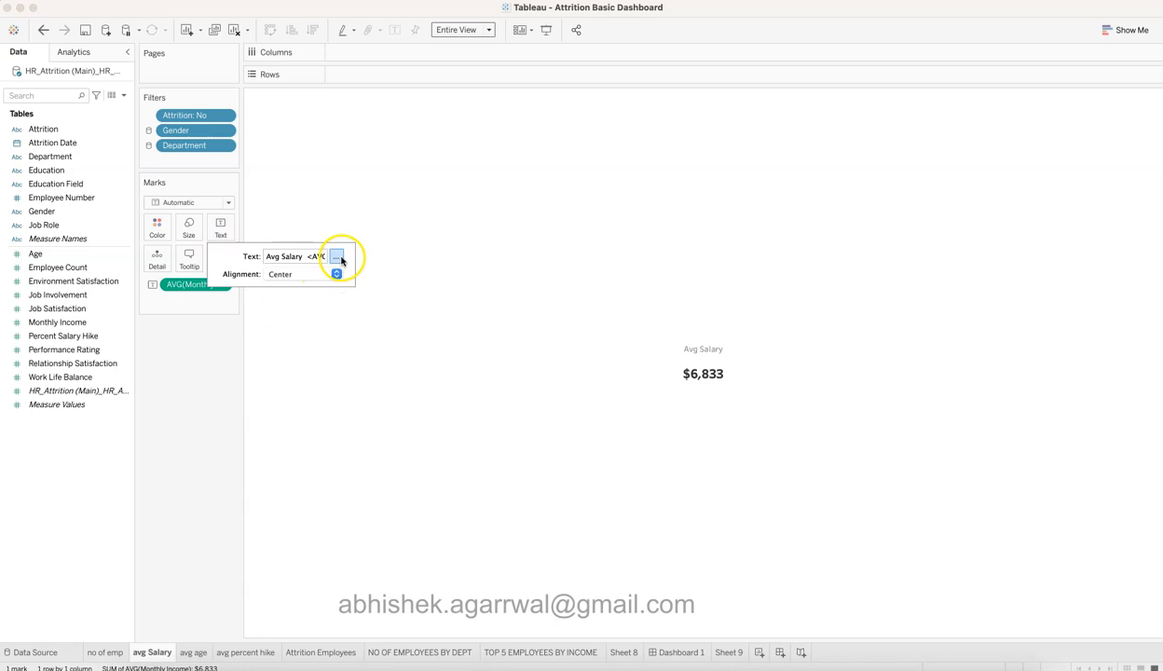
left_click(338, 257)
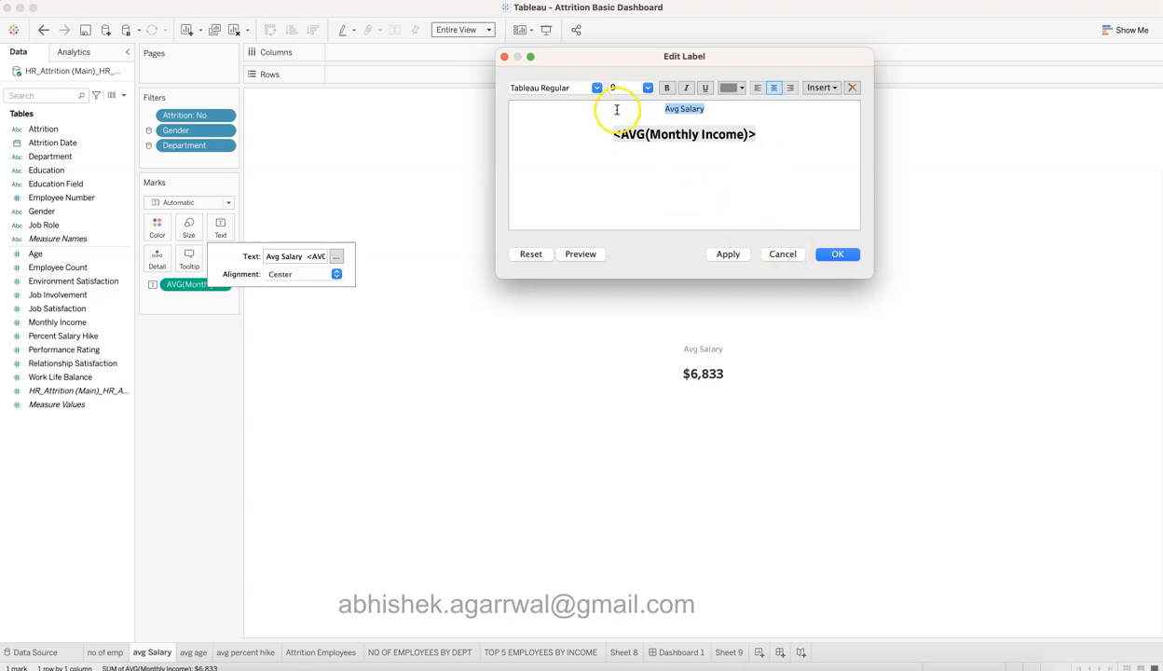
triple_click(663, 136)
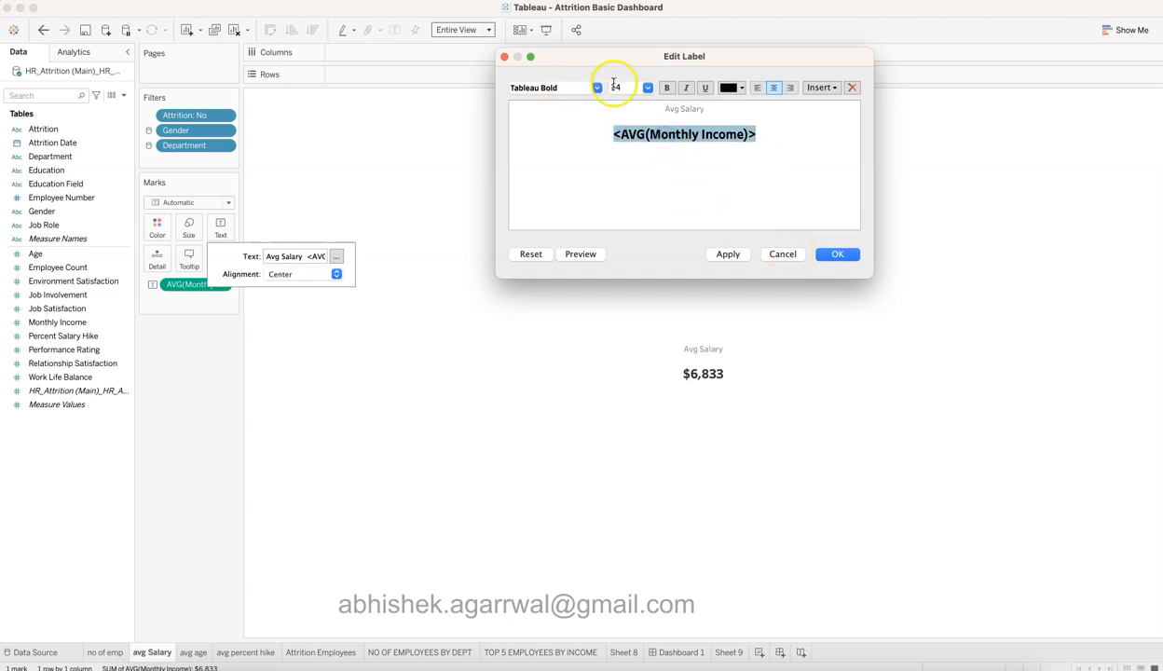
left_click(783, 257)
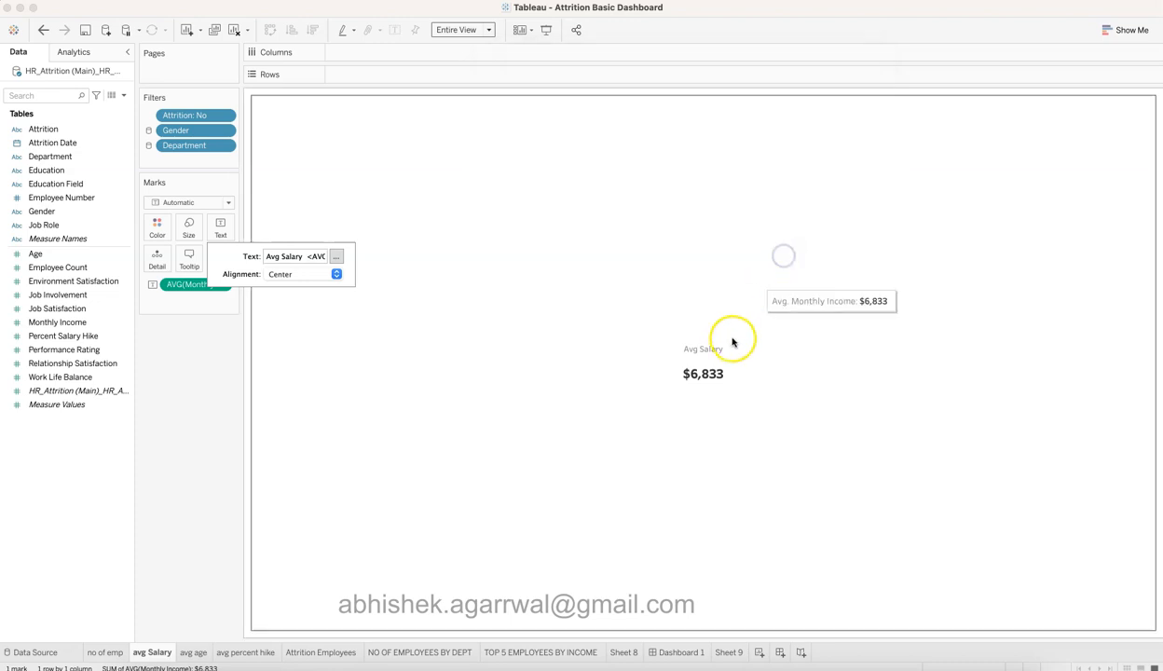
left_click(339, 256)
left_click(717, 113)
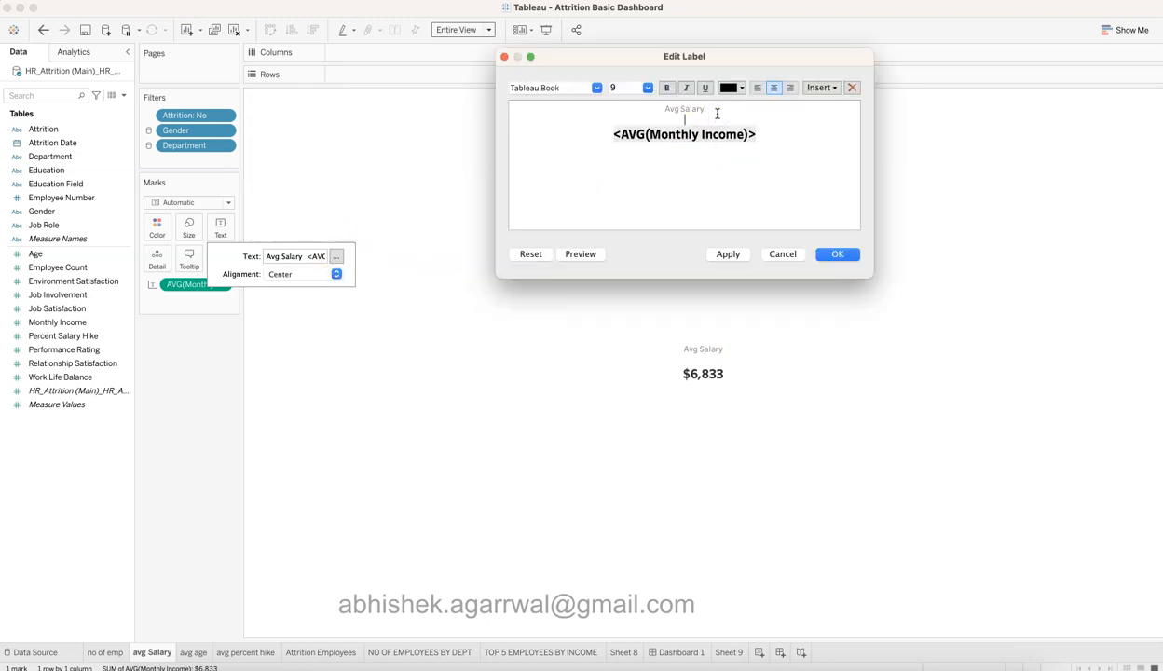
left_click(782, 255)
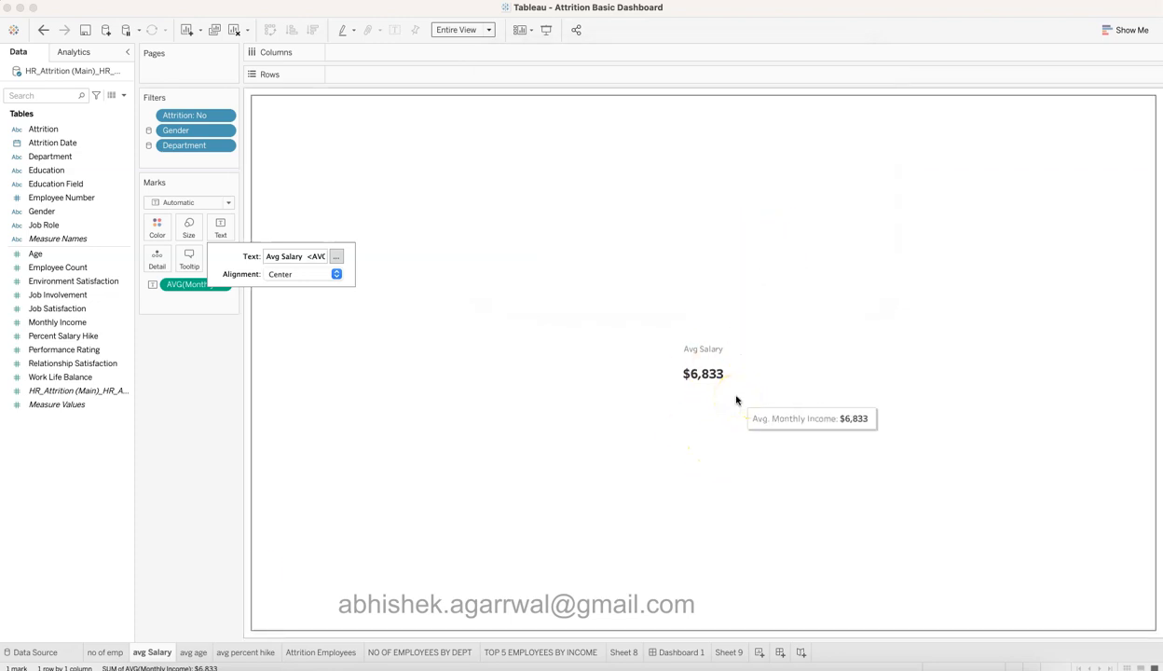
Step: Open the avg age sheet and examine which aggregation its Age measure uses
left_click(207, 652)
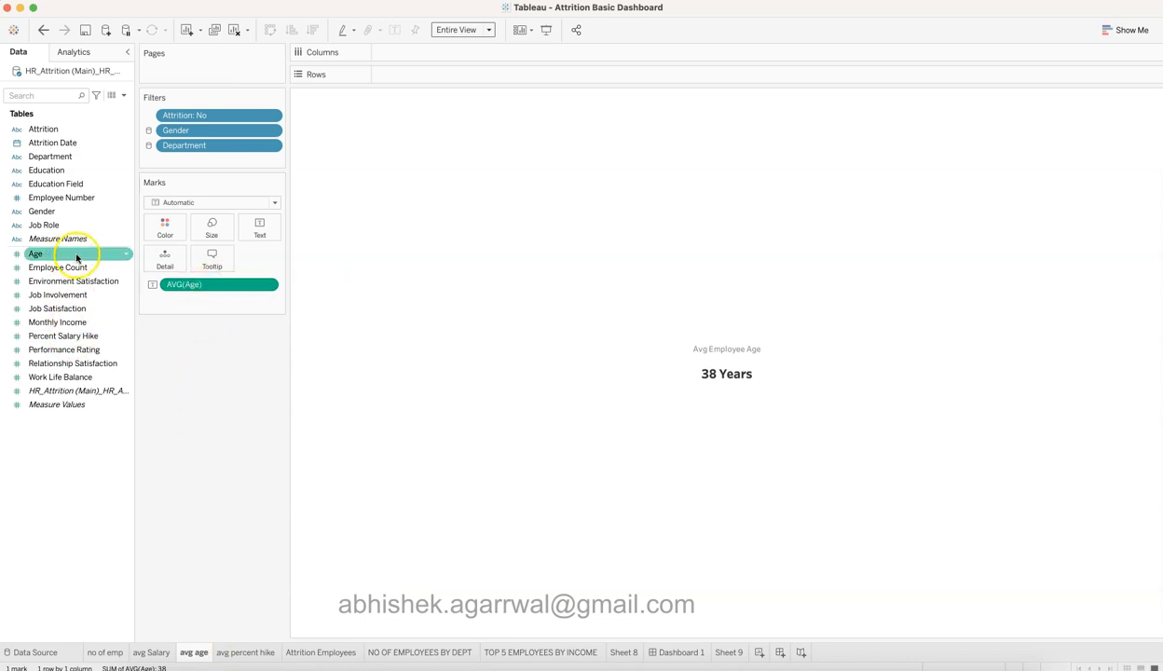
left_click(268, 284)
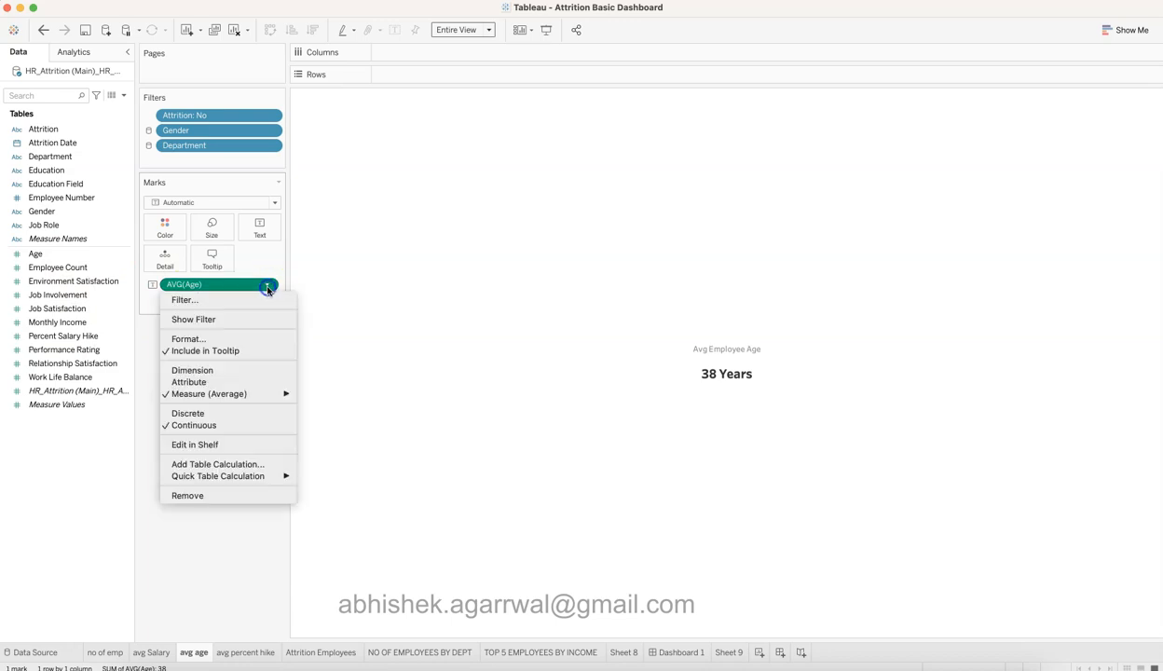
mouse_move(294, 396)
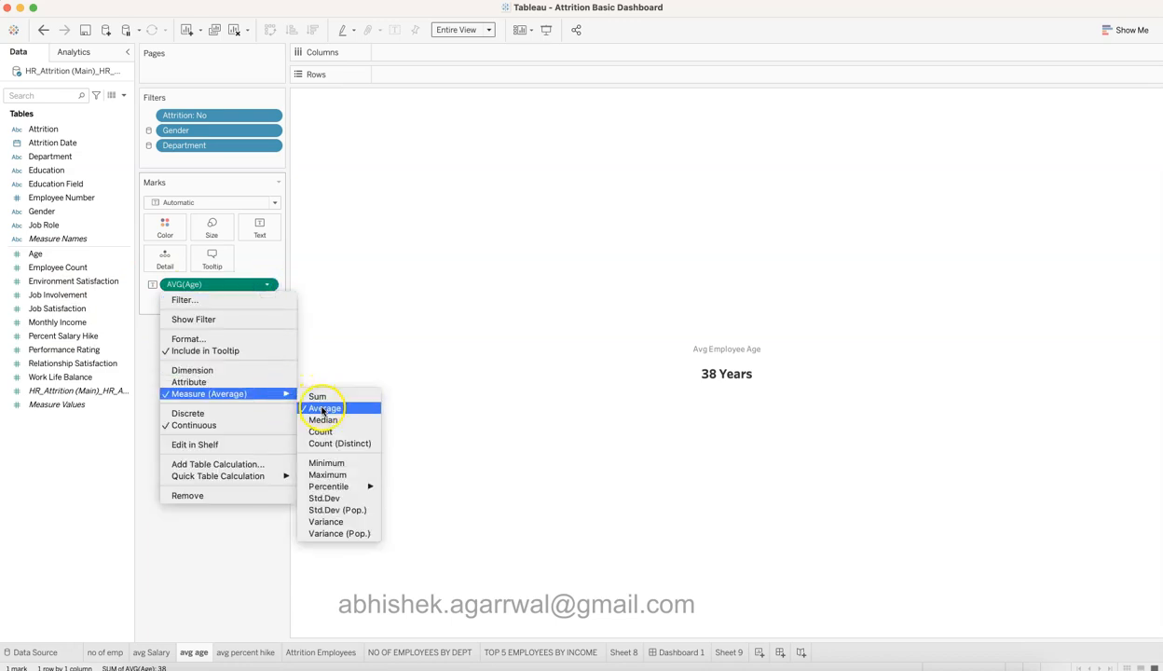
left_click(233, 545)
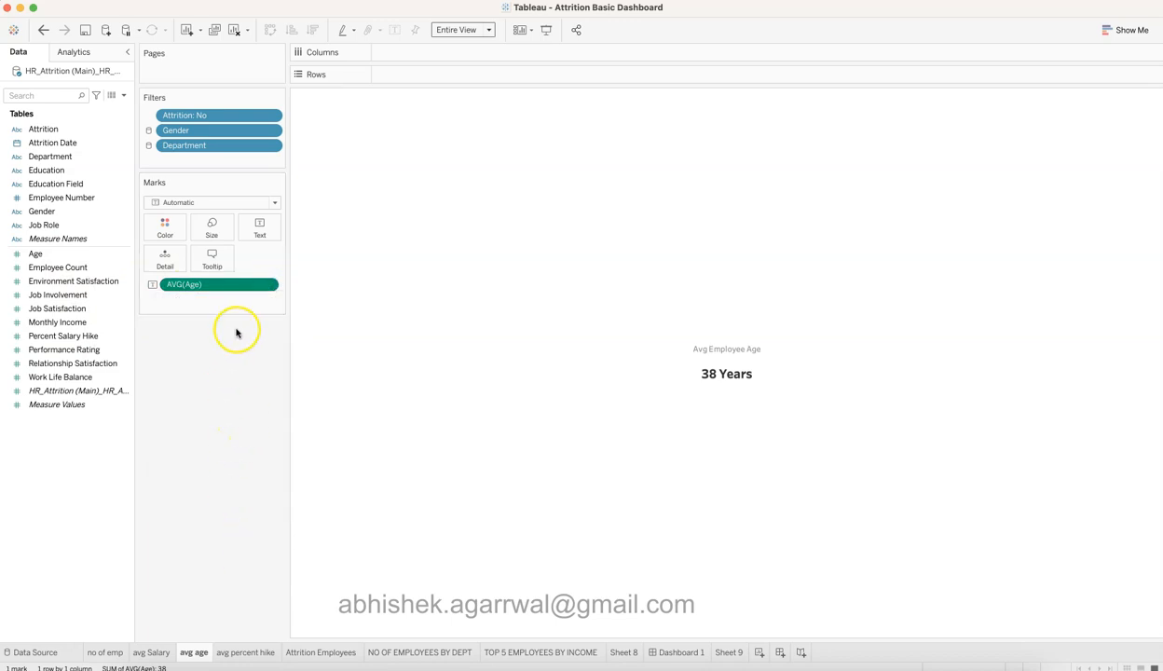
mouse_move(696, 377)
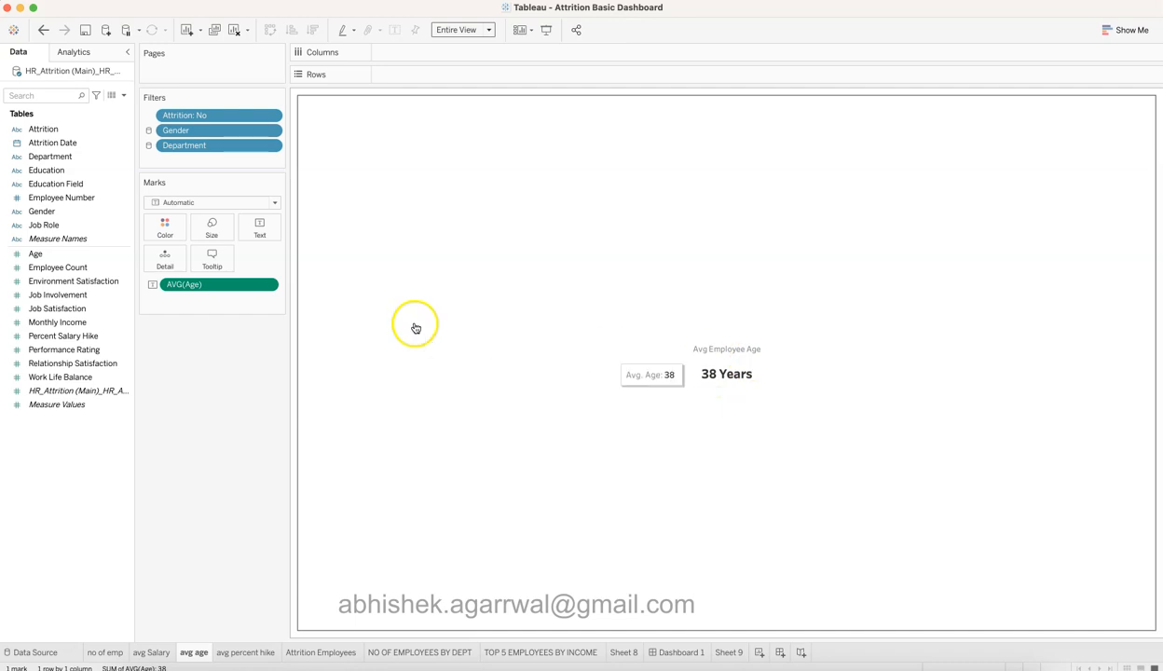
Step: Examine the label text of the avg age sheet, including the Years suffix after the measure, and compare it with the displayed value
left_click(262, 228)
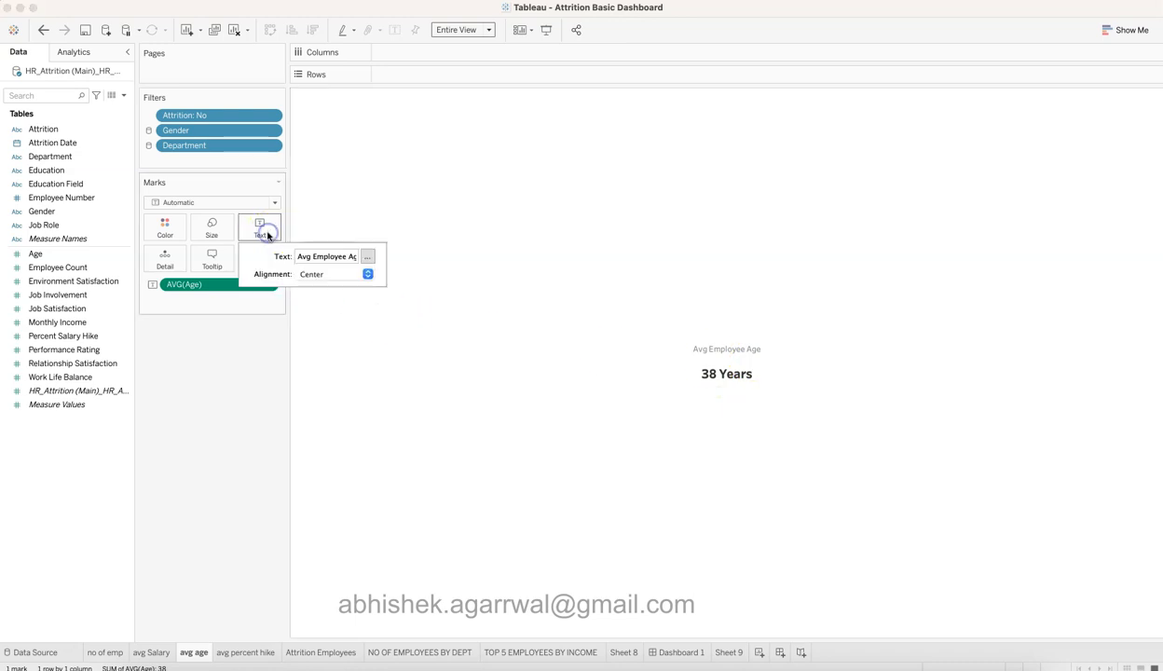
left_click(363, 257)
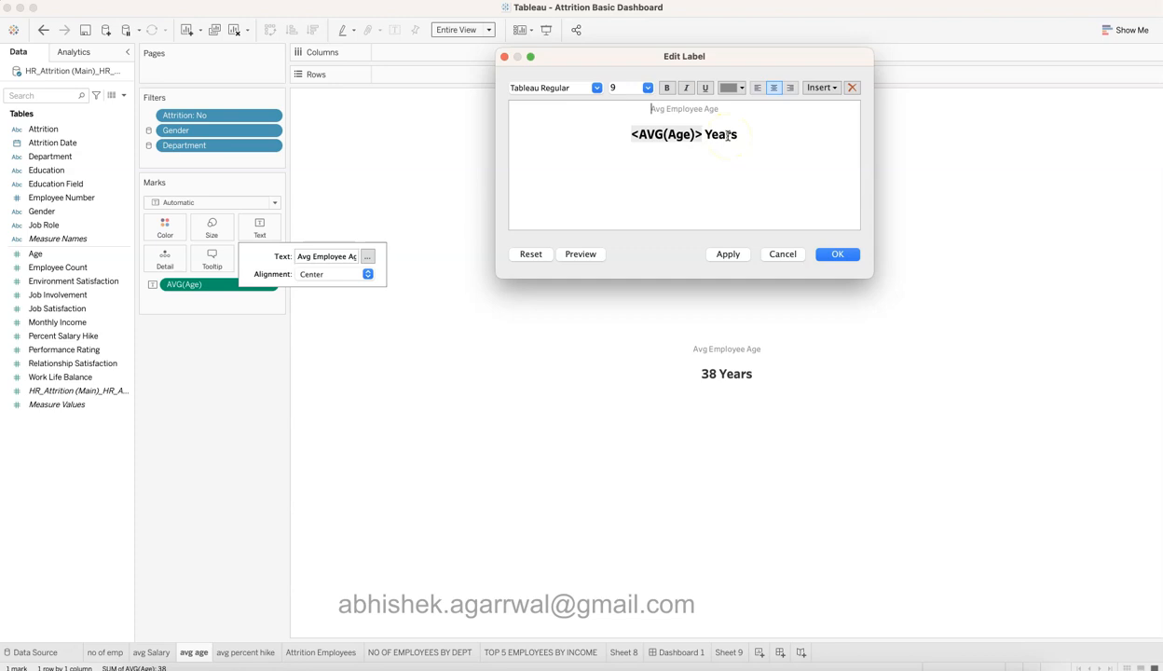
left_click(824, 256)
mouse_move(733, 381)
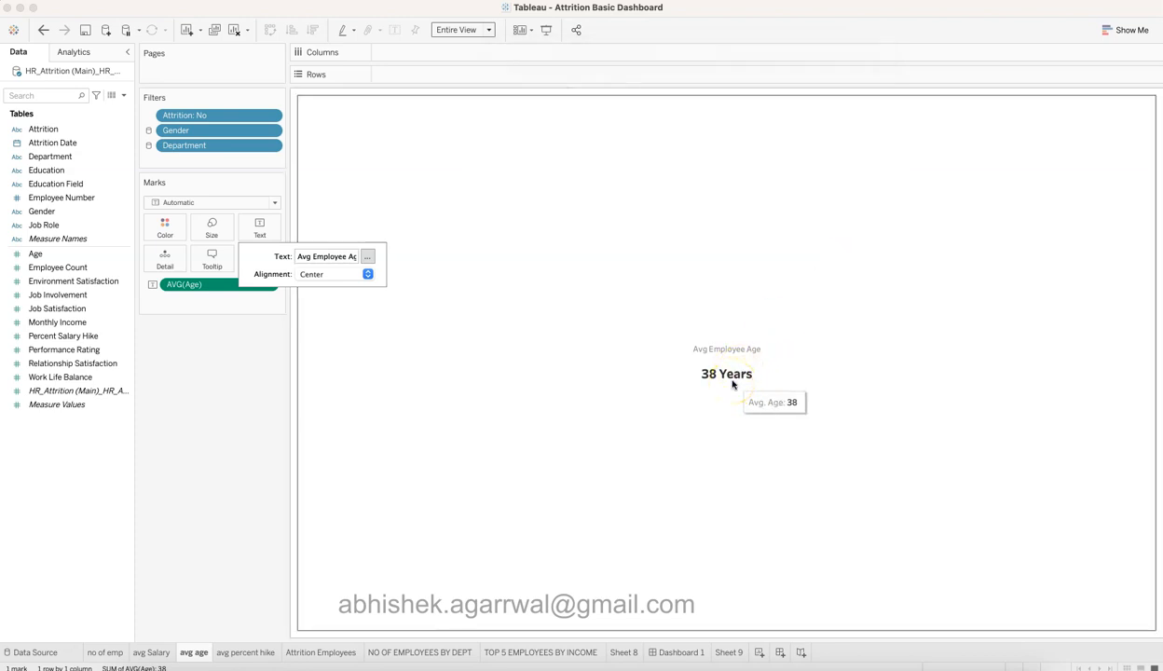
left_click(242, 467)
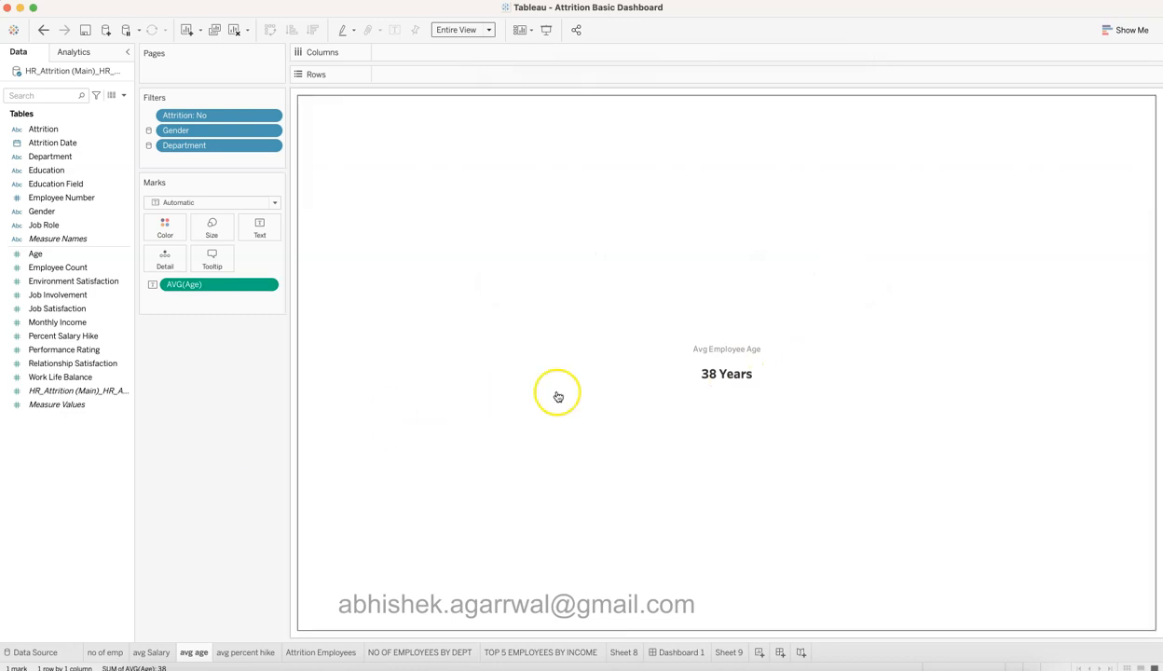
left_click(725, 387)
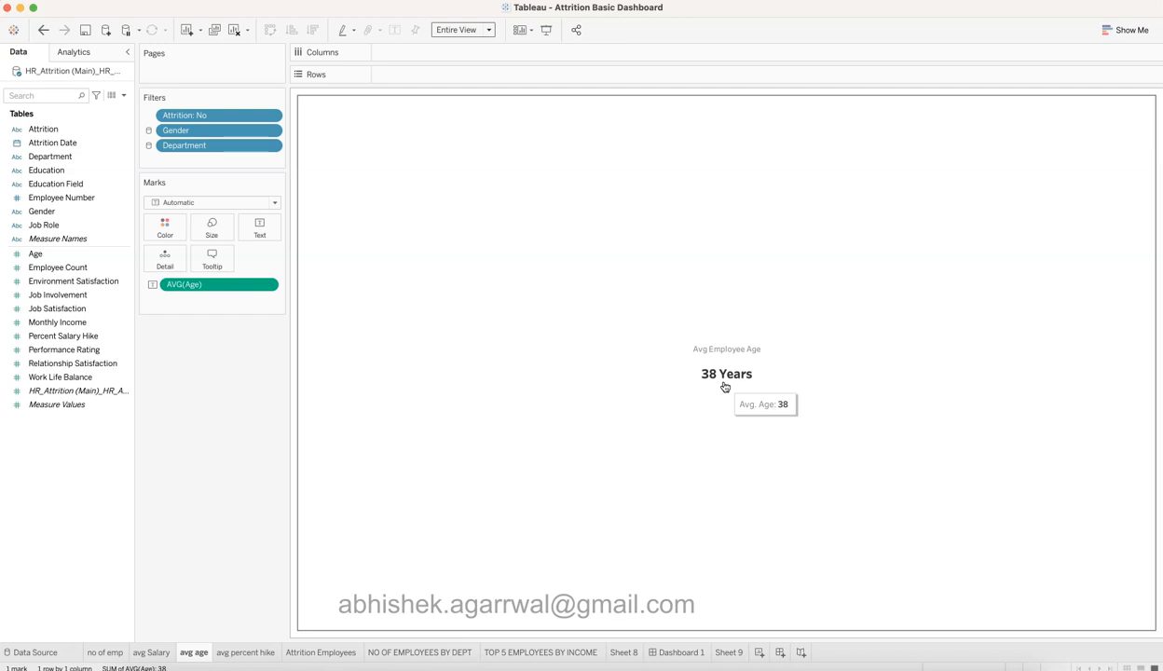
left_click(241, 599)
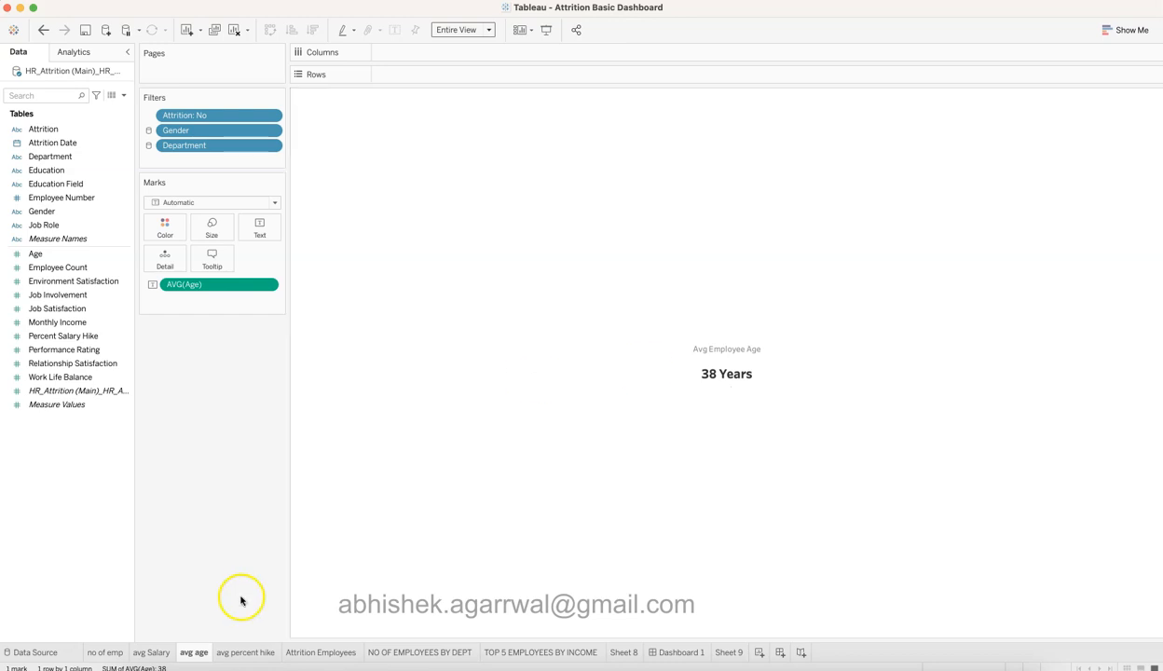
Step: Open the avg percent hike sheet and compare its measure with the Percent Salary Hike field in the data
left_click(246, 652)
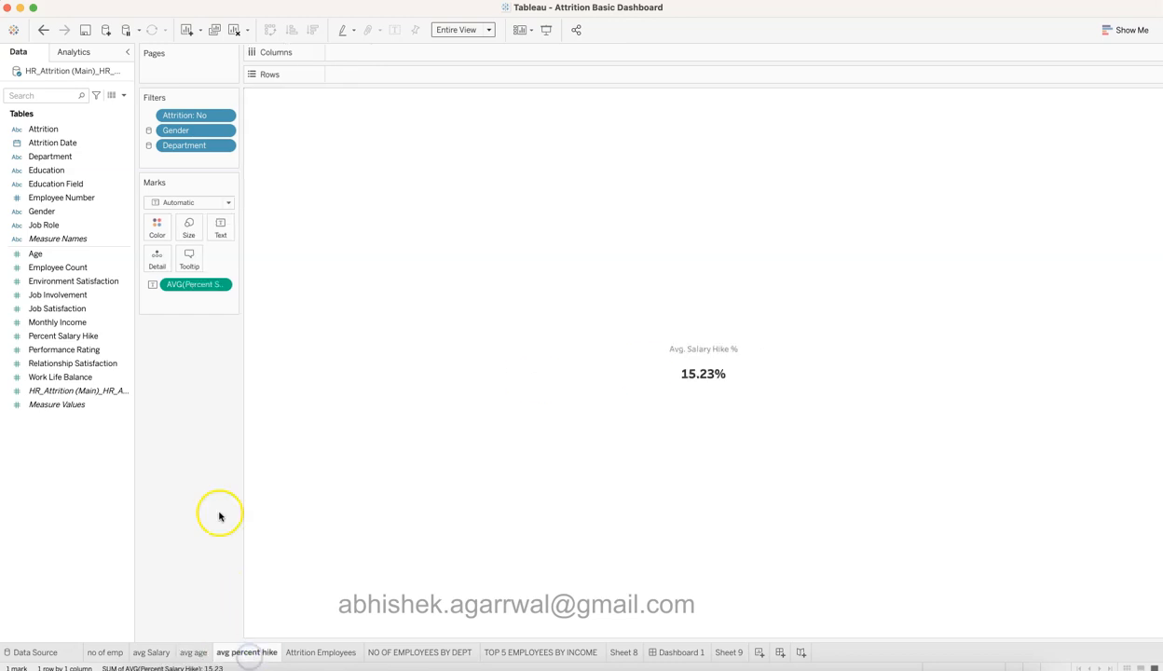
mouse_move(677, 388)
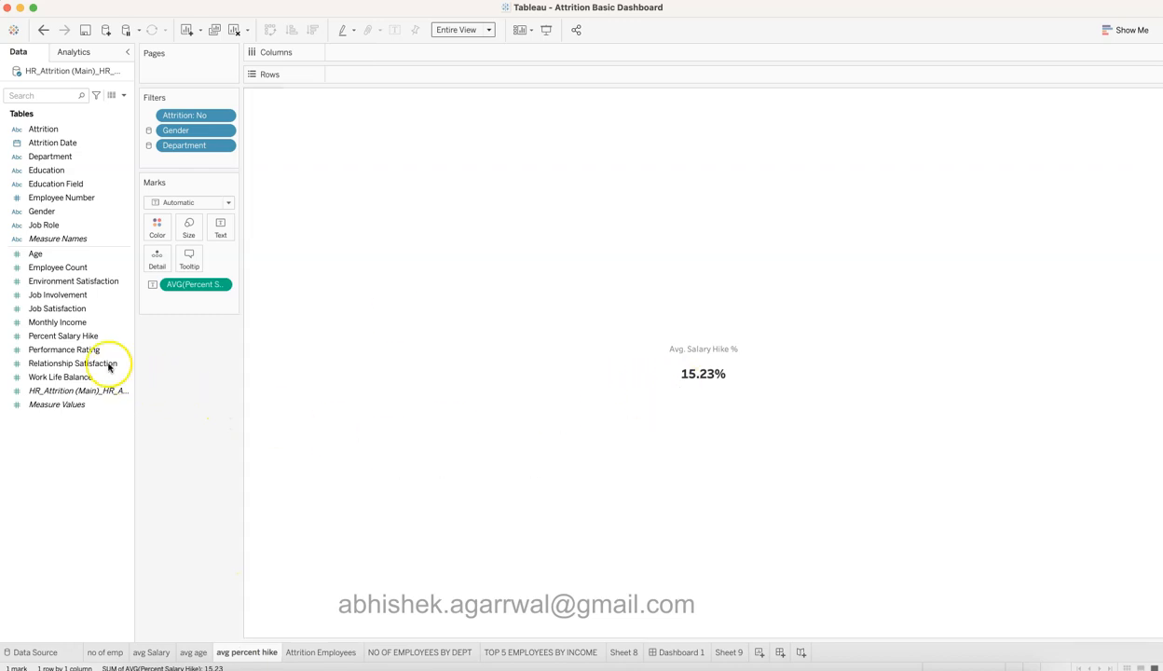
left_click(67, 338)
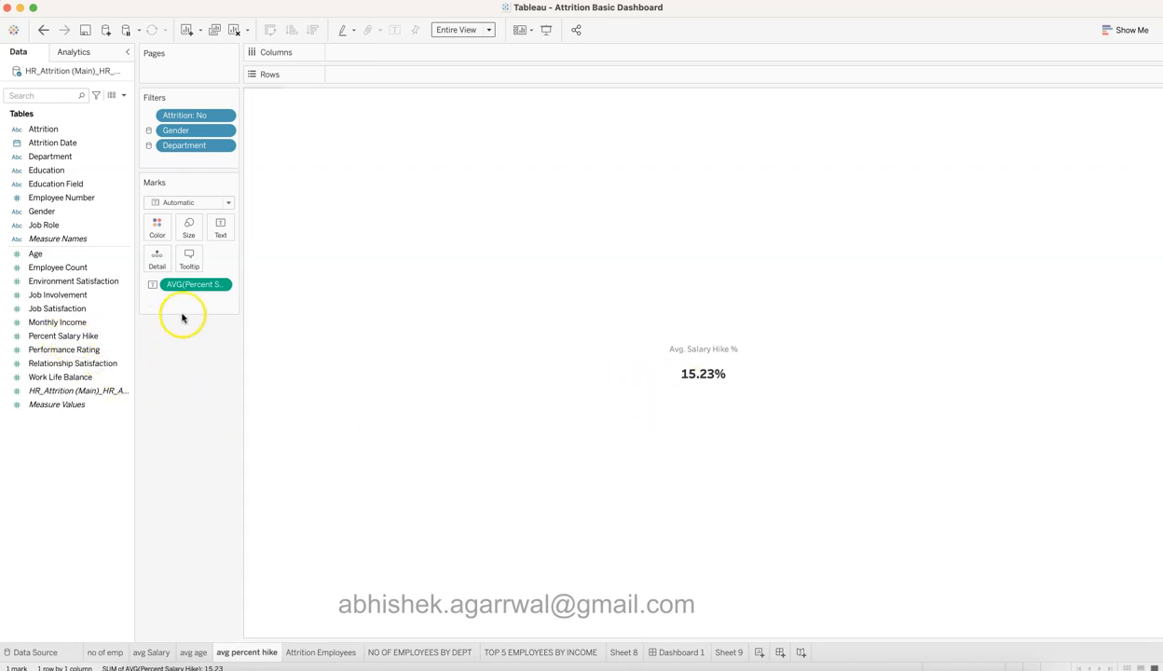
mouse_move(701, 372)
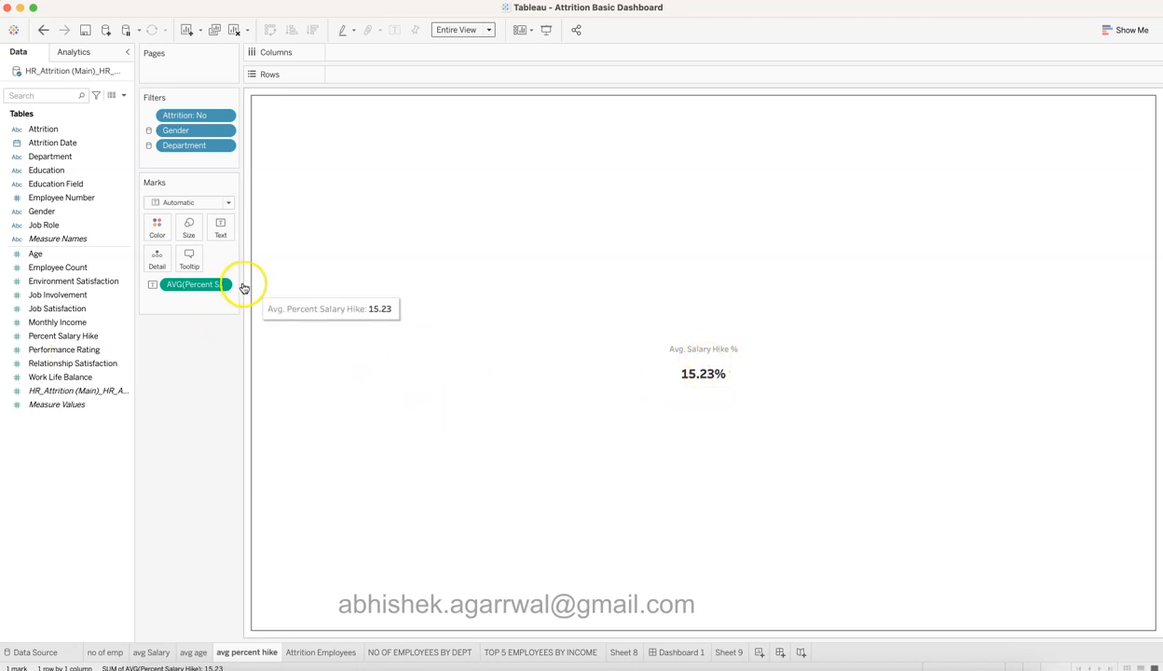
mouse_move(602, 369)
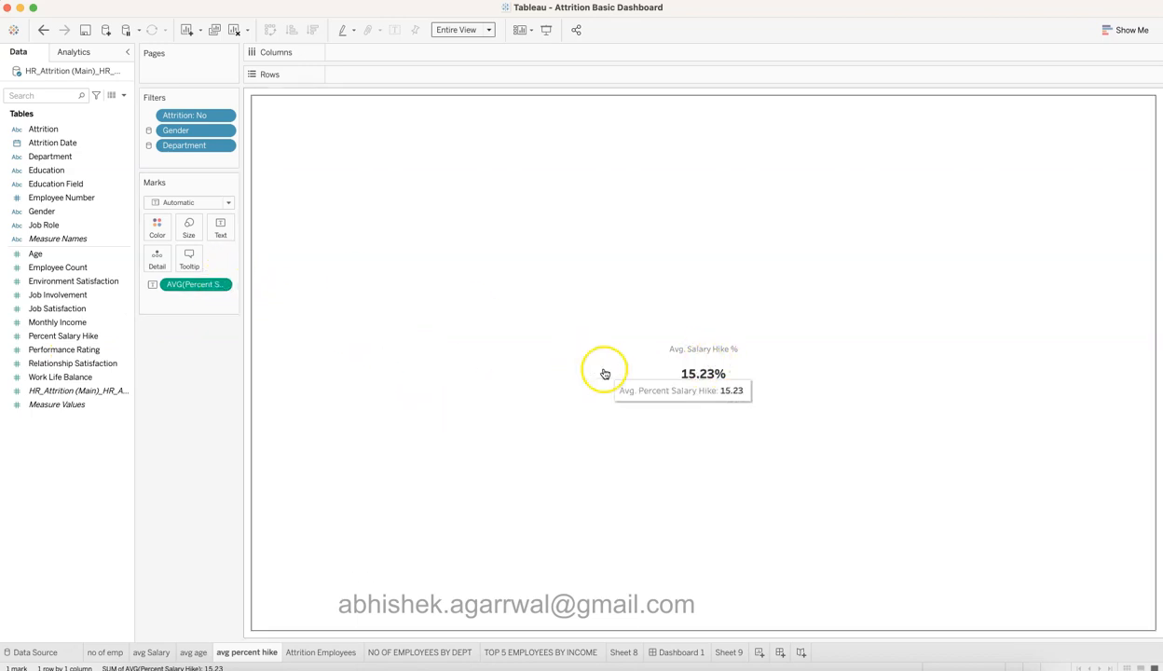
Step: Examine the avg percent hike sheet's label and its source field, and open the Attrition Employees sheet
left_click(220, 228)
left_click(338, 256)
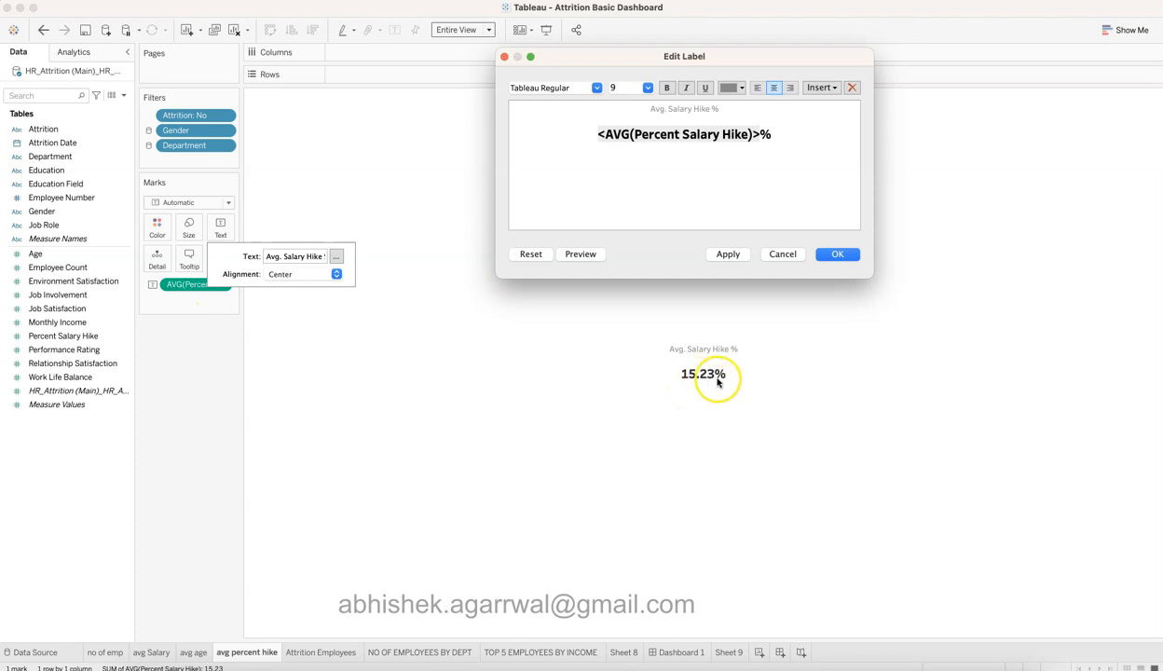
left_click(783, 253)
left_click(65, 294)
left_click(71, 322)
left_click(82, 337)
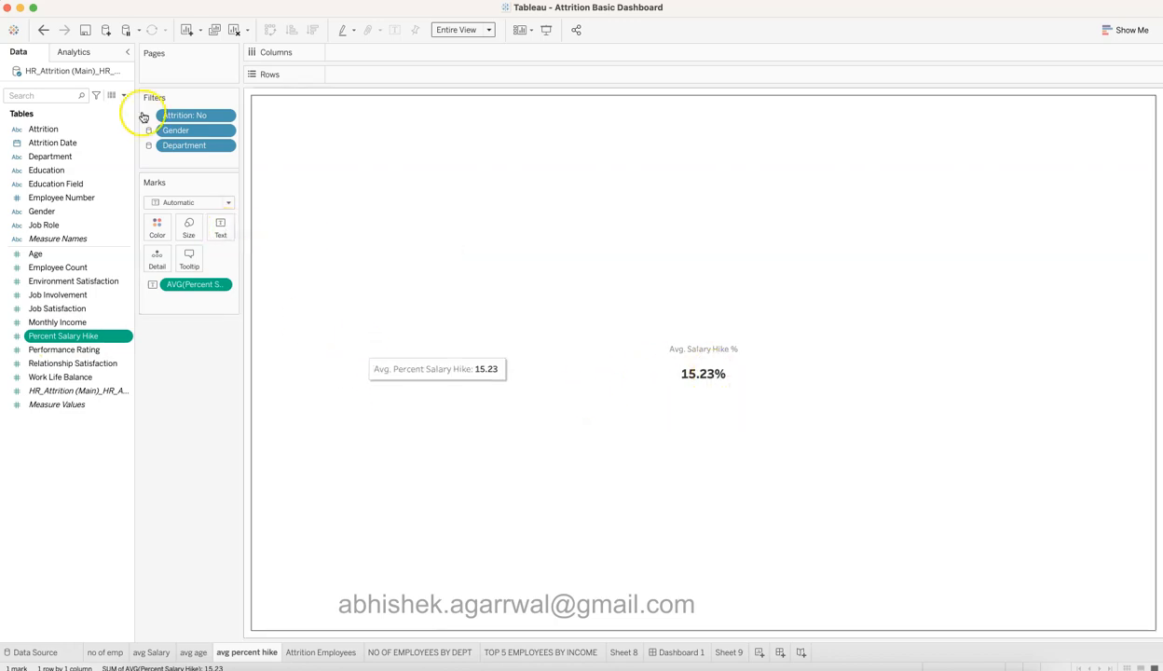
left_click(337, 655)
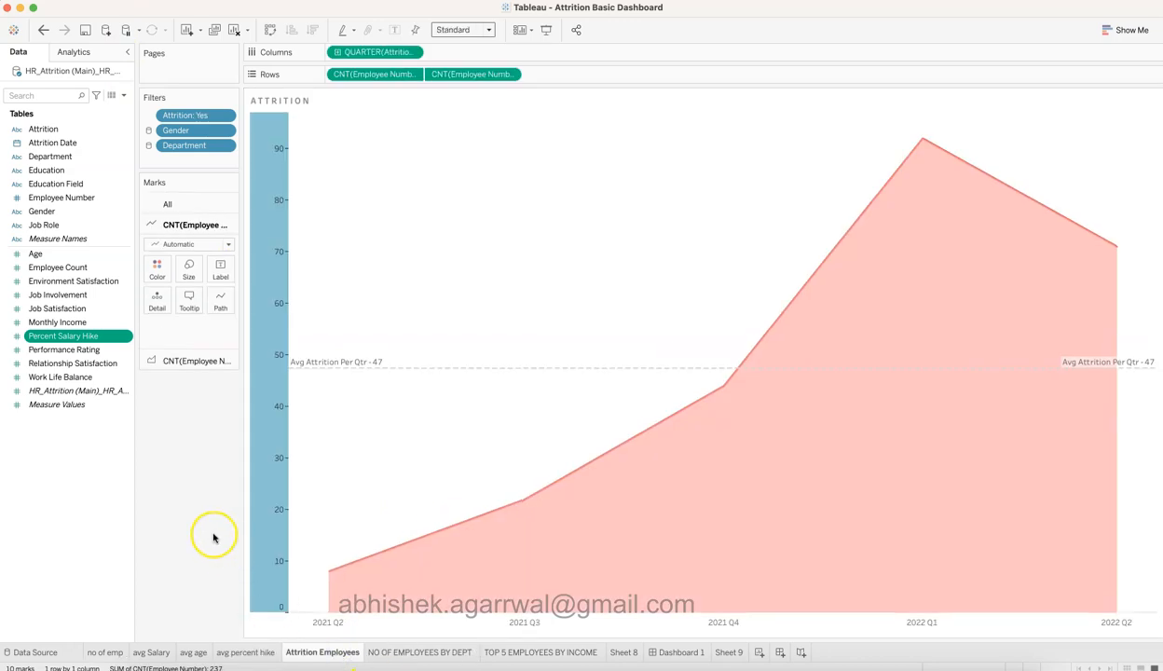
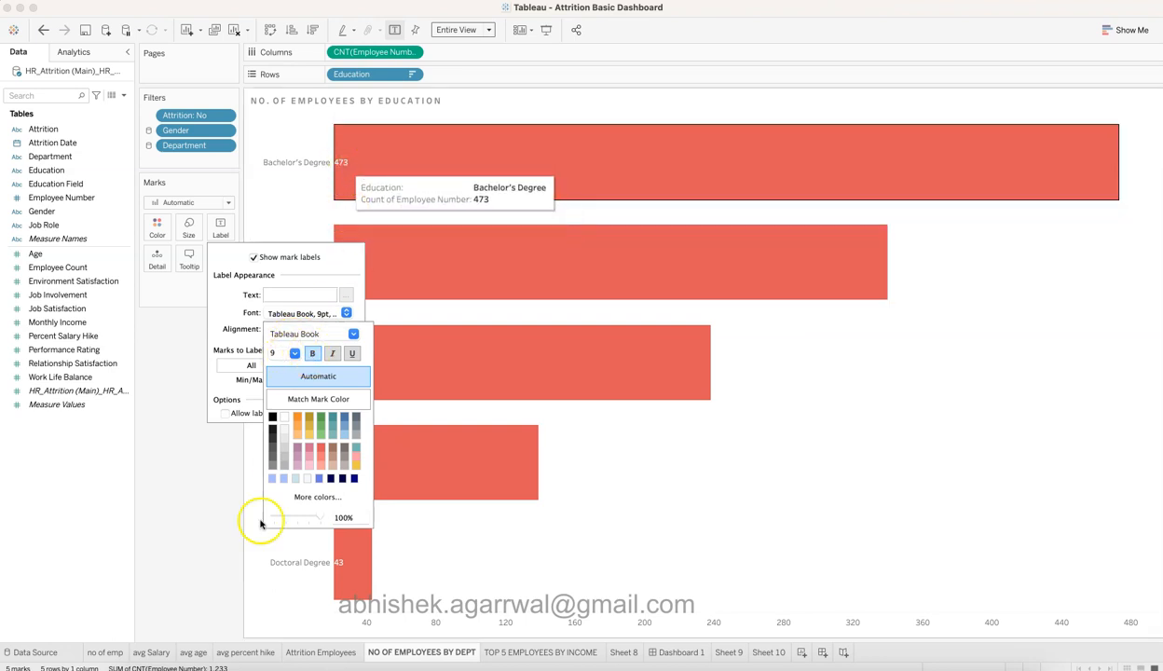
Step: Leave the label font settings of the employees by education chart and check its view fit options
left_click(210, 564)
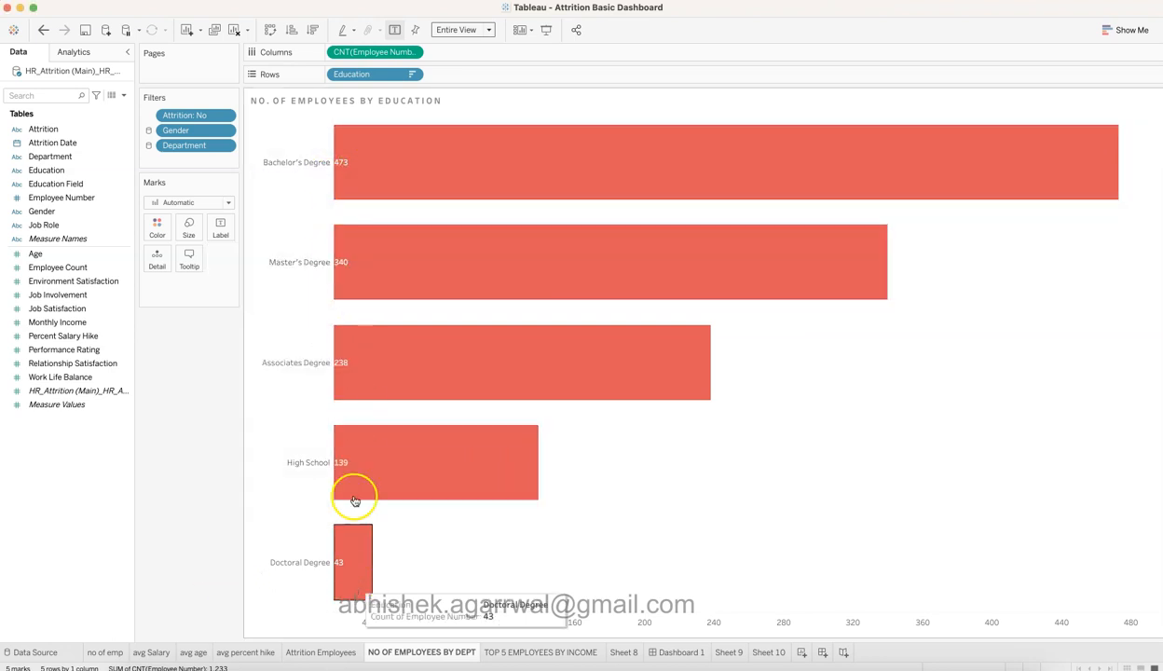
left_click(461, 30)
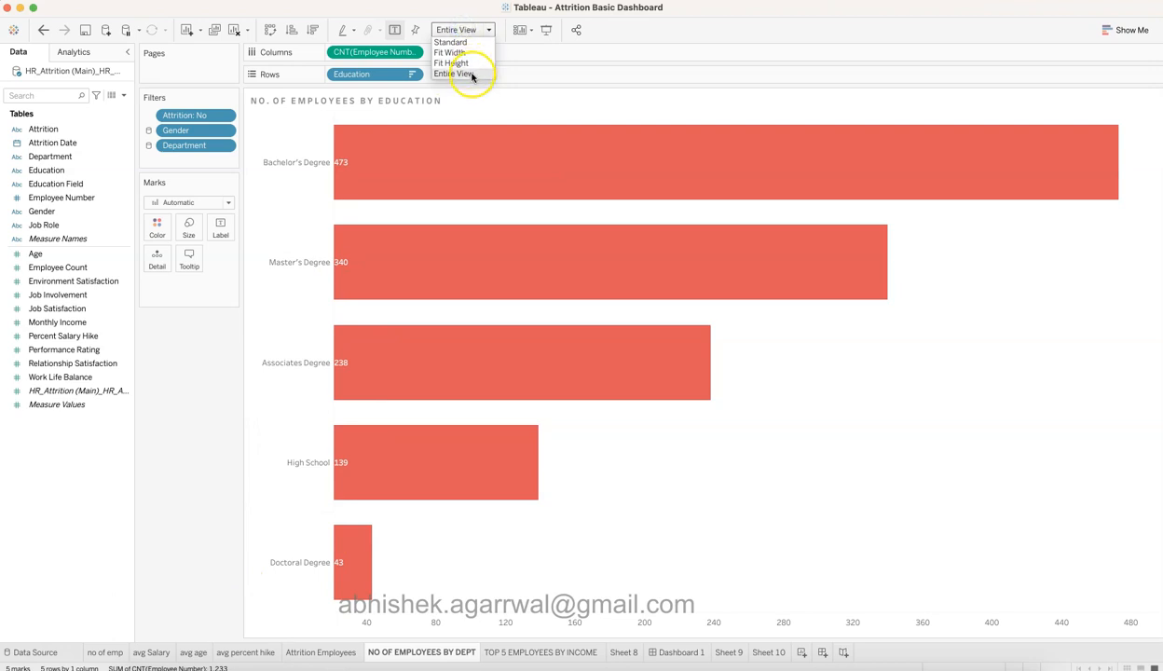
left_click(198, 494)
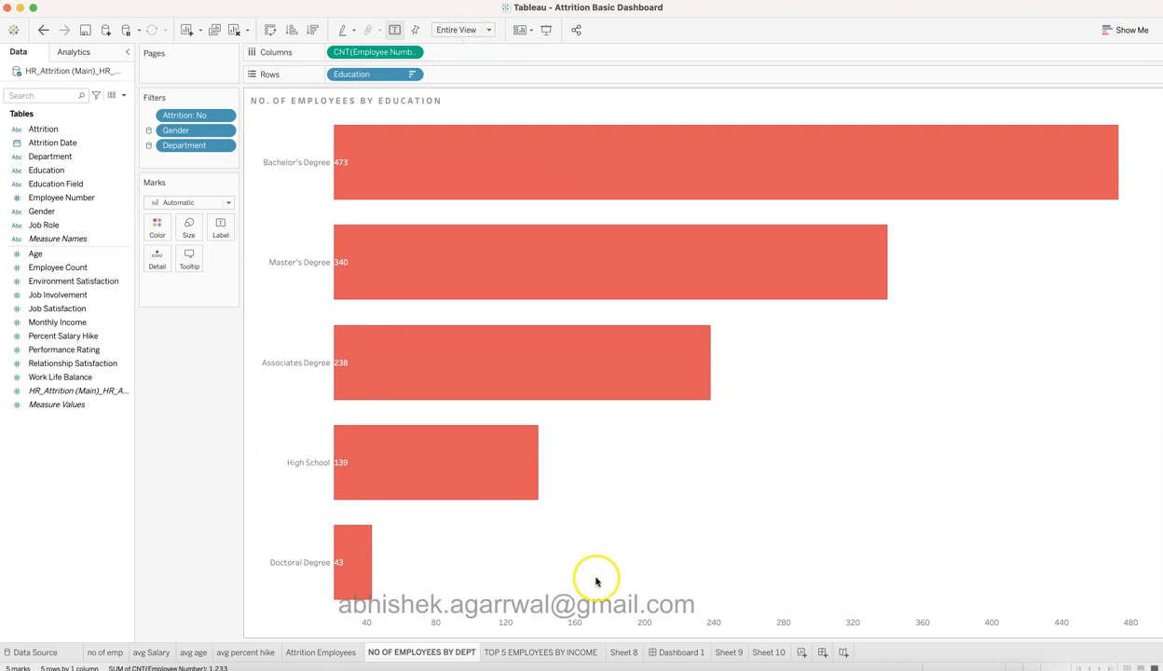
Step: Examine the range and title settings of the employee count axis in the education chart without changing them
right_click(696, 626)
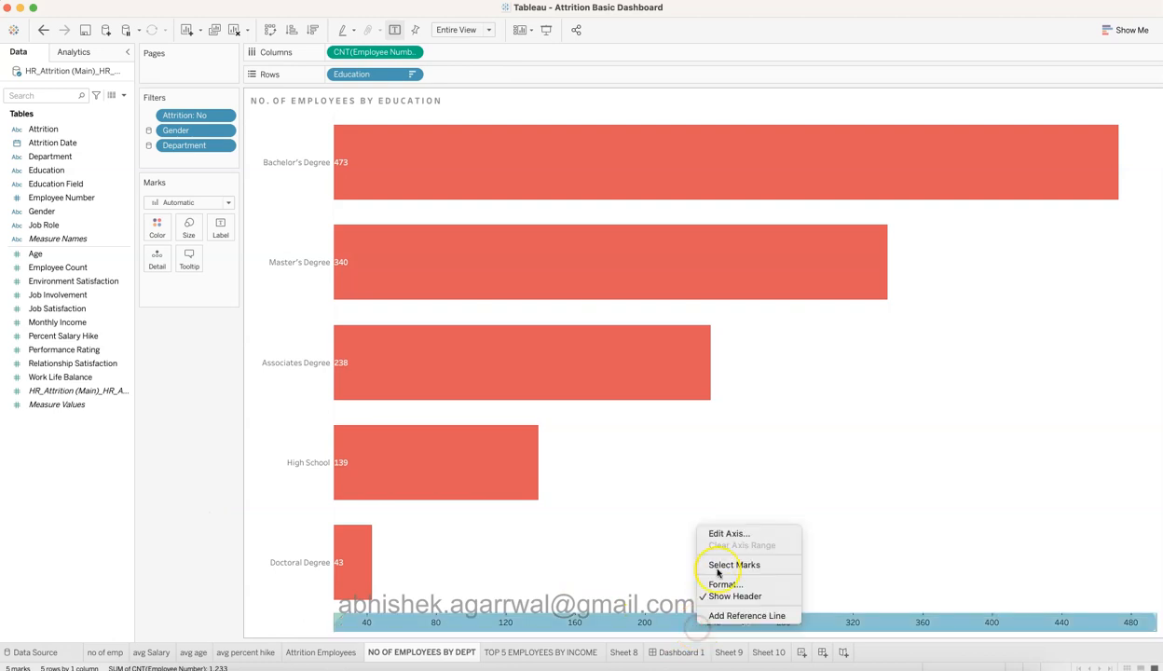
left_click(722, 534)
left_click(507, 452)
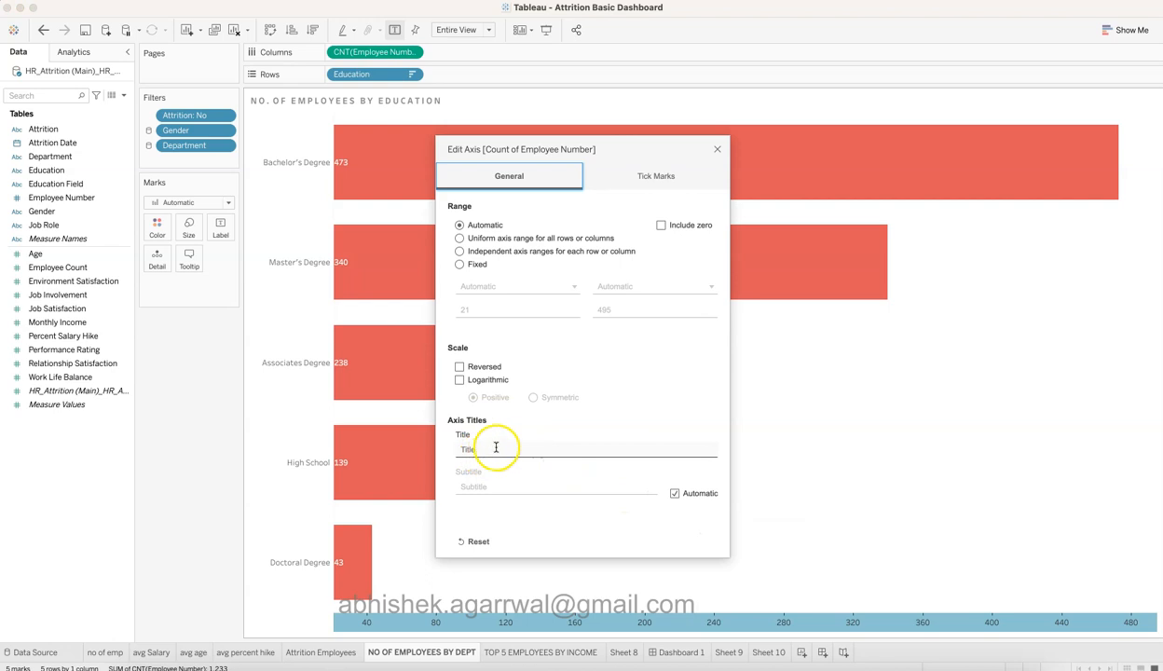
left_click(716, 149)
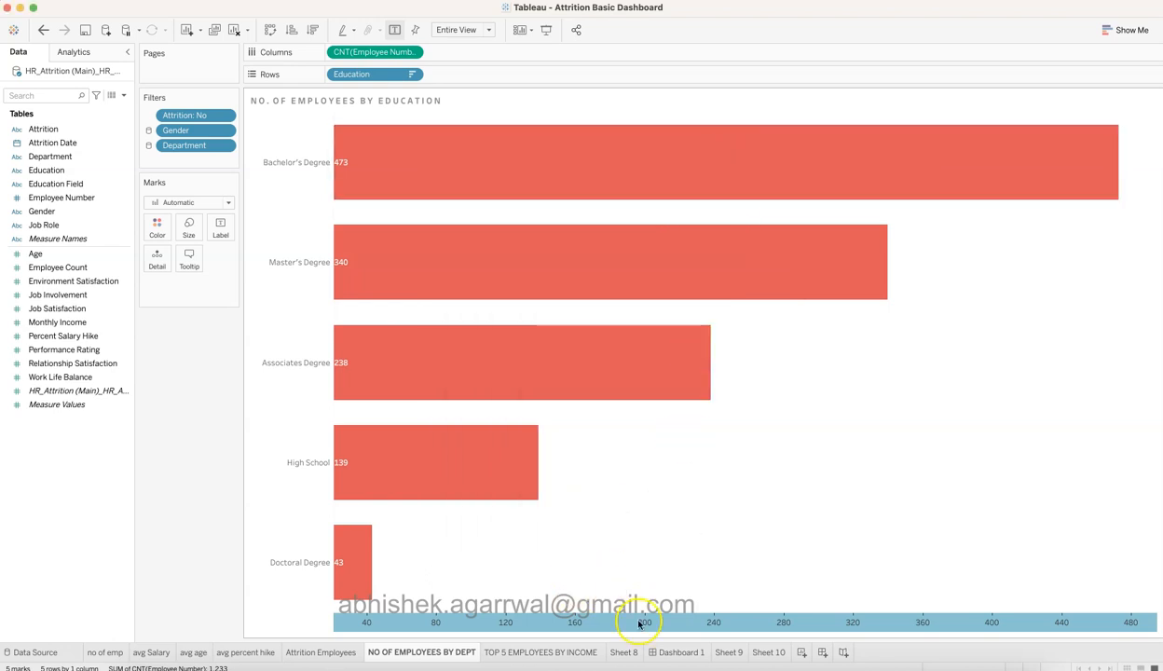
left_click(761, 596)
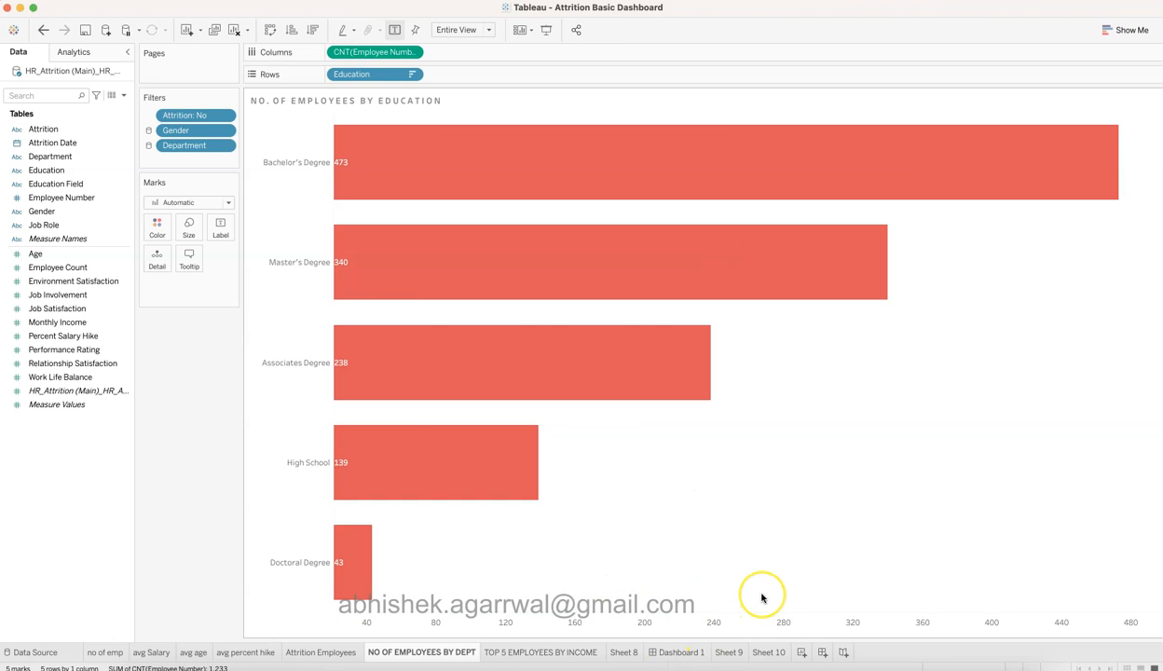
left_click(725, 583)
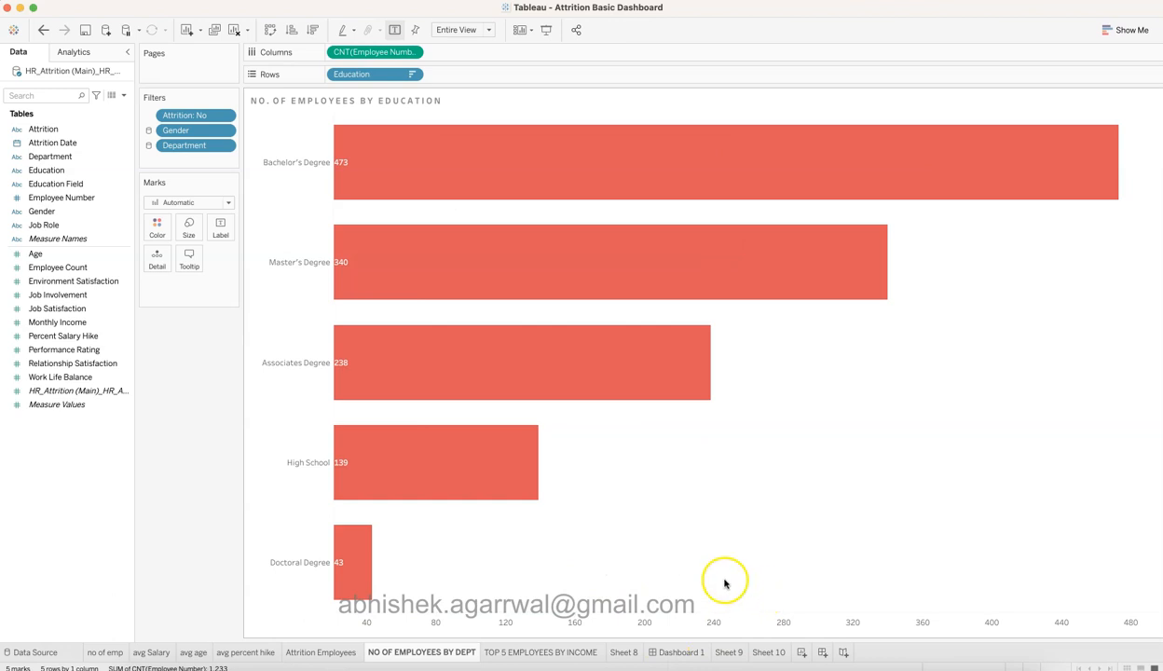
Step: Compare the TOP 5 EMPLOYEES BY INCOME sheet with Sheet 8 and examine the sort settings of Sheet 8's Employee Number field
left_click(527, 652)
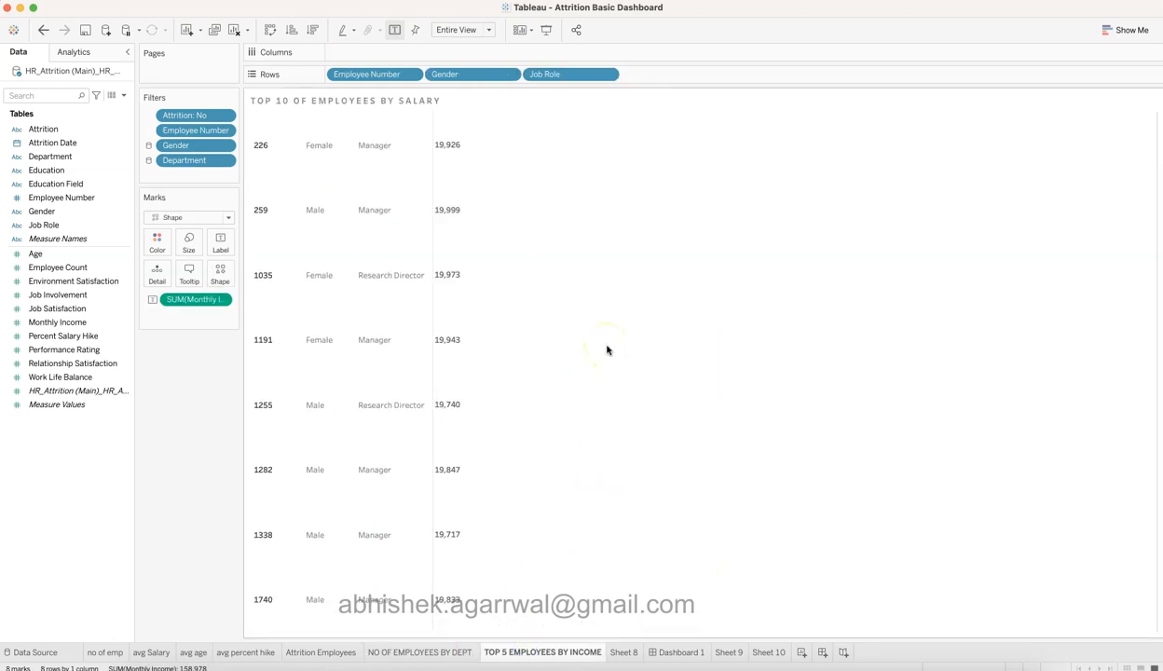
left_click(619, 652)
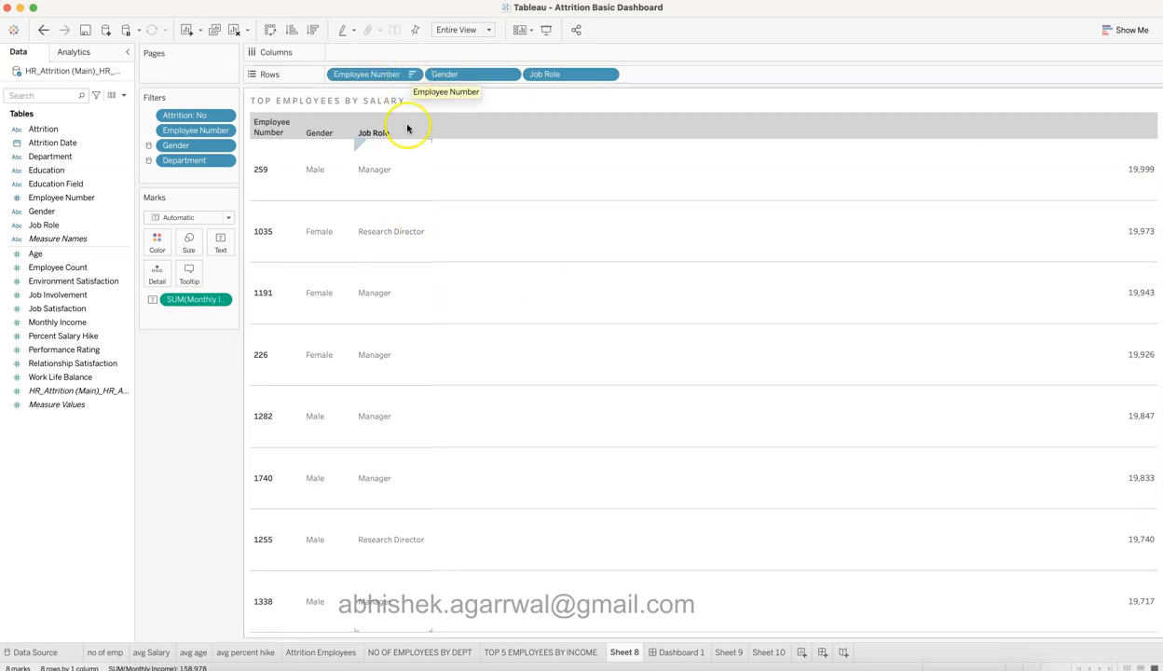
left_click(409, 75)
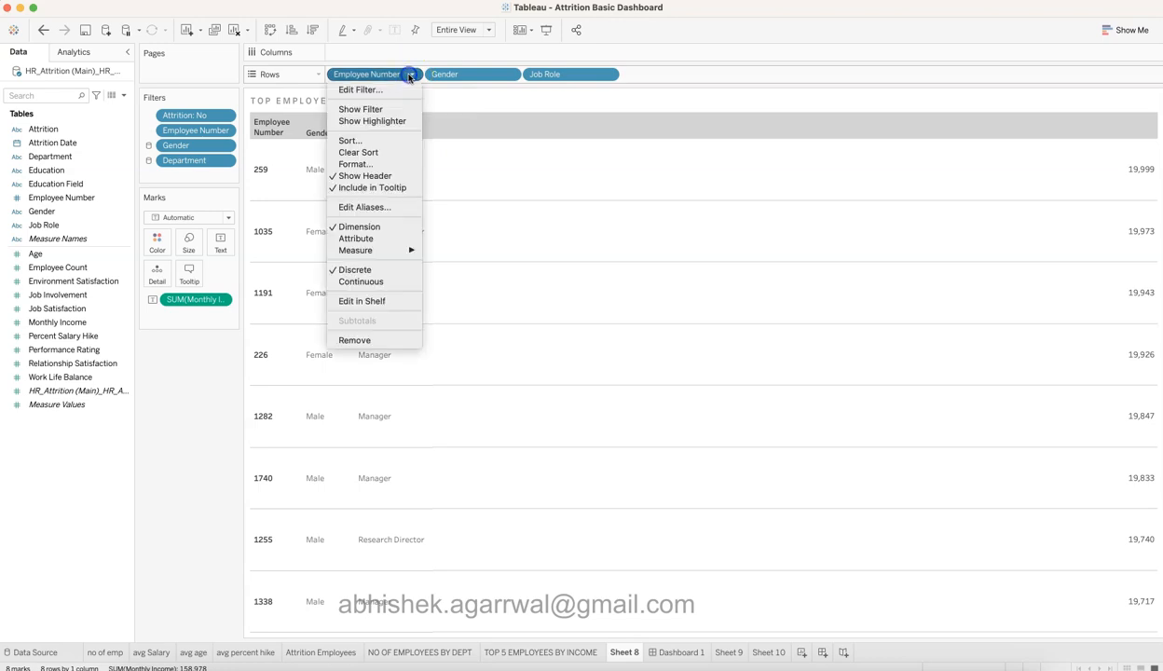
left_click(394, 144)
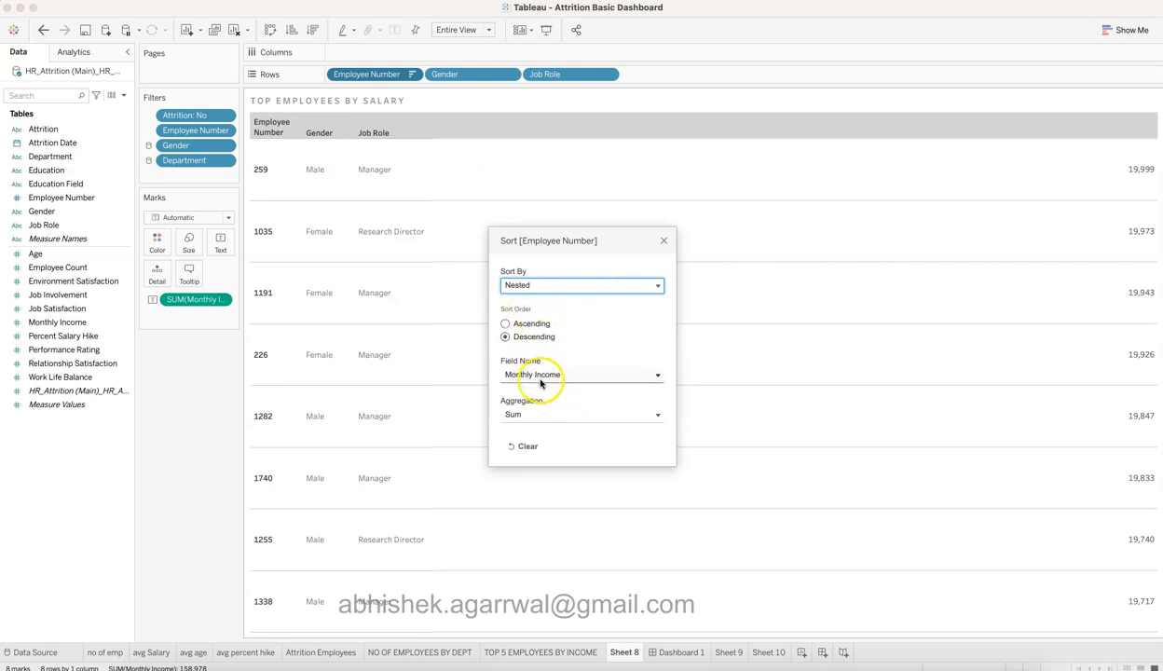
left_click(662, 239)
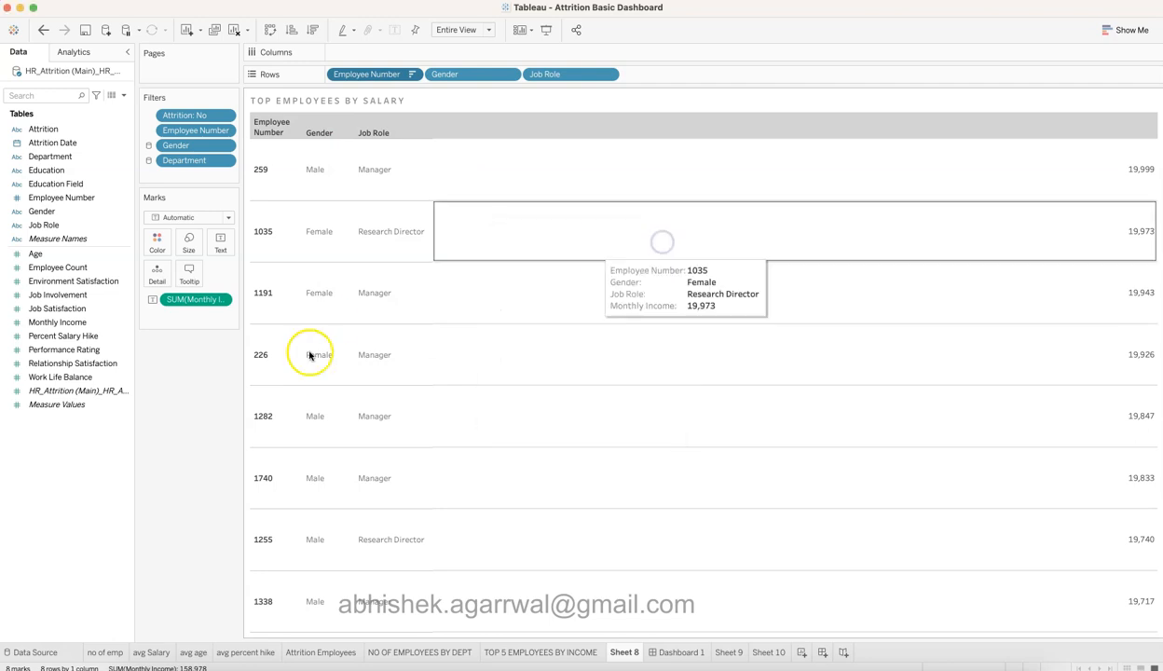
Step: Examine the Top condition of the Employee Number filter on Sheet 8
left_click(224, 130)
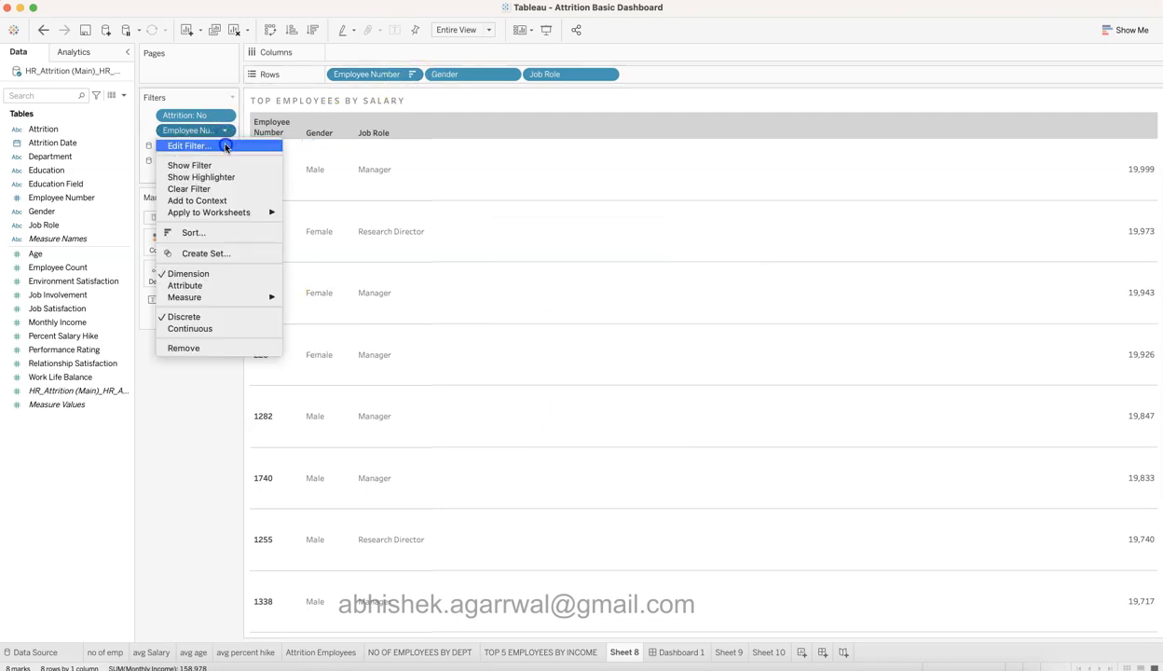
left_click(226, 146)
left_click(663, 177)
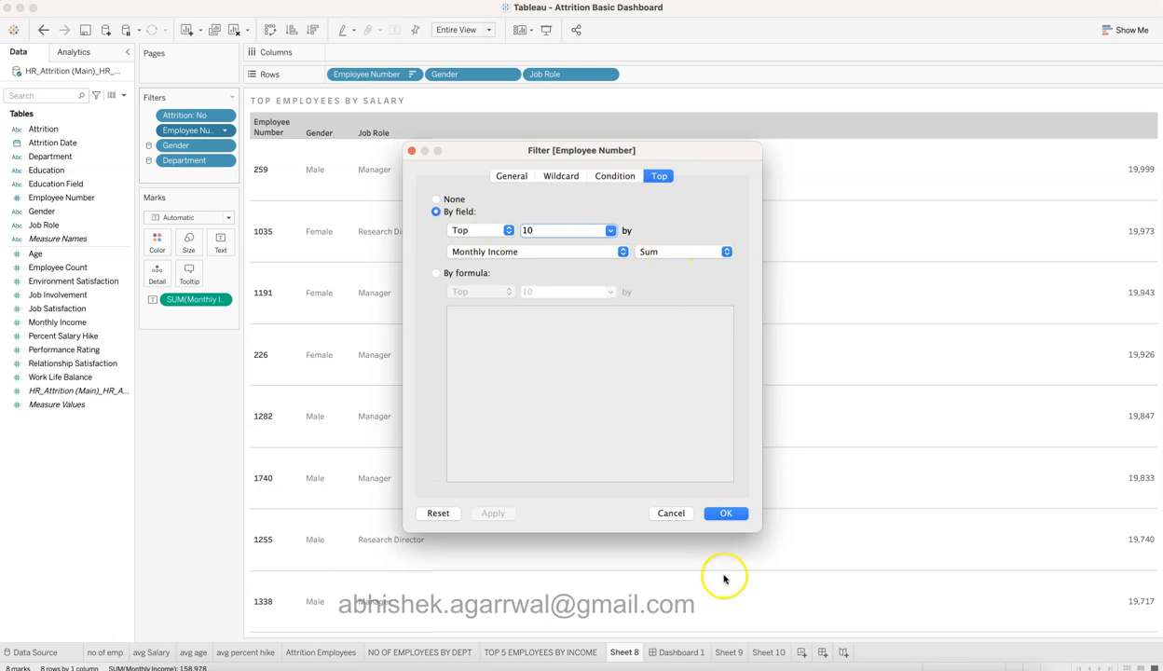
Step: Leave the Employee Number filter and examine the corner and column shading of the field labels in the top employees by salary table
left_click(726, 513)
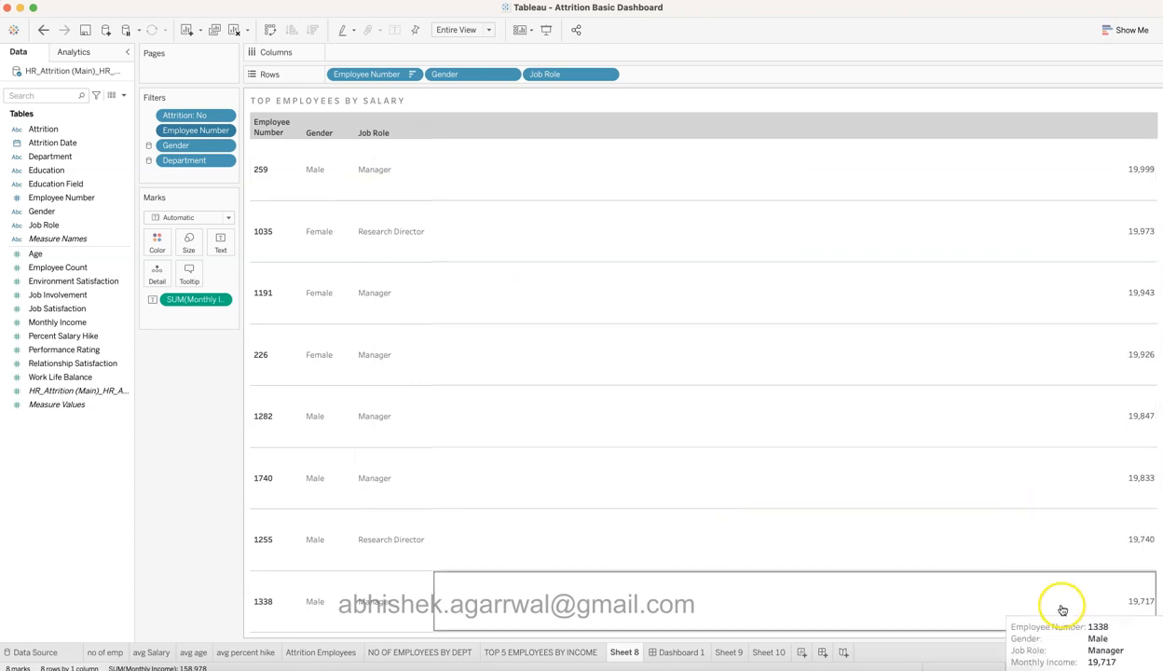
left_click(182, 445)
left_click(418, 131)
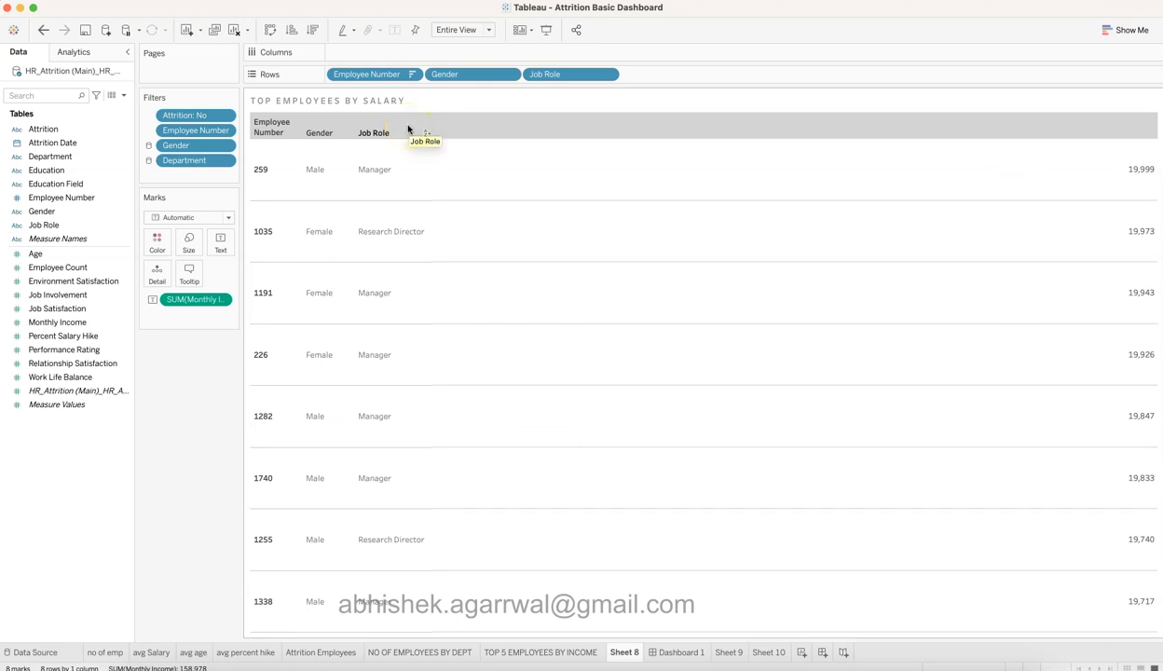
right_click(403, 124)
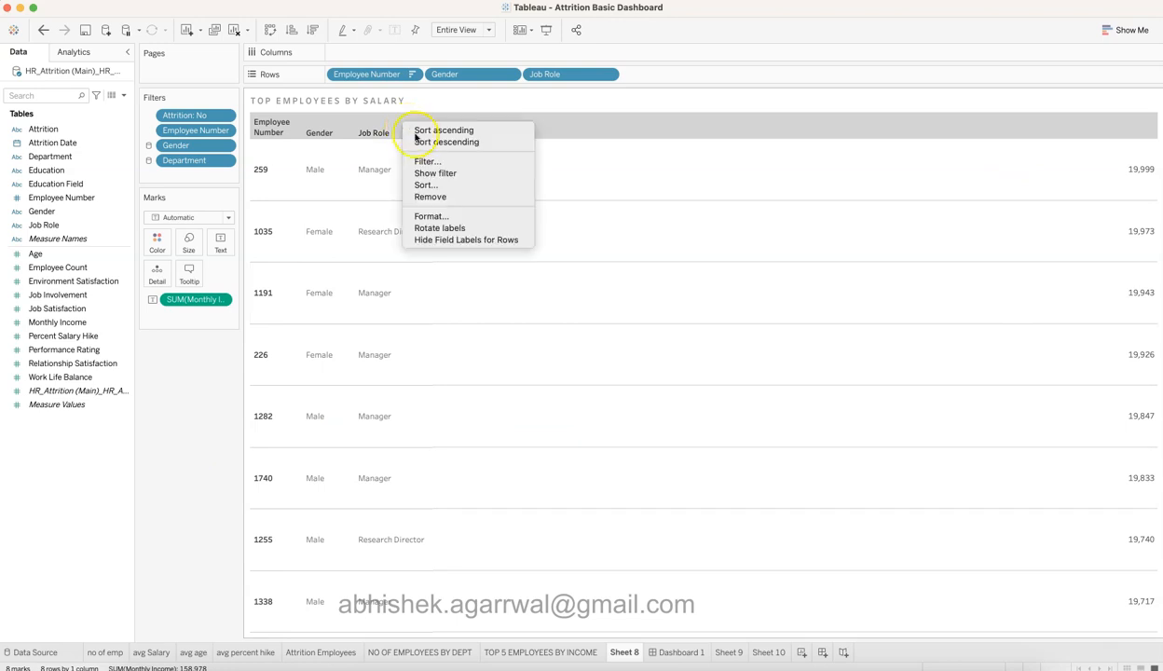
left_click(448, 216)
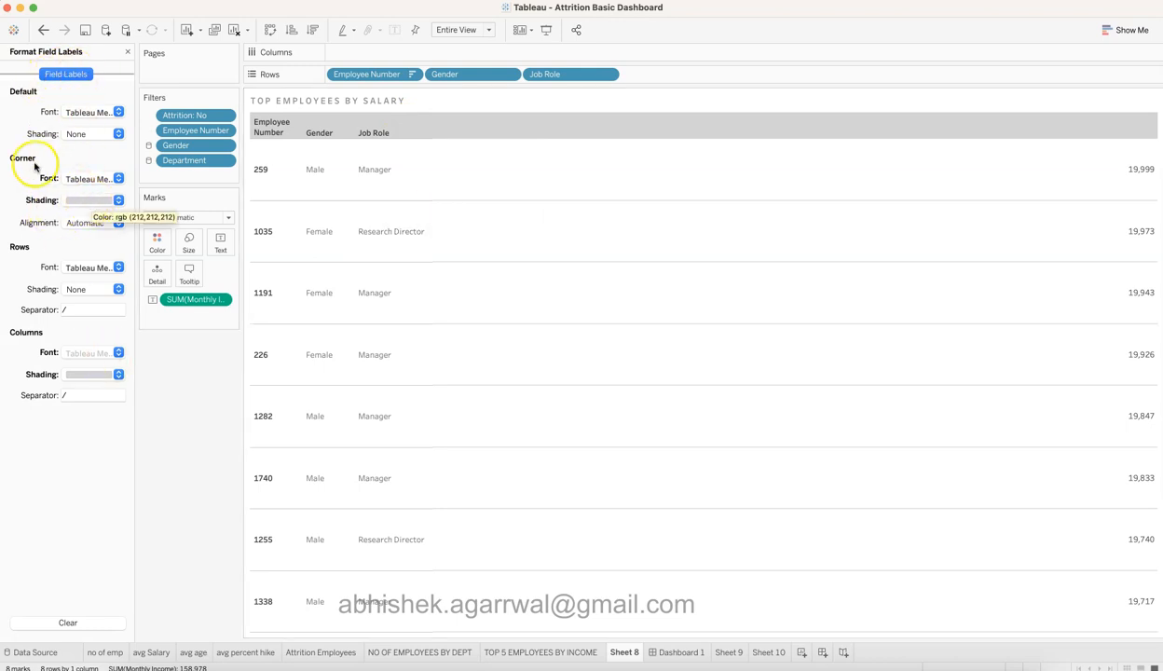
left_click(91, 202)
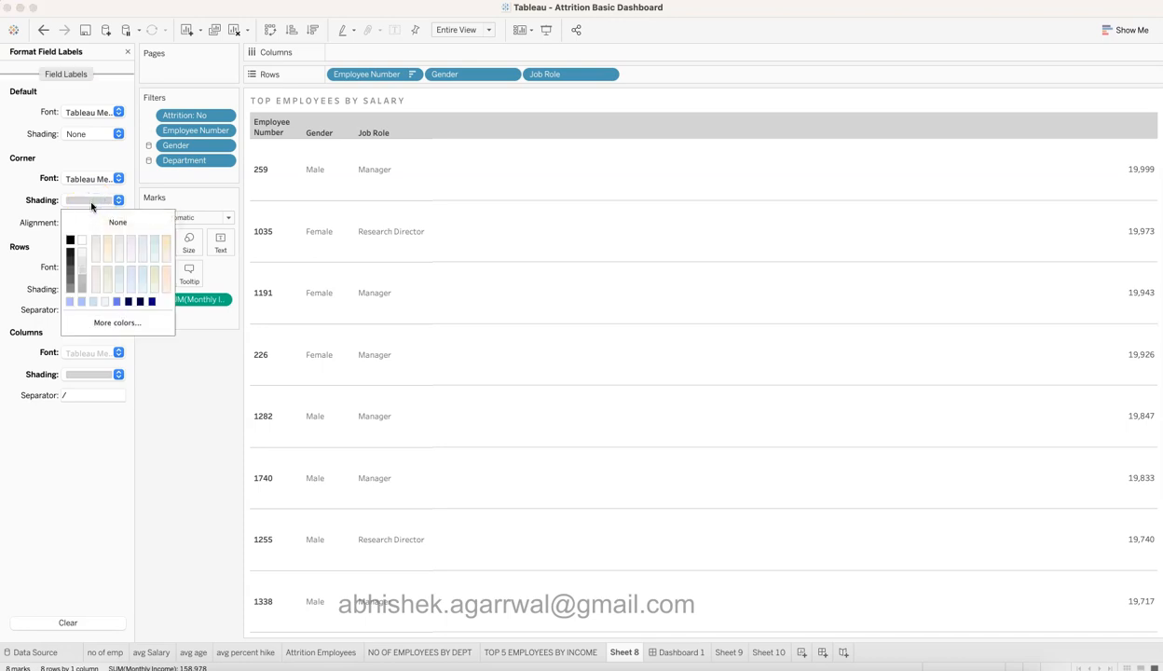
left_click(84, 273)
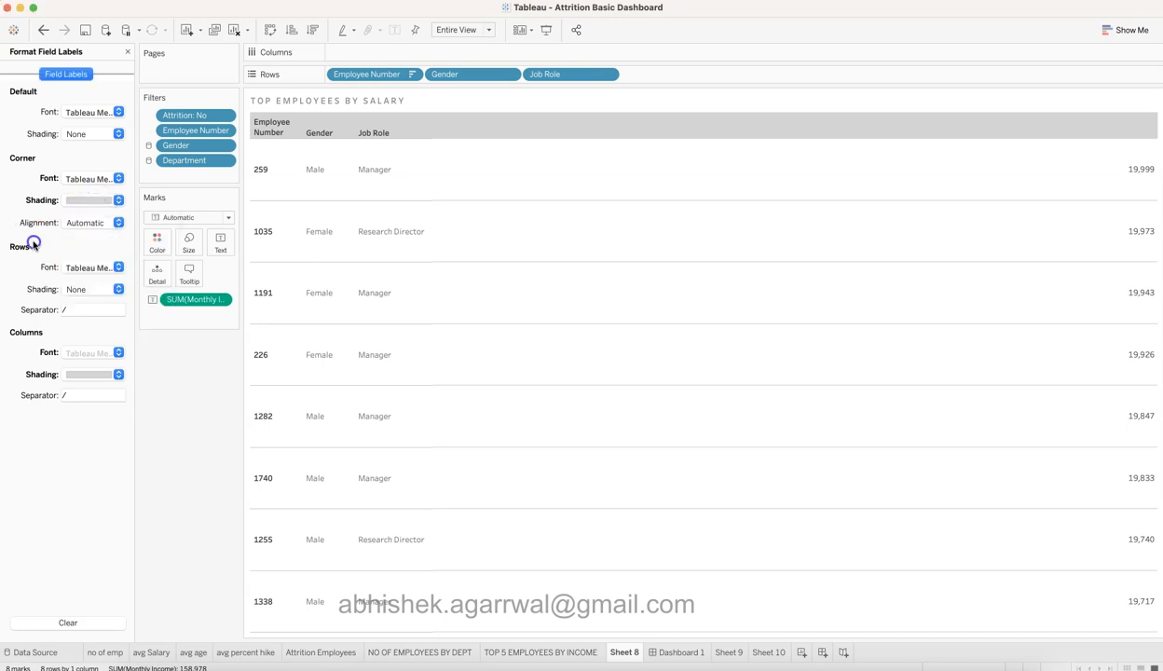
left_click(94, 373)
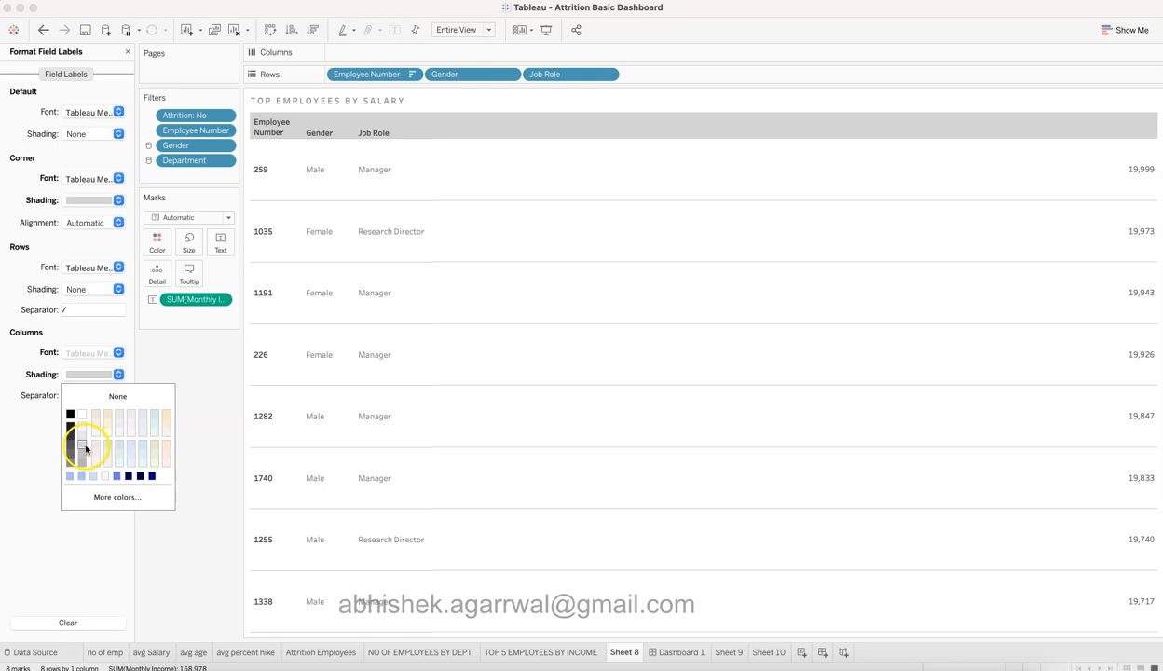
left_click(13, 423)
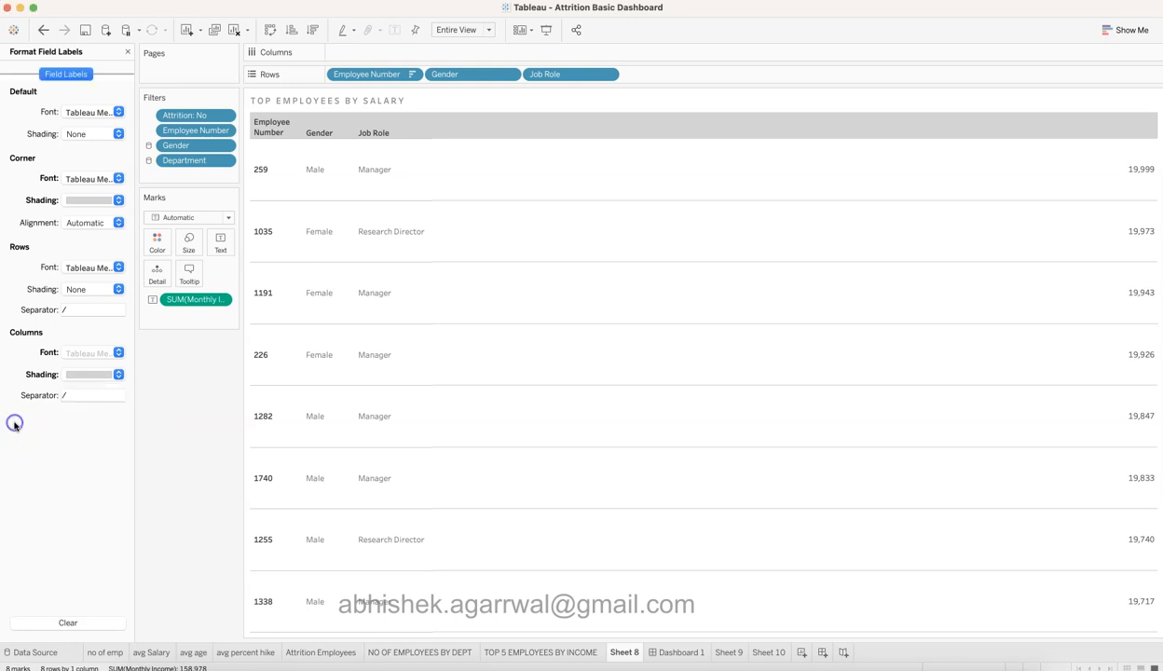
left_click(129, 53)
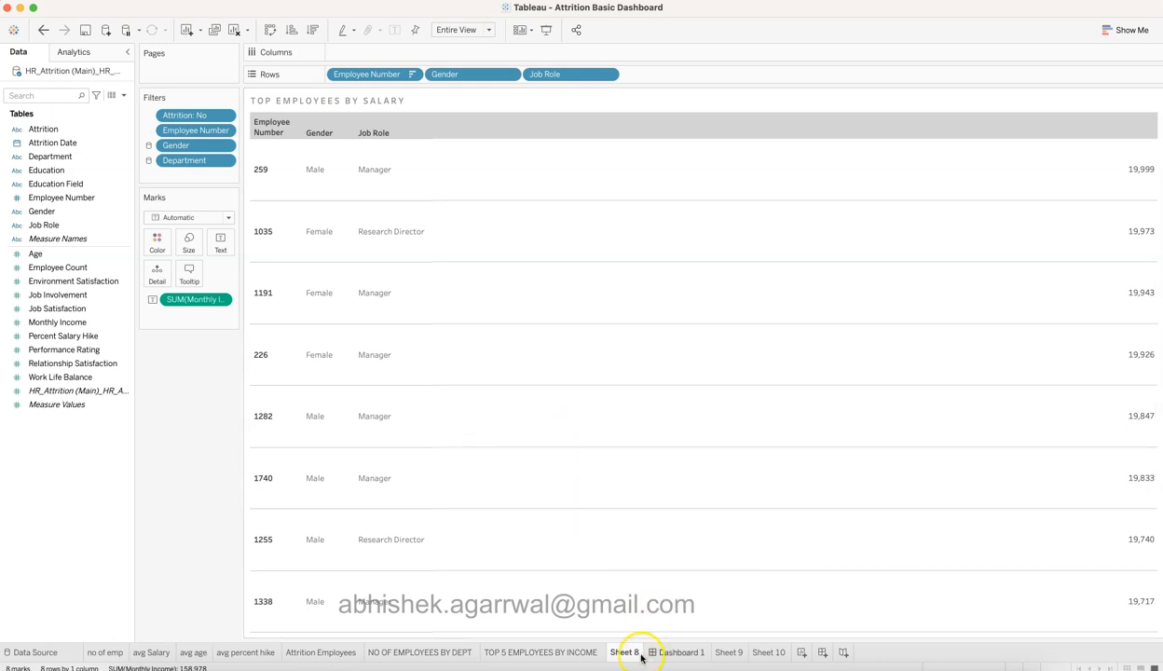
Step: Create a new dashboard and position it directly after Dashboard 1
left_click(692, 655)
left_click(1018, 171)
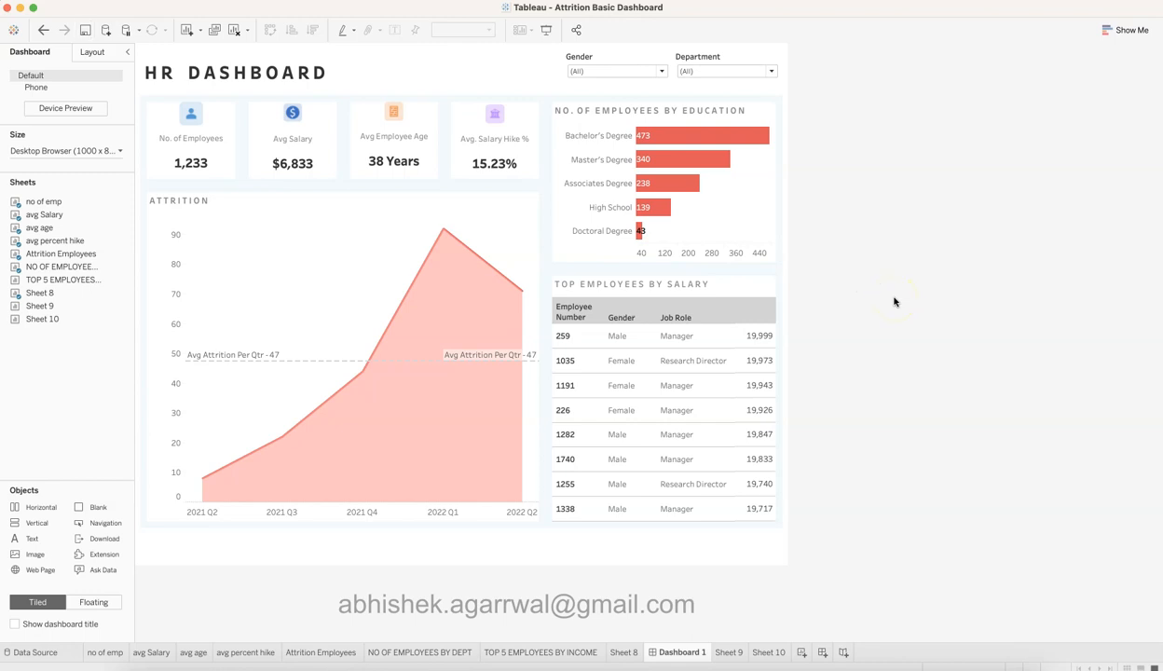
left_click(822, 653)
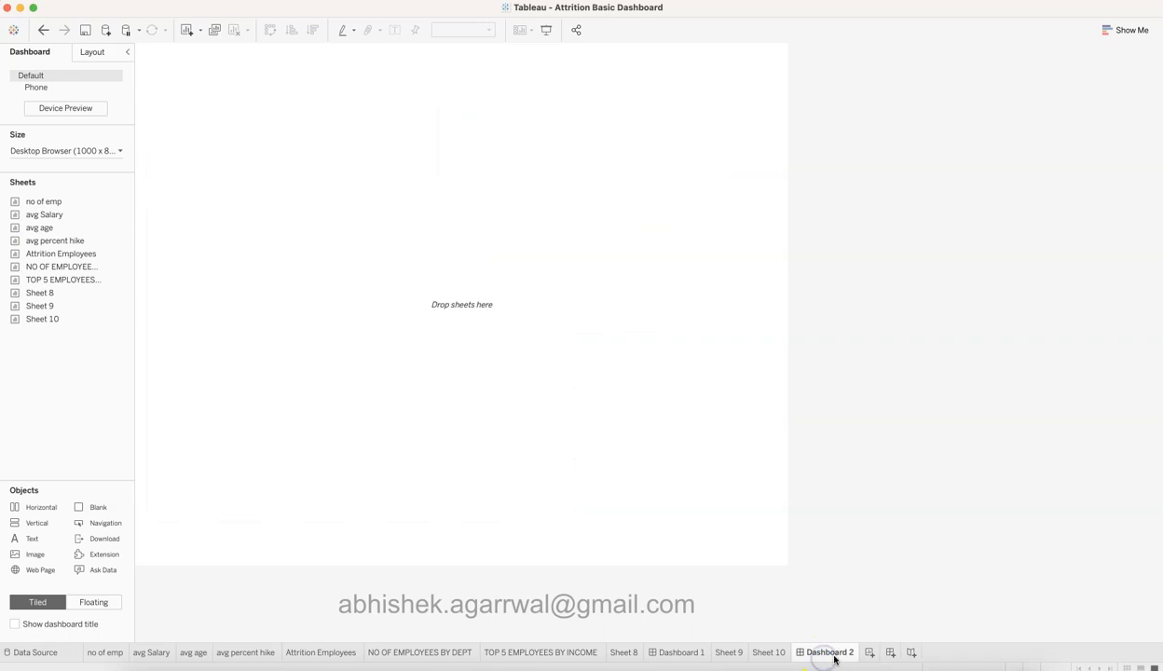
left_click_drag(822, 658, 720, 655)
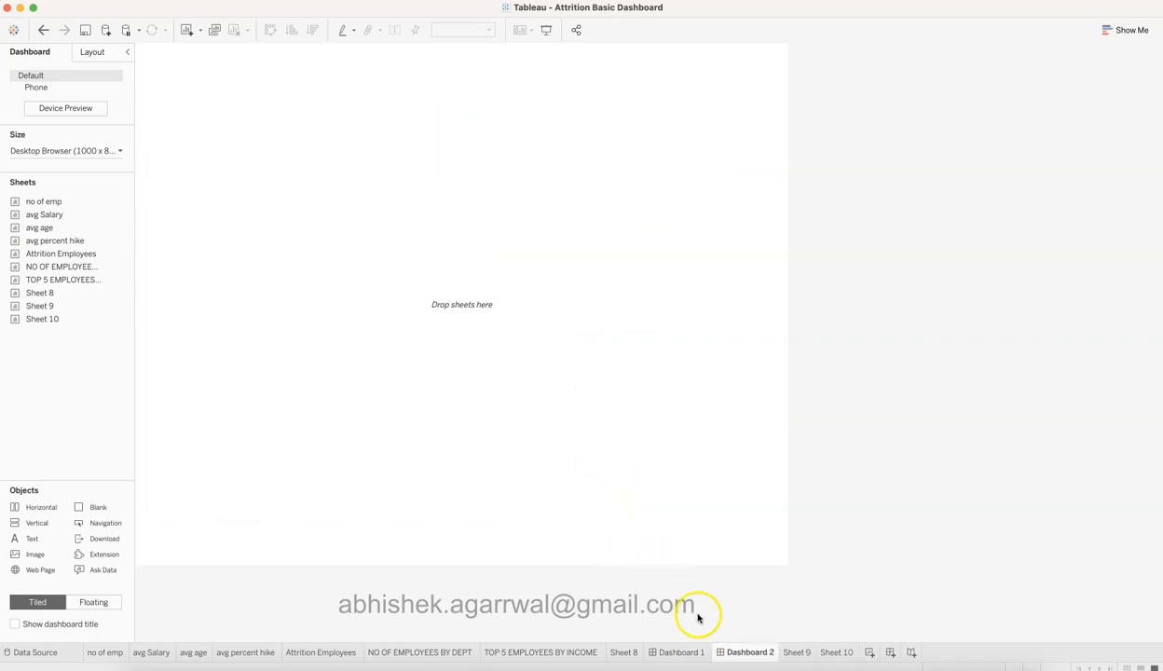
Step: Compare with Dashboard 1, then add a vertical container to the empty Dashboard 2 and place a horizontal container inside it
left_click(687, 652)
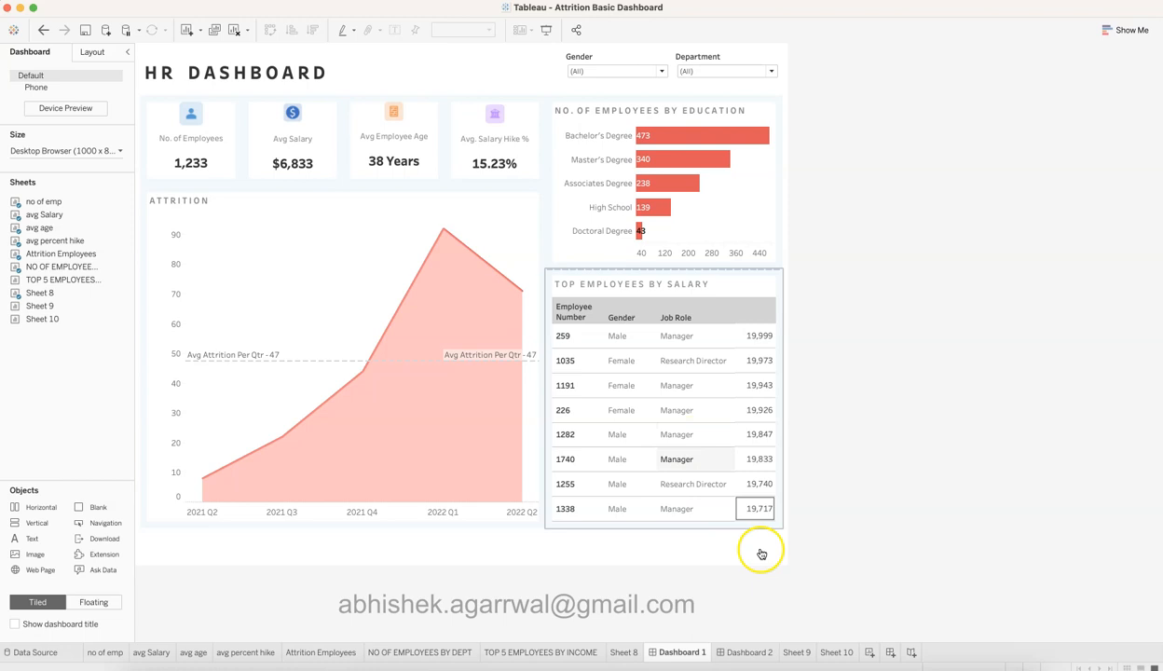
mouse_move(753, 655)
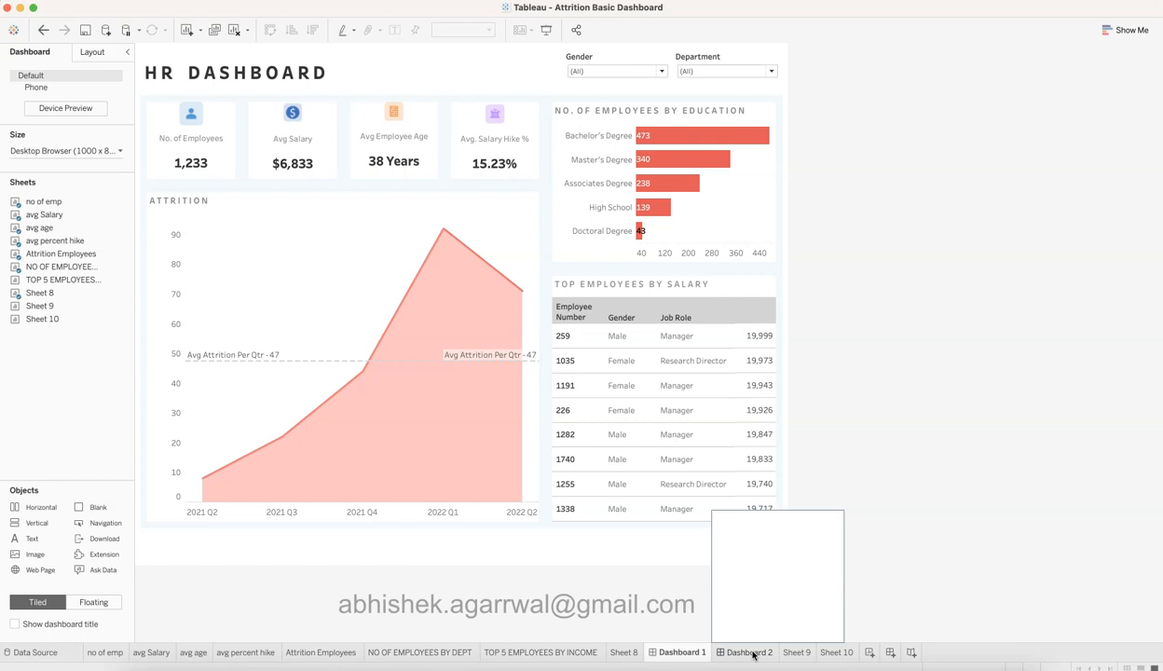
left_click(750, 655)
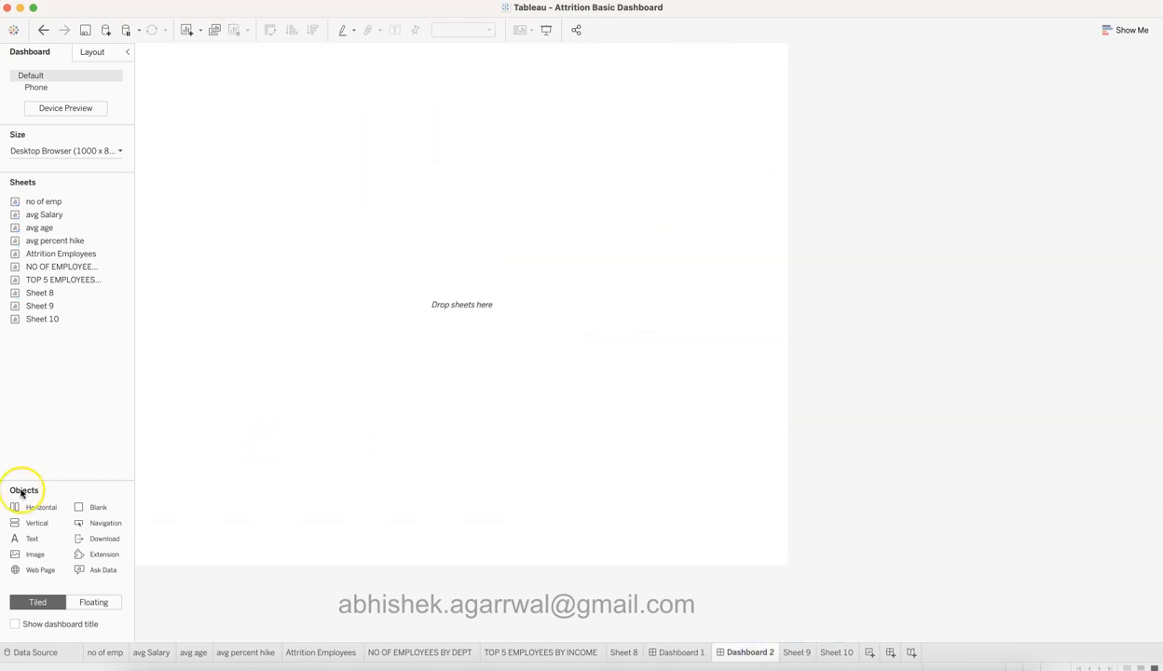
left_click_drag(39, 522, 394, 156)
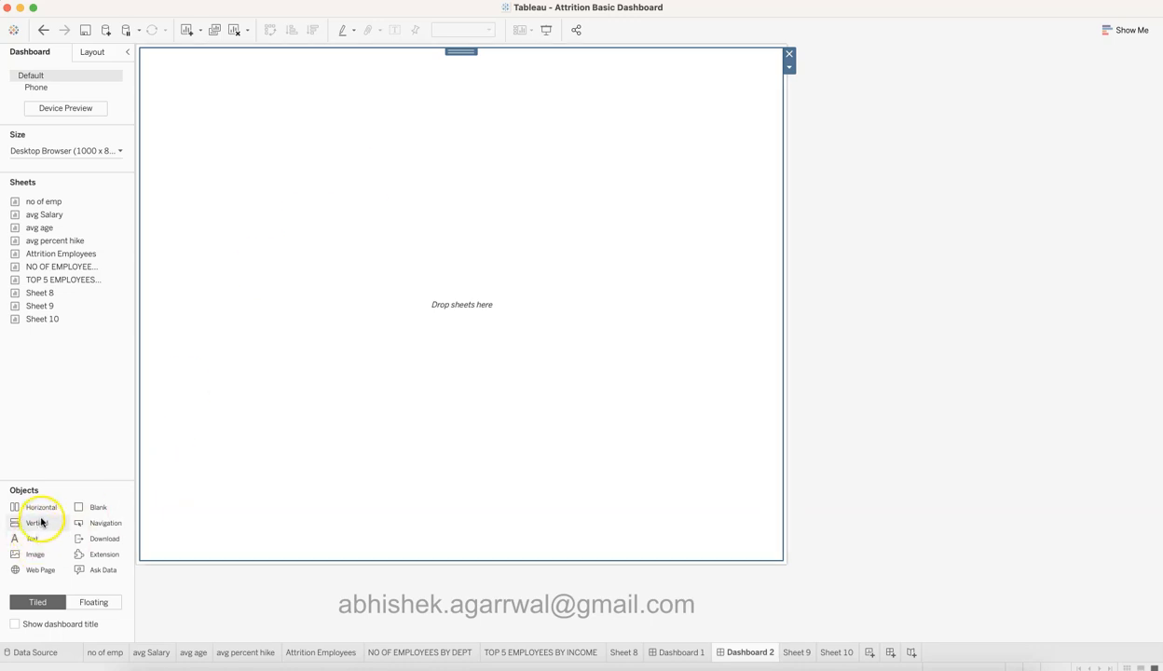
left_click_drag(37, 513, 337, 180)
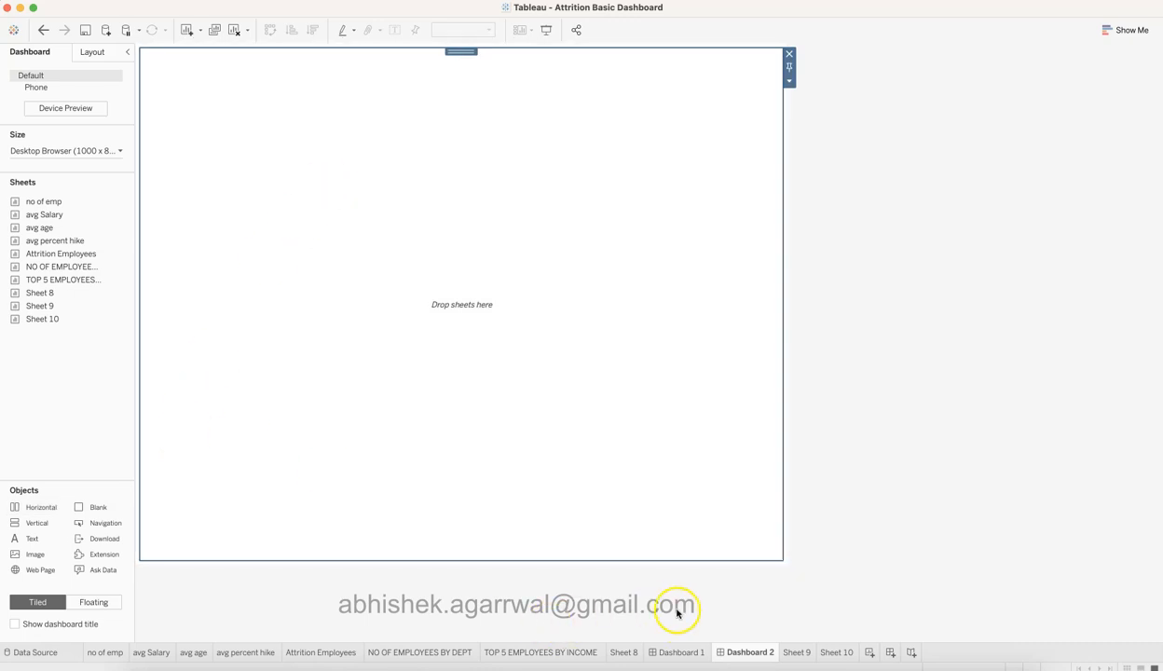
Step: Add another horizontal container above the existing one on Dashboard 2 and size it as a header band like Dashboard 1's
left_click(676, 651)
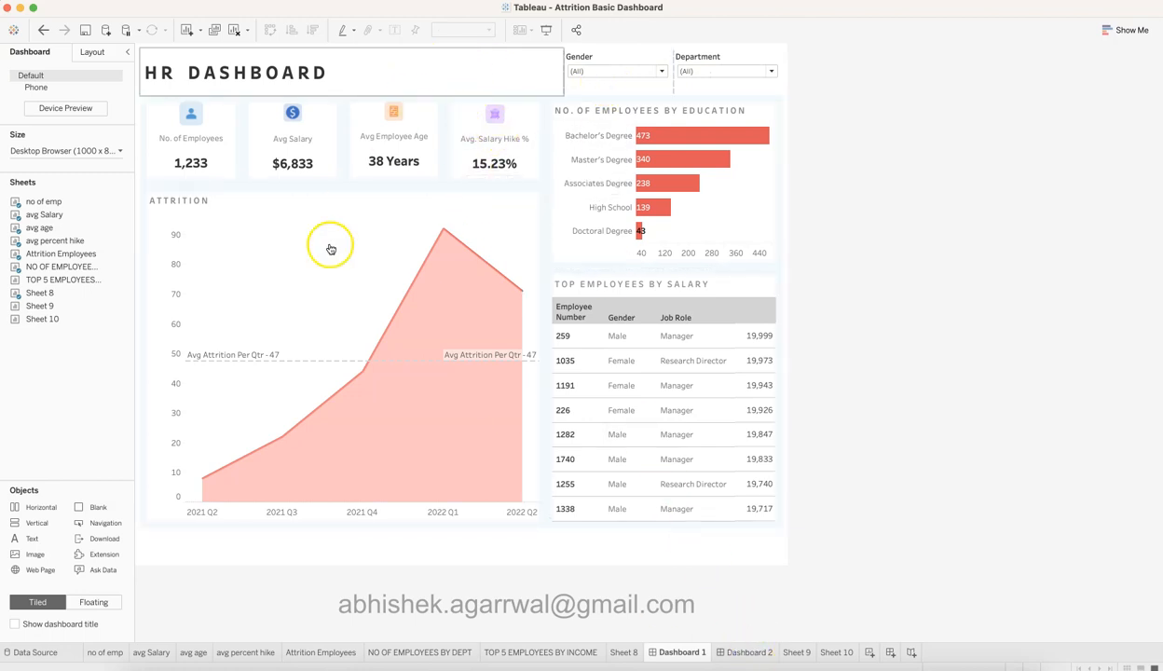
left_click(750, 652)
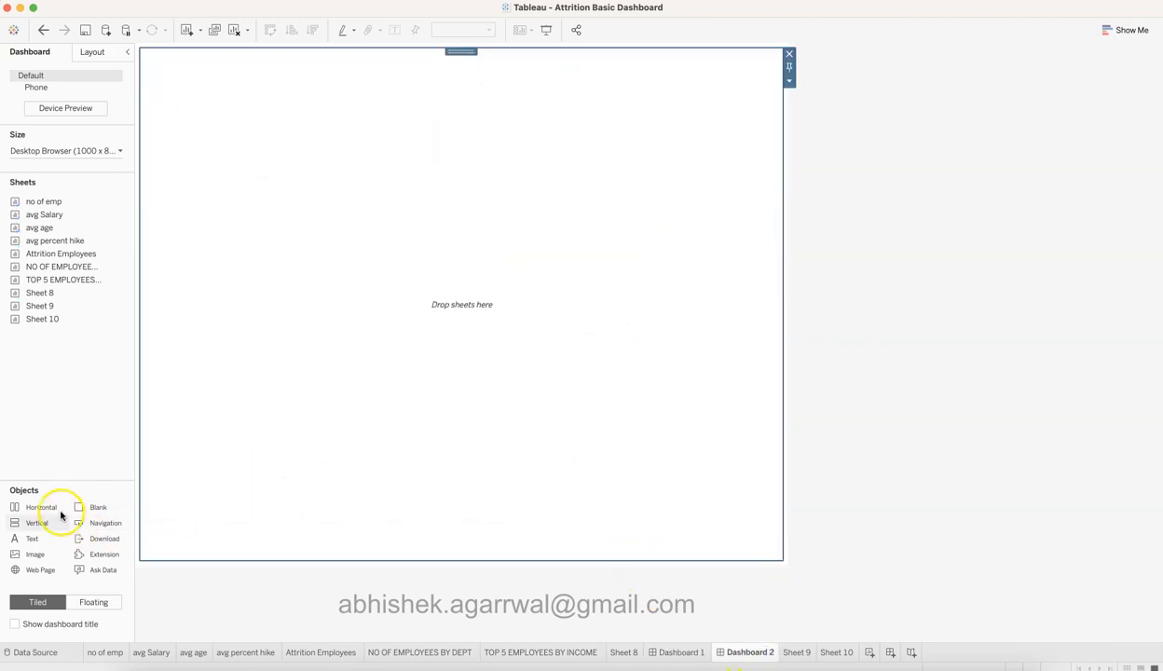
left_click_drag(56, 510, 452, 377)
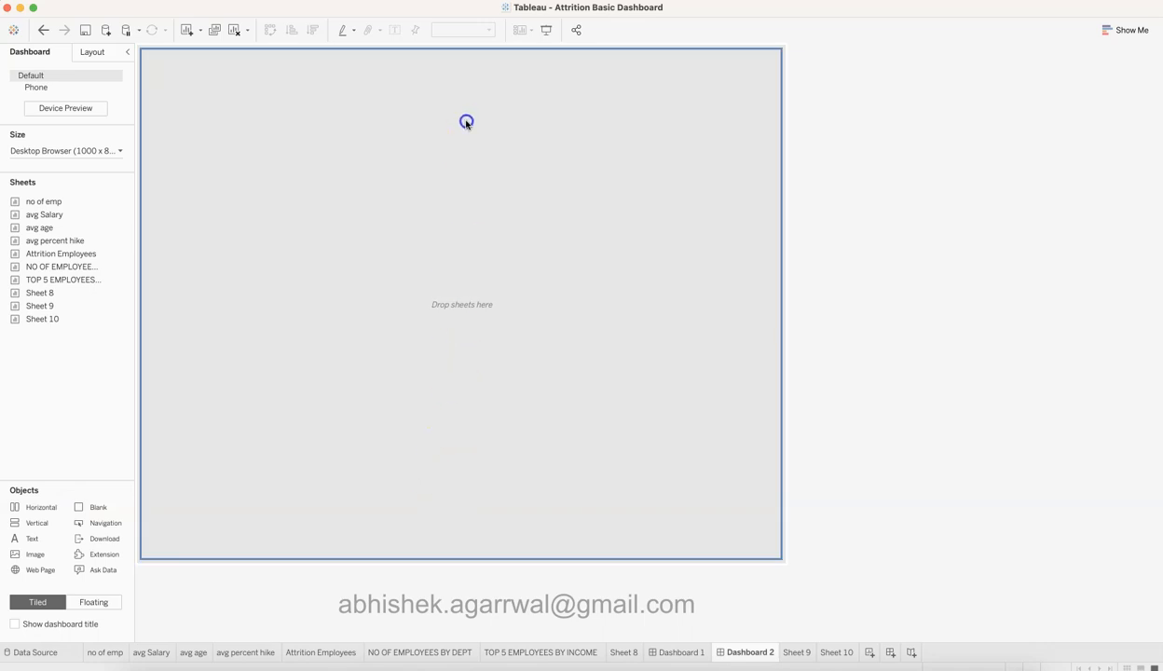
left_click_drag(470, 68, 474, 48)
left_click(493, 471)
left_click(460, 159)
left_click_drag(366, 304, 406, 119)
left_click(413, 212)
left_click(410, 104)
left_click(422, 213)
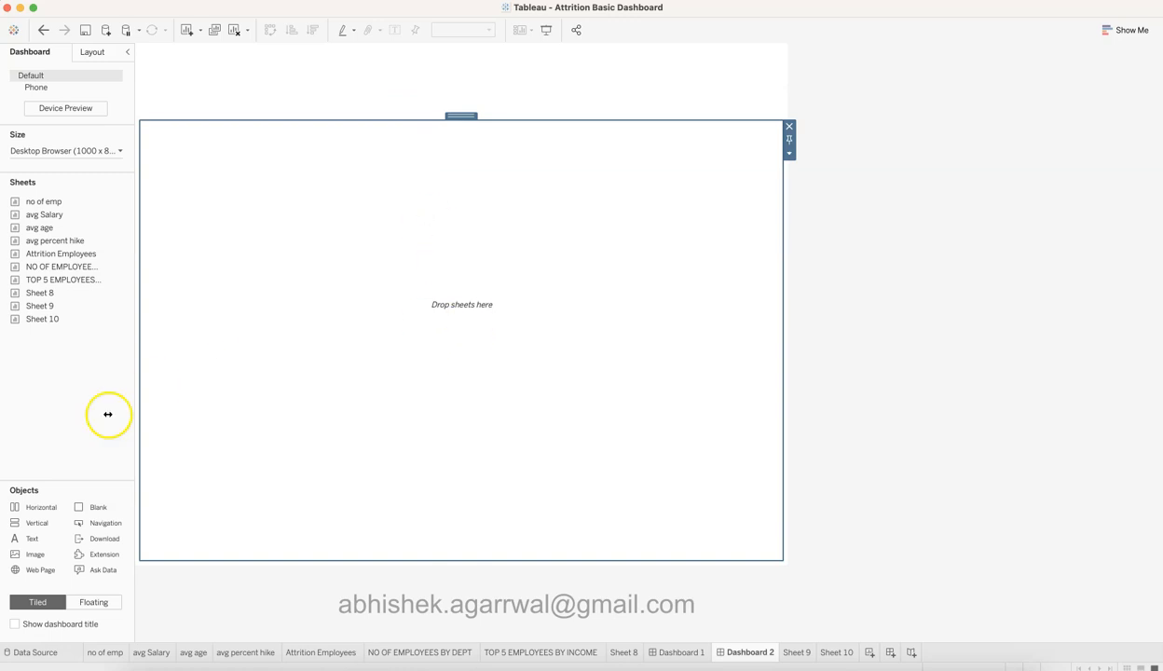
left_click(257, 63)
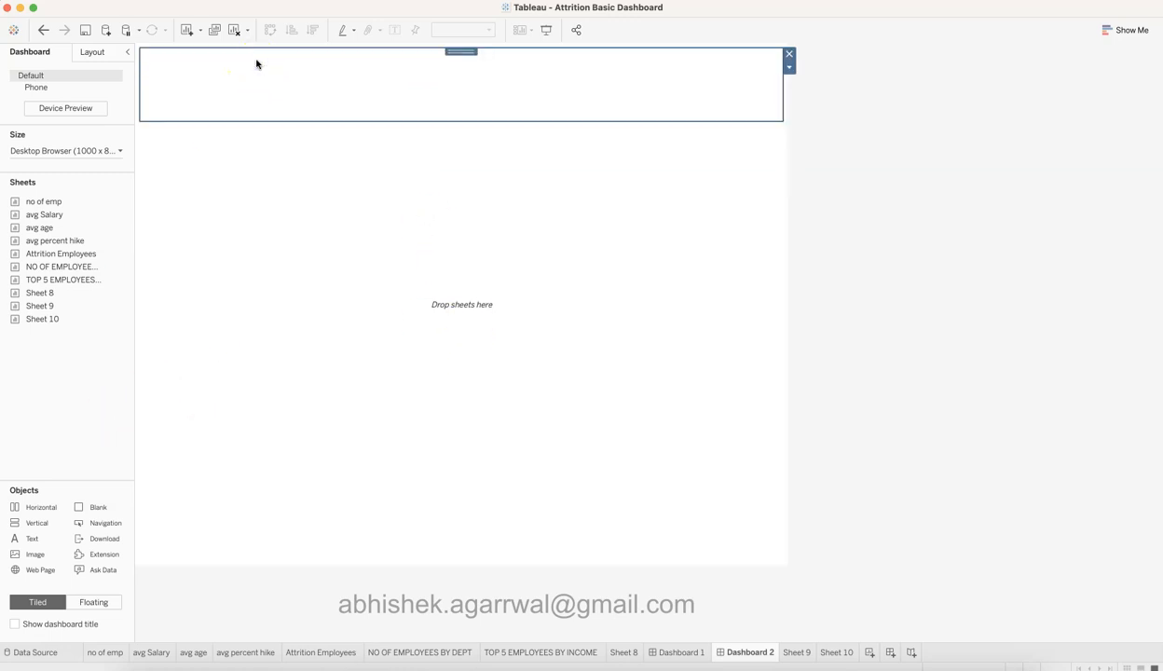
Step: Place a text object reading HR DASHBOARD in the header band, formatted in Tableau Bold at size 22
left_click_drag(50, 522, 294, 83)
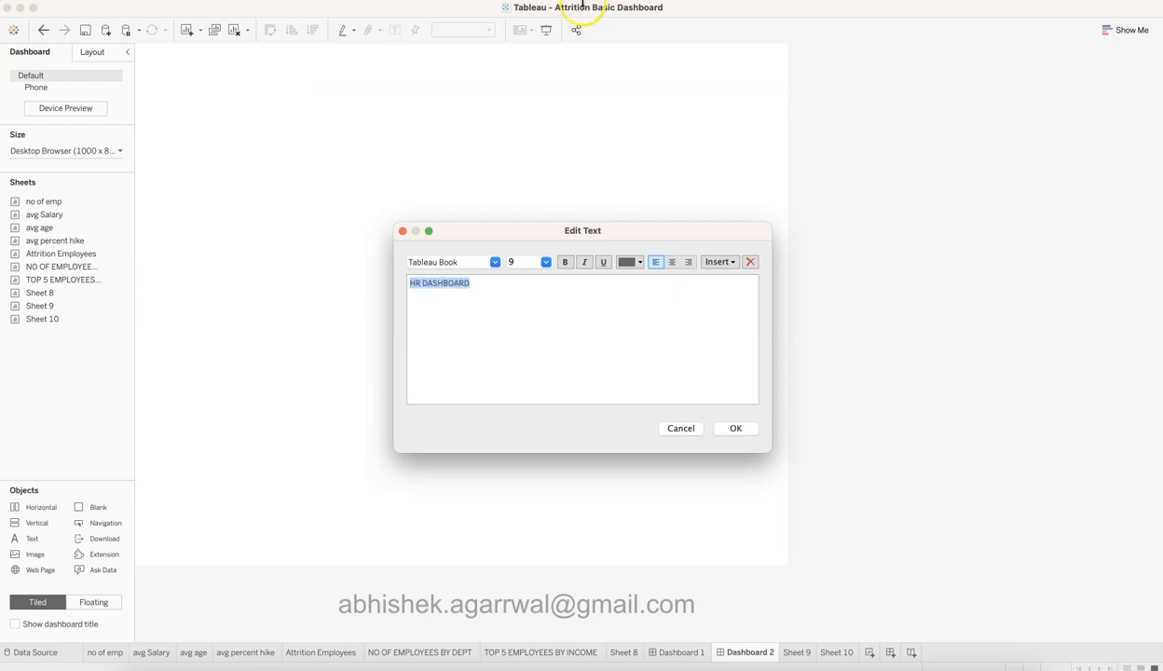
left_click(545, 262)
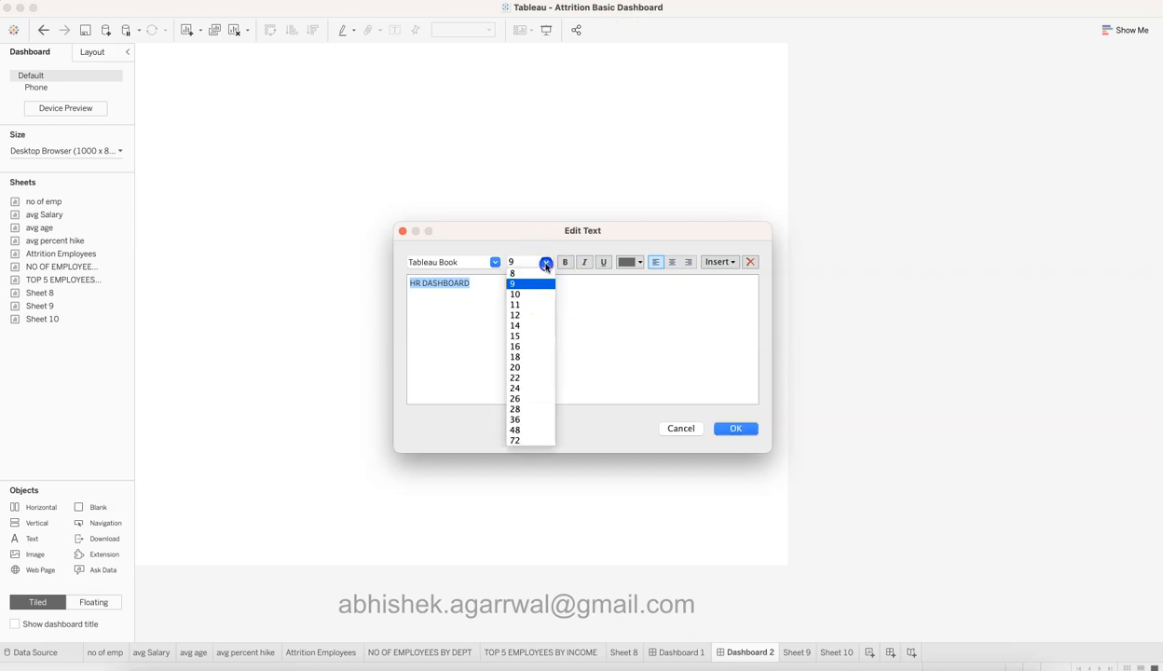
left_click(530, 347)
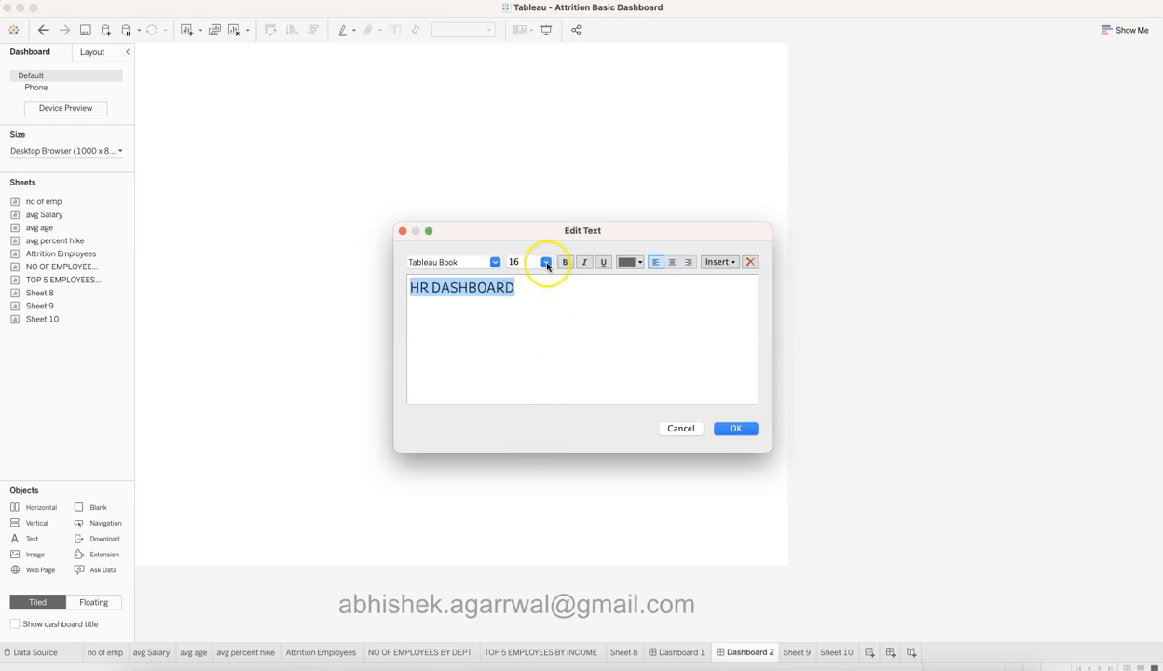
left_click(545, 262)
left_click(527, 377)
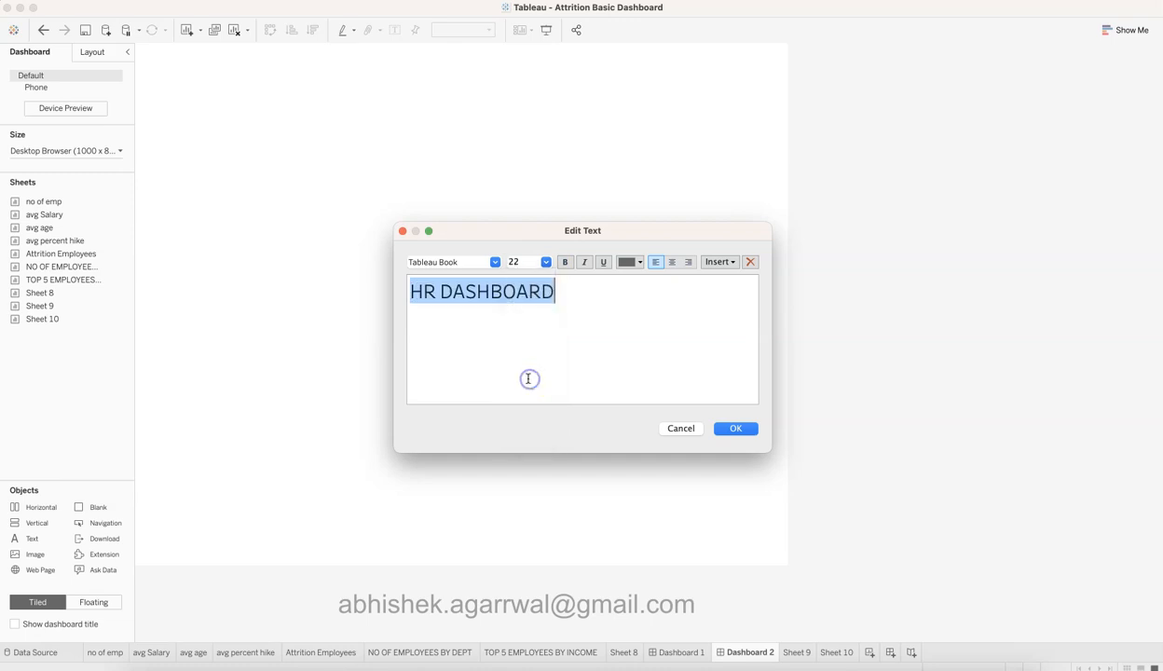
left_click(494, 264)
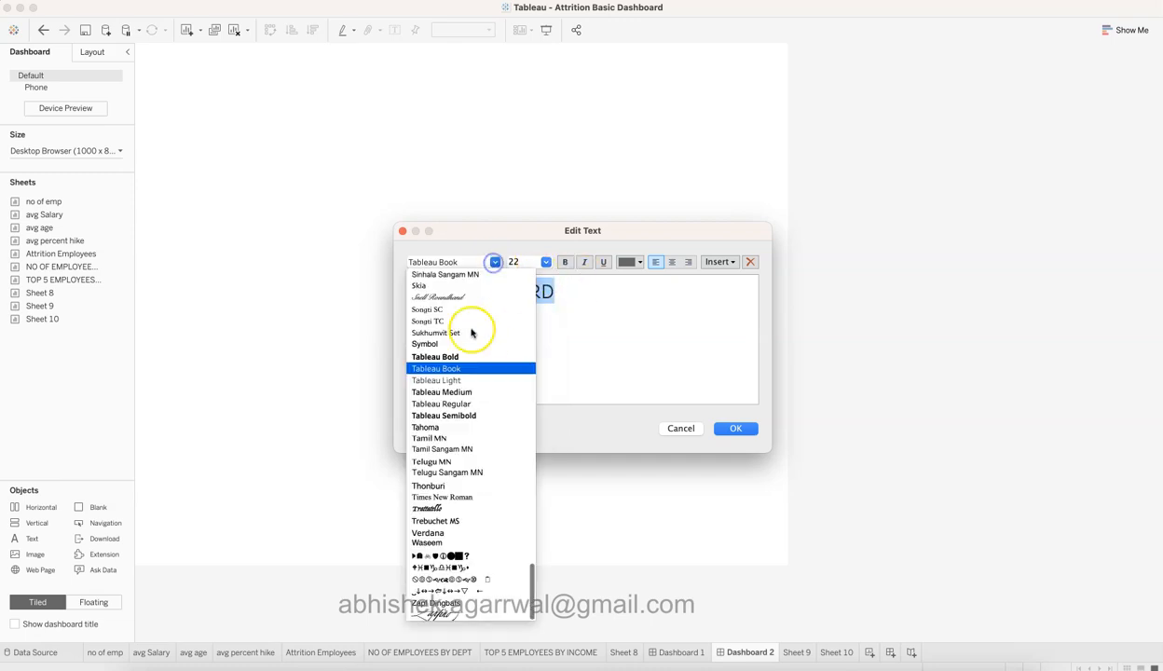
left_click(465, 360)
left_click(423, 291)
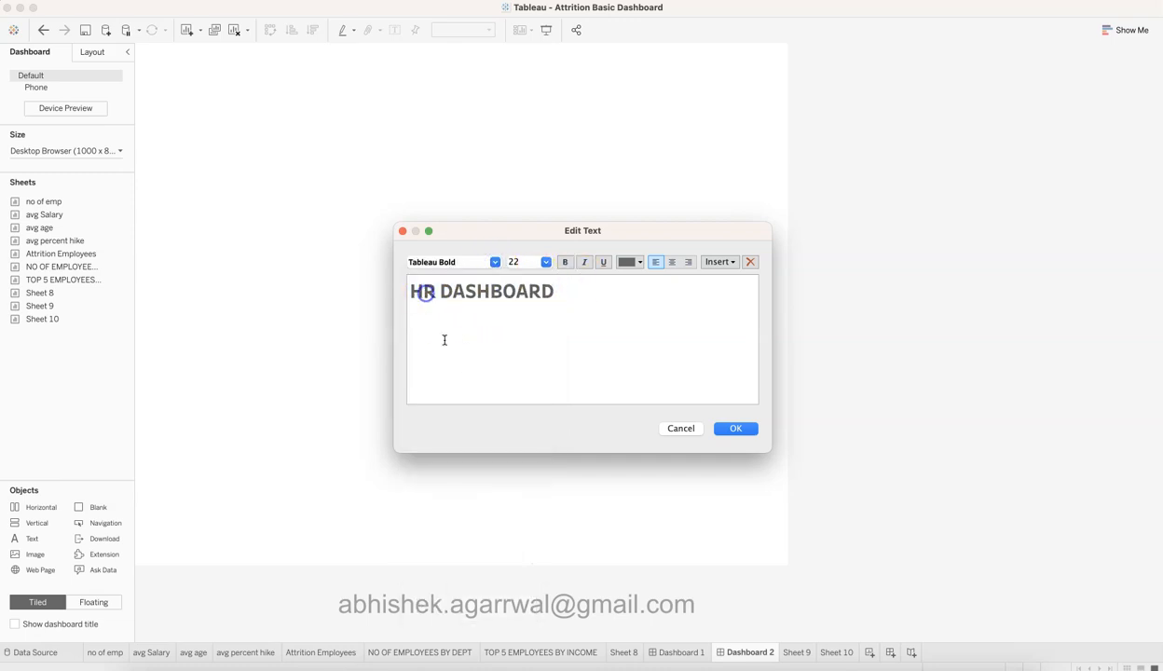
Step: Change the font color of the whole HR DASHBOARD title to a darker, near-black shade
left_click_drag(445, 340, 601, 244)
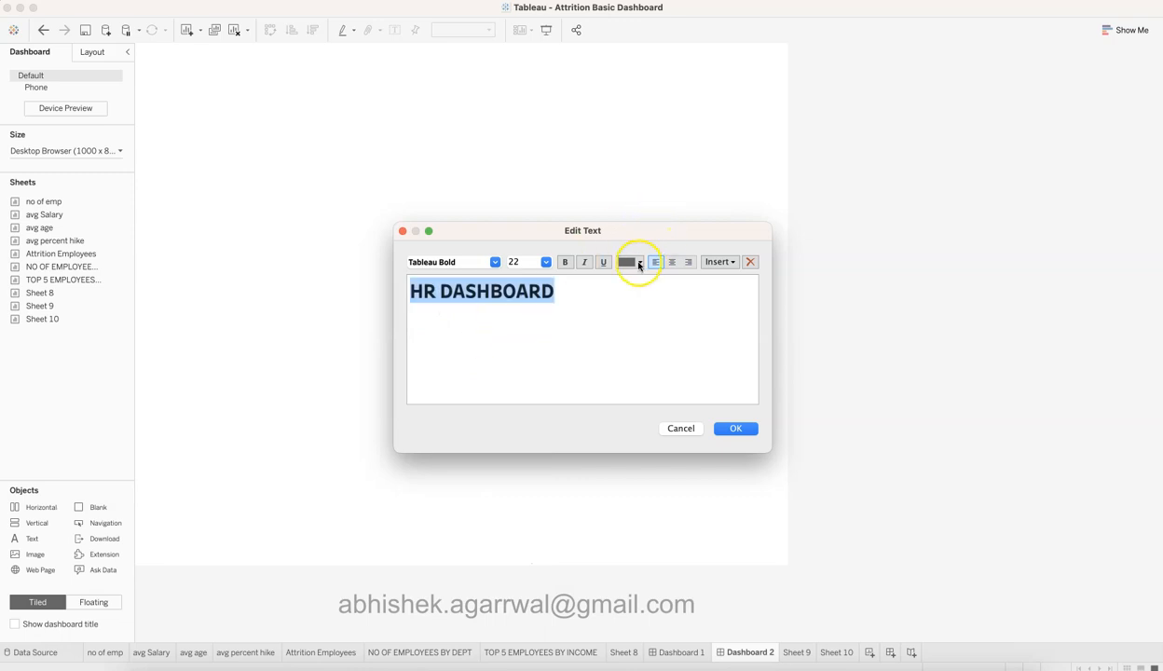
left_click(639, 263)
left_click(625, 298)
Step: Space out the HR DASHBOARD title by inserting a space between its letters, and apply the text
left_click(418, 293)
key("Right")
key("Right")
key("space")
key("Right")
key("space")
key("Right")
key("space")
key("Right")
key("space")
key("Right")
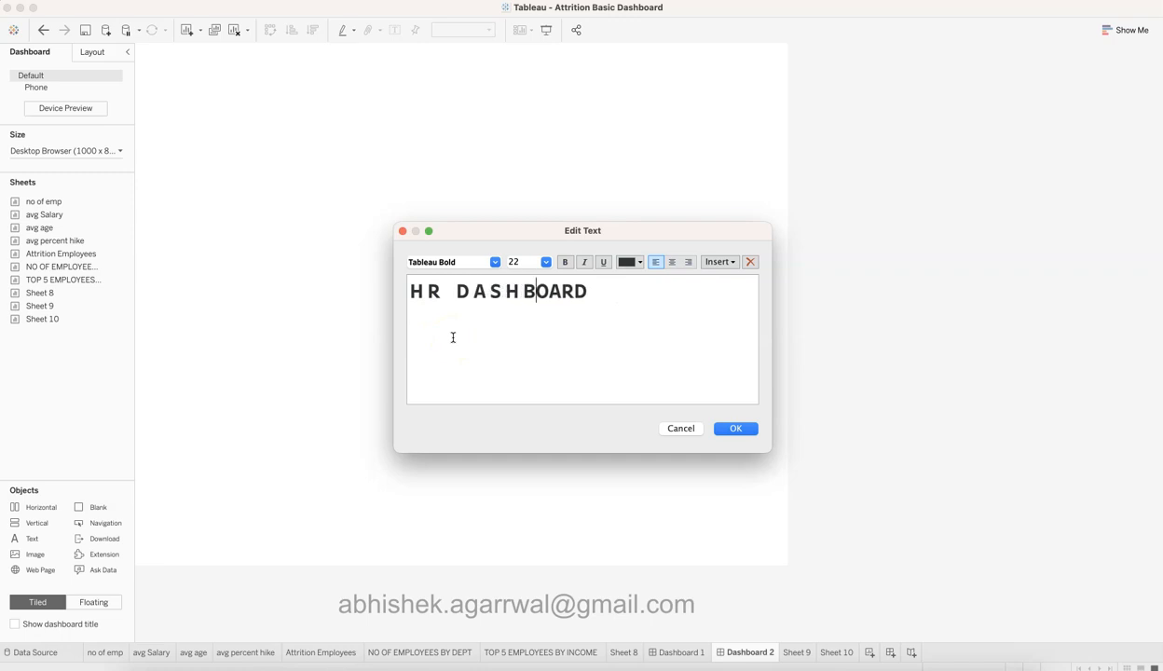
left_click(734, 428)
Step: Reduce the header band's height to fit the HR DASHBOARD title and select the empty container below it
left_click_drag(367, 121, 393, 92)
left_click(398, 72)
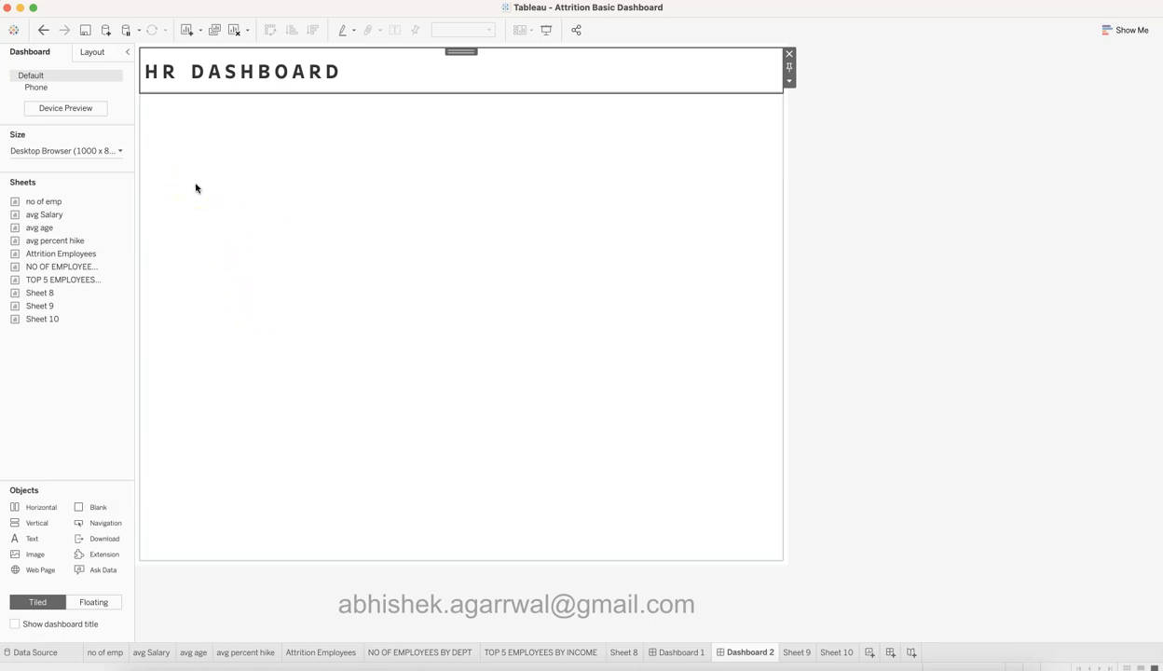
left_click(236, 165)
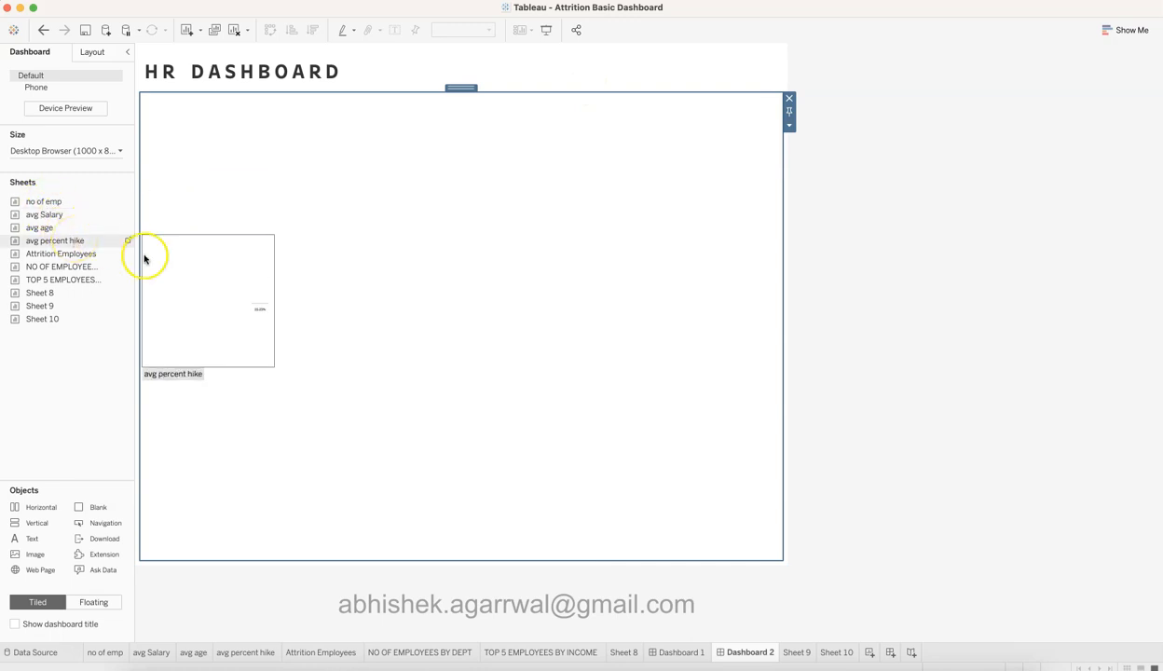
Step: Examine how the KPI cards, attrition chart and education chart are arranged on Dashboard 1
left_click(667, 651)
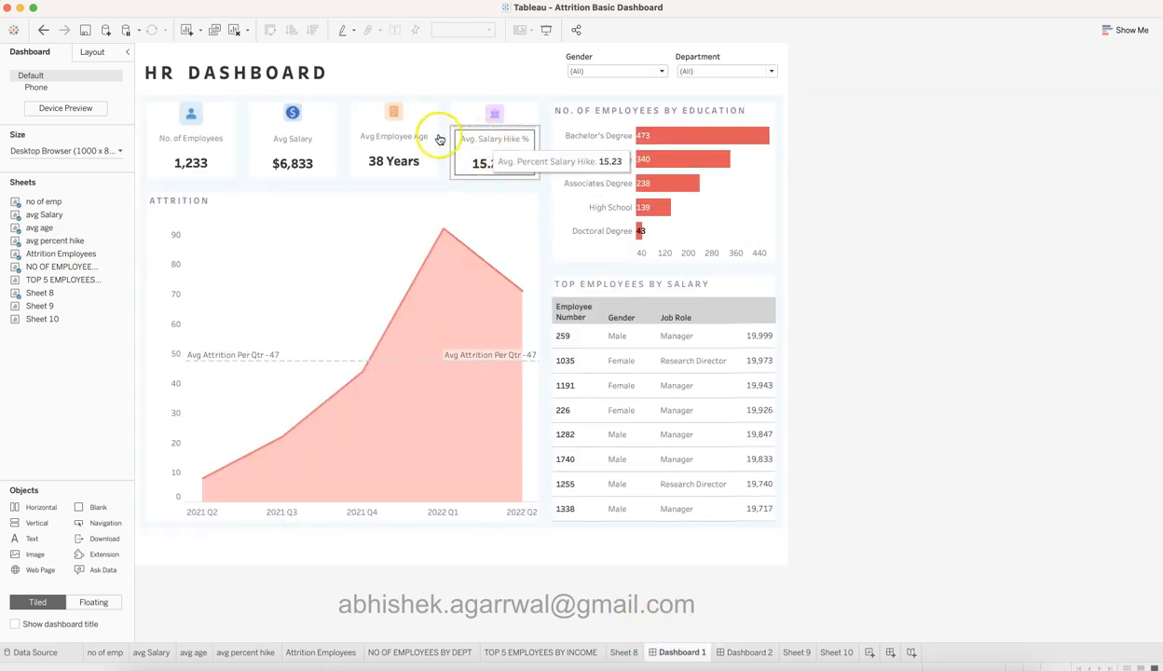
mouse_move(445, 264)
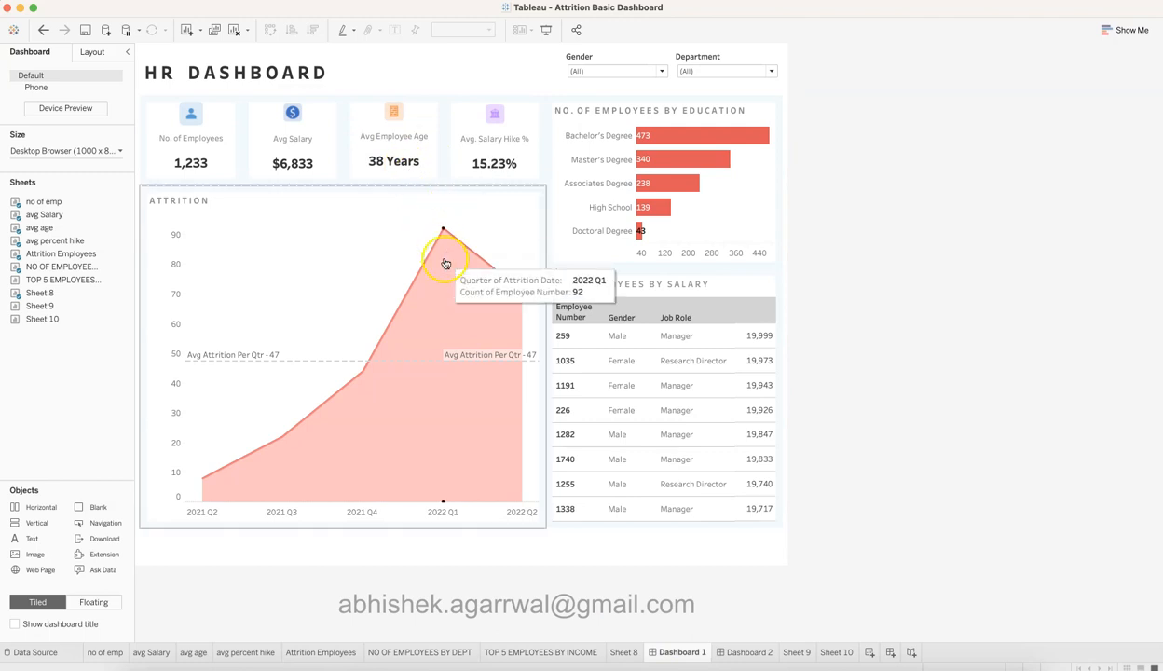
mouse_move(483, 163)
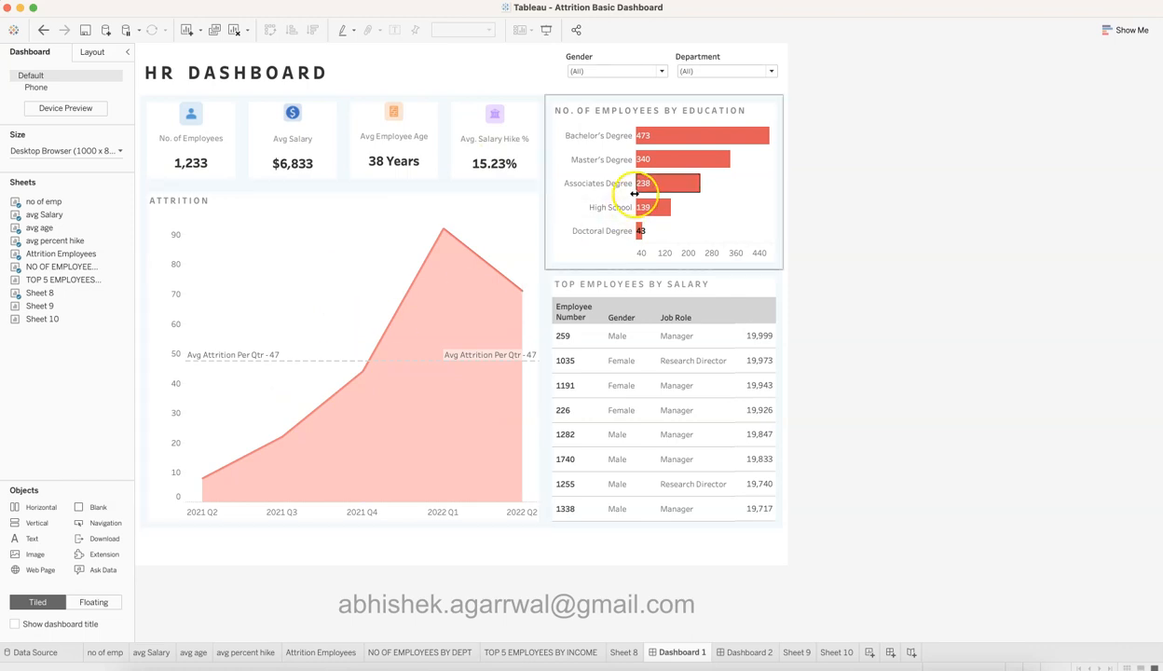
Step: Add a vertical container in the left half of the empty area below Dashboard 2's title
left_click(742, 654)
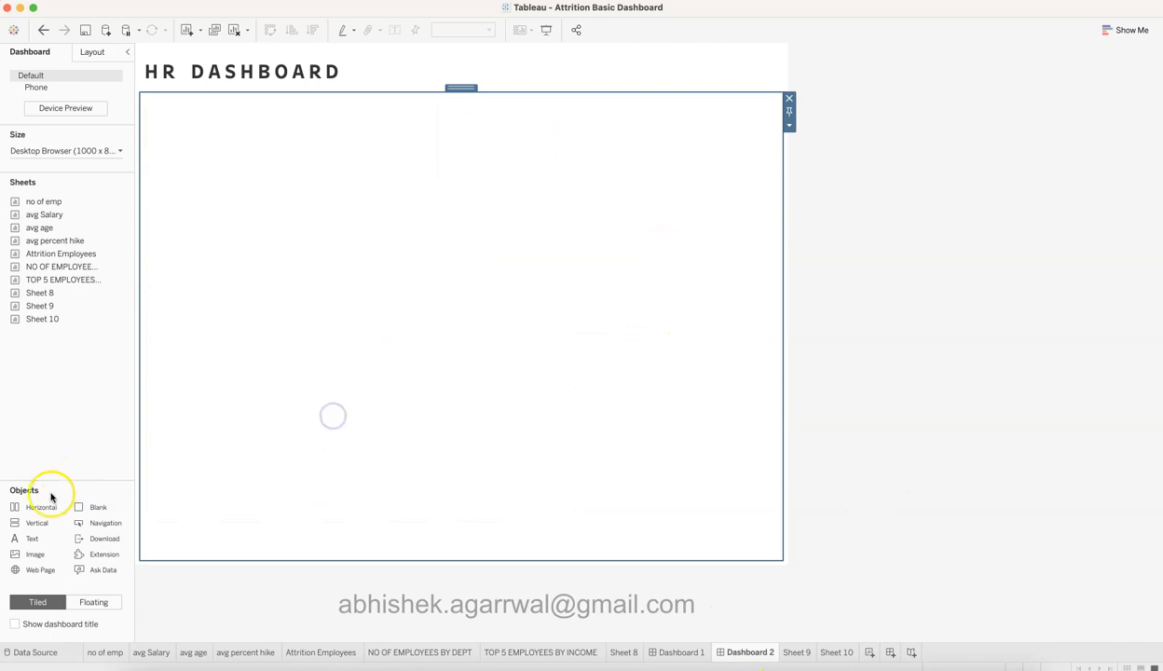
left_click_drag(39, 524, 268, 324)
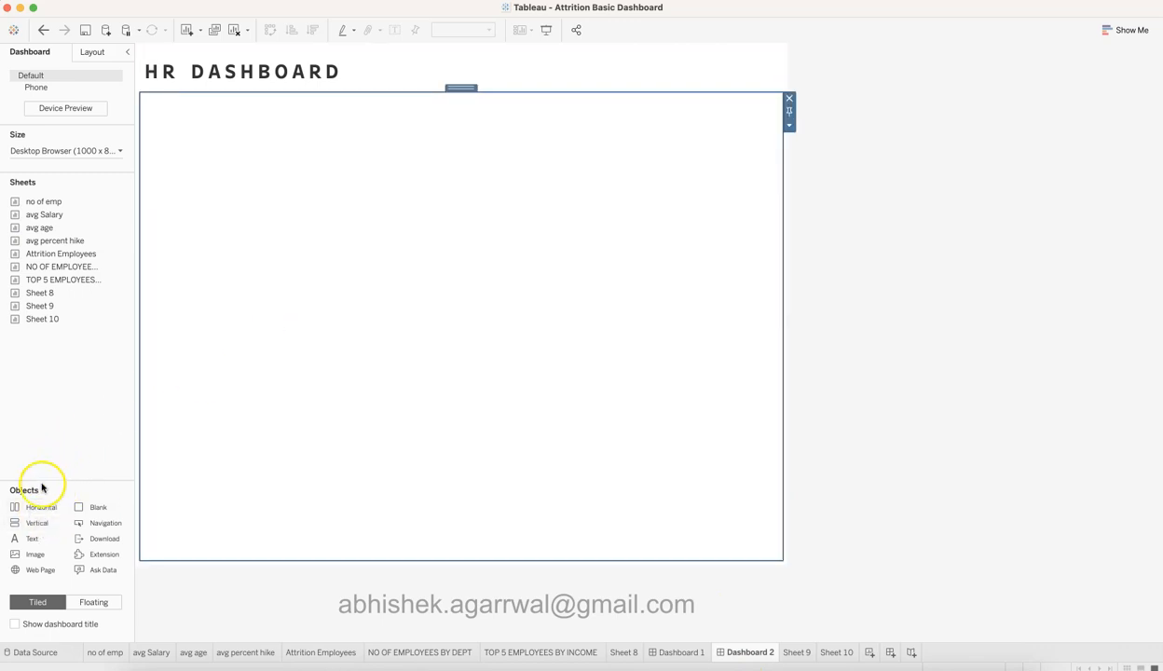
left_click_drag(39, 522, 475, 396)
left_click_drag(752, 326, 762, 323)
left_click_drag(155, 277, 153, 349)
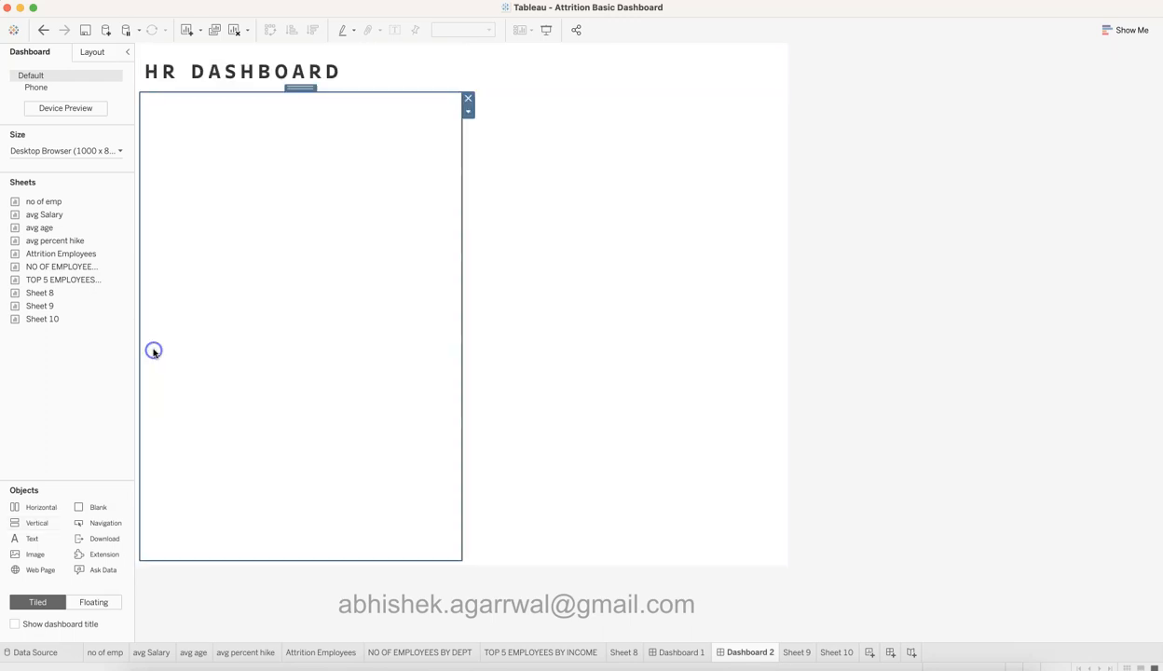
left_click(648, 312)
left_click(356, 338)
left_click(464, 319)
left_click(445, 324)
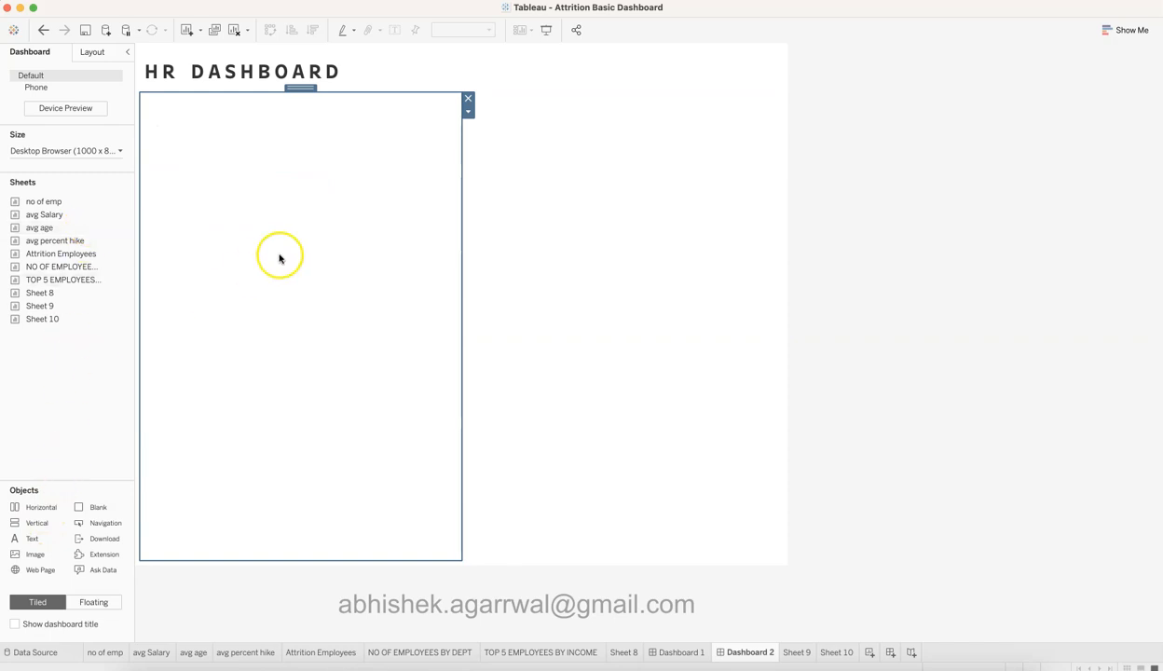
Step: Place a horizontal container inside the left vertical container and the Attrition Employees sheet in the half below it
left_click_drag(91, 456, 306, 204)
left_click_drag(76, 257, 247, 542)
Step: Shrink the horizontal container above the attrition chart to about 124 px high and widen the left column to about 593 px
left_click(275, 301)
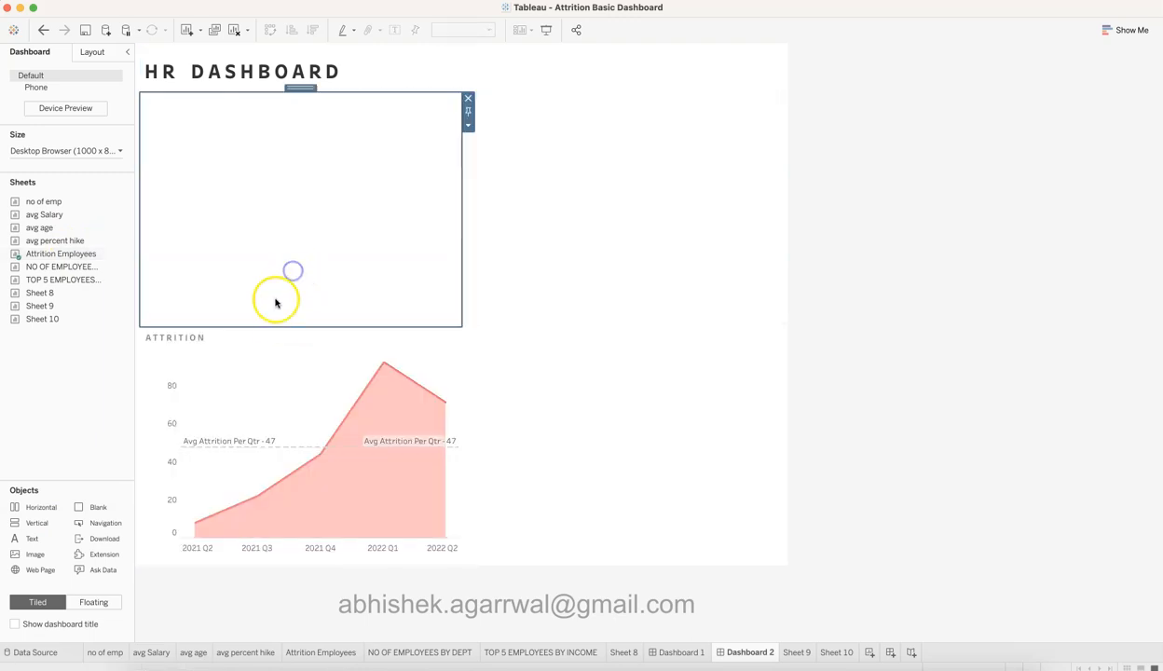
left_click_drag(278, 325, 294, 173)
left_click_drag(461, 239, 526, 239)
left_click(406, 167)
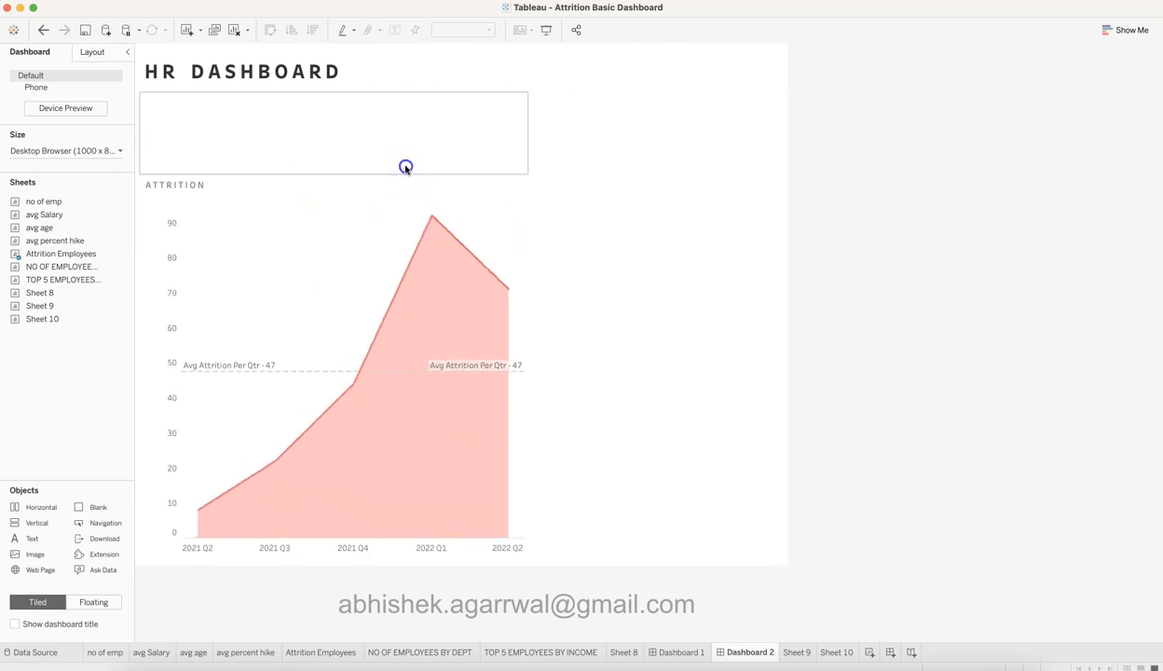
Step: Expand the item hierarchy to examine how the horizontal container above the attrition chart is nested in the vertical container
mouse_move(86, 197)
left_mouse_down()
mouse_move(119, 193)
mouse_move(173, 150)
mouse_move(56, 213)
mouse_move(200, 138)
left_mouse_up()
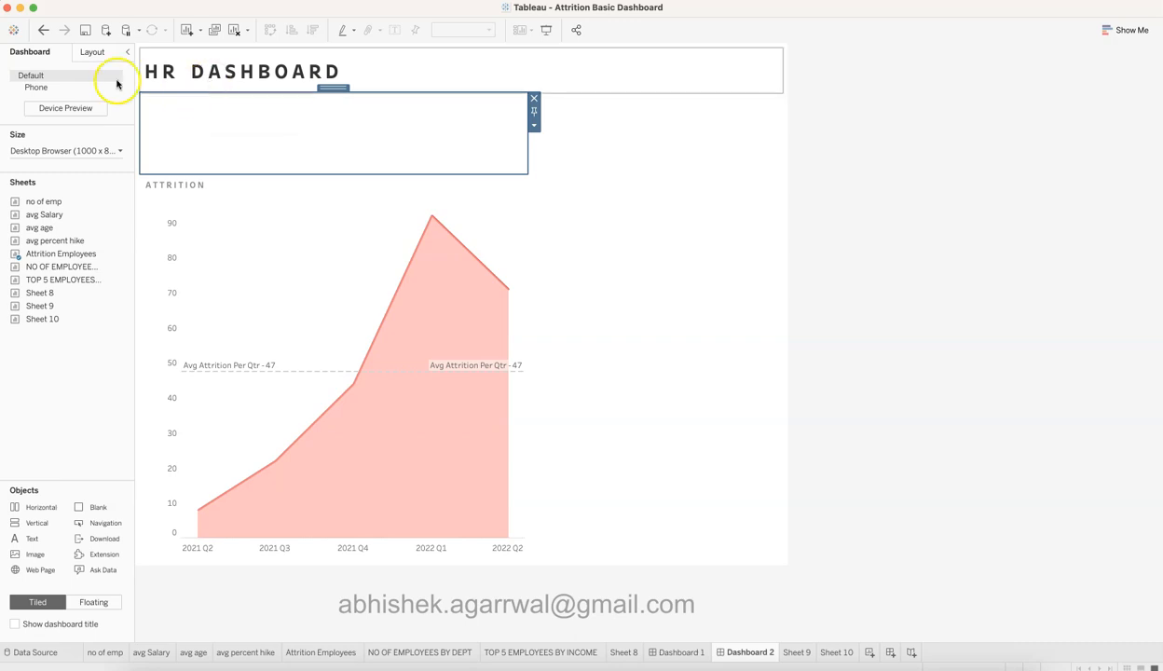
left_click(92, 52)
left_click(16, 450)
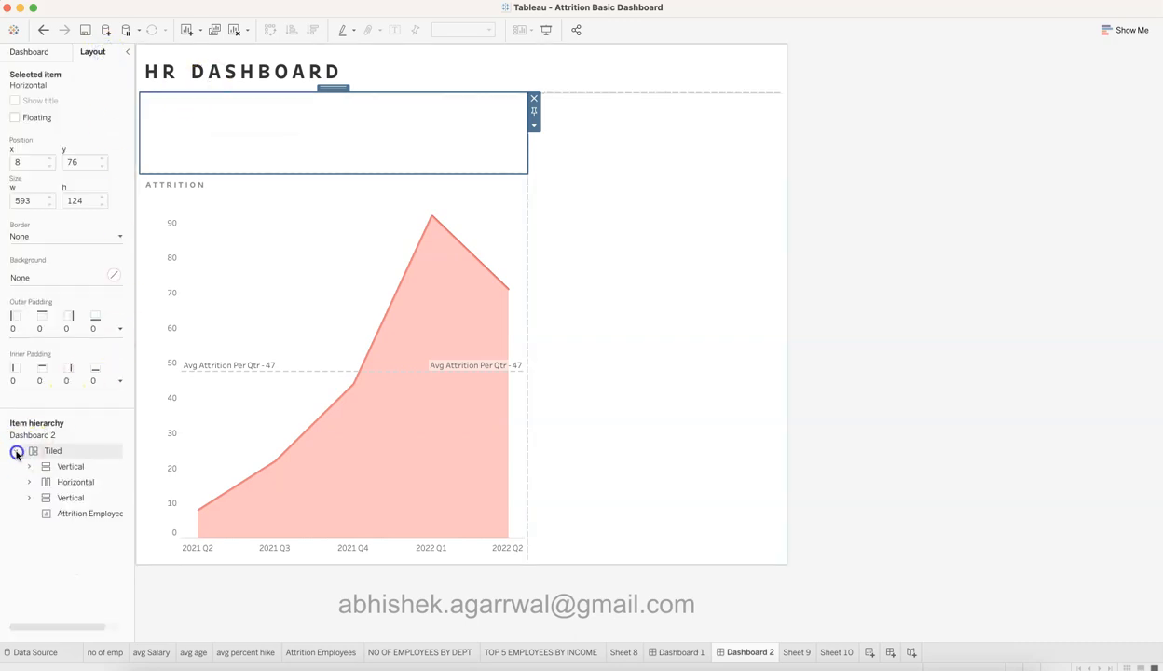
left_click(53, 497)
left_click(29, 497)
left_click(59, 513)
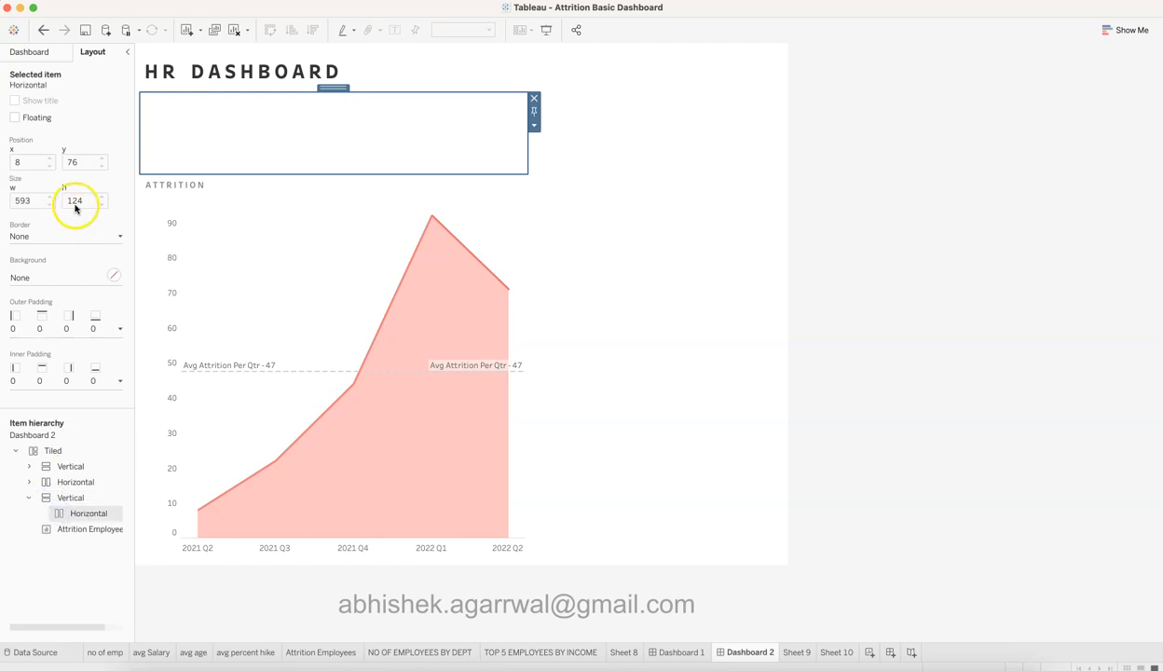
left_click(54, 53)
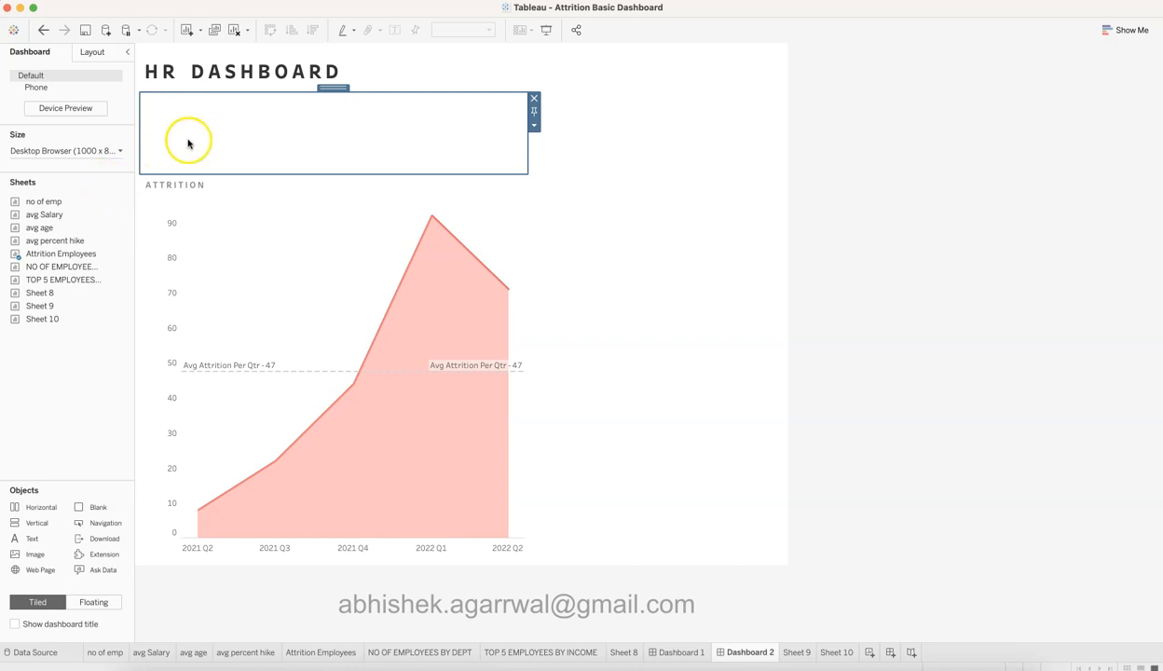
Step: Split the strip above the attrition chart into two equal halves using nested horizontal containers
left_click_drag(47, 507, 183, 123)
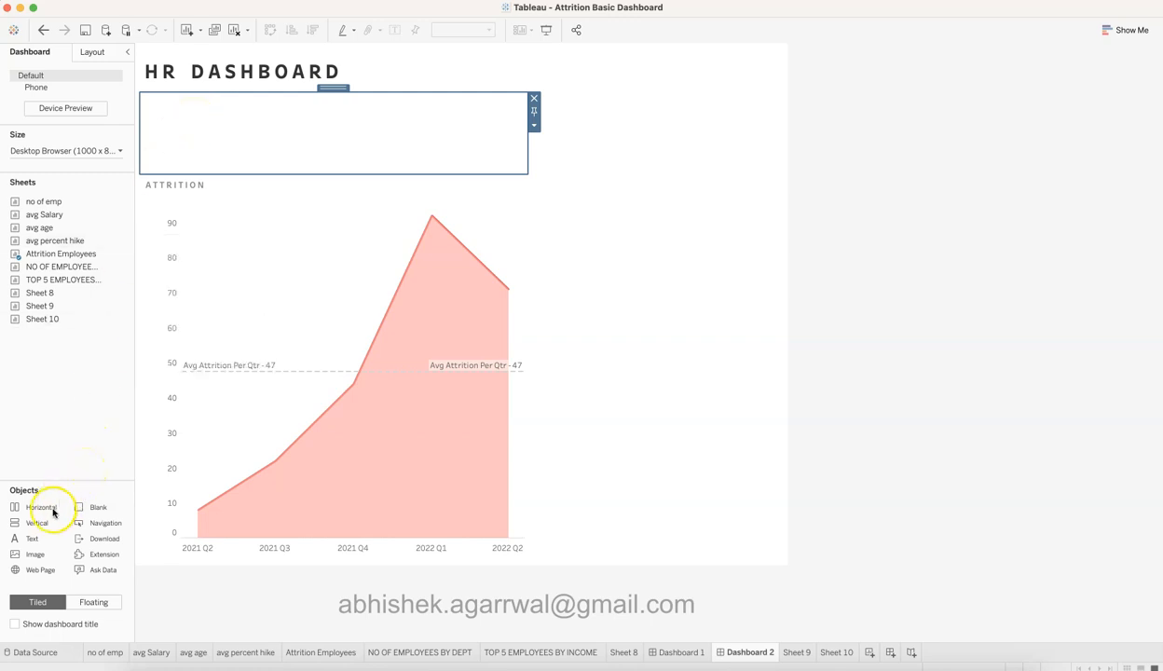
left_click_drag(44, 509, 201, 136)
left_click_drag(44, 509, 506, 133)
left_click_drag(193, 128, 282, 131)
left_click_drag(479, 137, 512, 141)
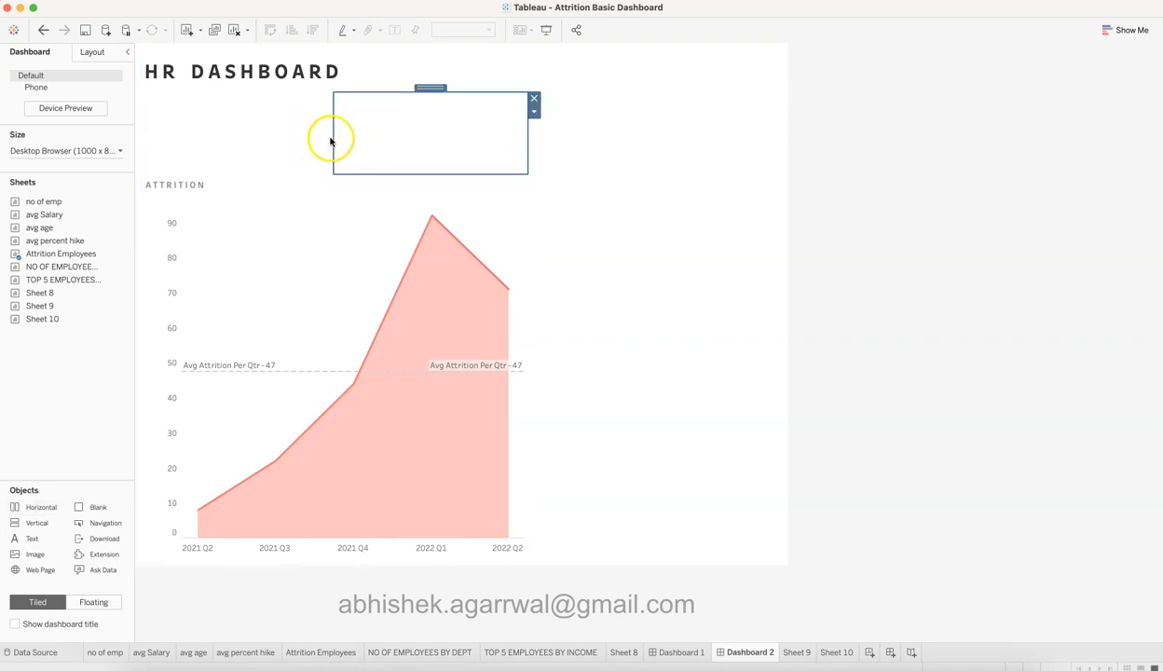
Step: Add two more horizontal containers to the strip above the attrition chart, making four side-by-side KPI slots
left_click_drag(41, 507, 503, 132)
left_click_drag(310, 139, 441, 134)
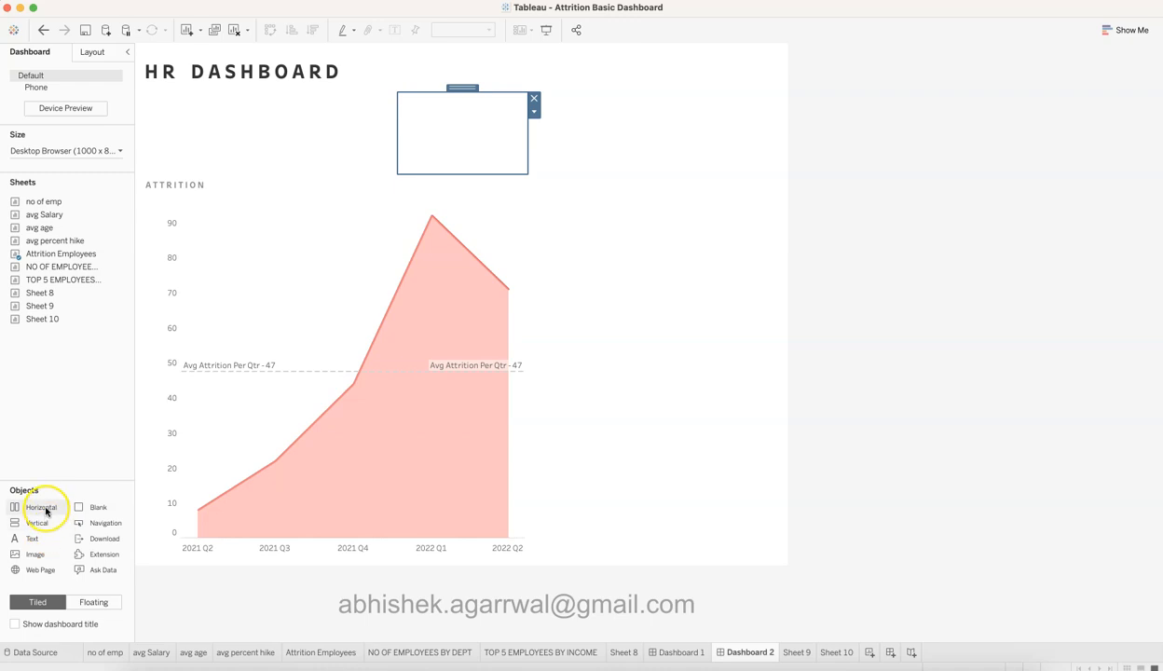
left_click_drag(45, 511, 407, 138)
left_click(371, 140)
left_click(461, 136)
left_click(299, 151)
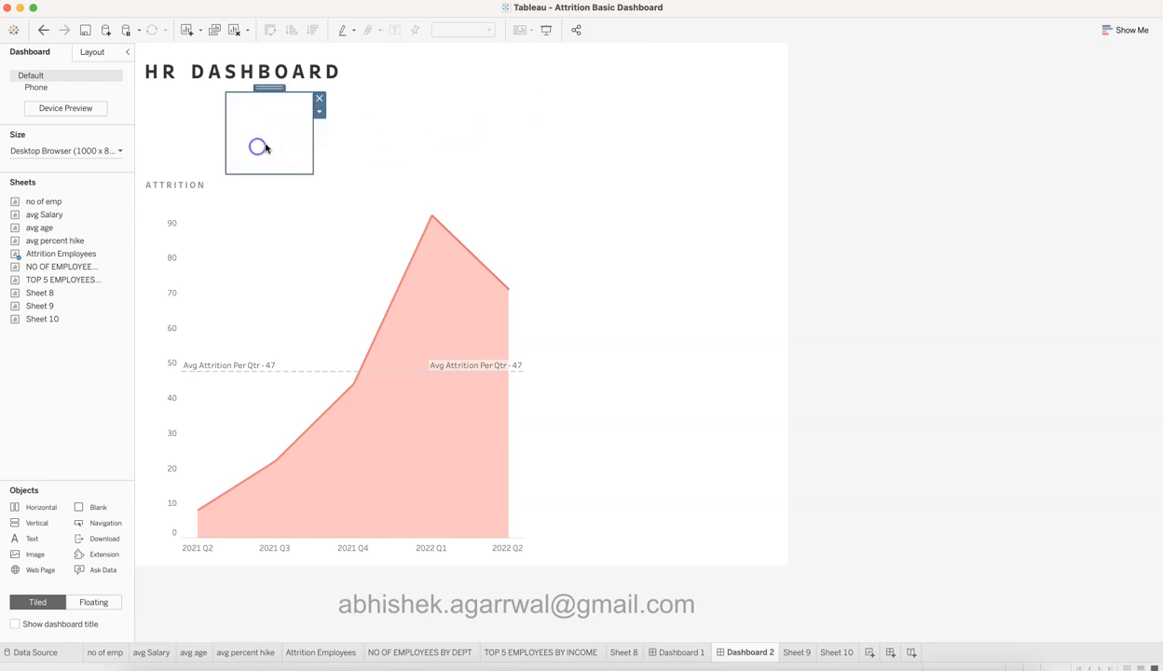
Step: Widen the first KPI container to about 150 px and extend the second container's right edge slightly
left_click(314, 142)
left_click(107, 58)
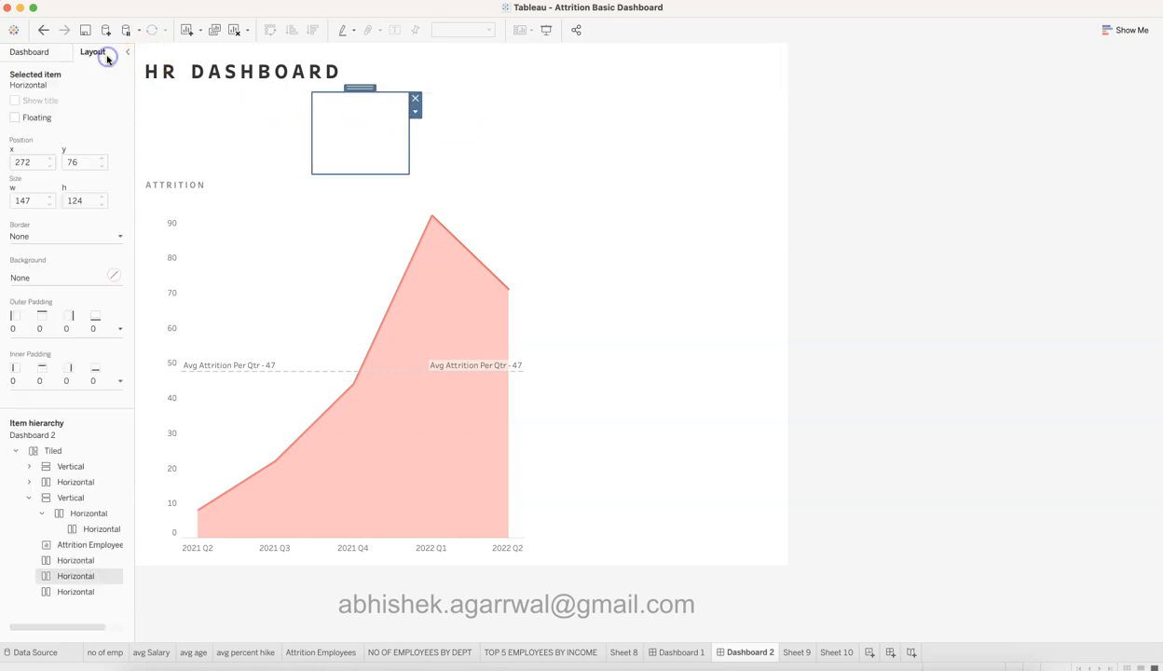
left_click(262, 135)
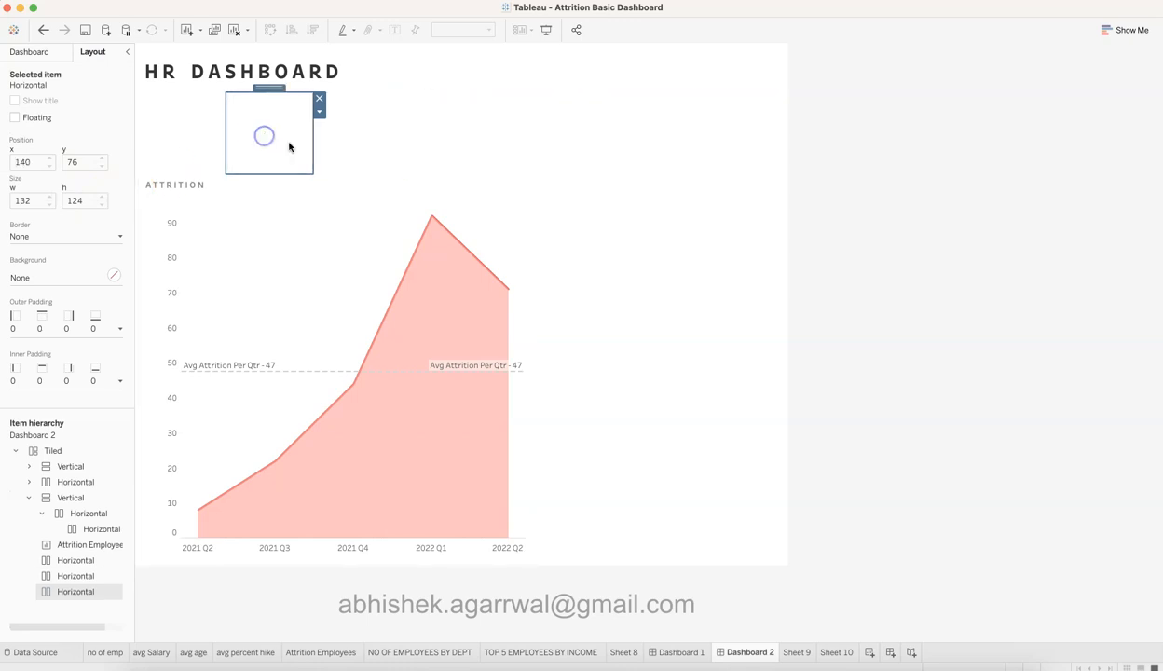
left_click_drag(312, 147, 319, 148)
left_click(177, 156)
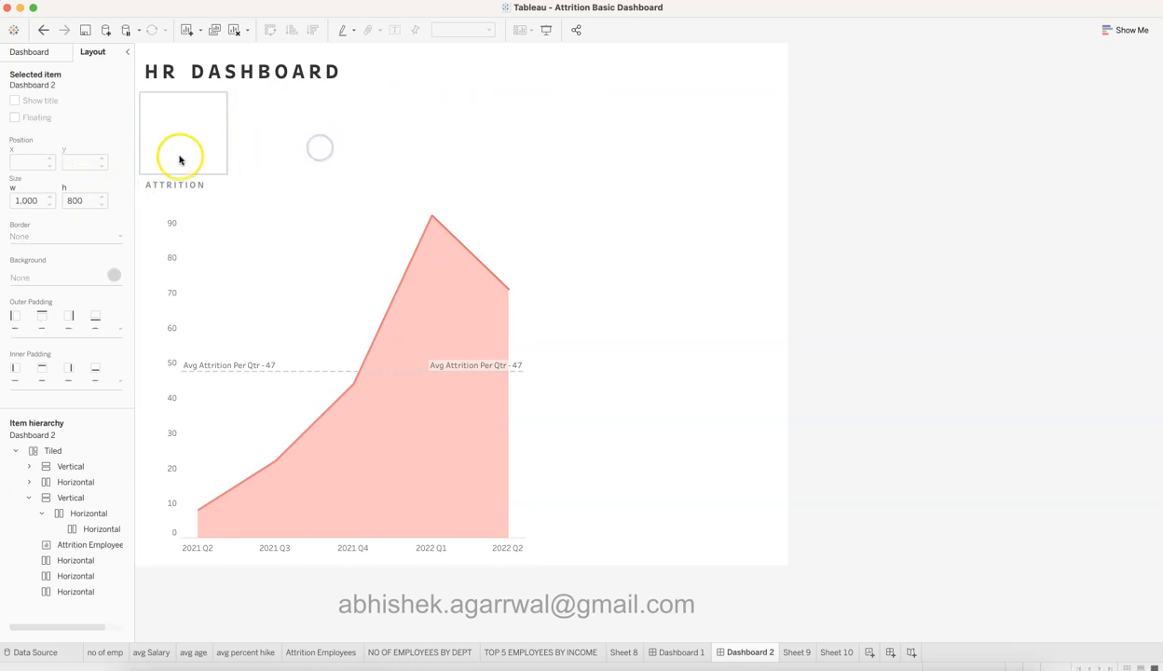
left_click_drag(226, 152, 239, 151)
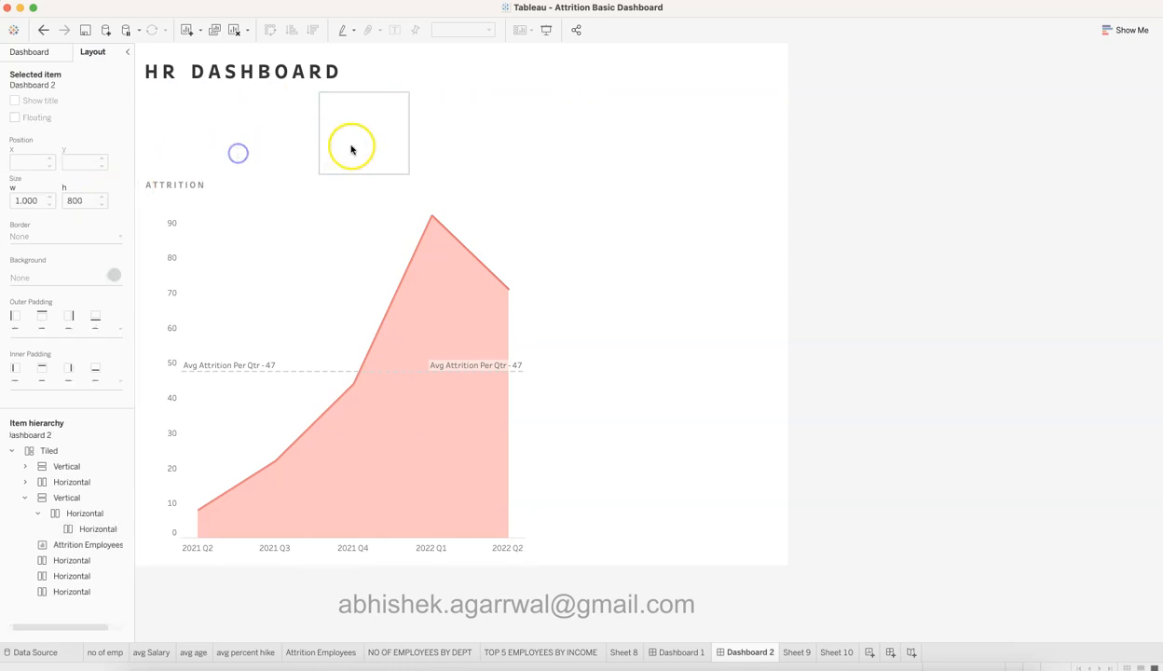
Step: Narrow the fourth KPI container to about 148 px by moving its boundary with the third container
left_click(350, 143)
left_click(458, 146)
left_click_drag(407, 138, 430, 138)
left_click(351, 146)
left_click(270, 145)
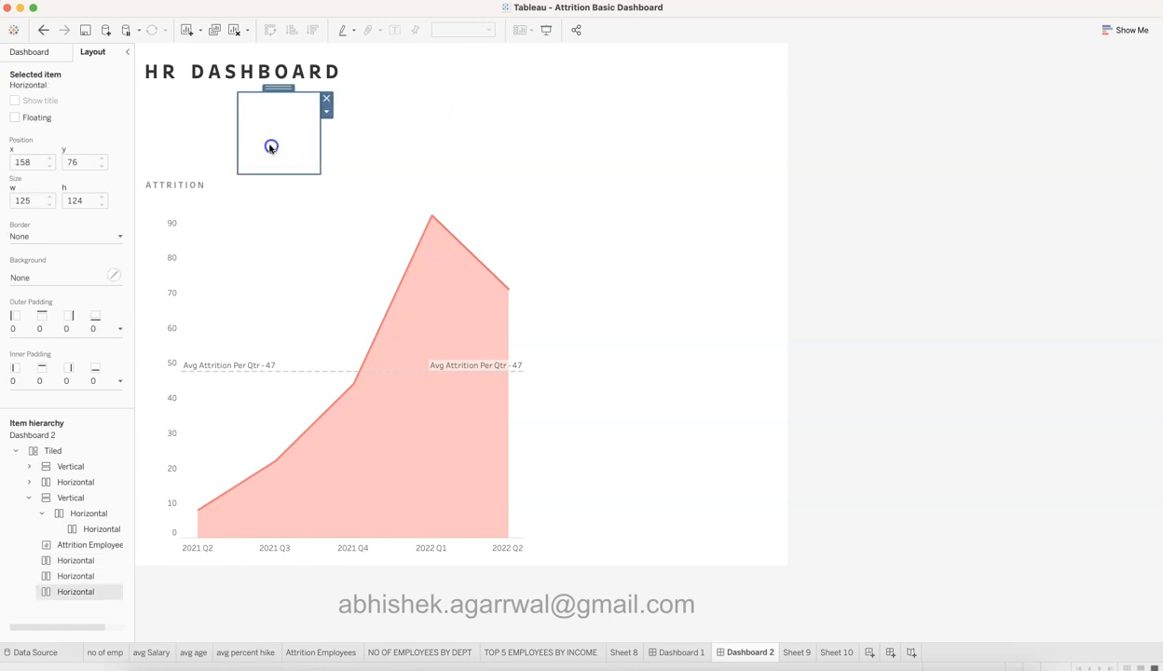
Step: Shift the boundary between the second and third KPI containers to even out their widths, and compare all four containers
left_click(195, 151)
left_click_drag(321, 132, 328, 133)
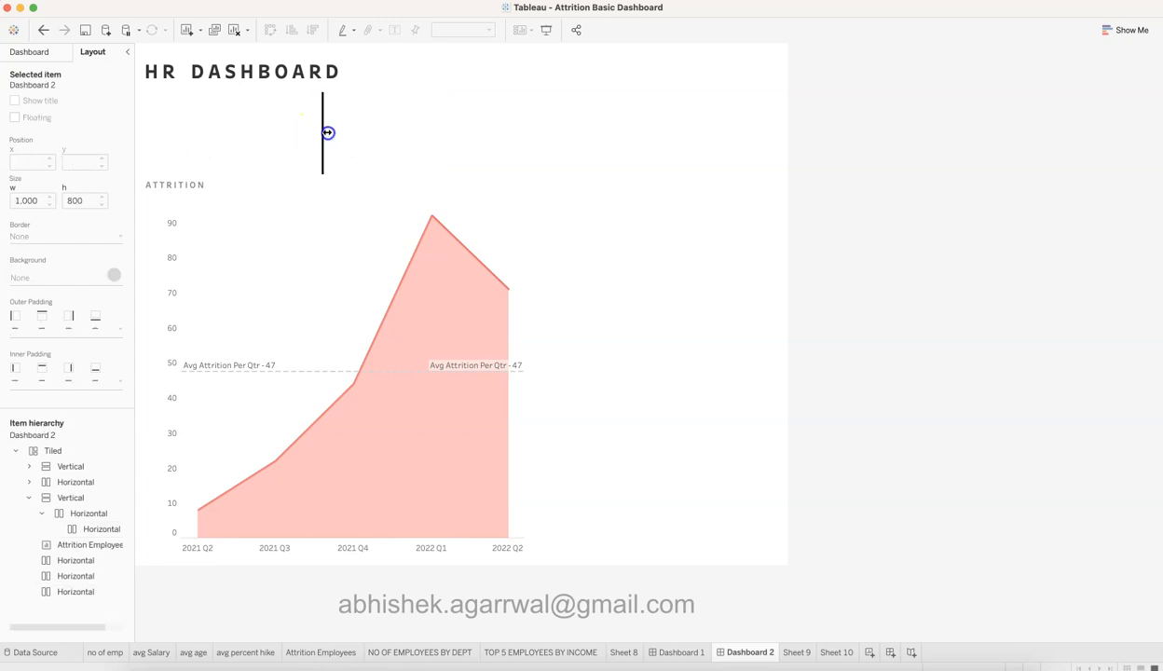
left_click(373, 135)
left_click(290, 137)
left_click(177, 142)
left_click(296, 146)
left_click(369, 138)
left_click(446, 140)
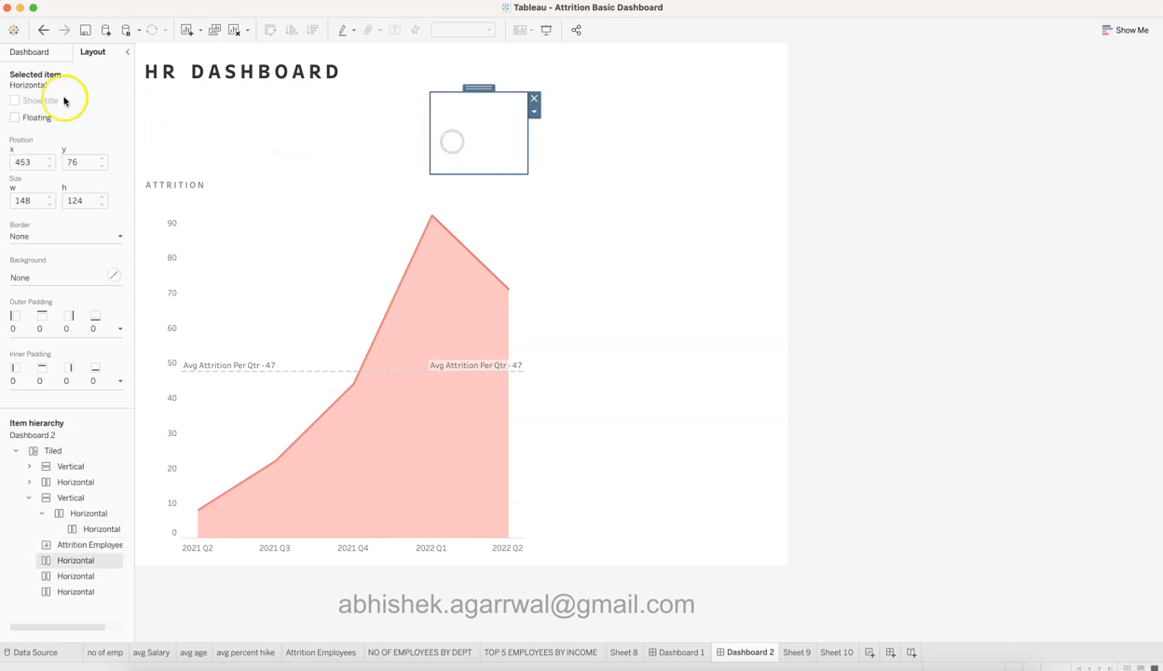
Step: Place the no of emp, avg Salary, avg age and avg percent hike sheets in the four KPI containers, one in each
left_click(29, 52)
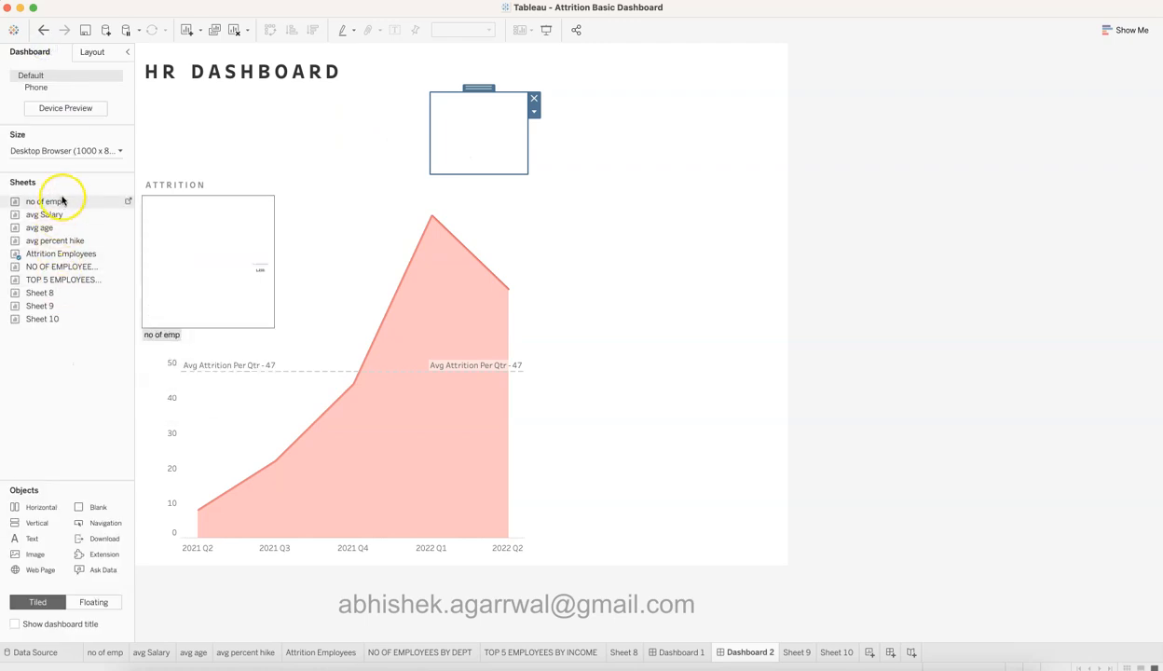
left_click_drag(61, 201, 288, 145)
left_click_drag(39, 227, 387, 122)
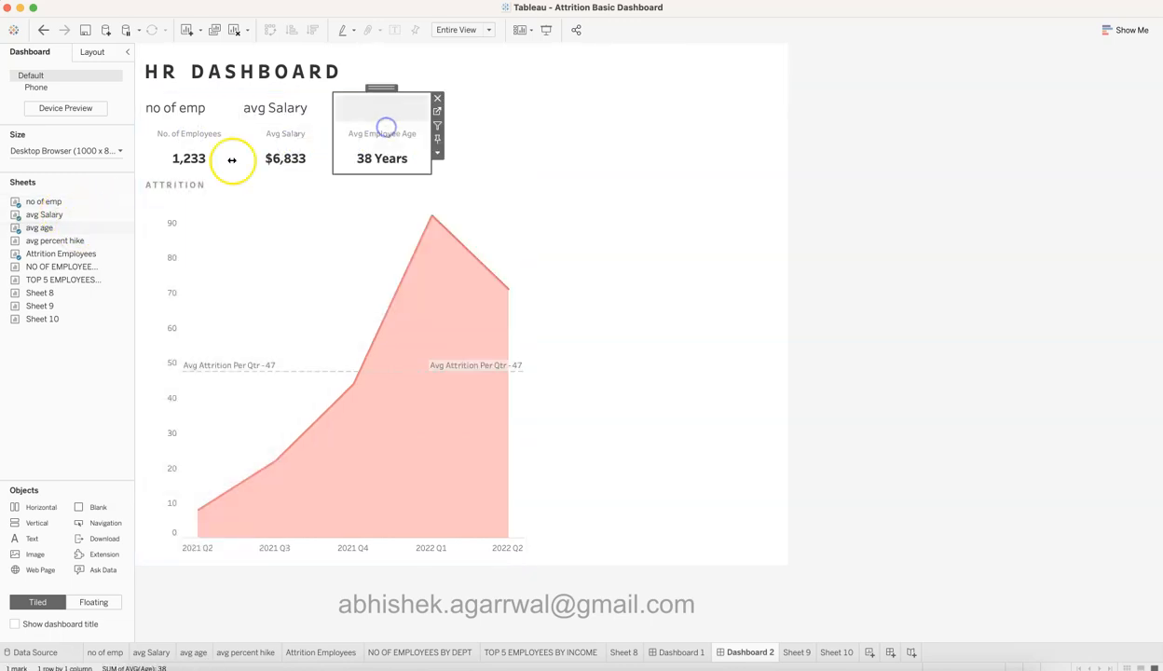
left_click_drag(81, 241, 459, 131)
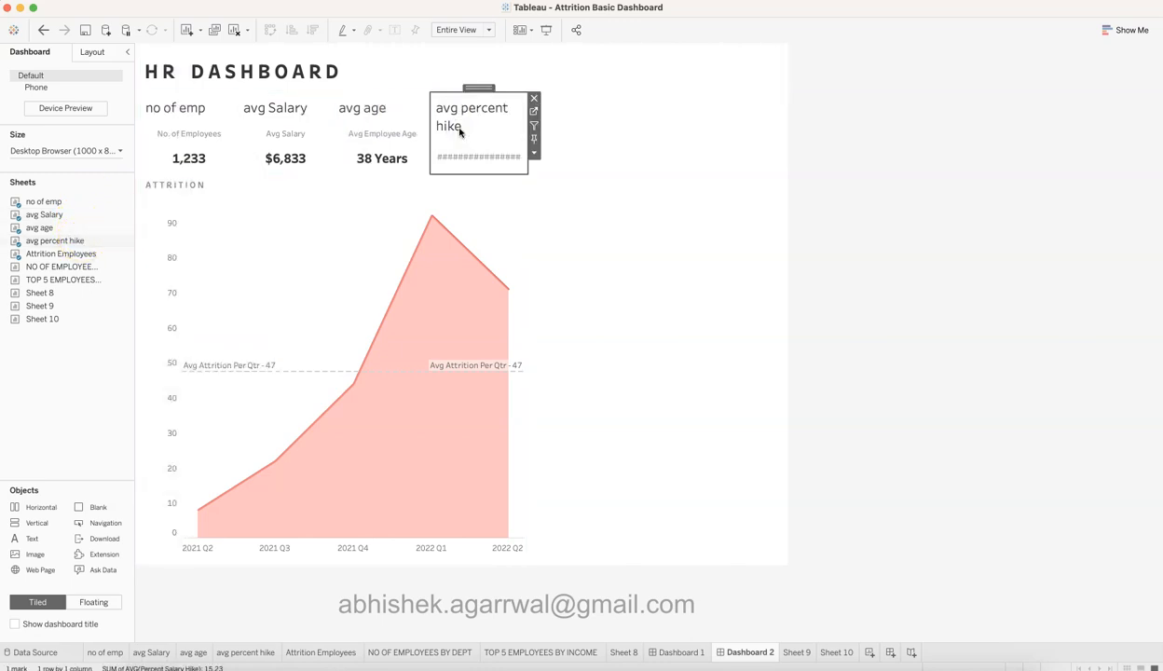
Step: Hide the sheet titles of all four KPIs: avg percent hike, avg age, avg Salary and no of emp
right_click(453, 121)
left_click(470, 147)
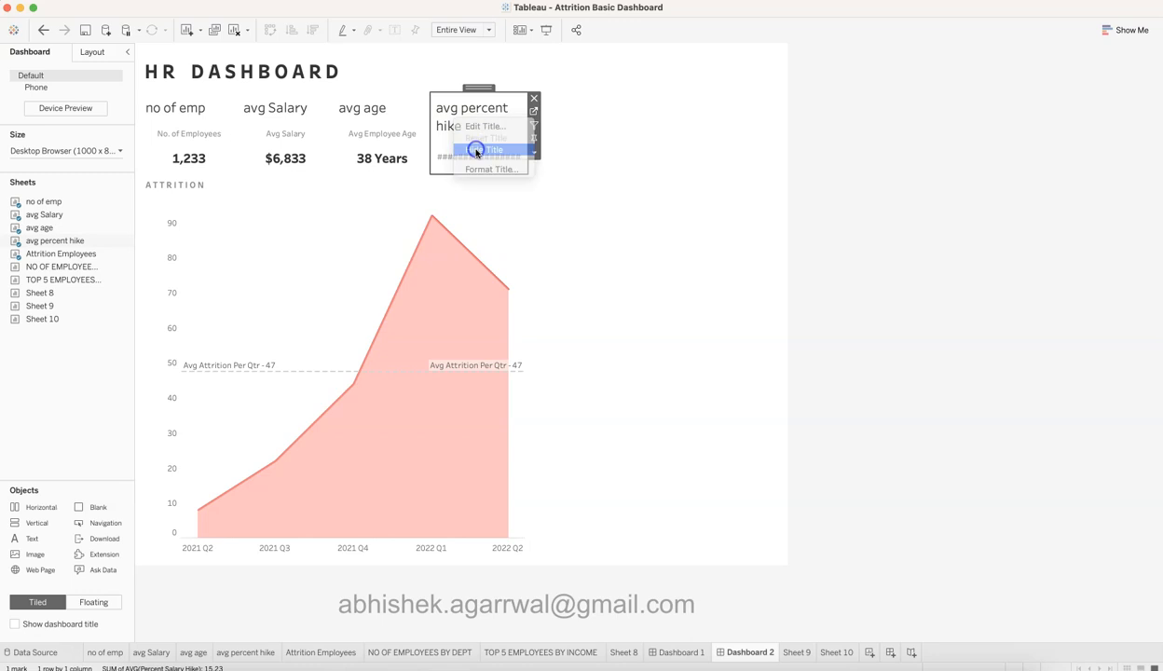
right_click(357, 118)
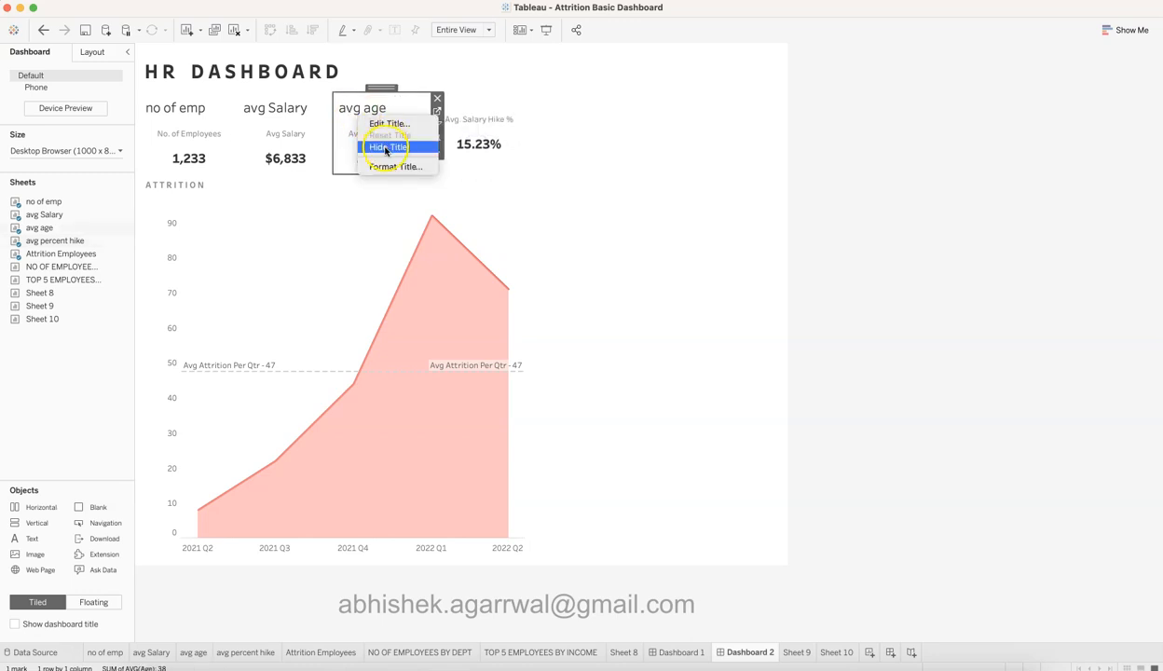
left_click(378, 143)
right_click(259, 112)
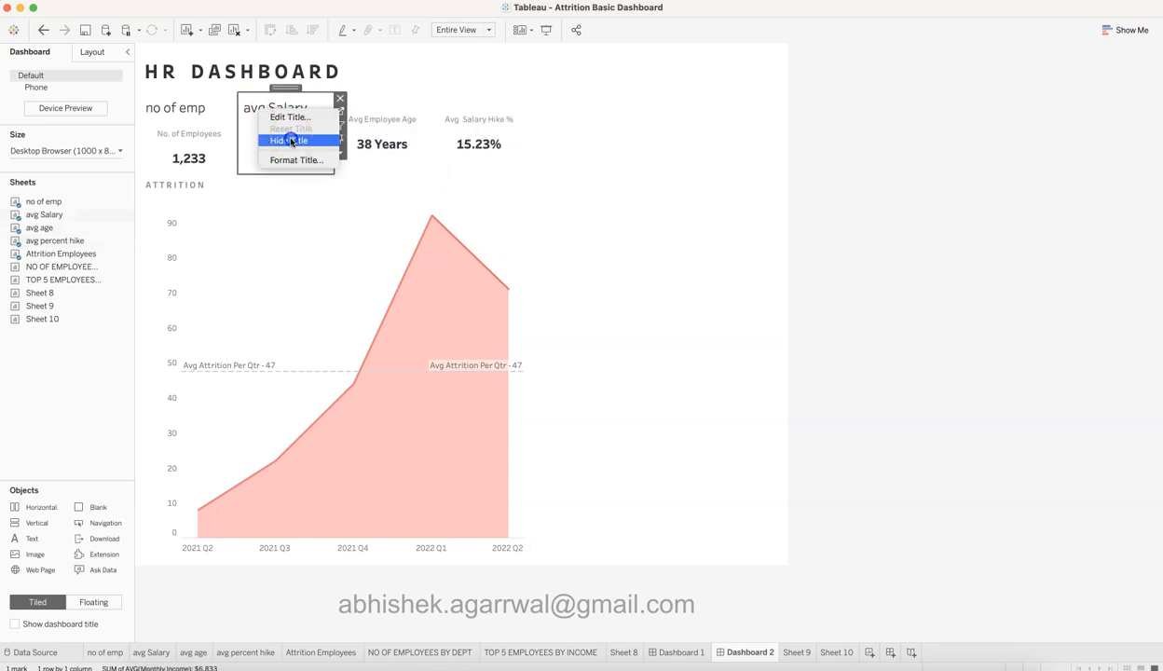
left_click(285, 138)
left_click(226, 142)
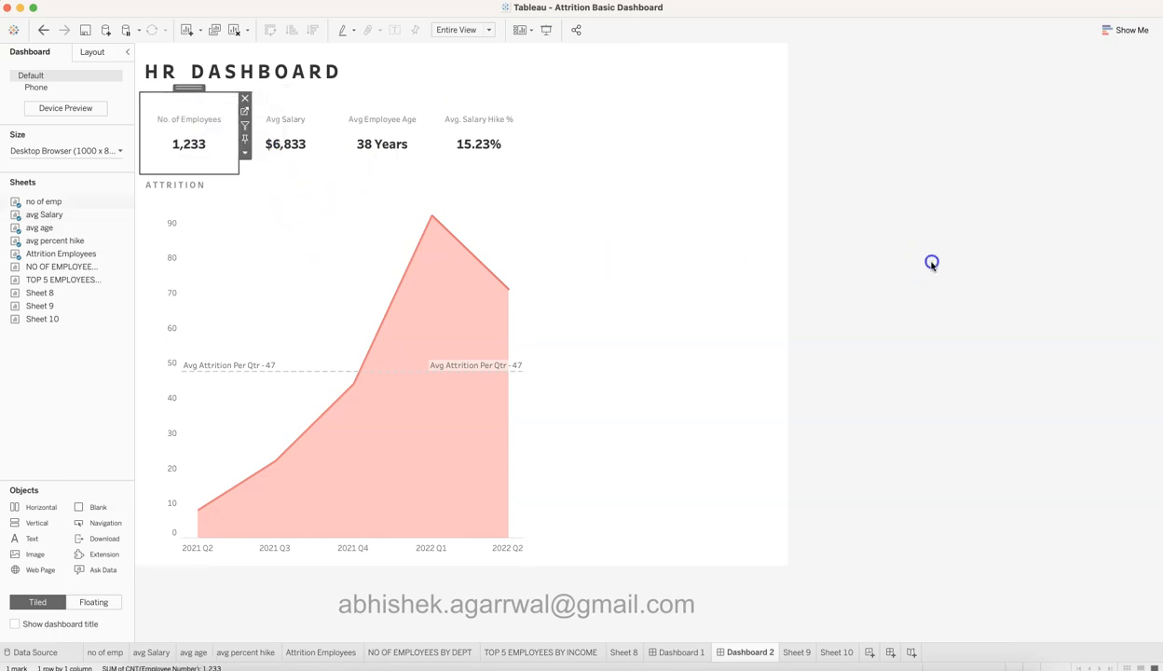
Step: Place the NO OF EMPLOYEES BY DEPT sheet with the education bar chart in the empty container beside the attrition chart
left_click(714, 224)
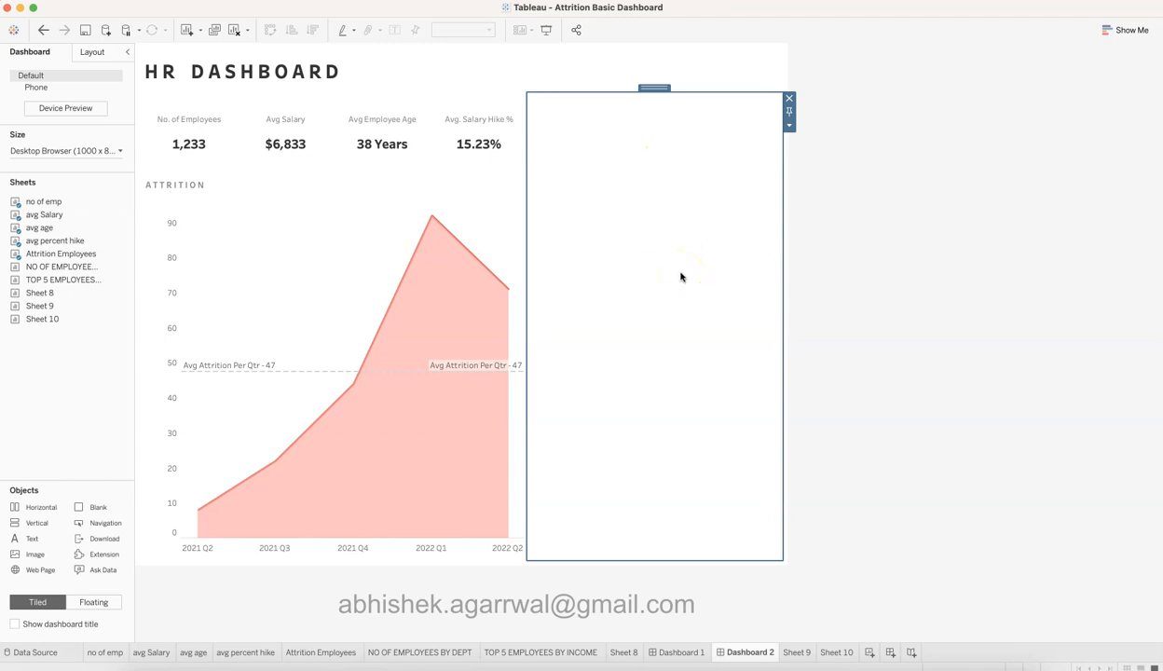
mouse_move(80, 270)
left_click_drag(80, 270, 667, 227)
Step: Place the Sheet 8 salary table below the education chart and lower their shared boundary to give the chart more height
mouse_move(93, 293)
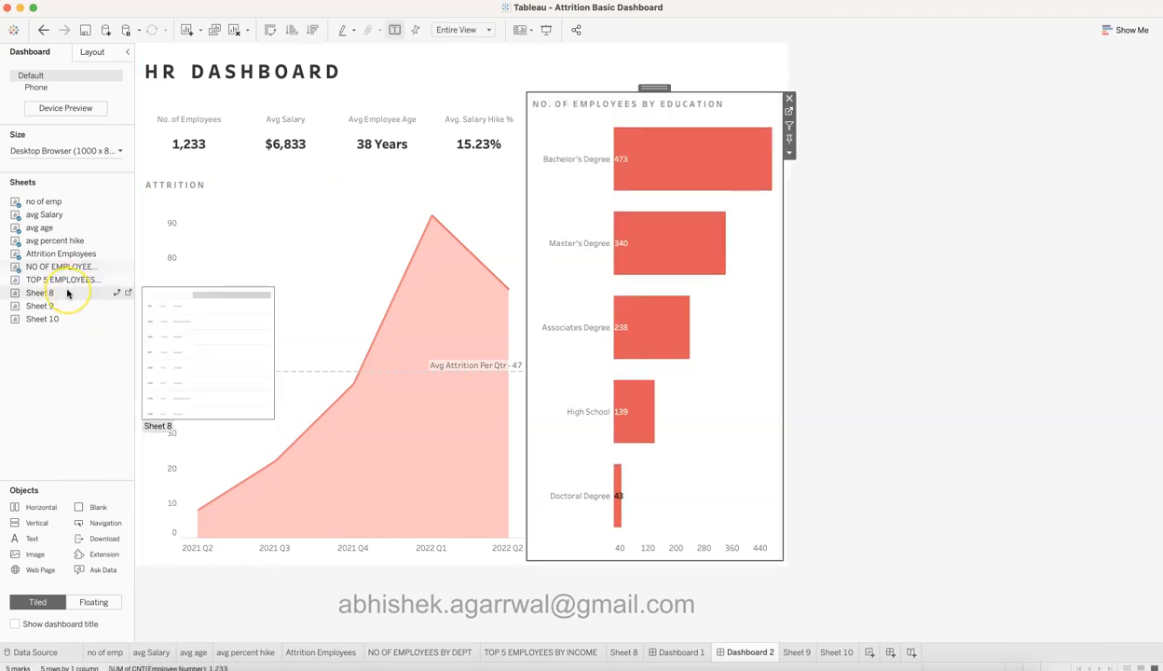
left_click_drag(68, 292, 659, 488)
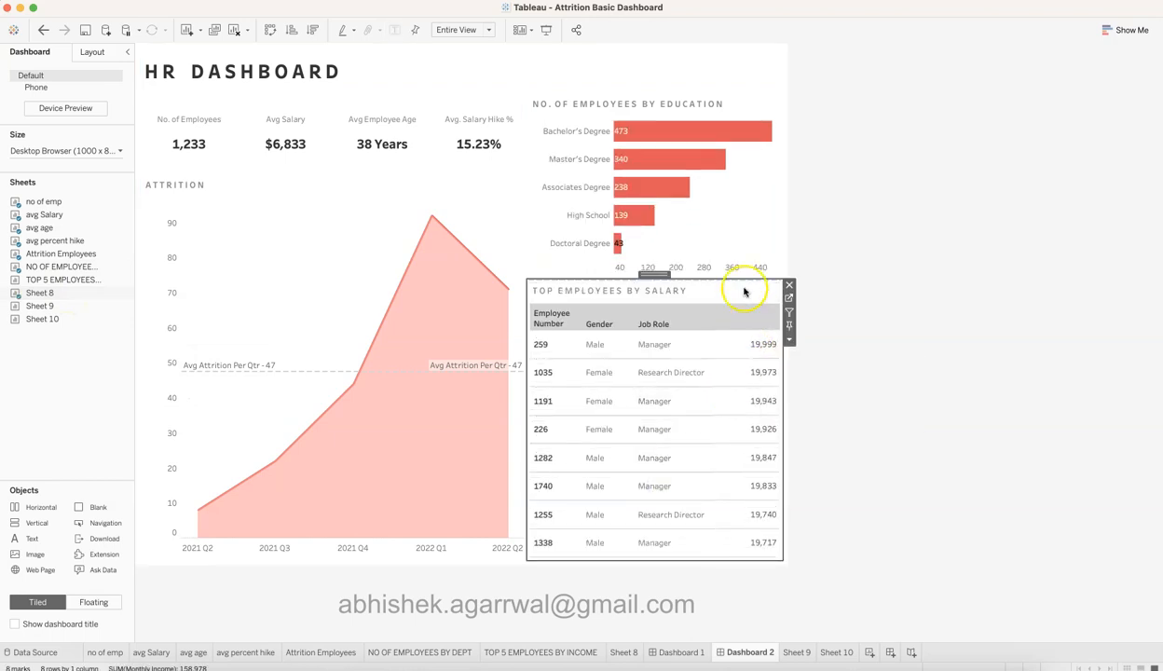
left_click_drag(746, 297, 747, 304)
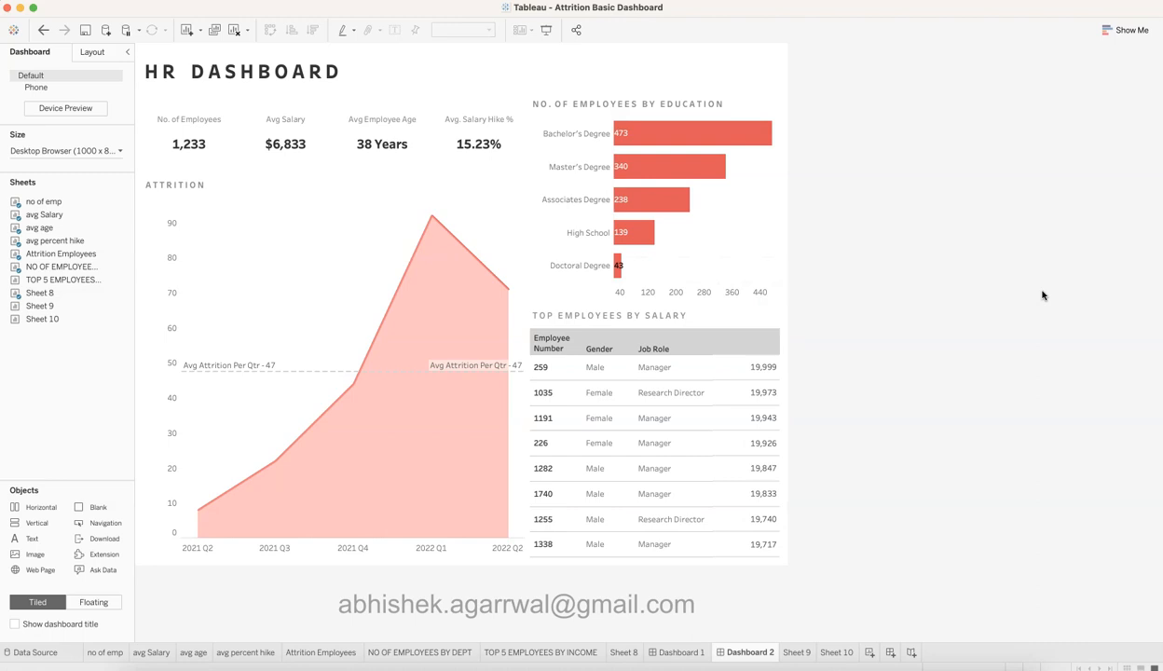
Step: Check Dashboard 1 for reference and examine which containers in Dashboard 2's item hierarchy hold the title and KPI sheets
left_click(681, 652)
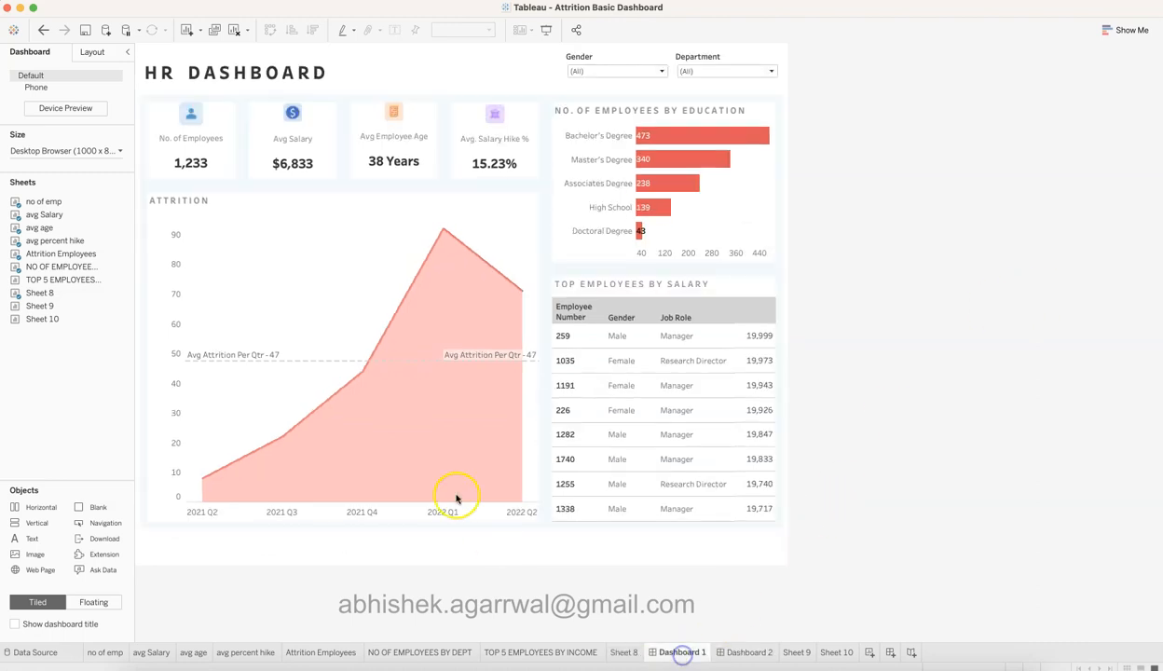
left_click(754, 653)
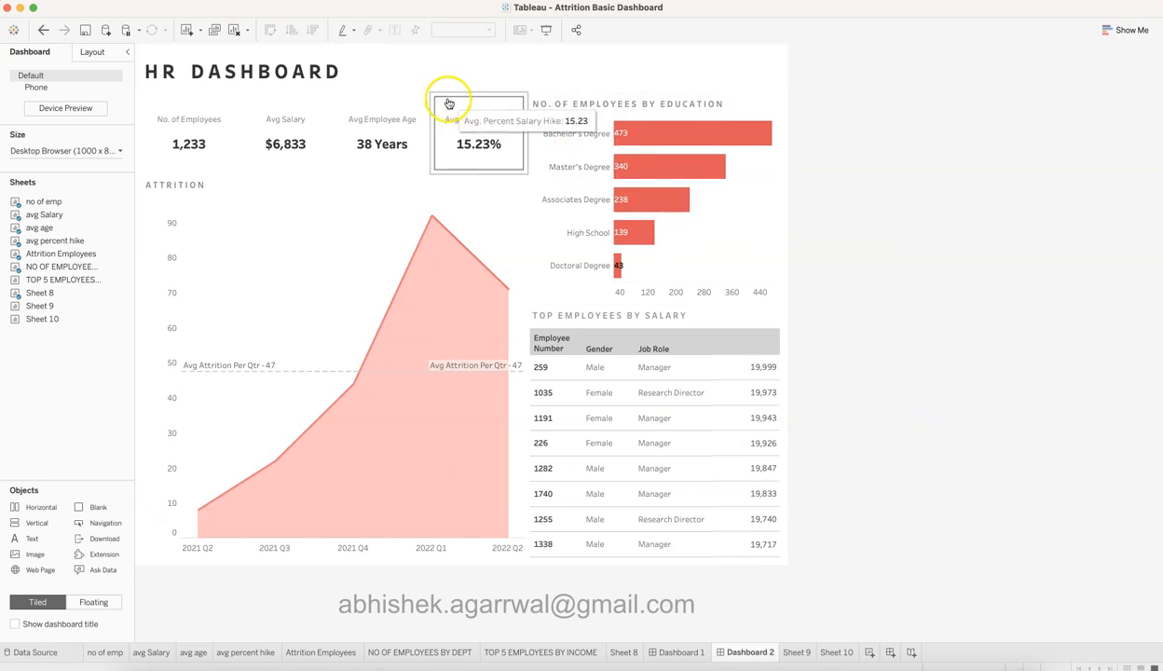
left_click(503, 126)
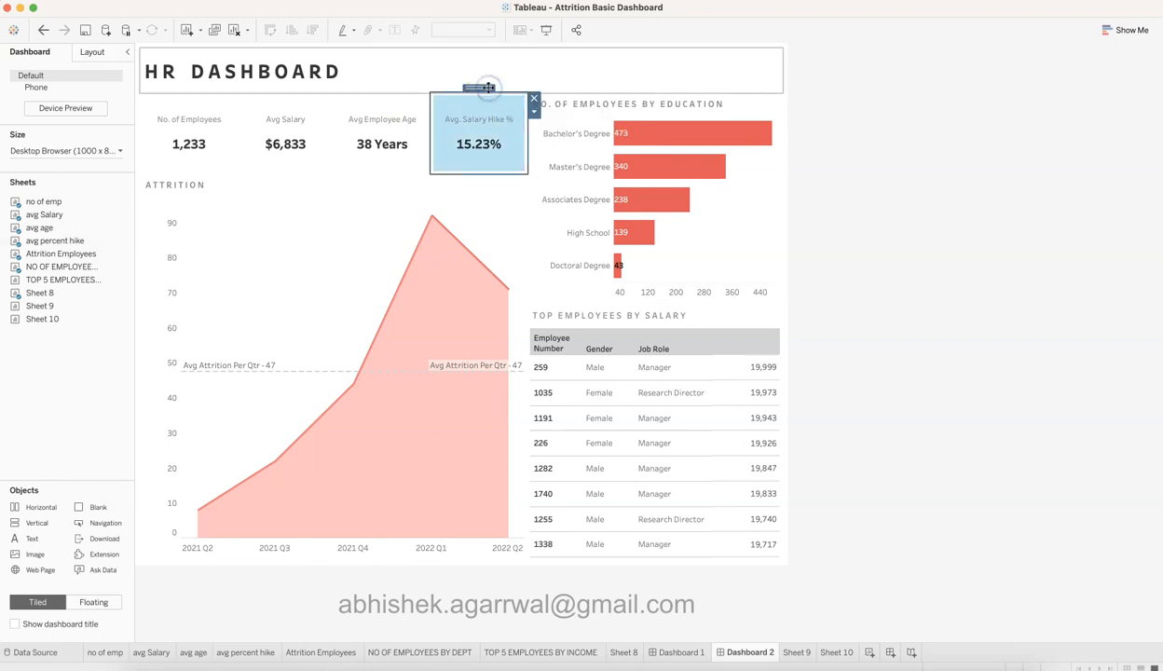
double_click(487, 87)
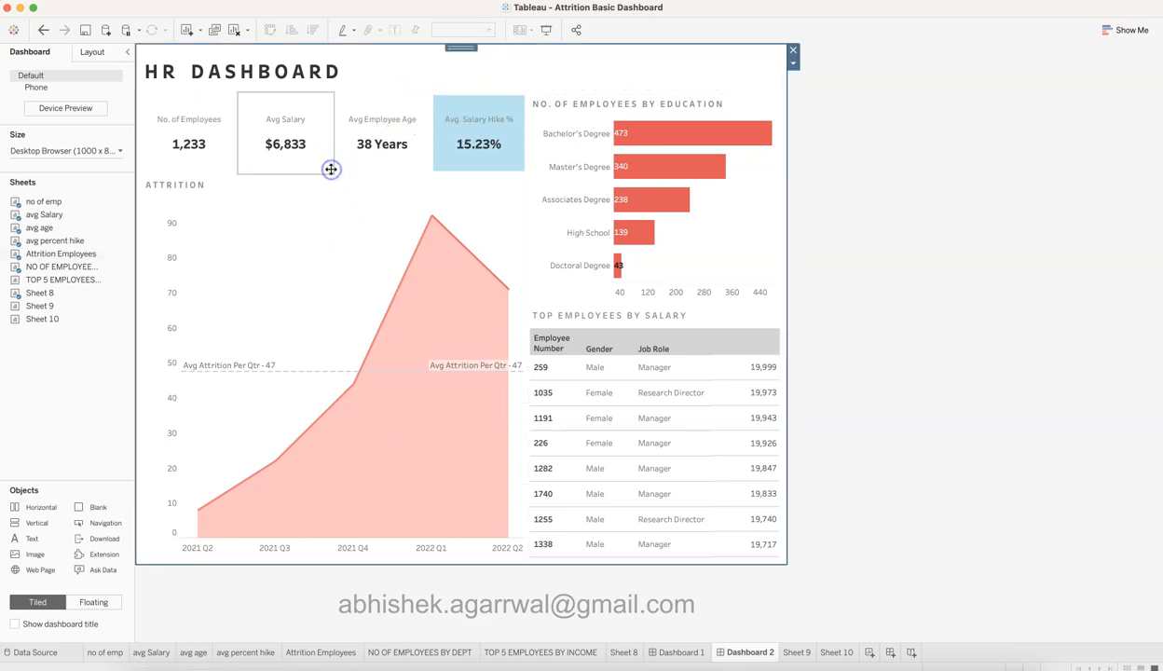
left_click(110, 52)
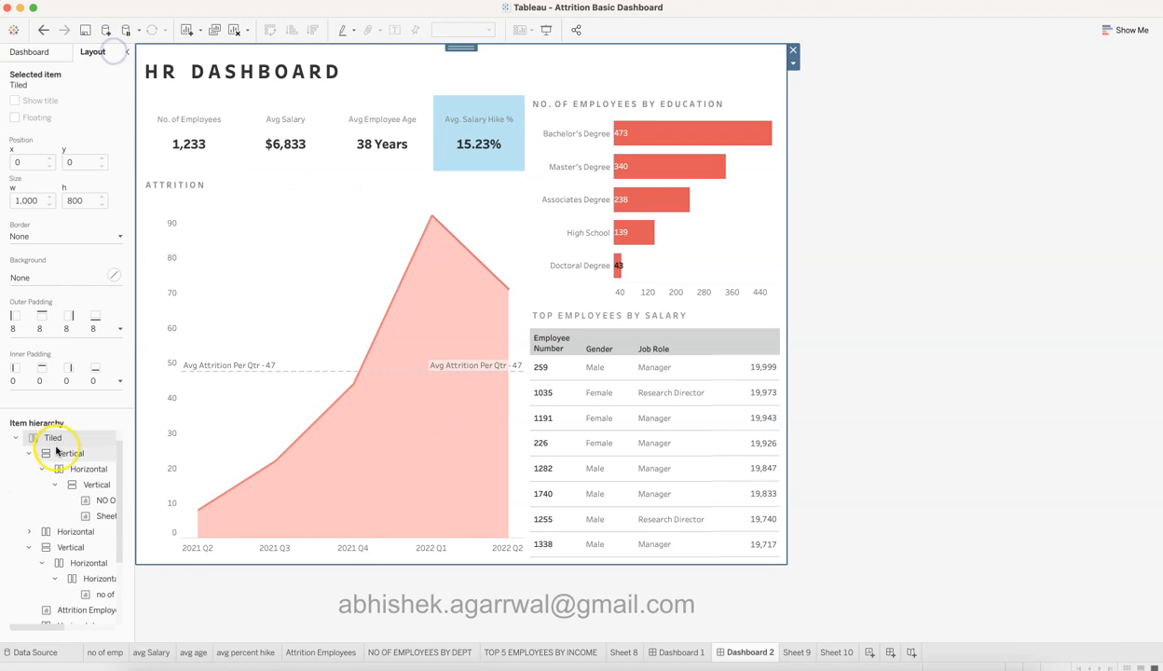
left_click(54, 547)
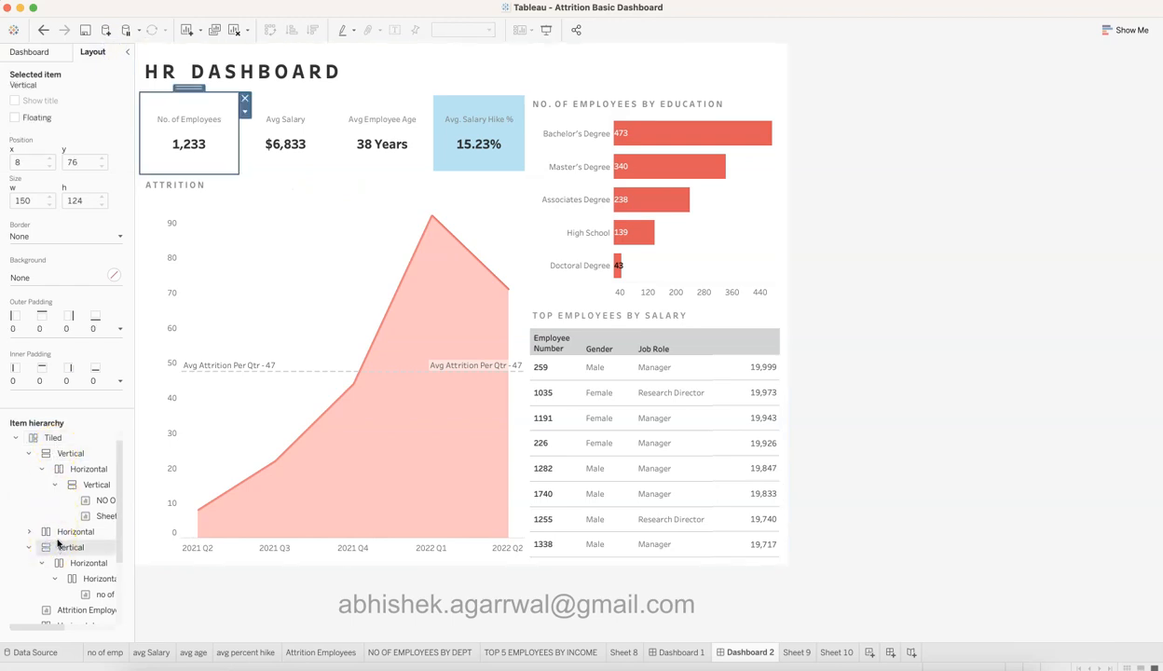
left_click(52, 532)
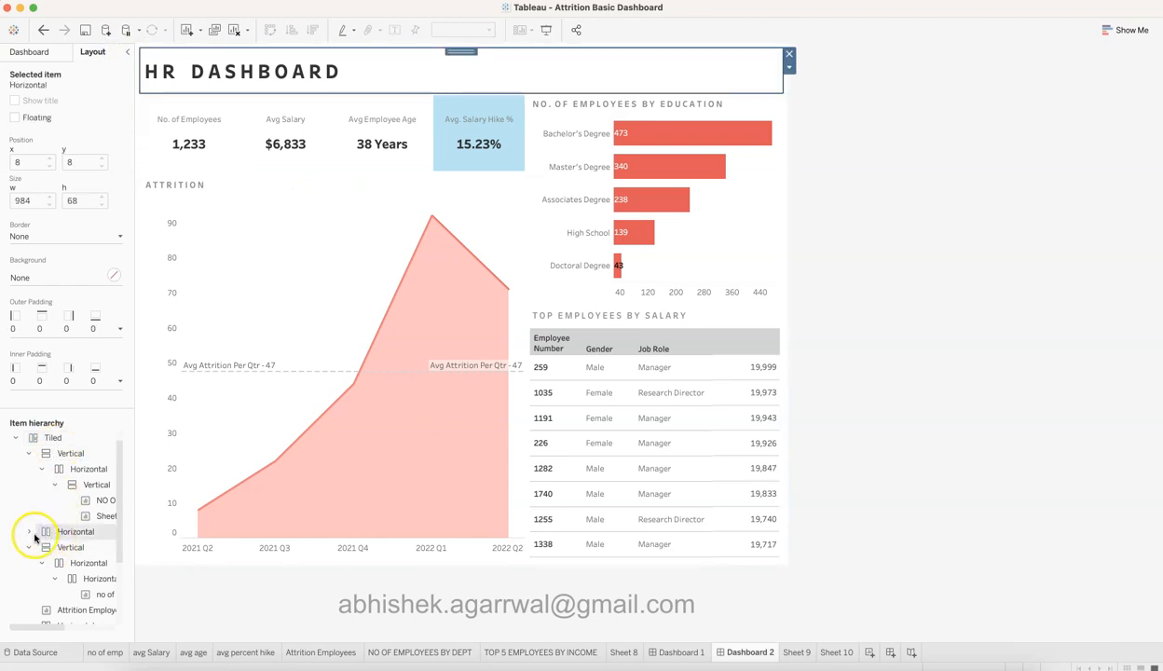
left_click(29, 531)
left_click(66, 578)
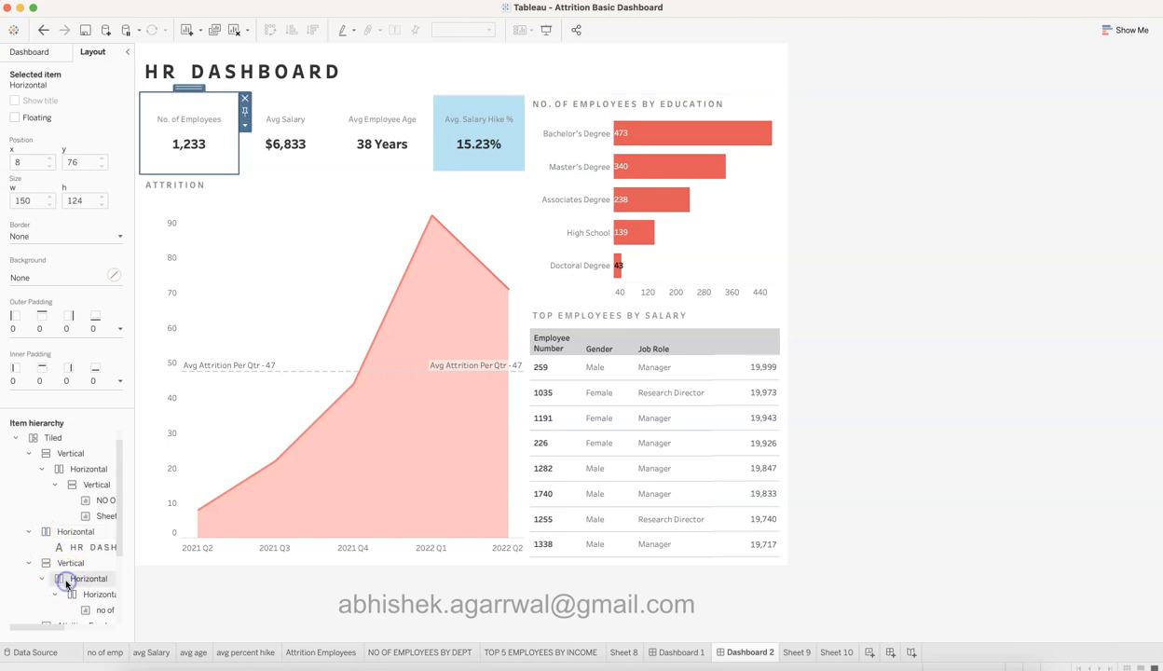
scroll(79, 594, "down", 3)
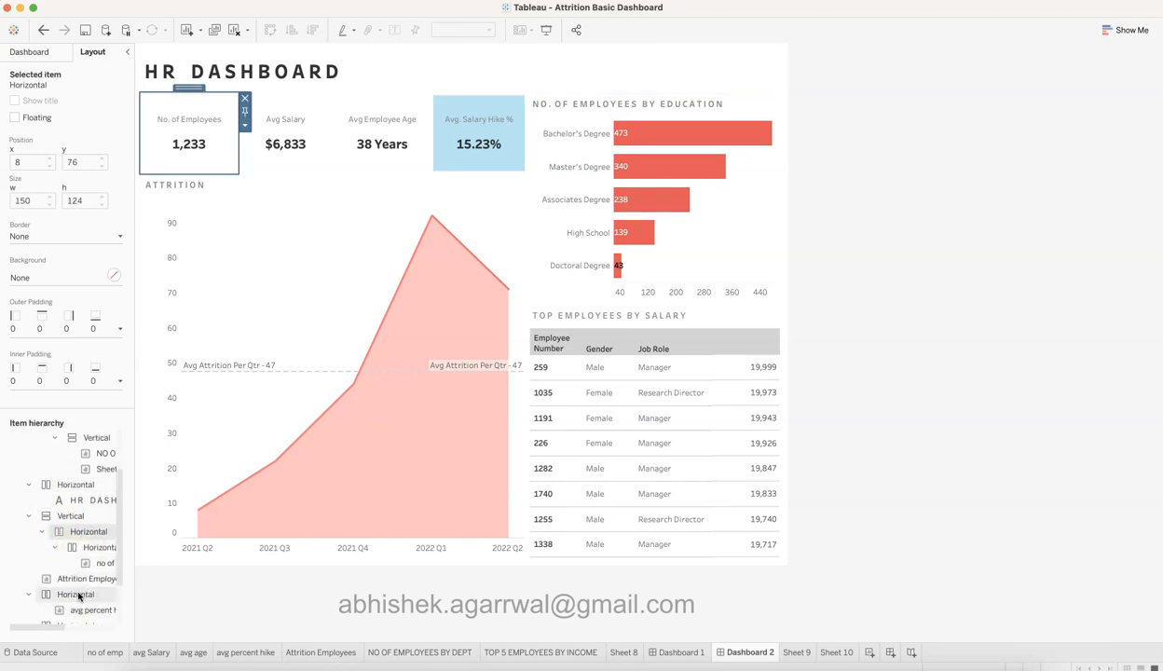
left_click(79, 593)
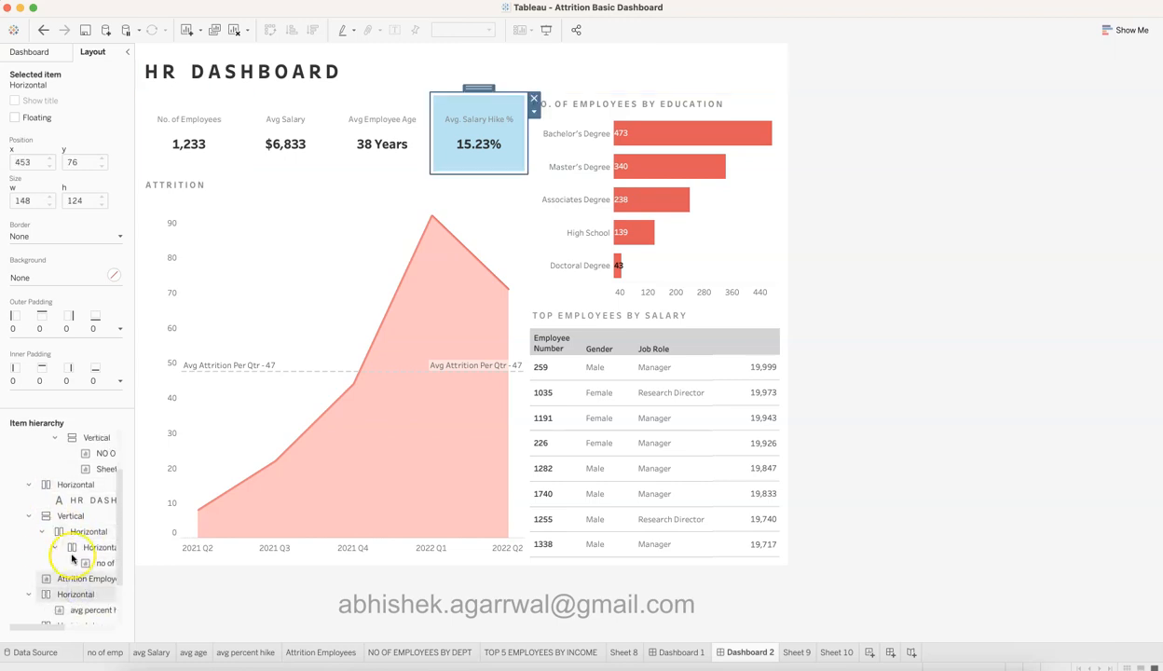
left_click(70, 515)
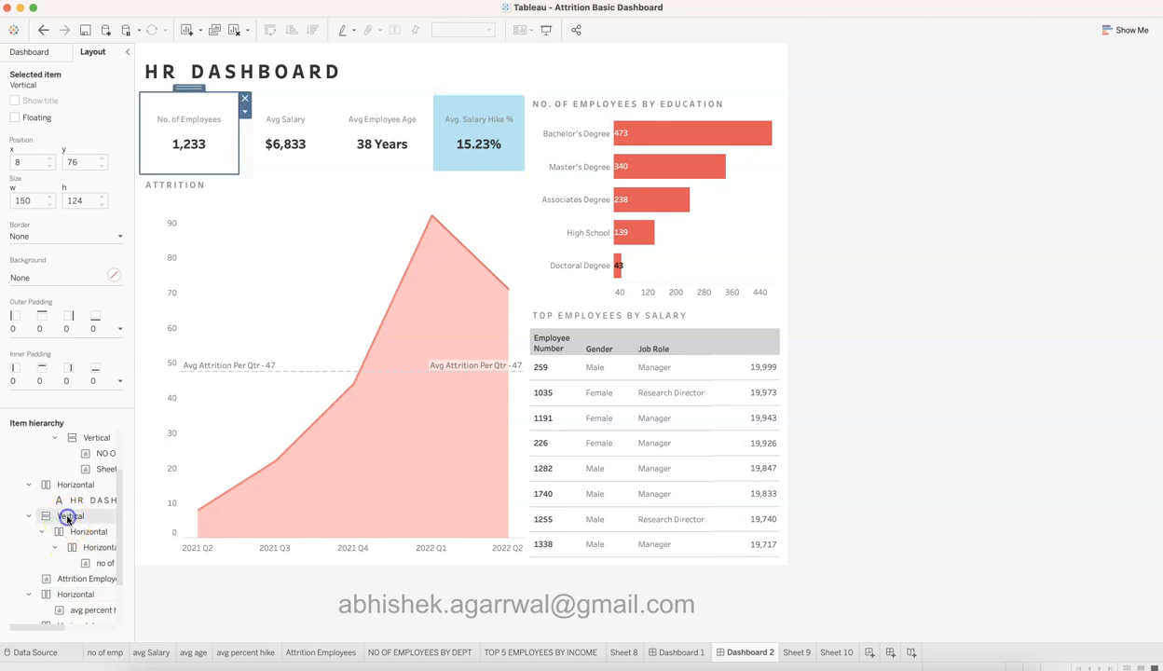
left_click(937, 263)
left_click(493, 135)
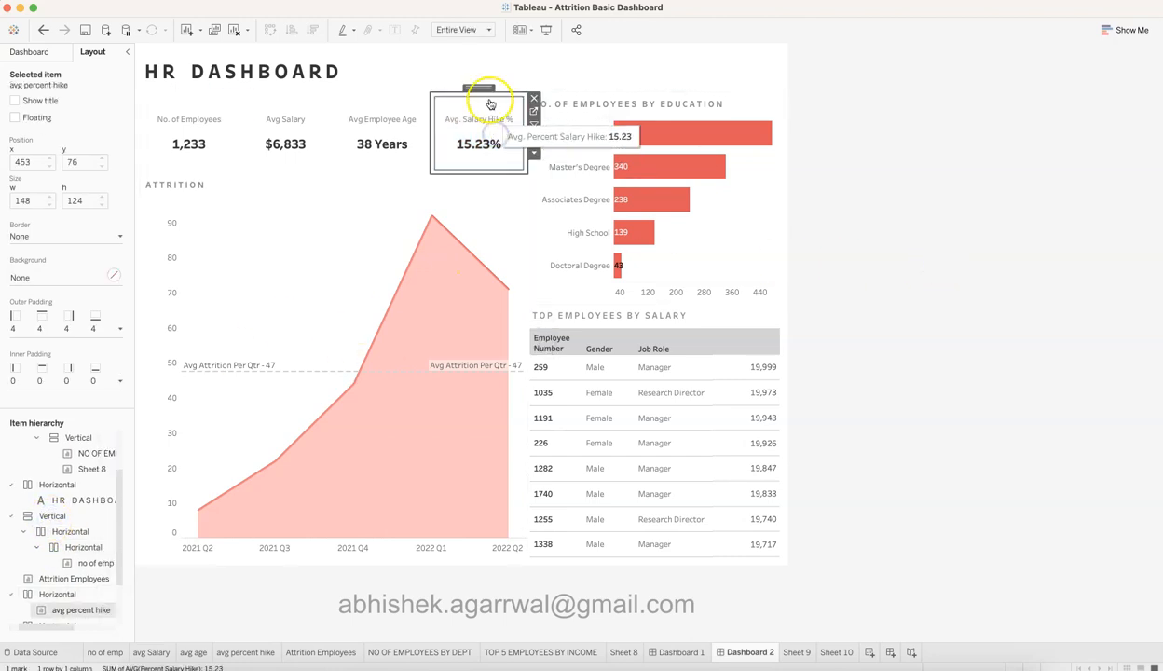
left_click(938, 147)
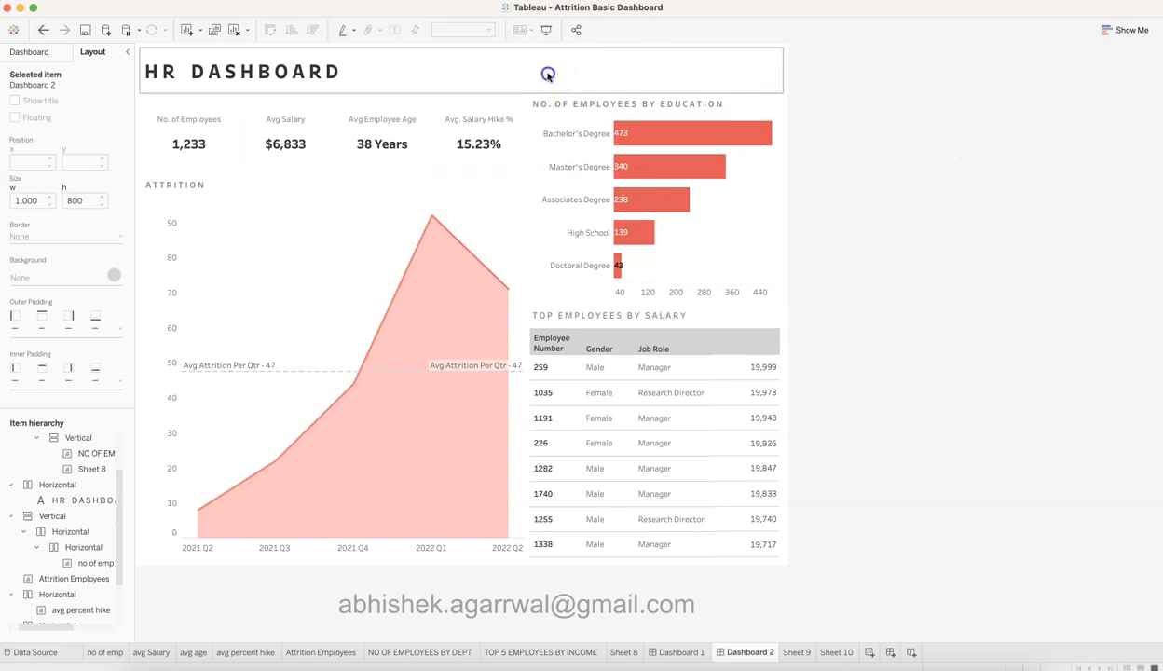
Step: Give the outermost tiled container of Dashboard 2 a pale blue-grey background at 90% opacity
left_click(535, 73)
double_click(468, 52)
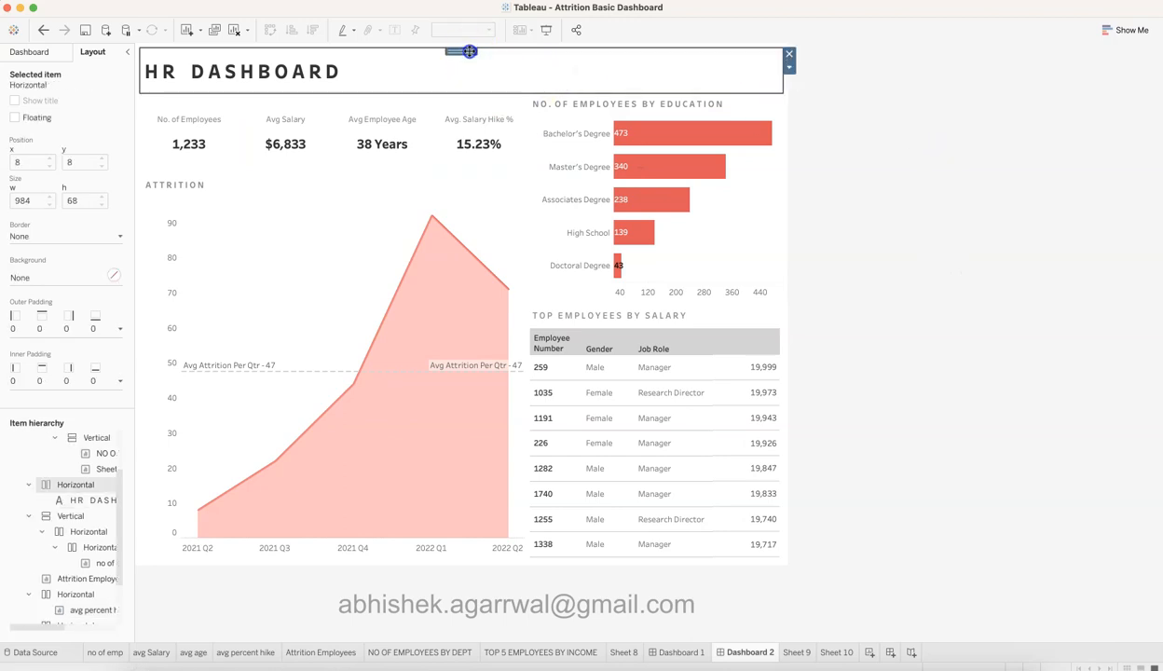
double_click(468, 51)
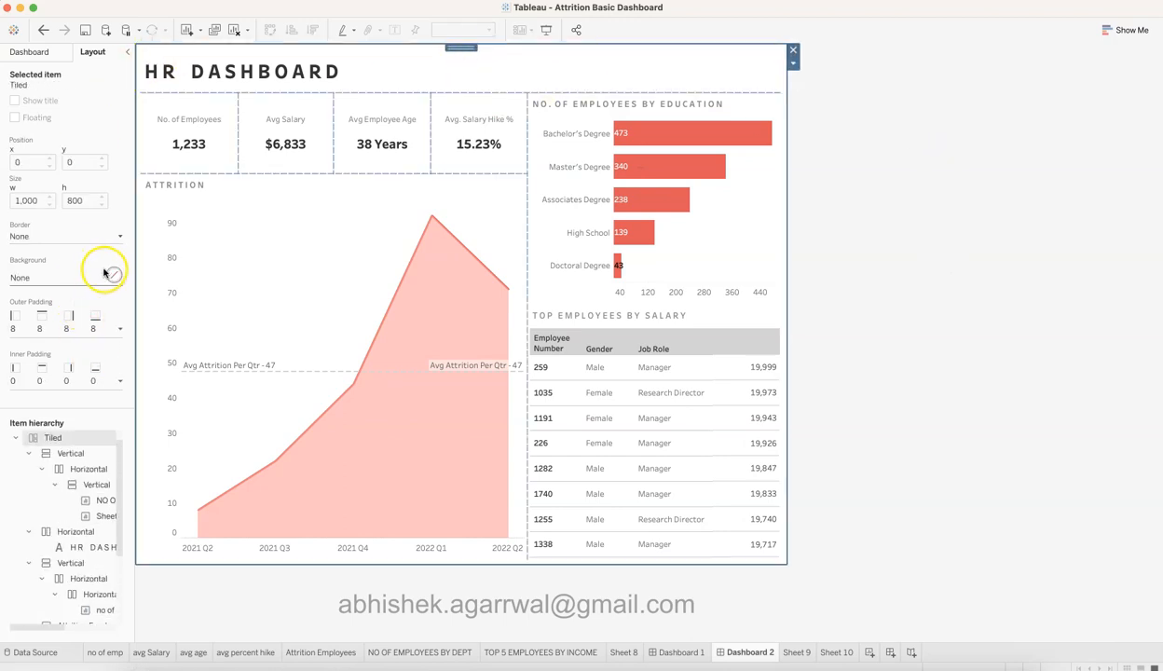
left_click(112, 275)
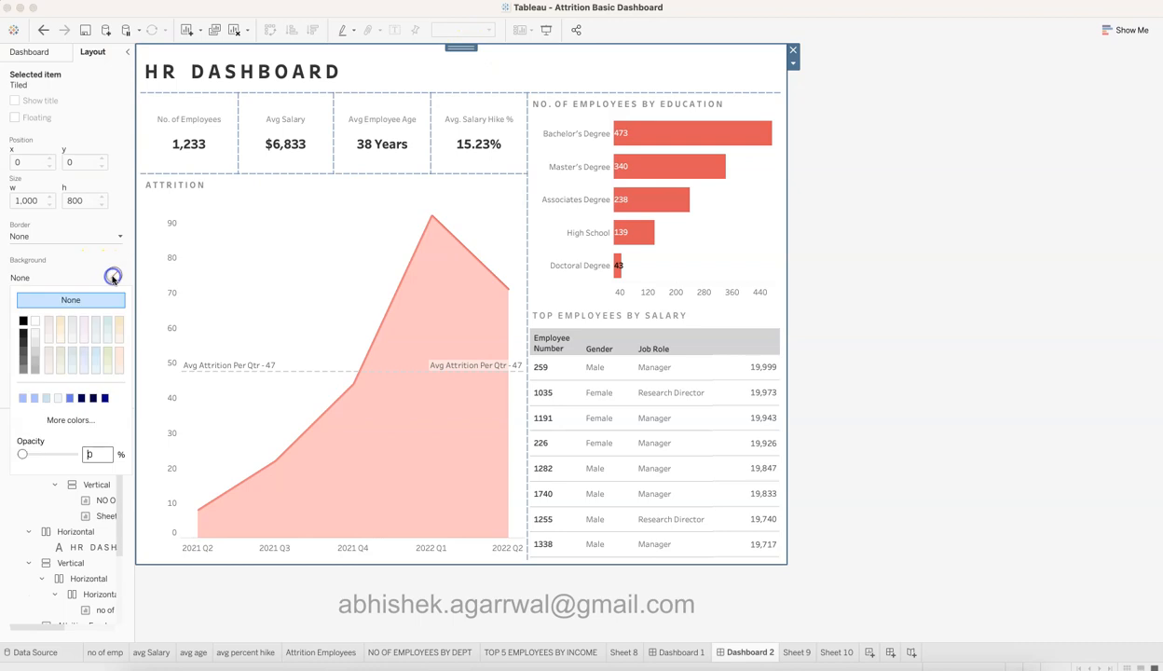
left_click(95, 342)
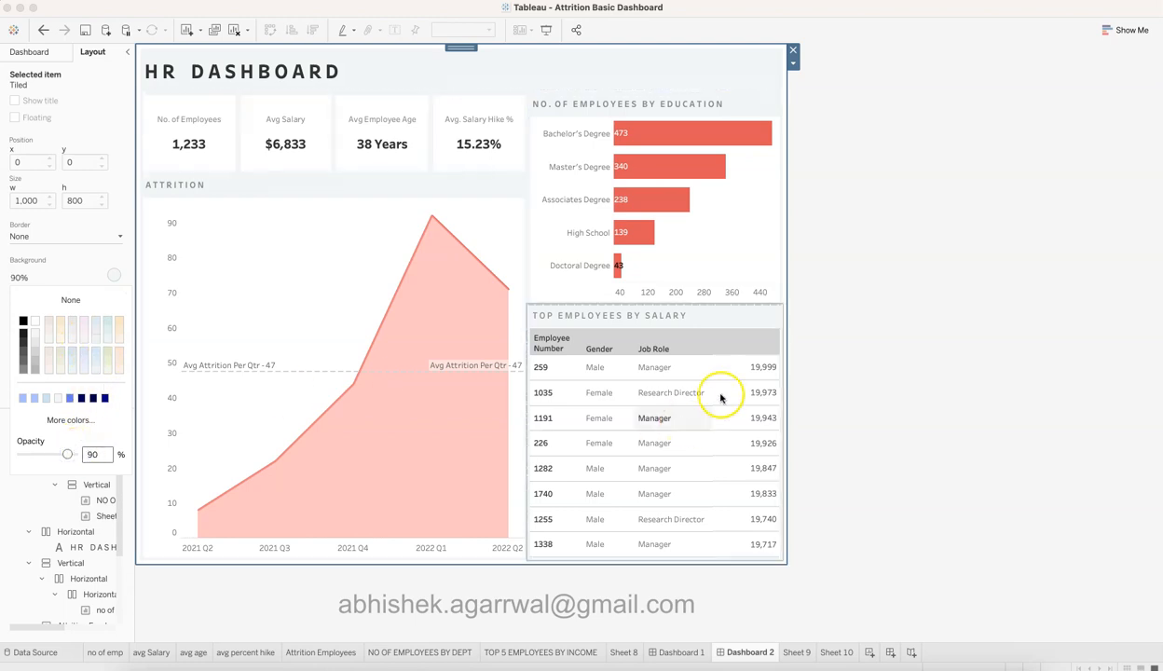
left_click(955, 309)
Step: Set the background of the HR DASHBOARD title text to white
left_click(482, 72)
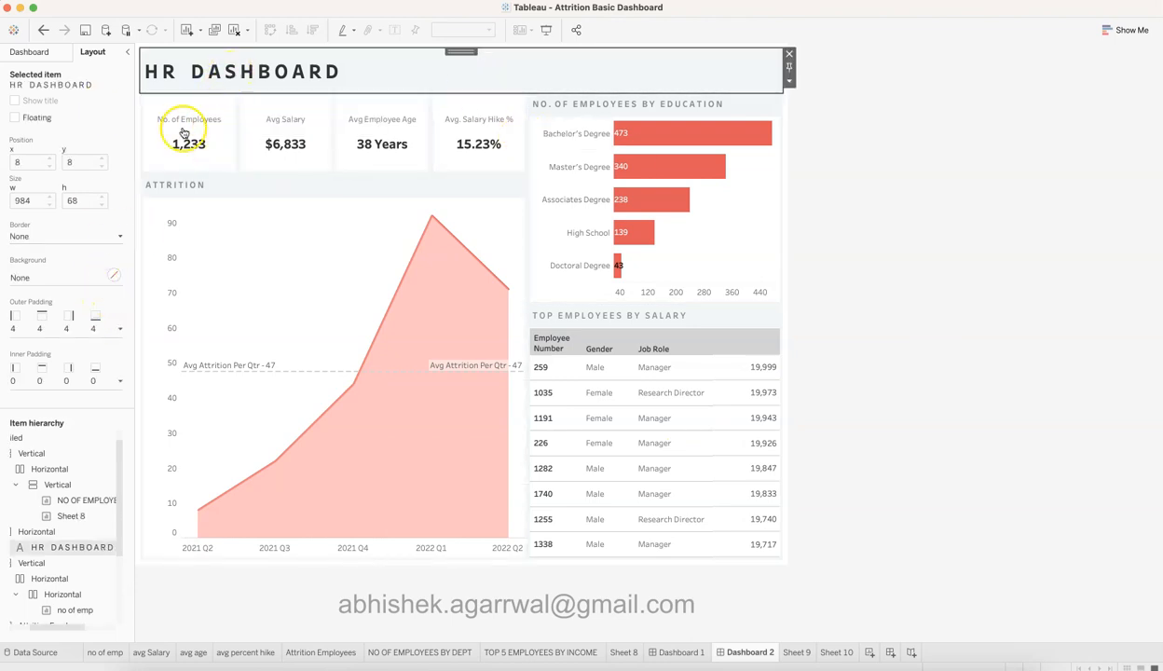
left_click(112, 274)
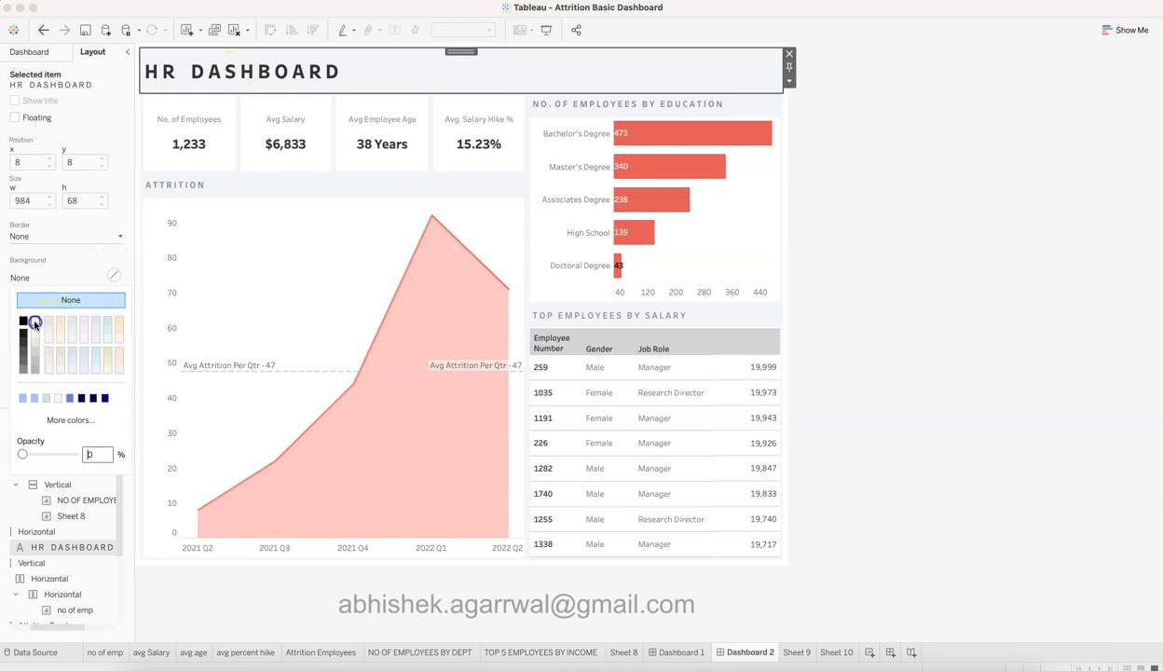
left_click(973, 208)
left_click(1022, 200)
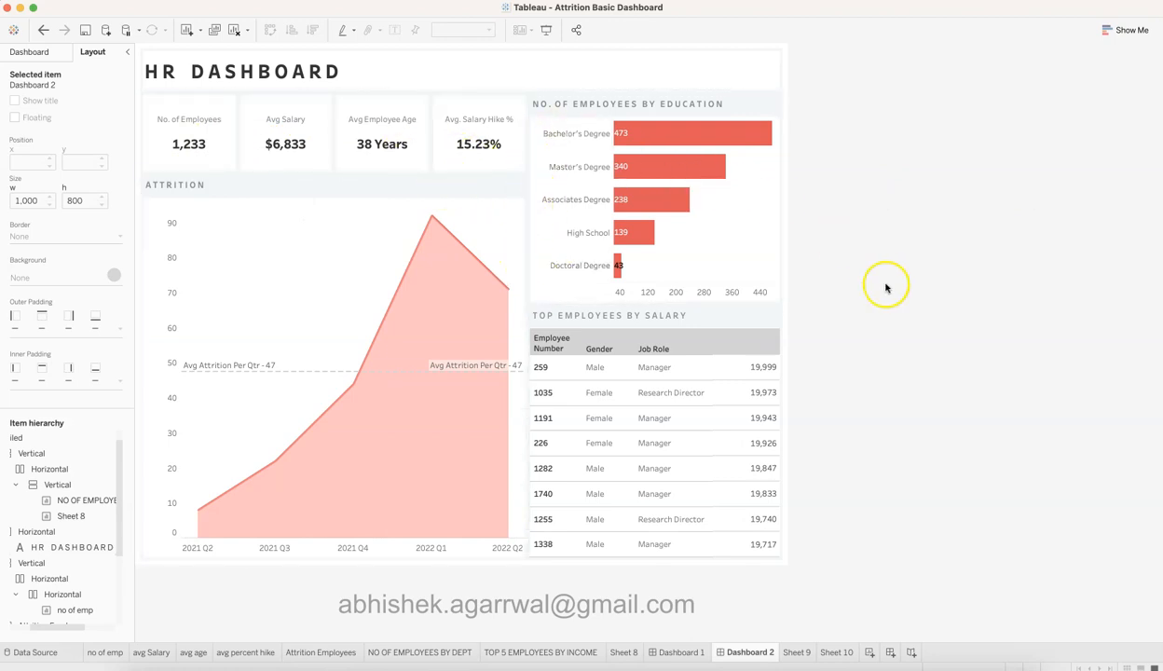
left_click(878, 382)
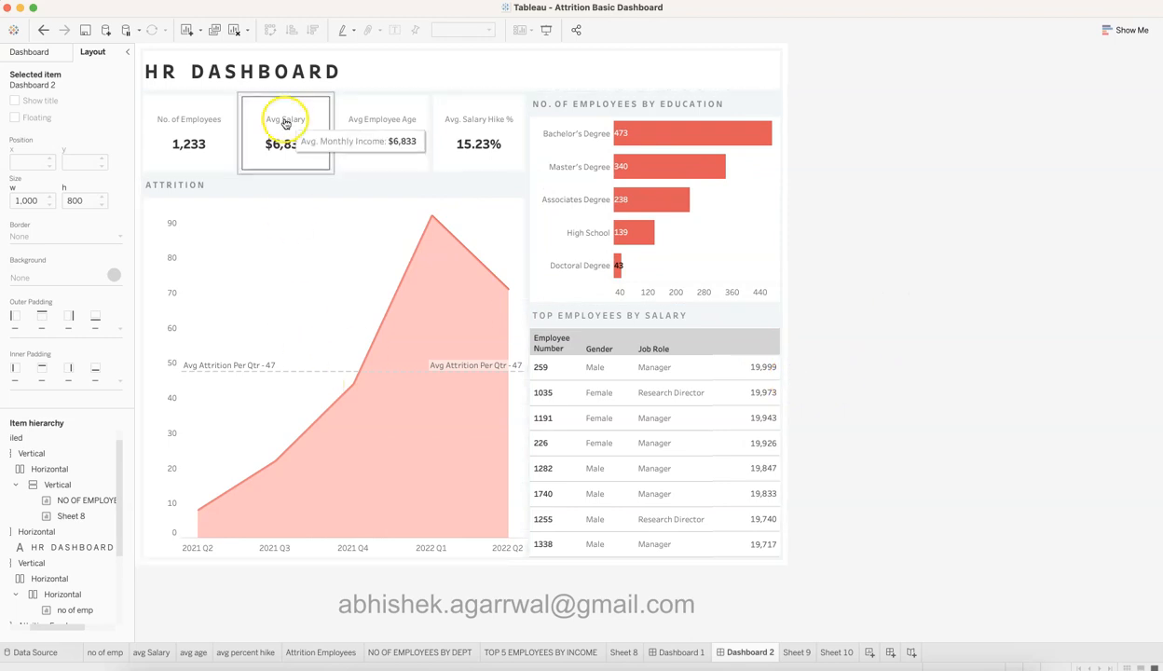
Step: Insert the people.png image above the No. of Employees KPI, with Fit Image and Center Image enabled
left_click(50, 53)
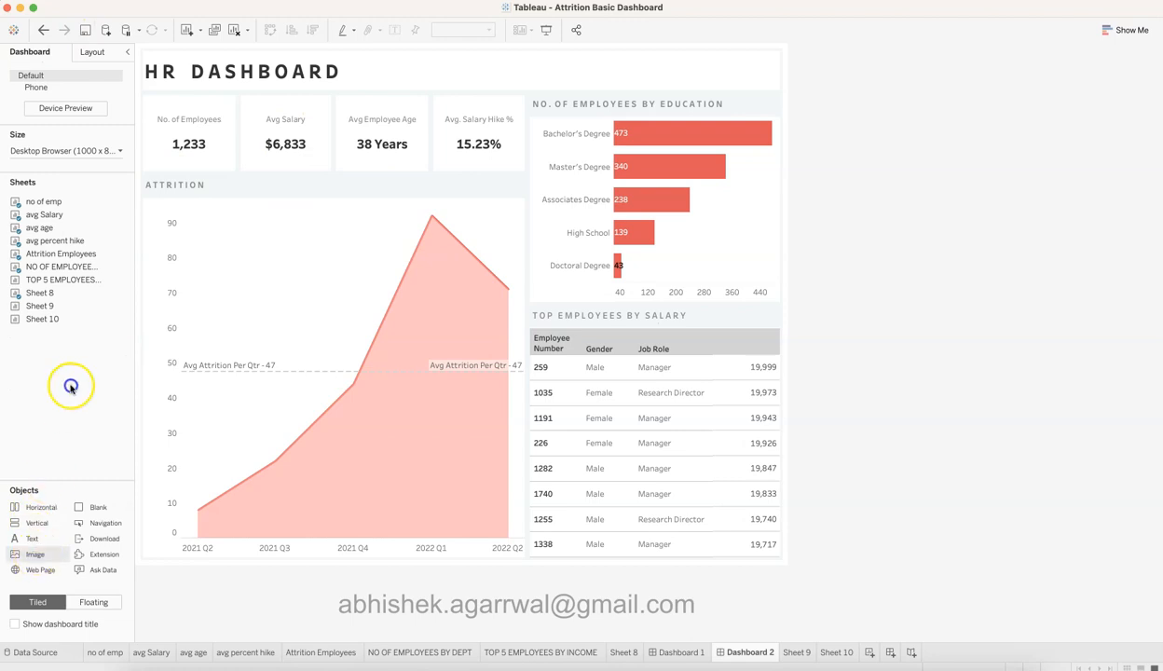
left_click(184, 117)
left_click_drag(188, 114, 190, 115)
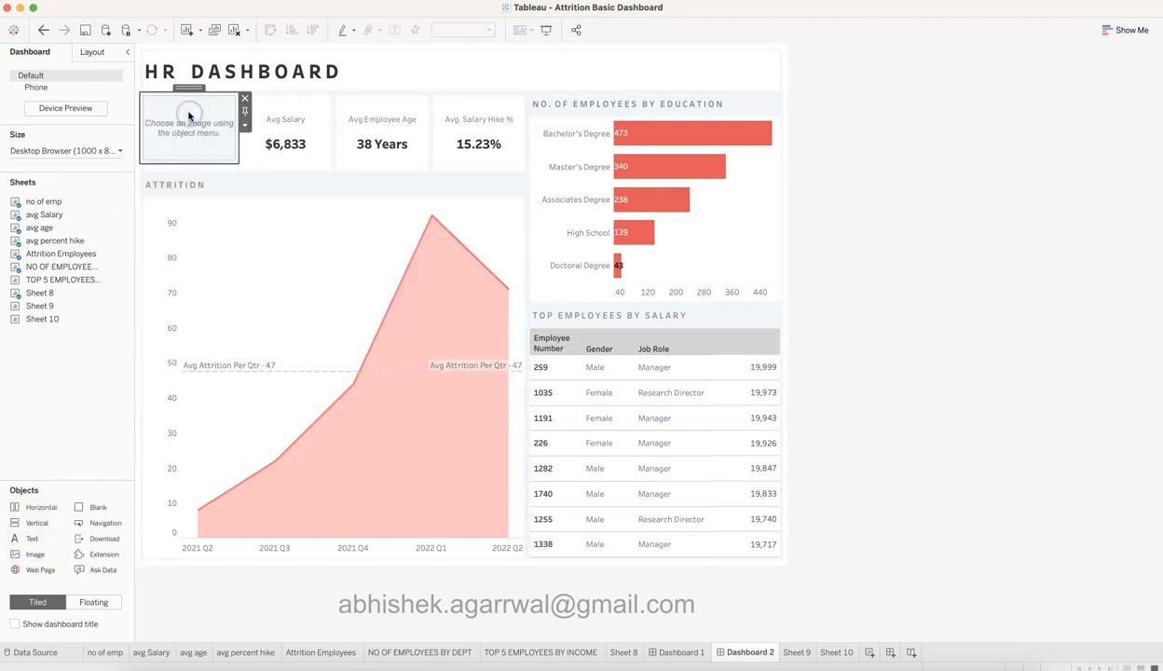
left_click(499, 327)
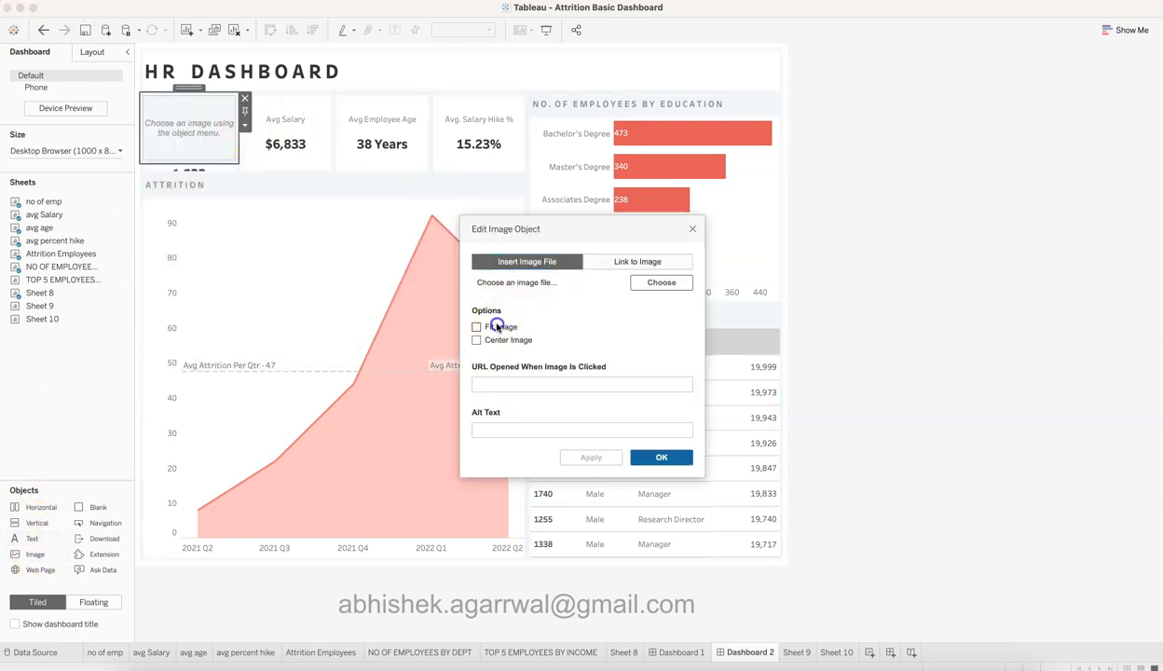
left_click(645, 280)
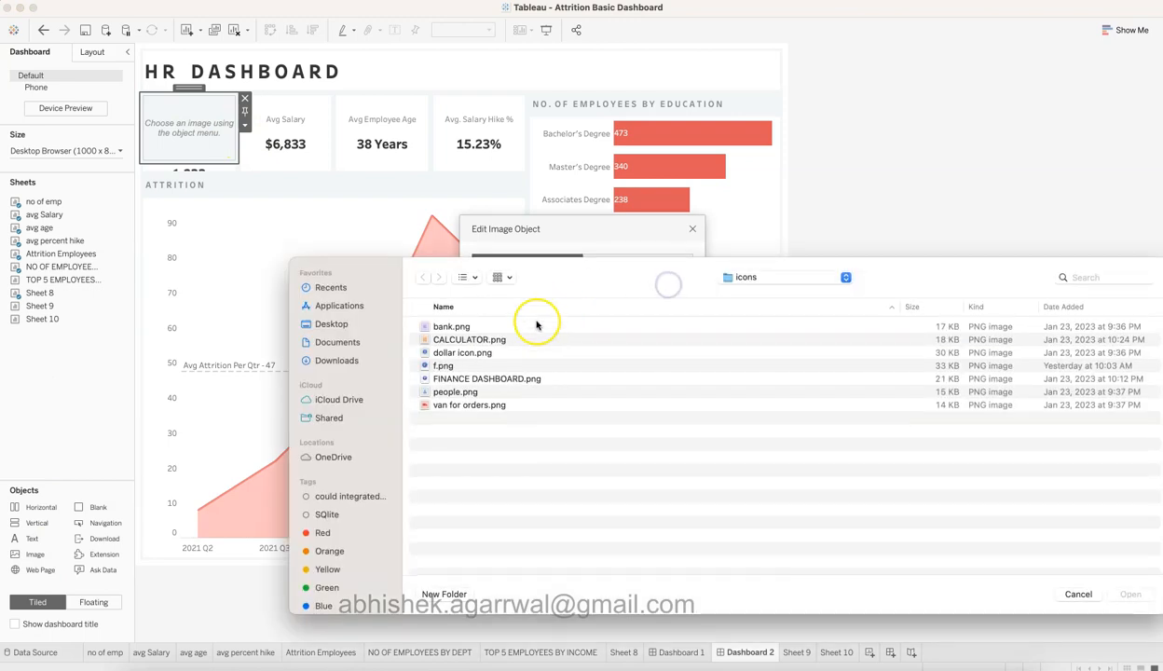
double_click(468, 391)
left_click(660, 456)
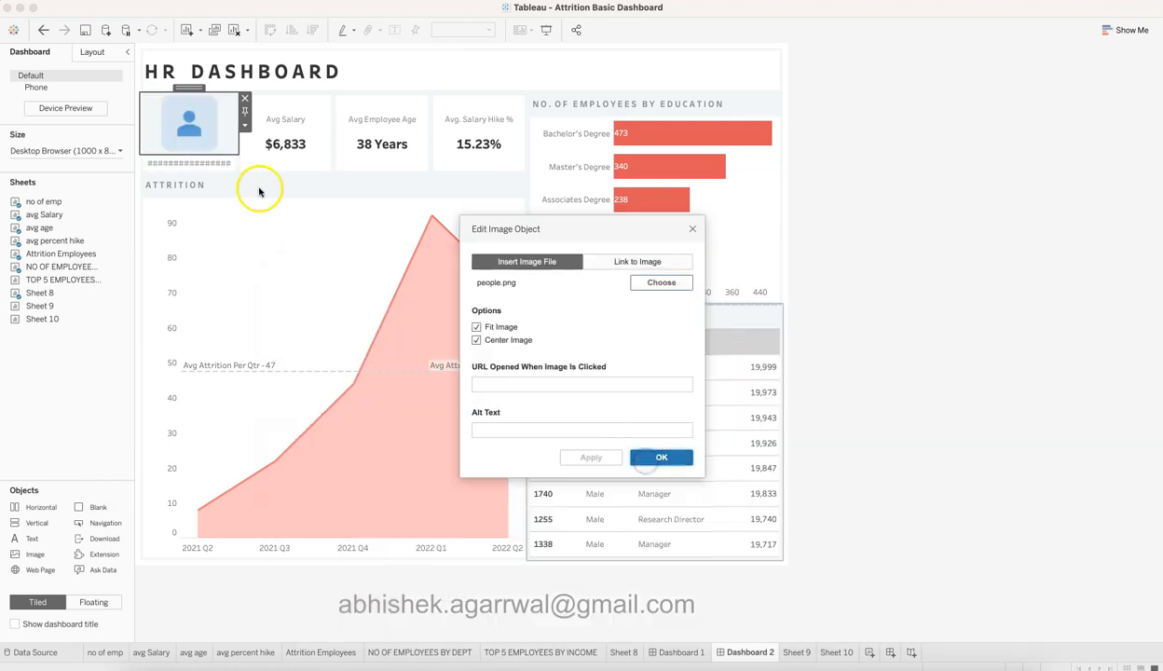
Step: Reduce the height of the people.png image to about 49 so the No. of Employees KPI has more room
left_click_drag(223, 153, 223, 124)
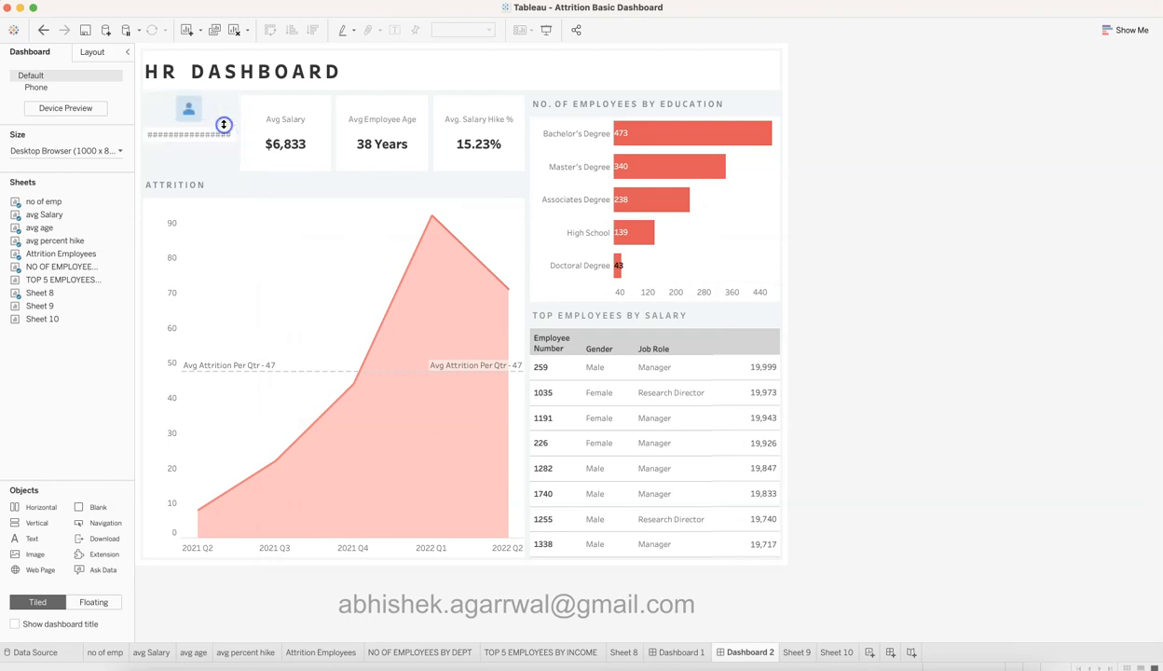
left_click(696, 224)
left_click(314, 99)
Step: Set the background of the people.png image to white
left_click(223, 111)
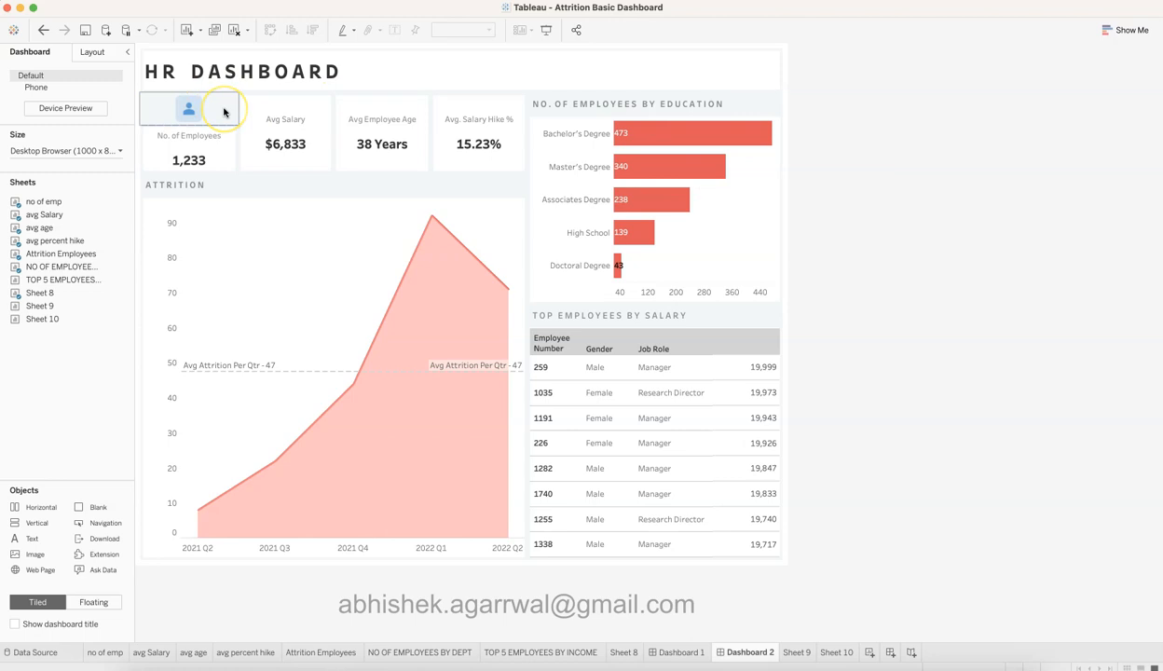
left_click(224, 111)
left_click(92, 51)
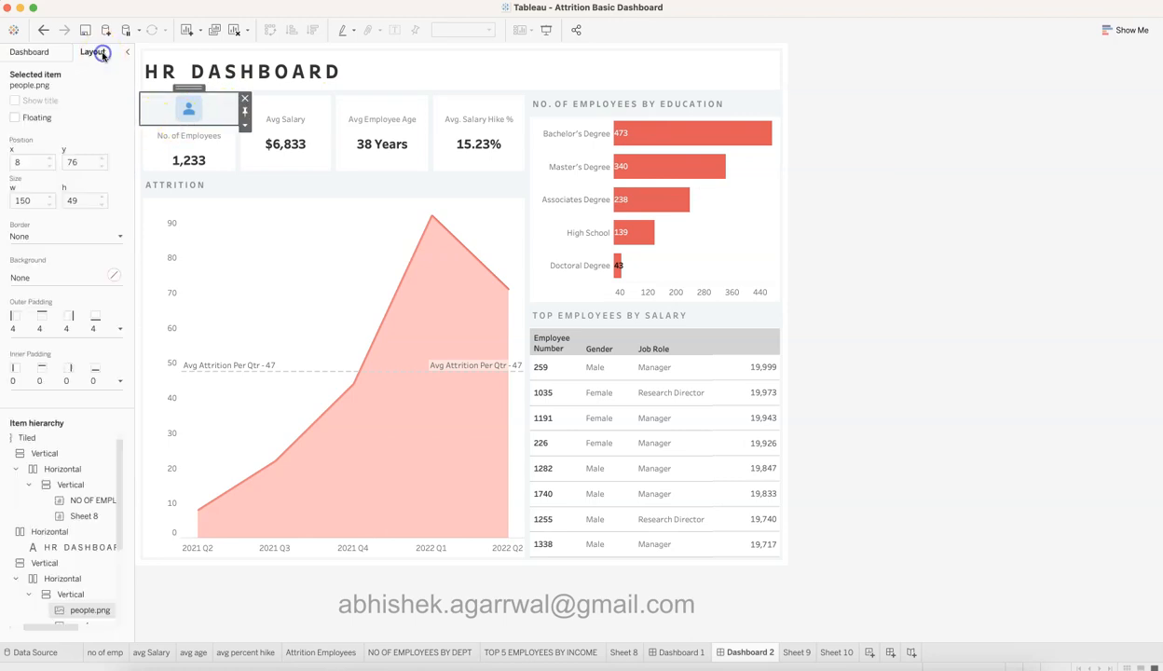
left_click(112, 275)
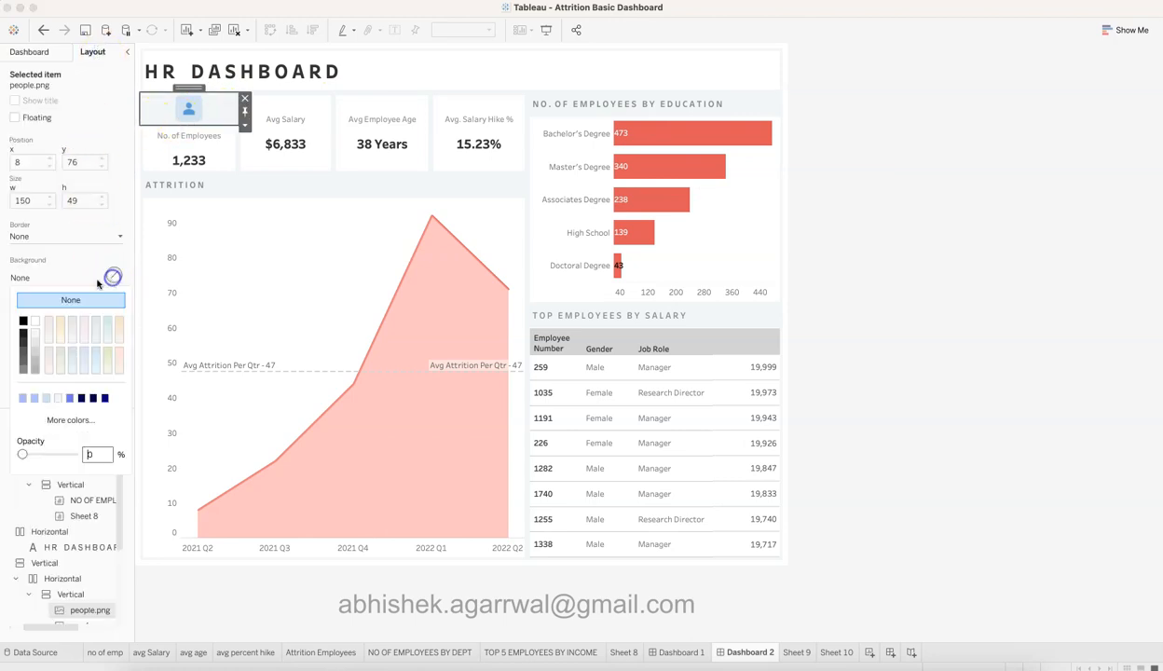
left_click(34, 321)
left_click(1033, 319)
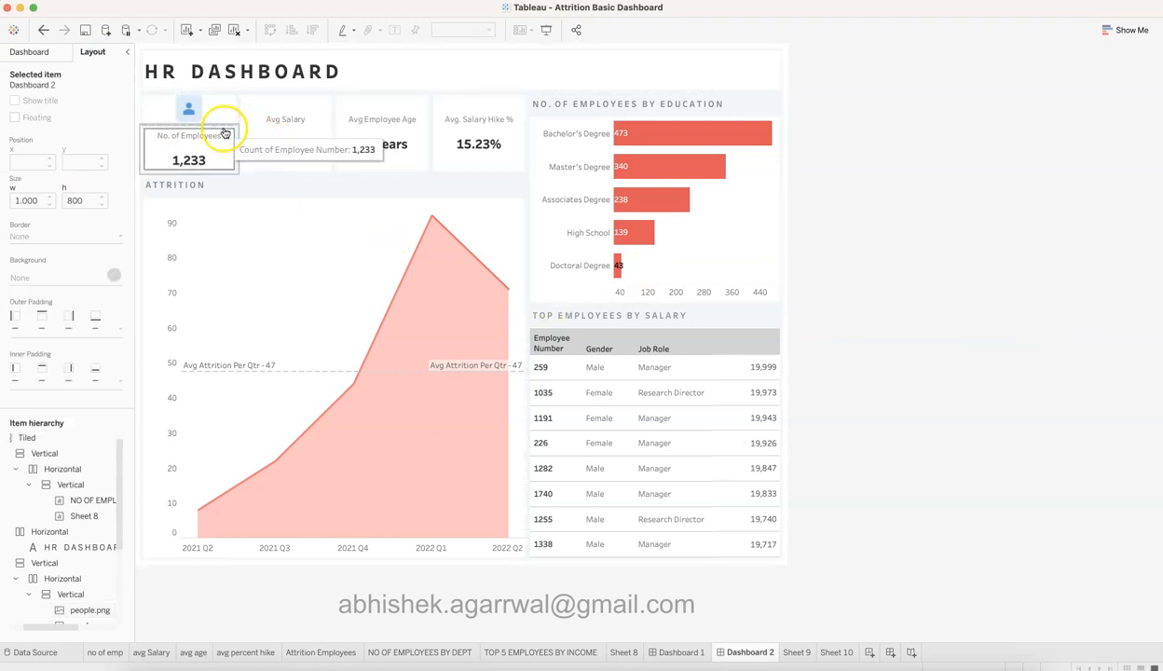
Step: Compare with the KPI icons on Dashboard 1, and set the people.png image's outer padding to 0 on all sides on Dashboard 2
left_click(682, 651)
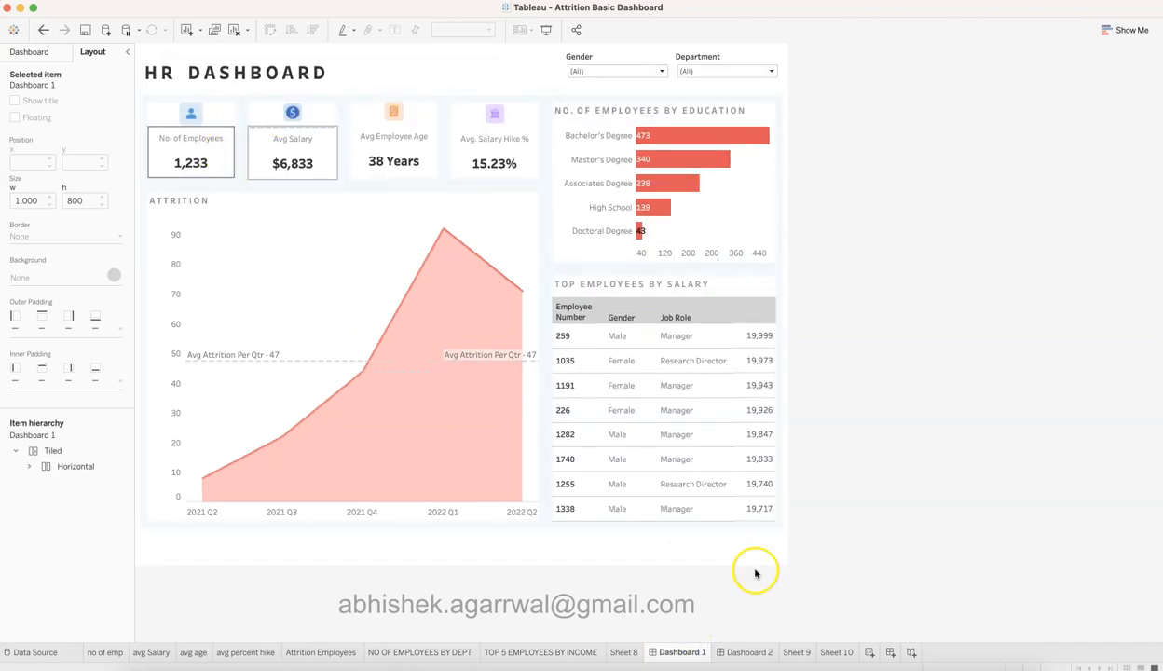
left_click(751, 653)
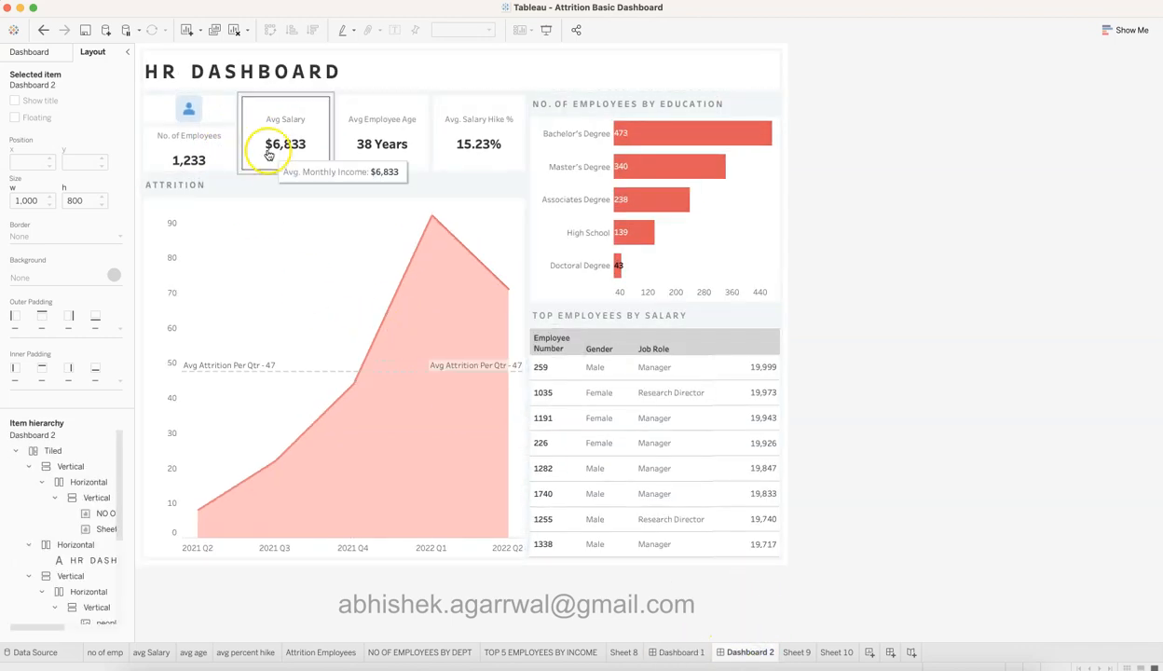
left_click(223, 103)
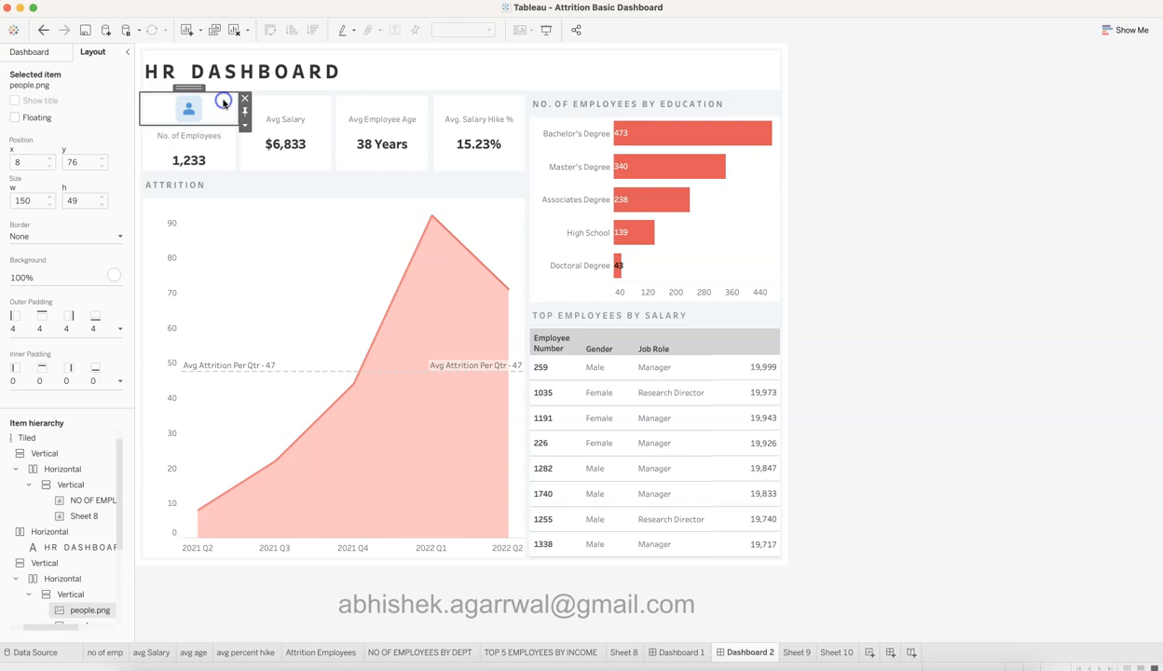
left_click(119, 329)
left_click(76, 376)
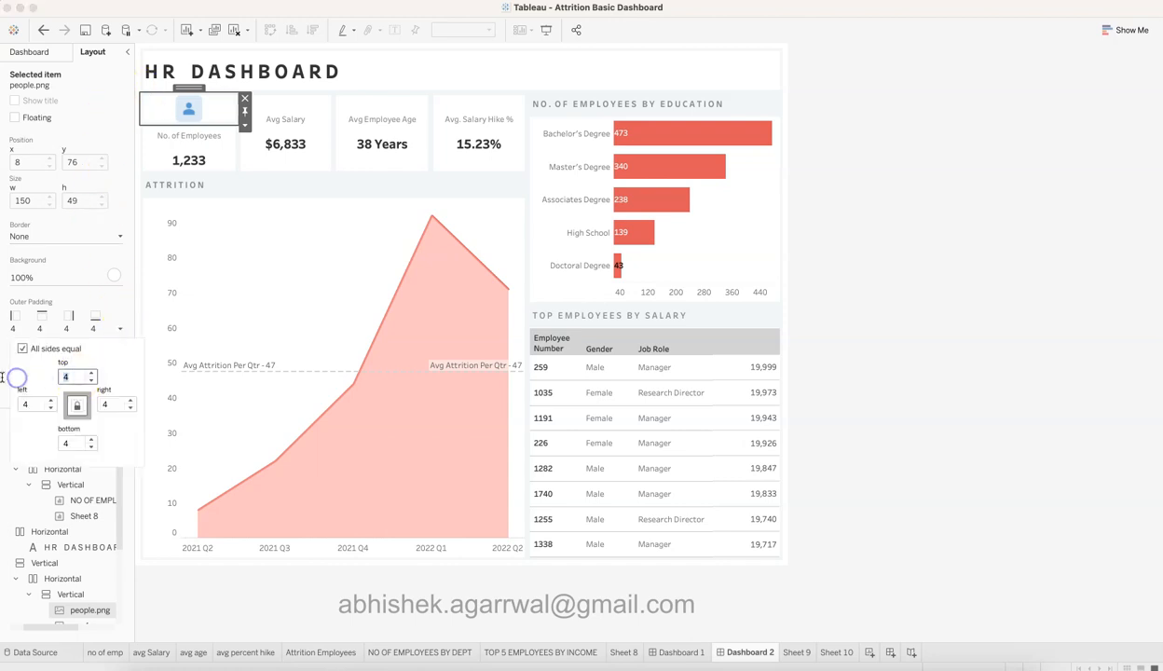
type("0")
key("Tab")
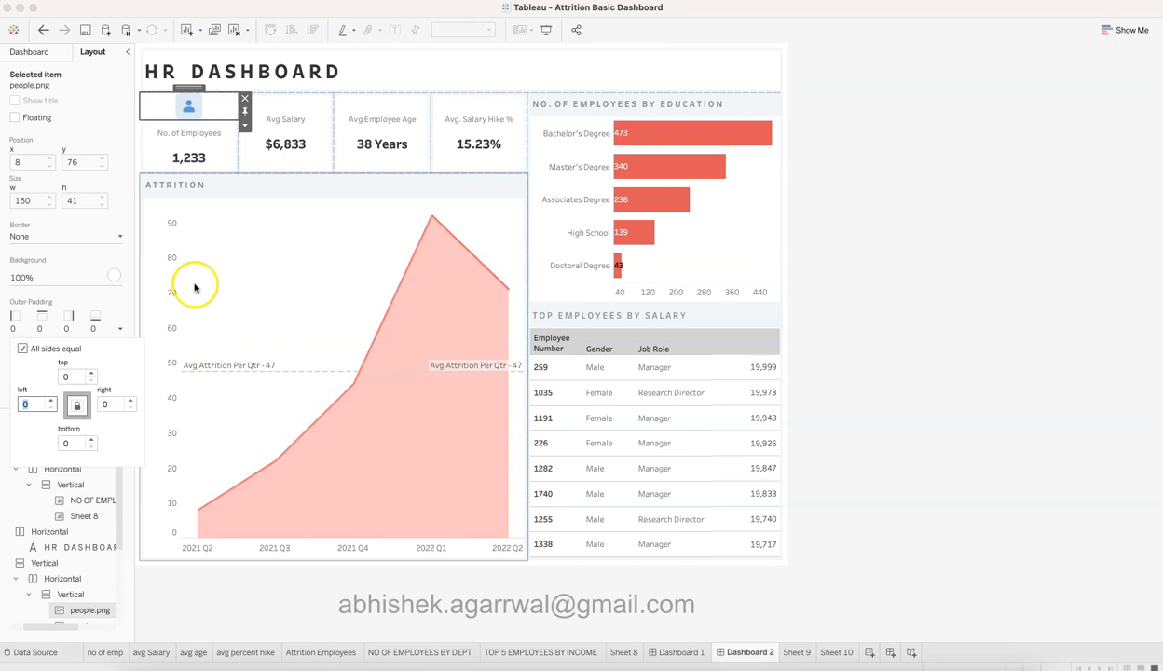
Step: Set the outer padding of the No. of Employees KPI to 0 on all sides
left_click(177, 141)
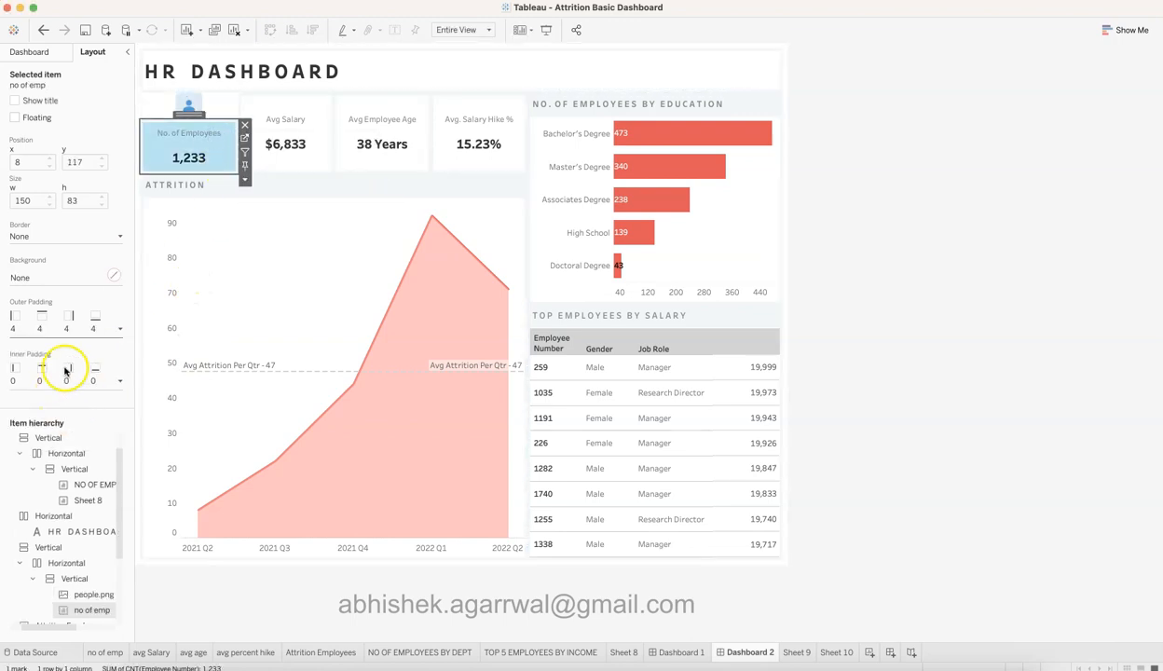
left_click(120, 332)
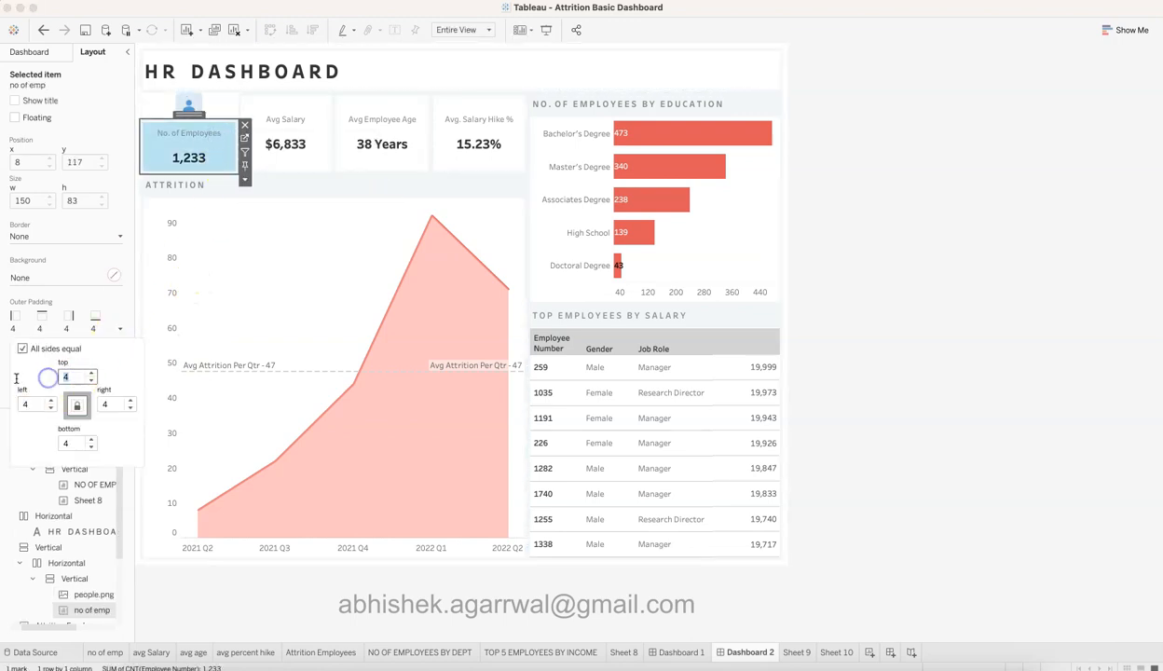
left_click(940, 315)
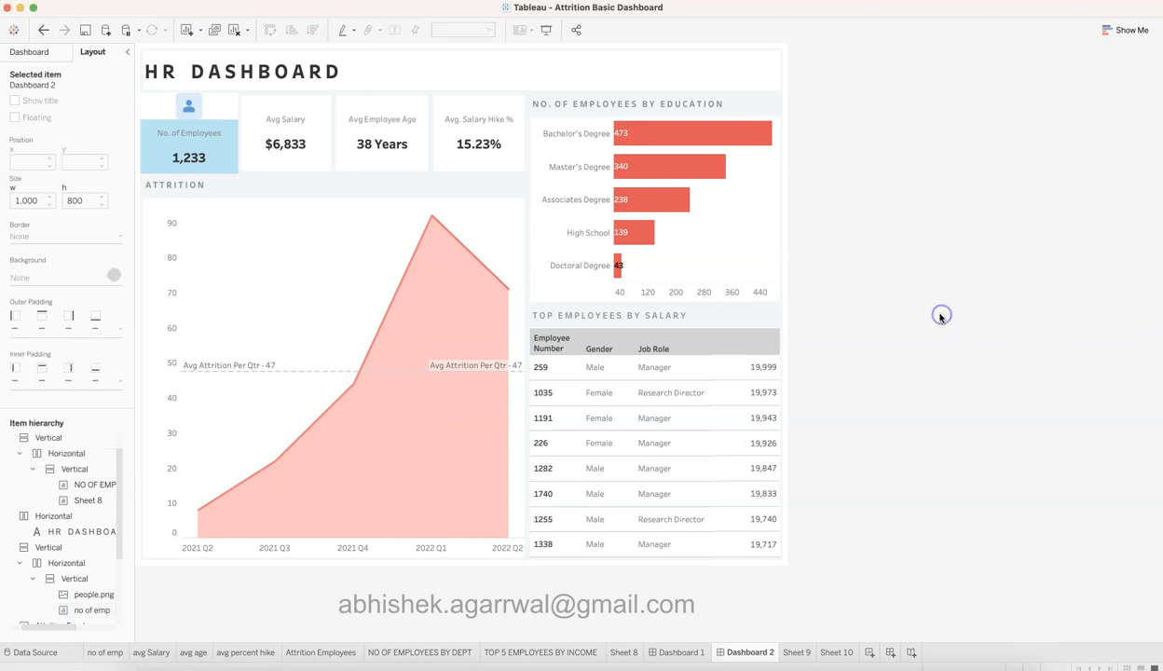
left_click(215, 149)
left_click(1015, 277)
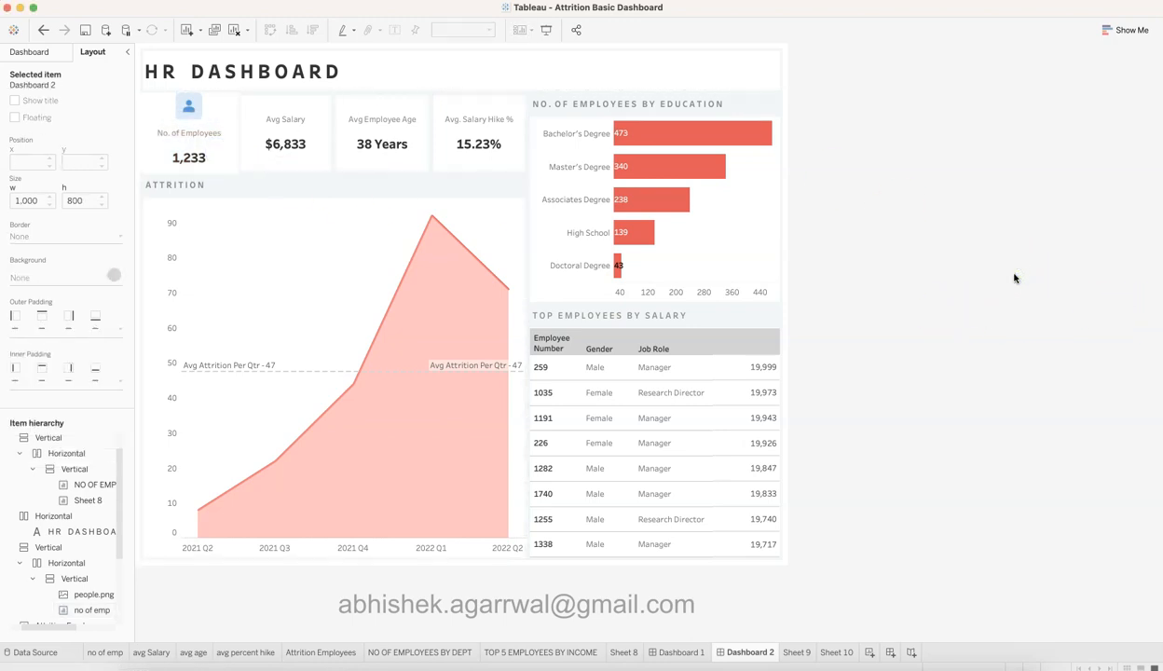
mouse_move(205, 144)
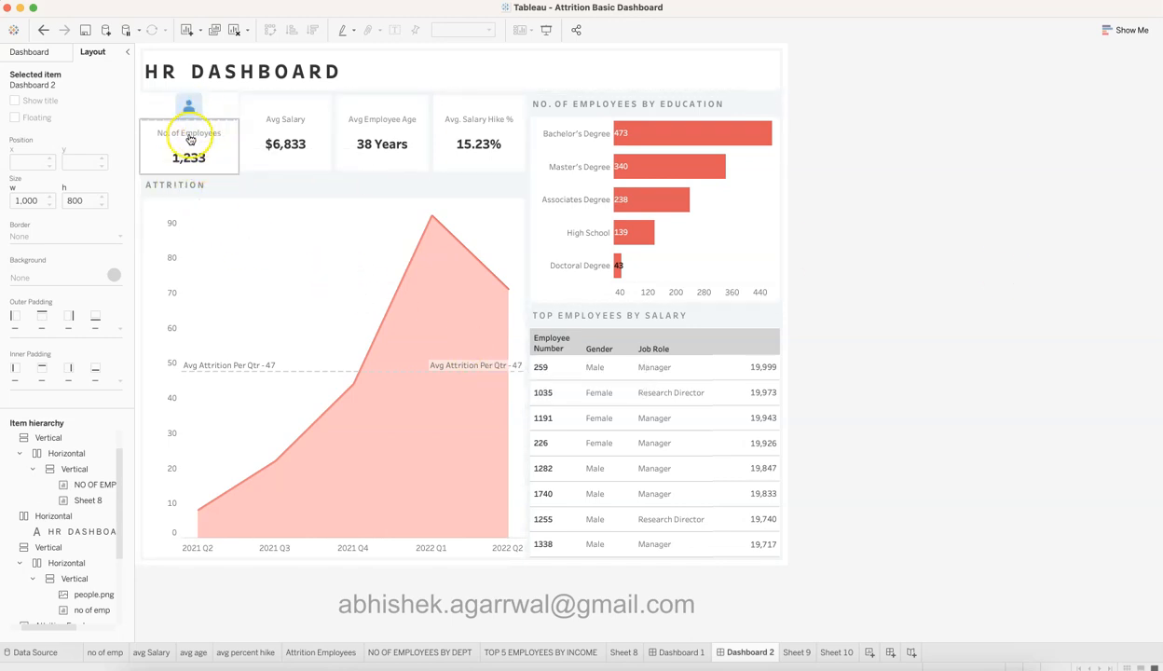
Step: Insert the dollar icon.png image above the Avg Salary KPI, with Fit Image and Center Image enabled
left_click(50, 51)
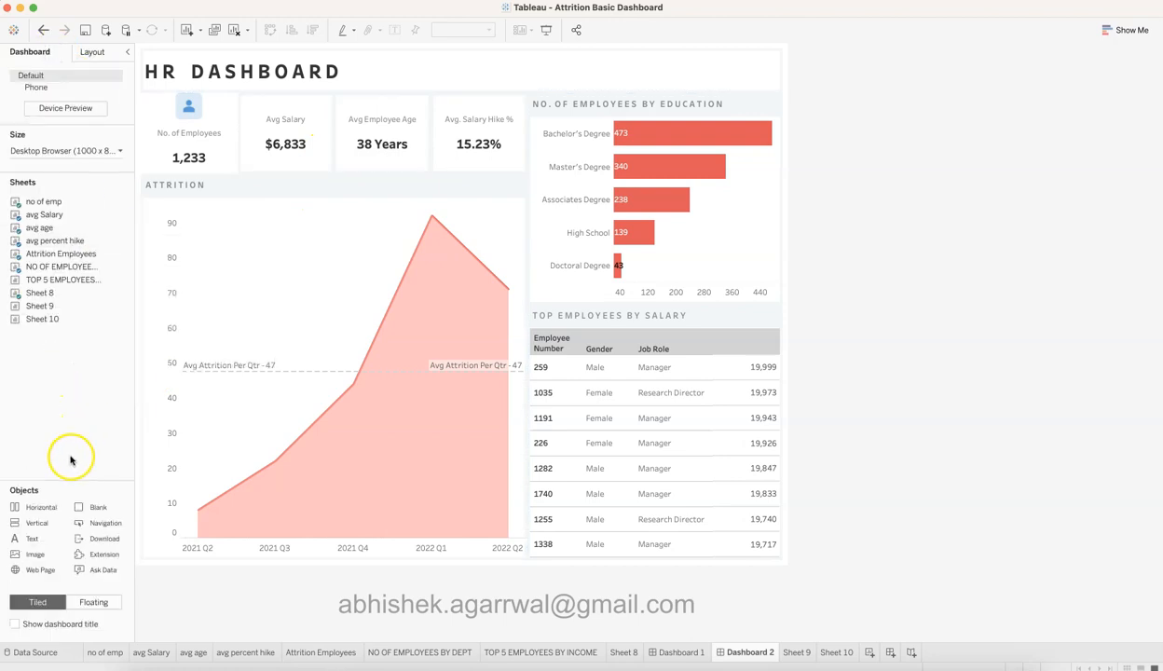
mouse_move(35, 554)
left_mouse_down()
mouse_move(287, 136)
mouse_move(288, 113)
left_mouse_up()
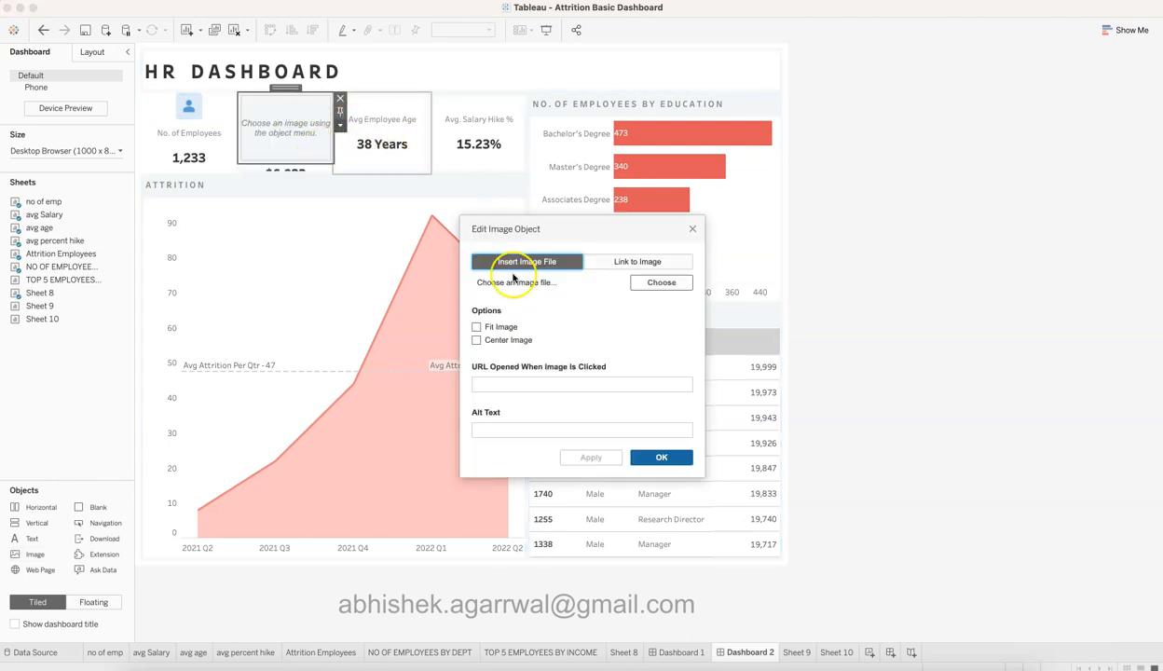
left_click(646, 283)
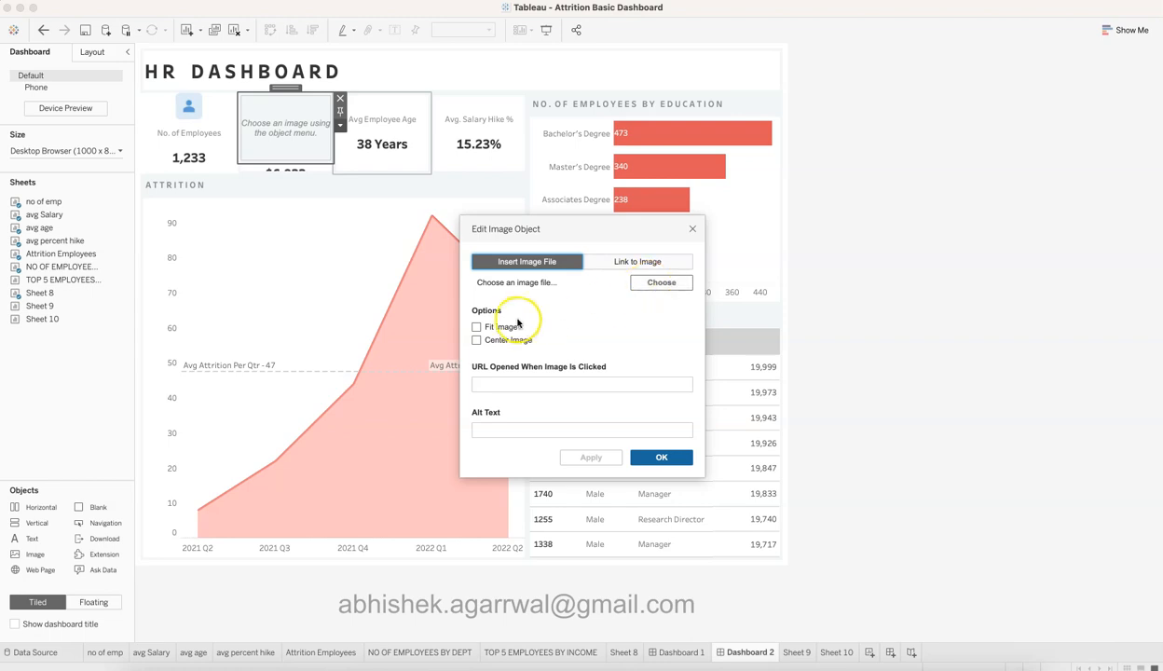
left_click(685, 283)
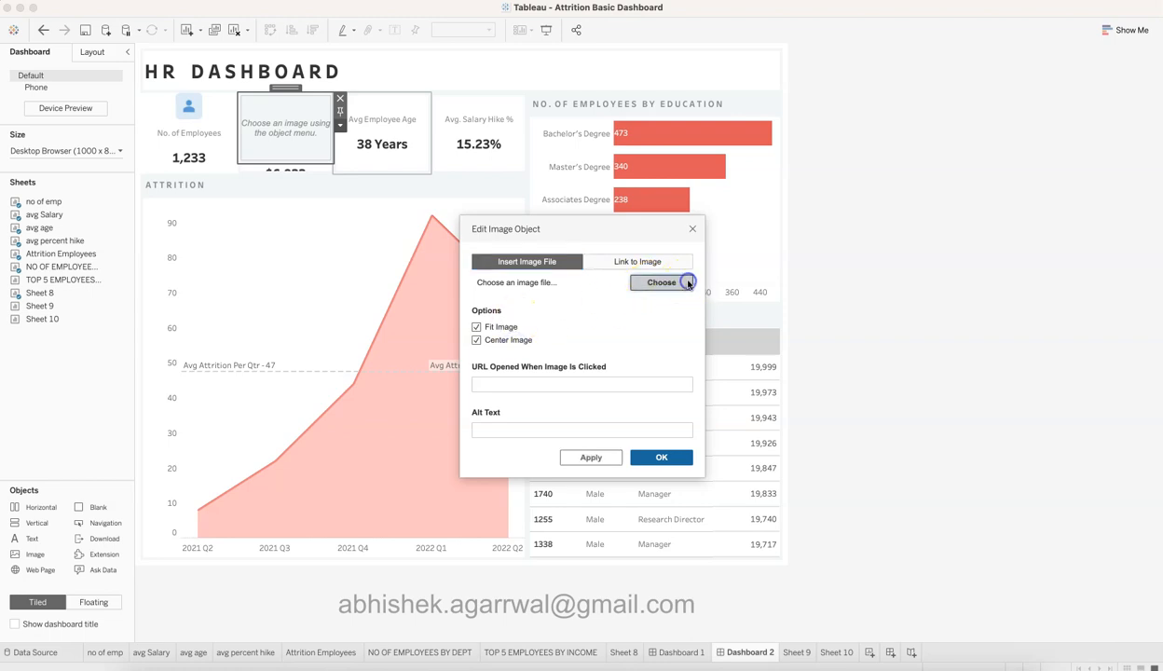
double_click(463, 358)
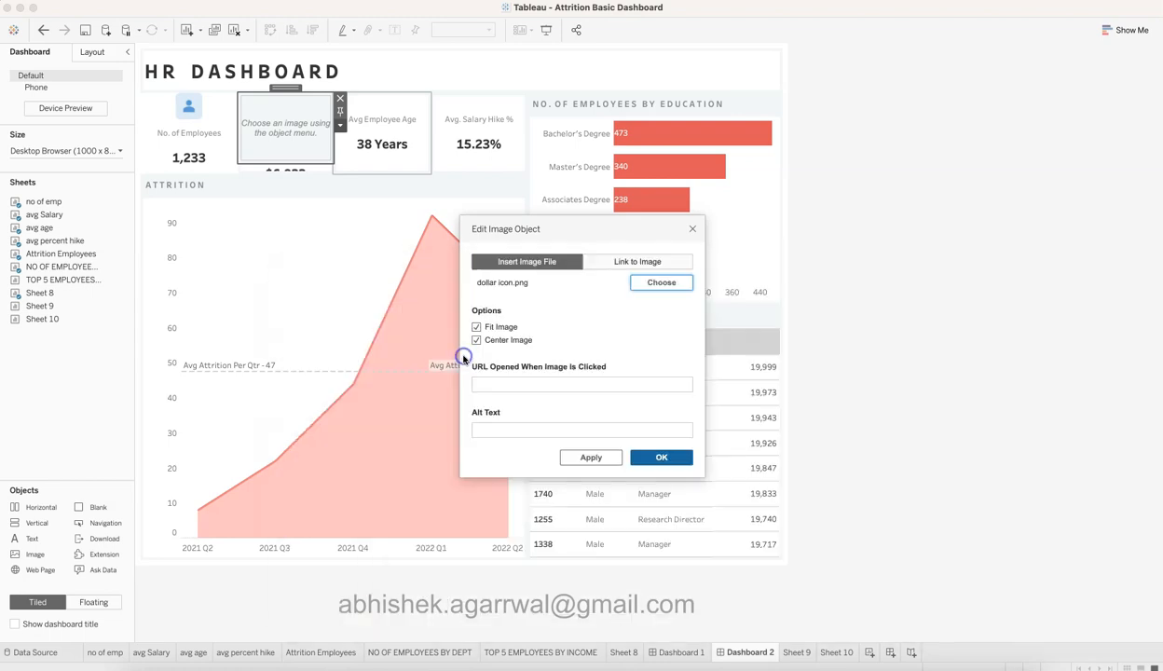
left_click(661, 457)
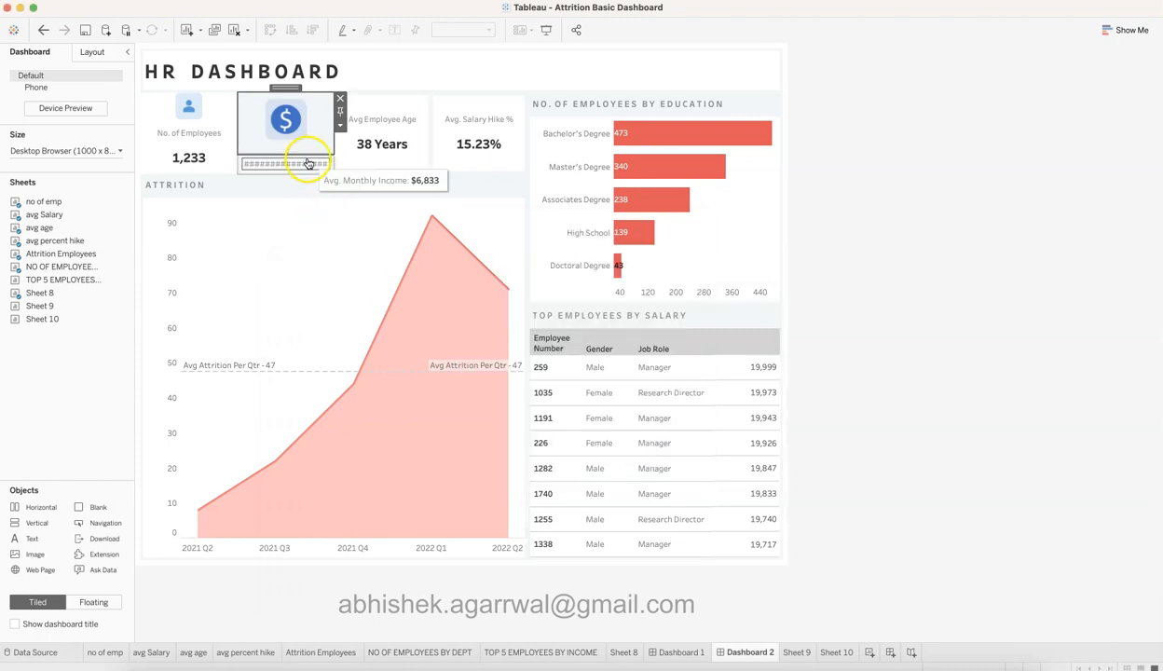
Step: Reduce the height of the dollar icon.png image to about 53 so the Avg Salary KPI has more room
left_click_drag(311, 151, 307, 116)
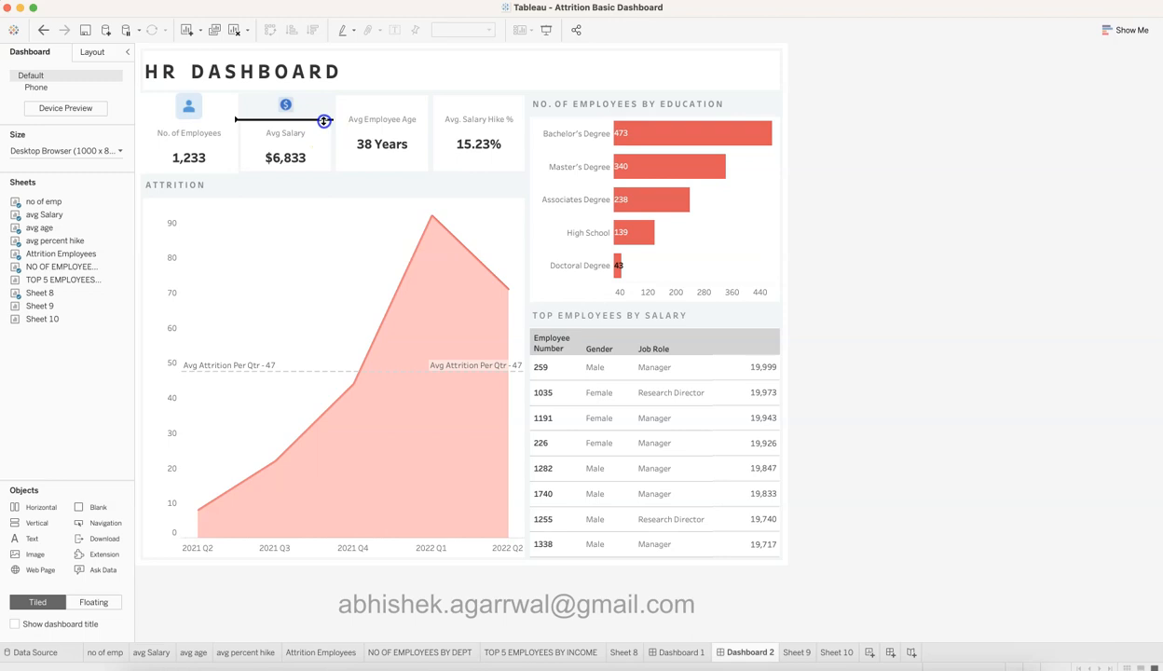
left_click(322, 118)
left_click_drag(322, 129, 322, 130)
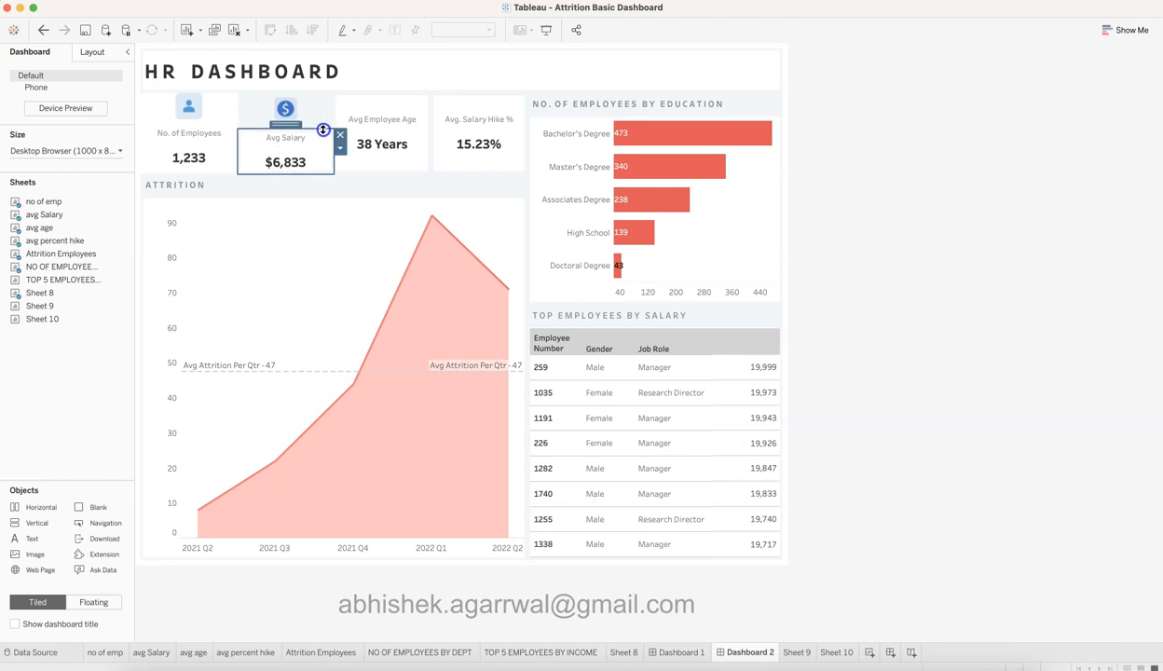
Step: Set the background of the dollar icon.png image to white
left_click(319, 109)
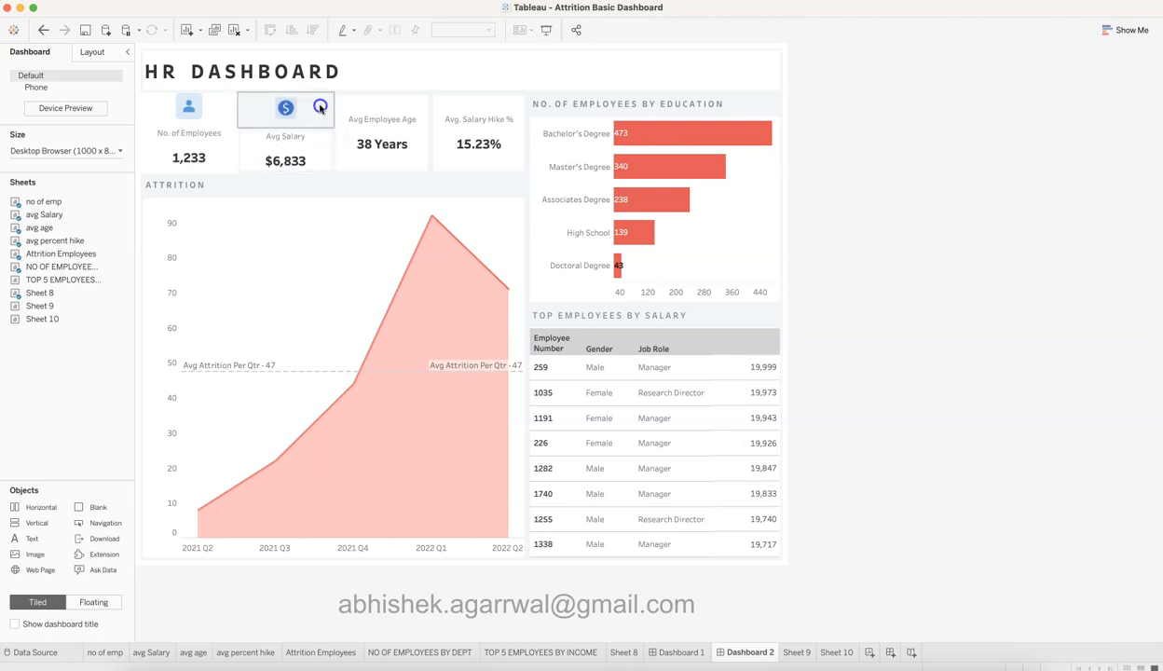
left_click(93, 53)
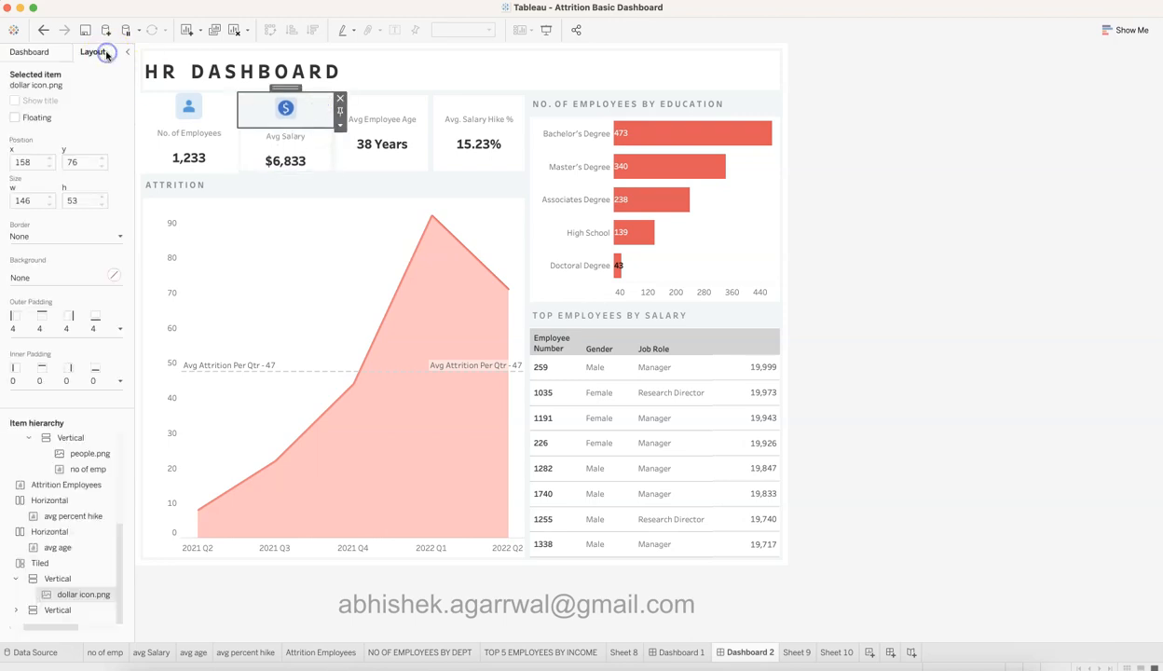
left_click(113, 278)
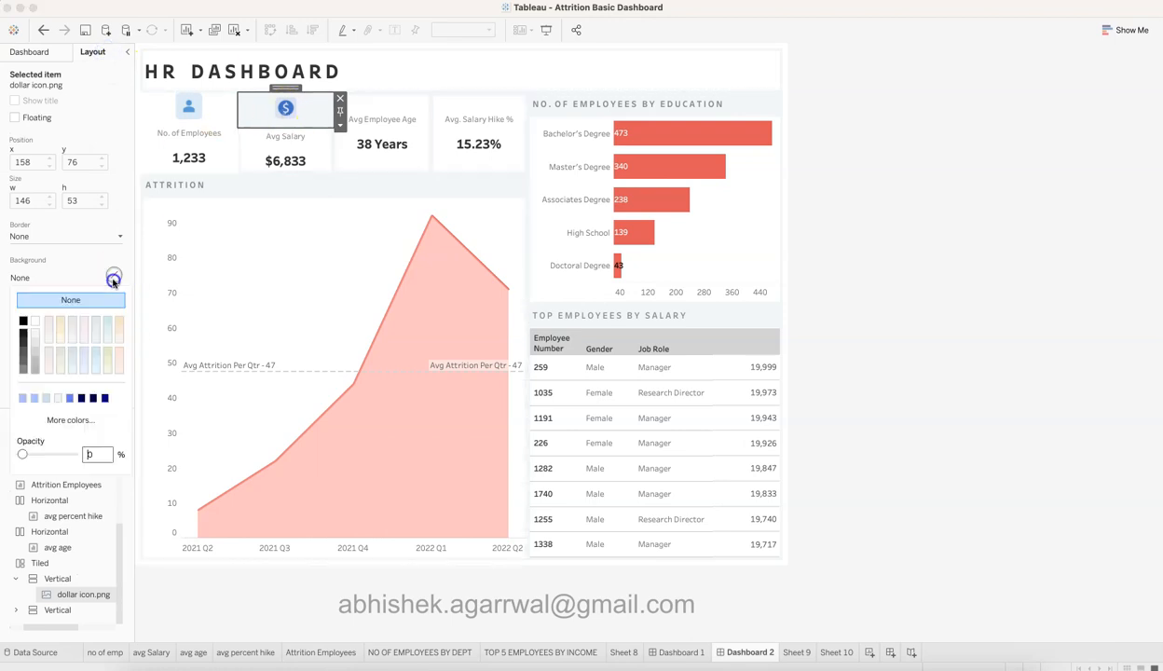
left_click(35, 320)
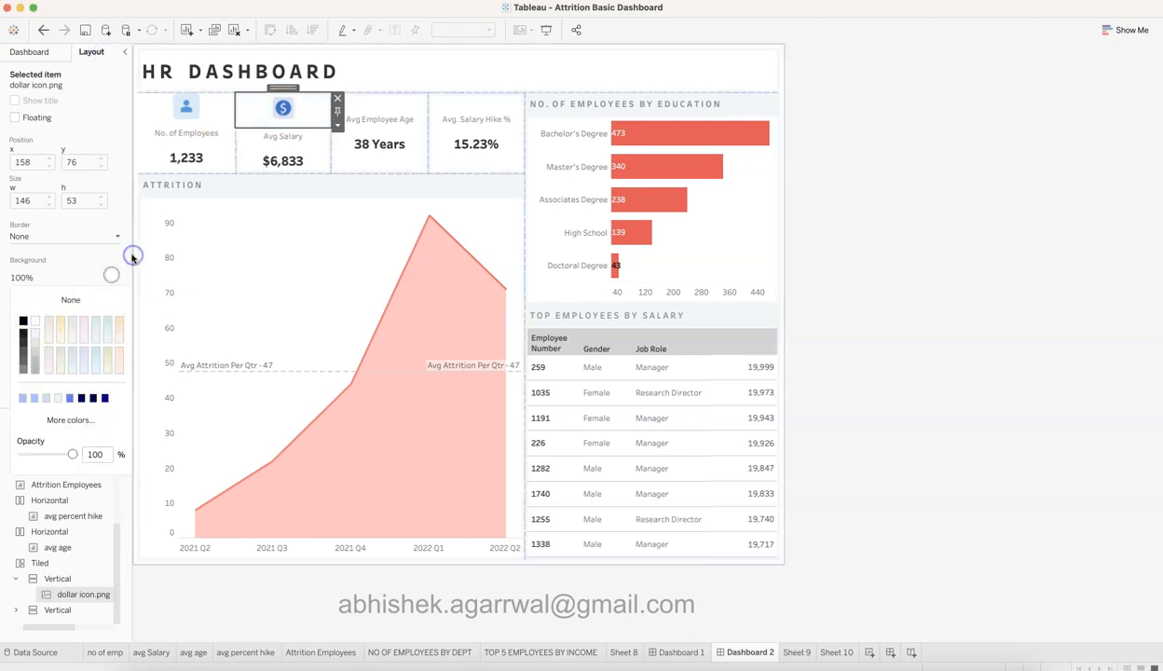
left_click(917, 217)
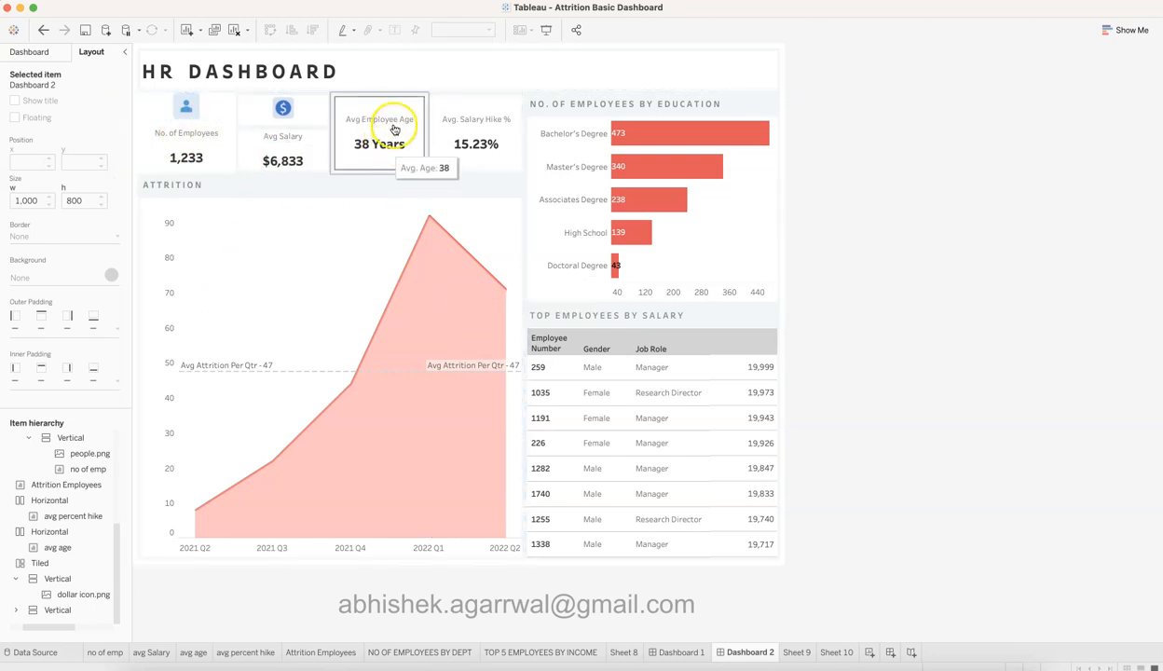
Step: Insert the CALCULATOR.png image above the Avg Employee Age KPI, fitted and centered, and reduce its height to make room for the KPI
left_click(47, 53)
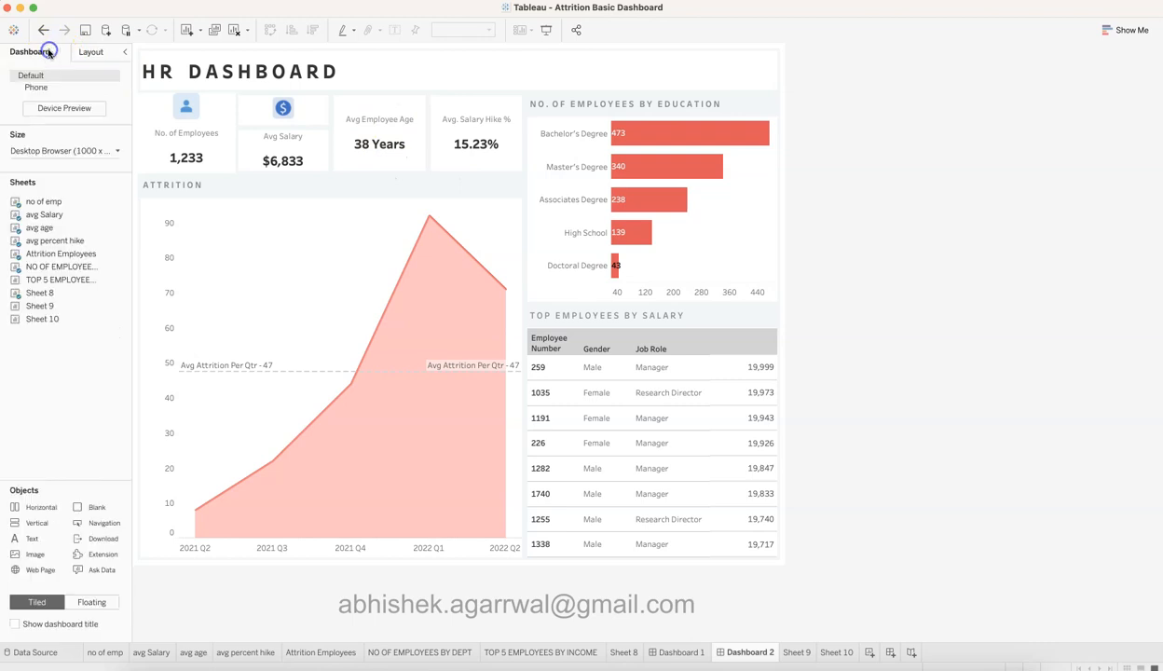
left_click_drag(32, 539, 385, 115)
left_click(500, 326)
left_click(660, 282)
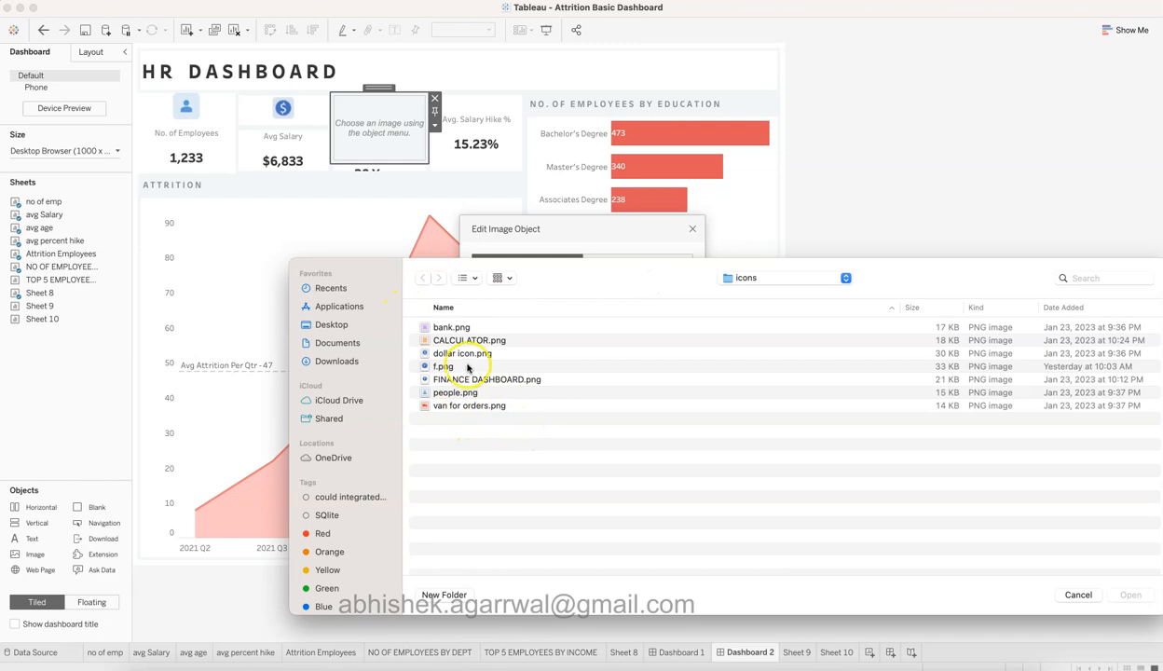
double_click(481, 342)
left_click(477, 340)
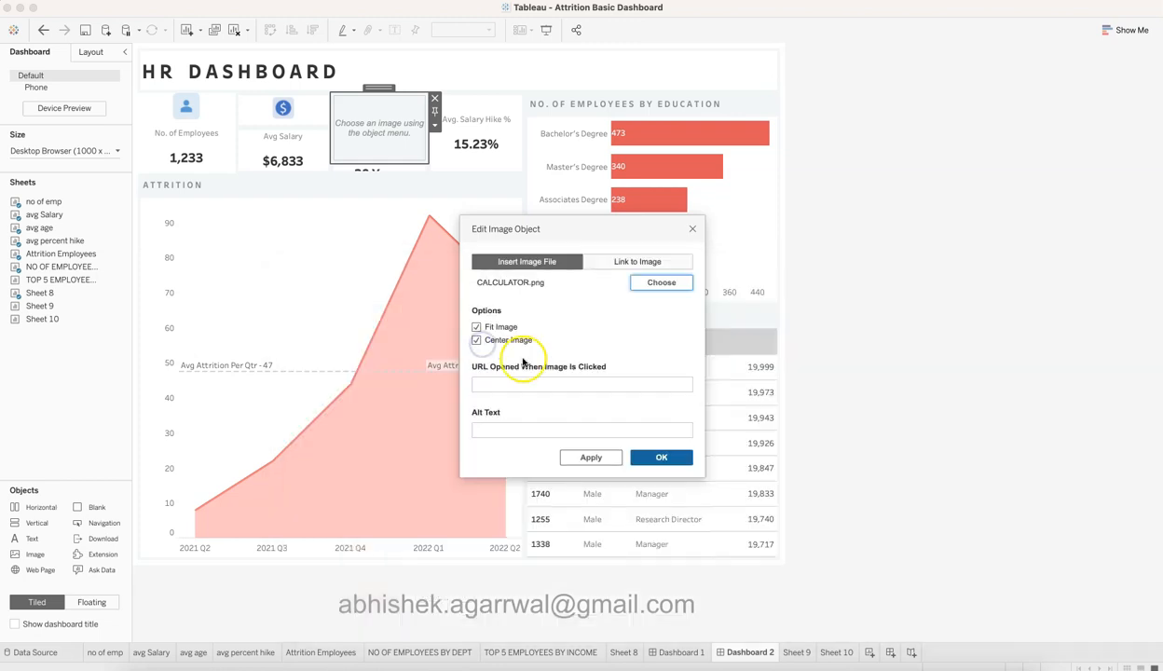
left_click(677, 456)
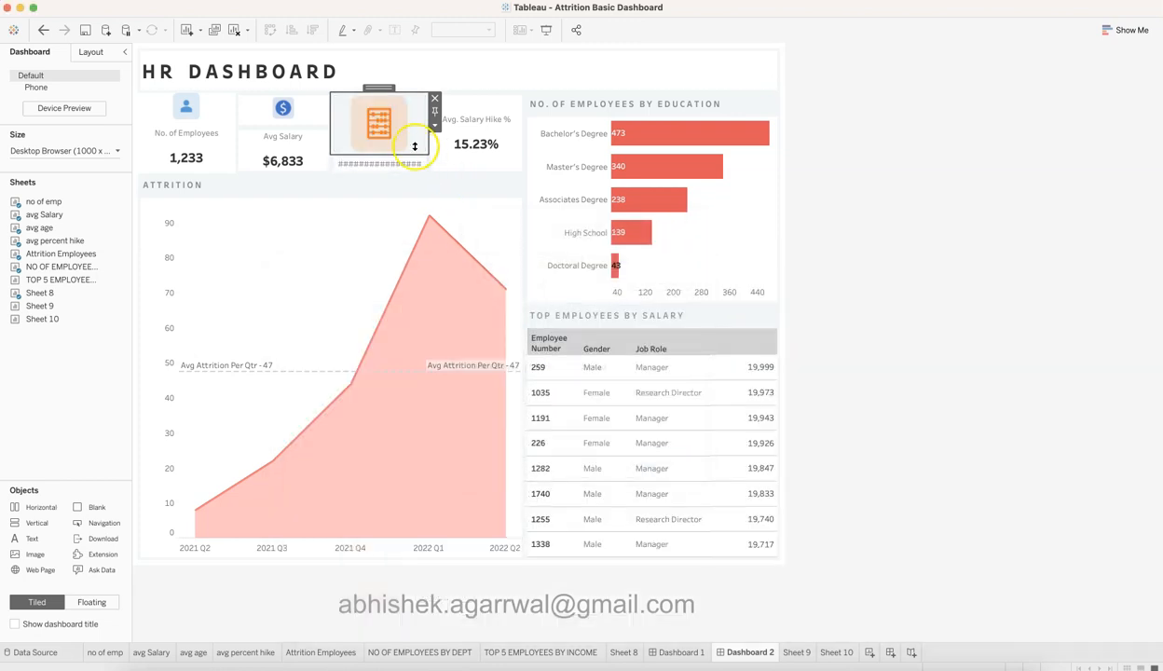
left_click_drag(416, 152, 417, 119)
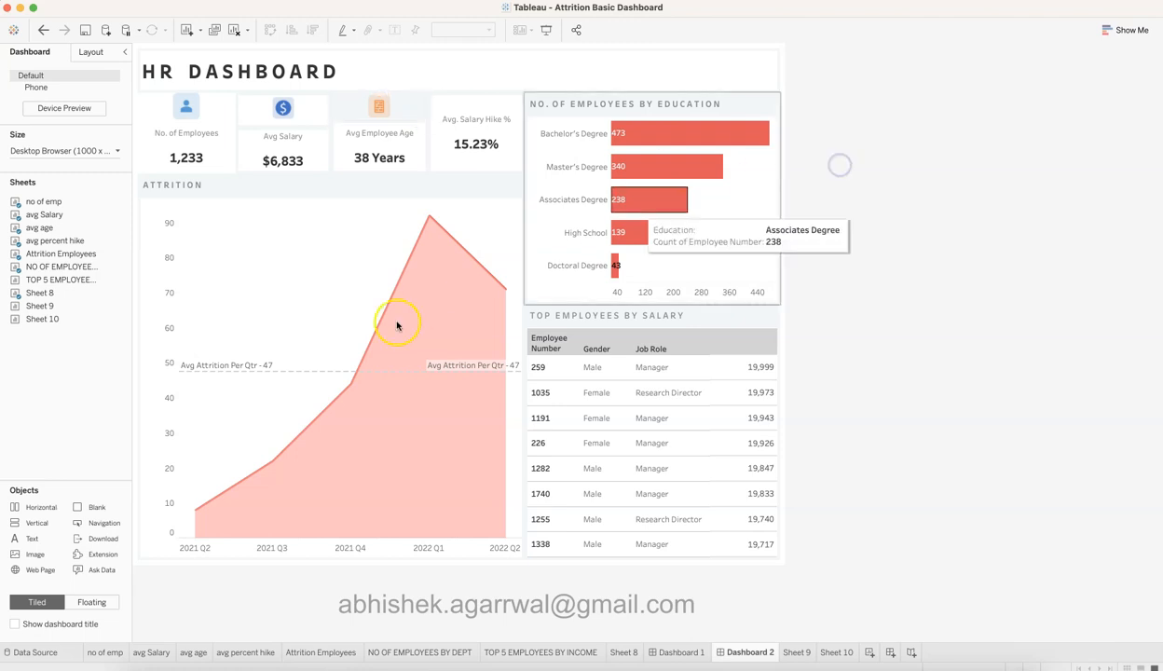
left_click(410, 109)
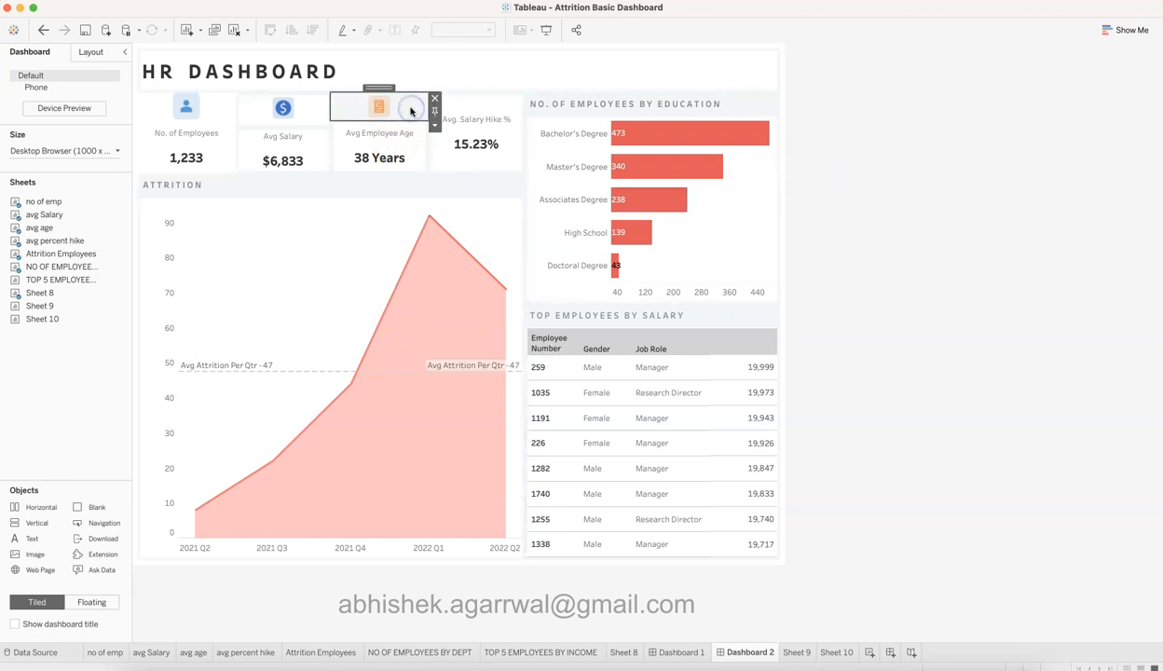
Step: Insert the bank.png image above the Avg. Salary Hike % KPI, fitted and centered, and reduce its height to make room for the KPI
mouse_move(44, 551)
left_mouse_down()
mouse_move(428, 160)
mouse_move(489, 105)
mouse_move(489, 118)
left_mouse_up()
left_click(501, 325)
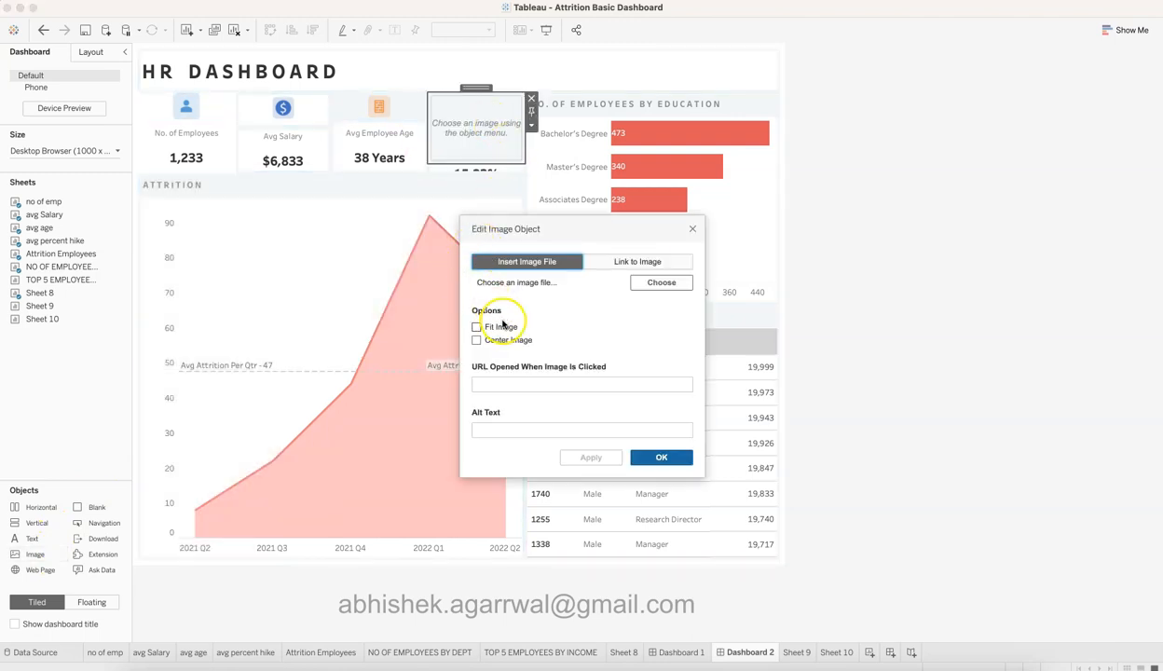
left_click(661, 282)
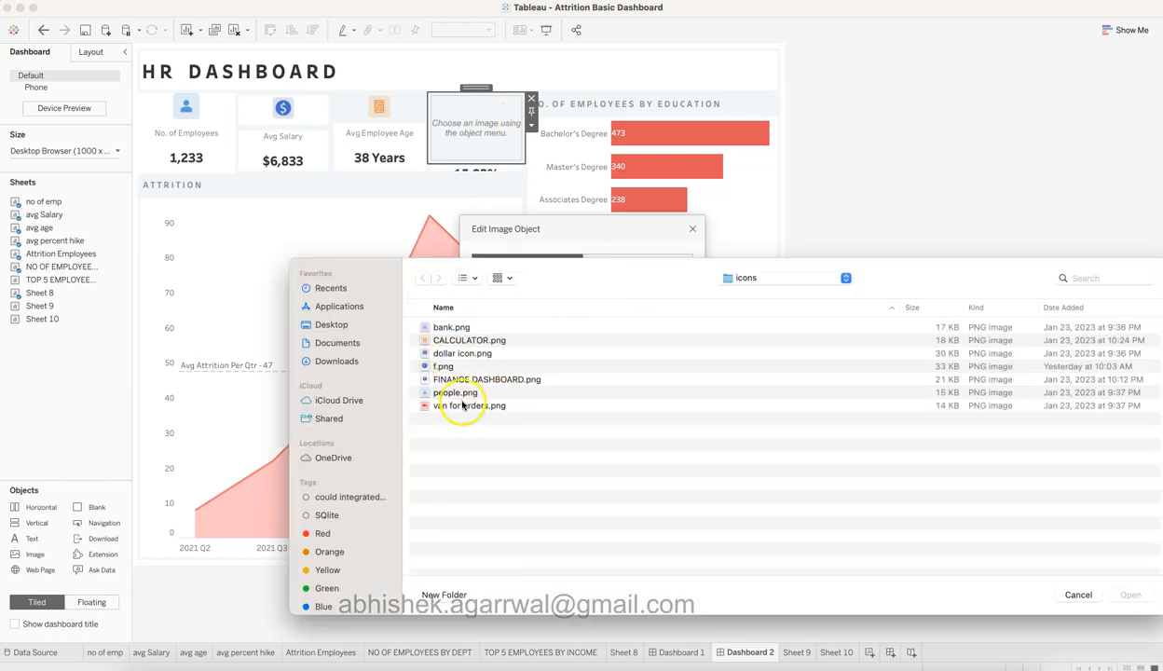
double_click(449, 326)
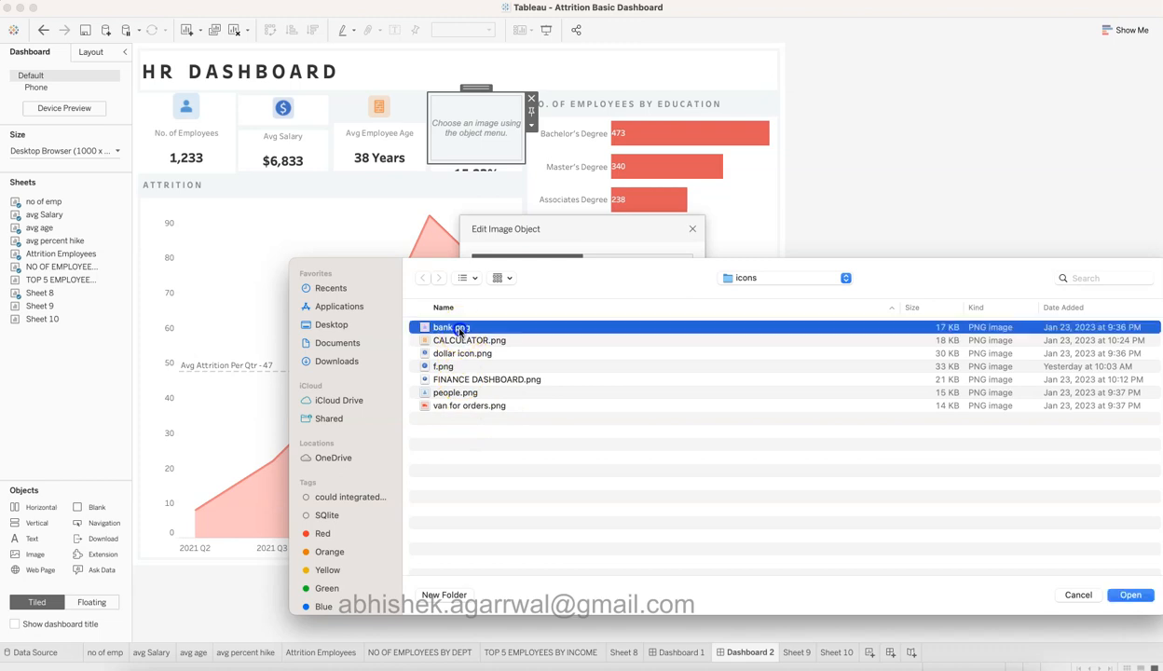
left_click(660, 457)
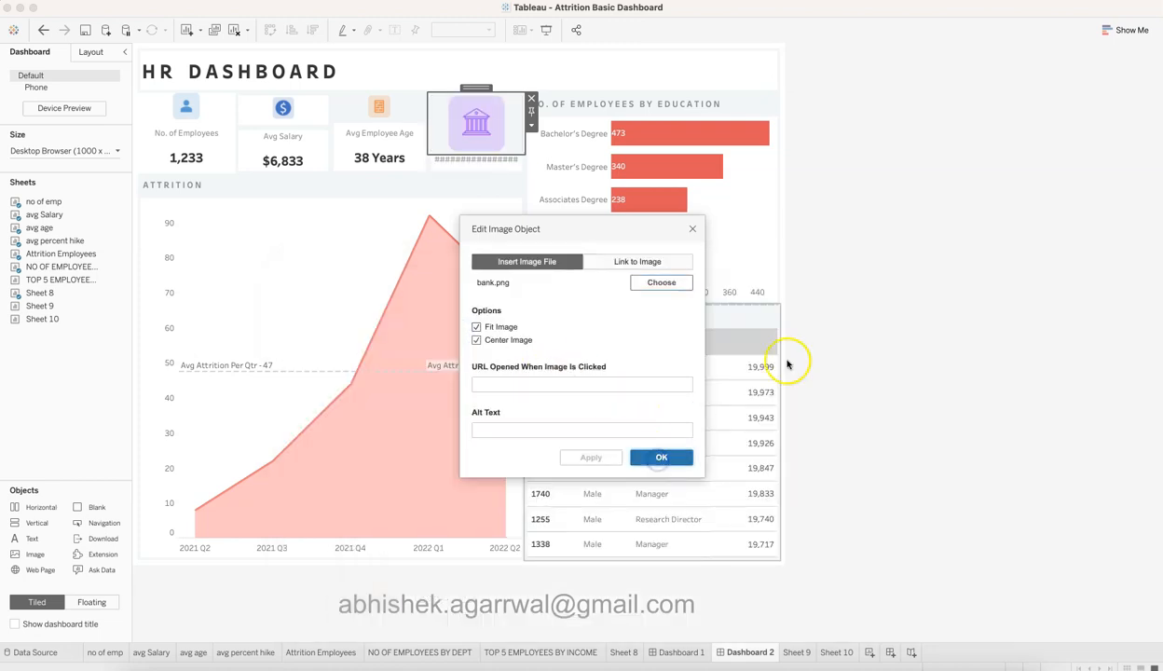
left_click_drag(517, 155, 515, 119)
left_click(478, 211)
Step: Examine the containers holding the KPI icons on Dashboard 2 and their layout properties
left_click(300, 113)
left_click(187, 109)
left_click(200, 125)
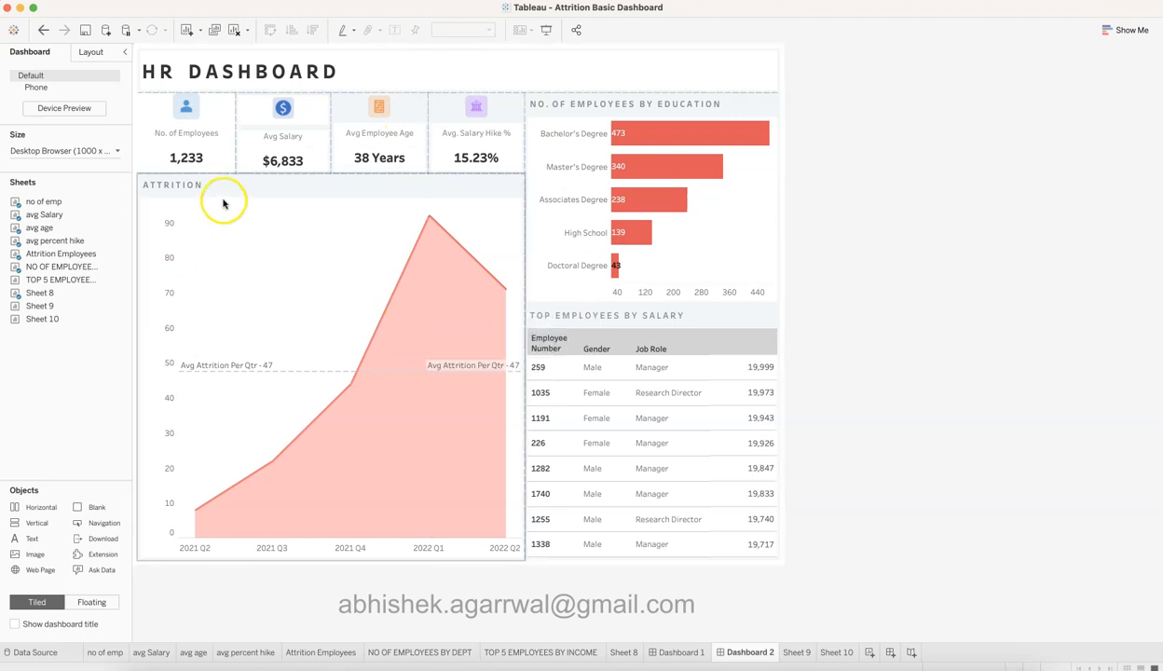
left_click(220, 103)
left_click_drag(195, 90, 193, 88)
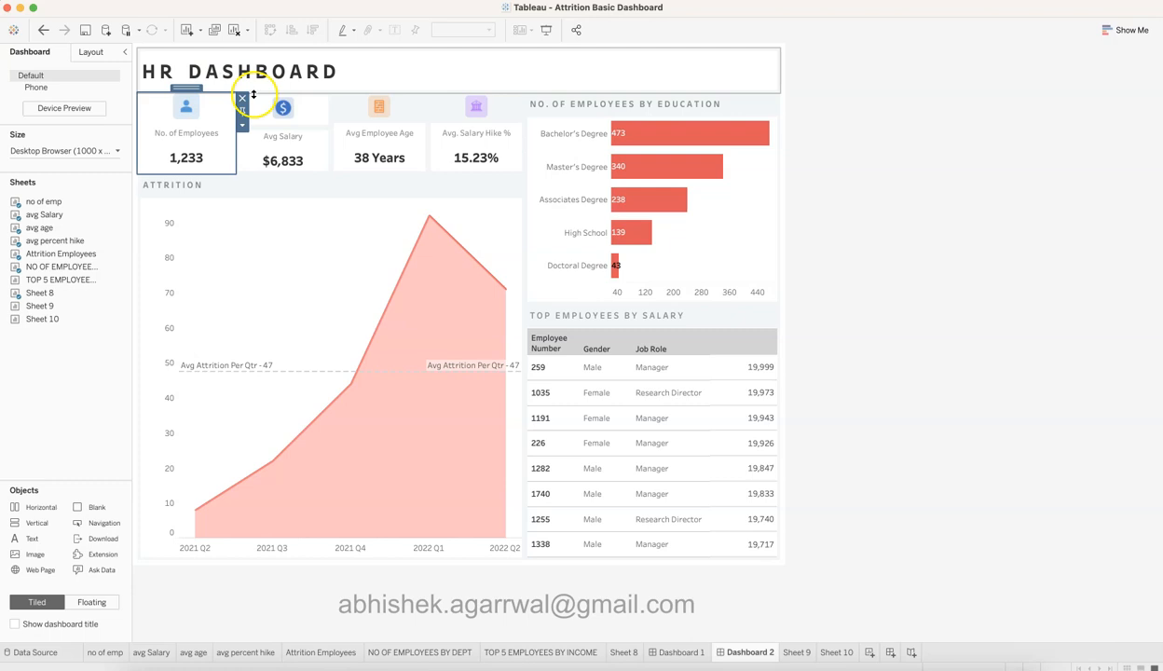
left_click(284, 101)
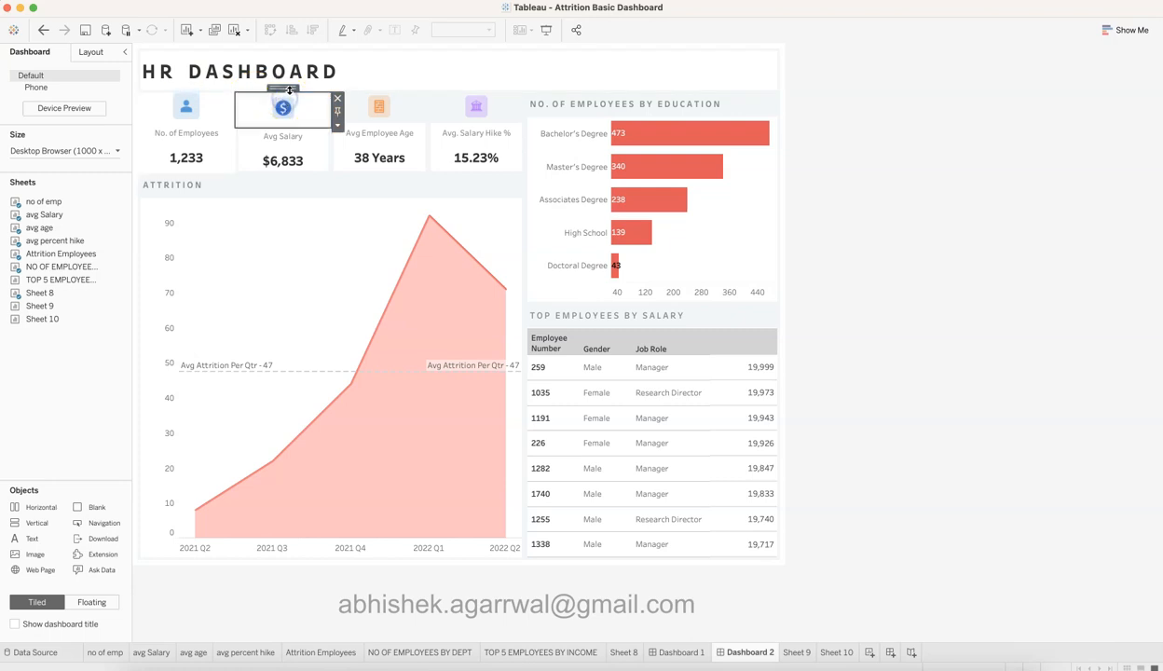
left_click(91, 50)
left_click(53, 594)
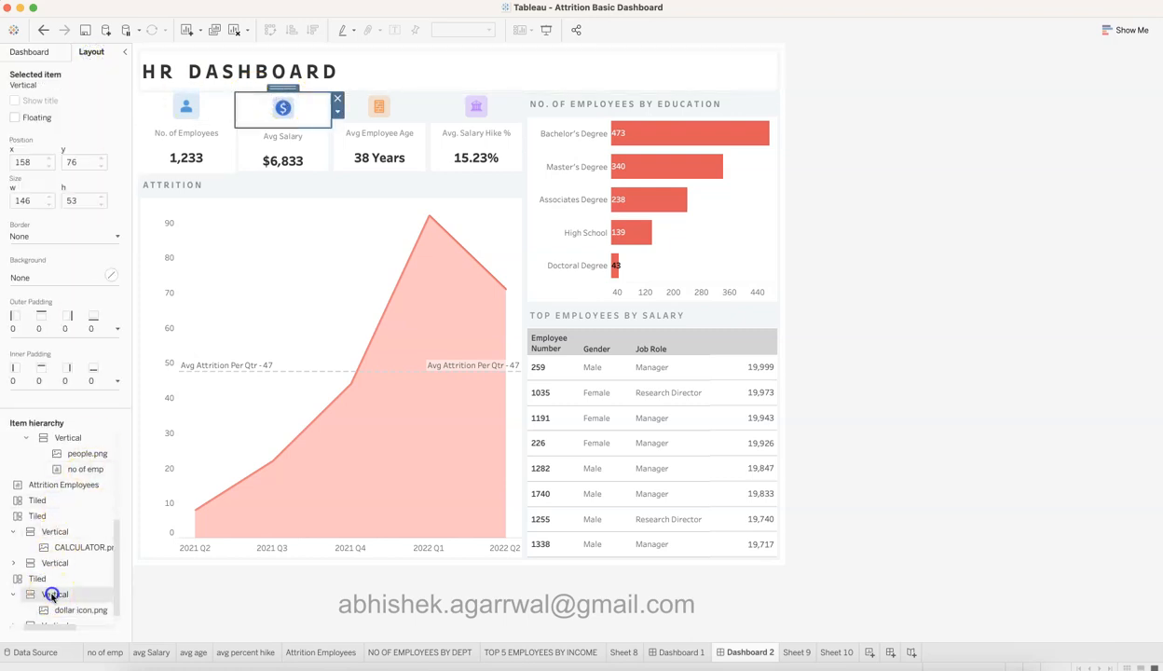
left_click(250, 194)
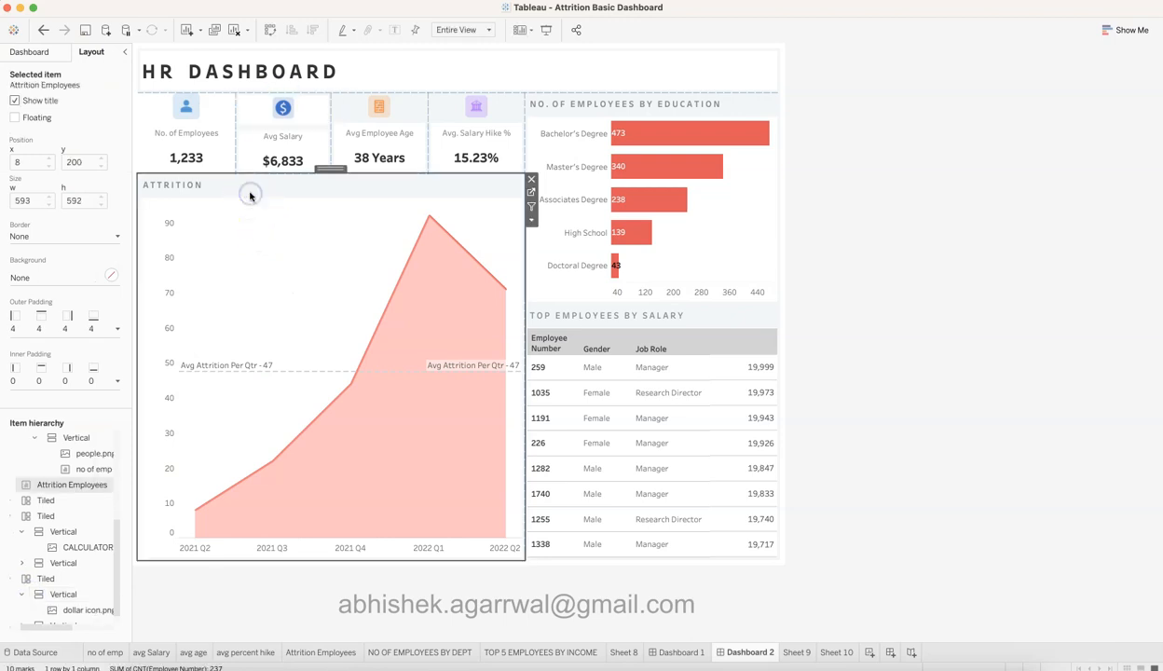
left_click(463, 104)
double_click(473, 88)
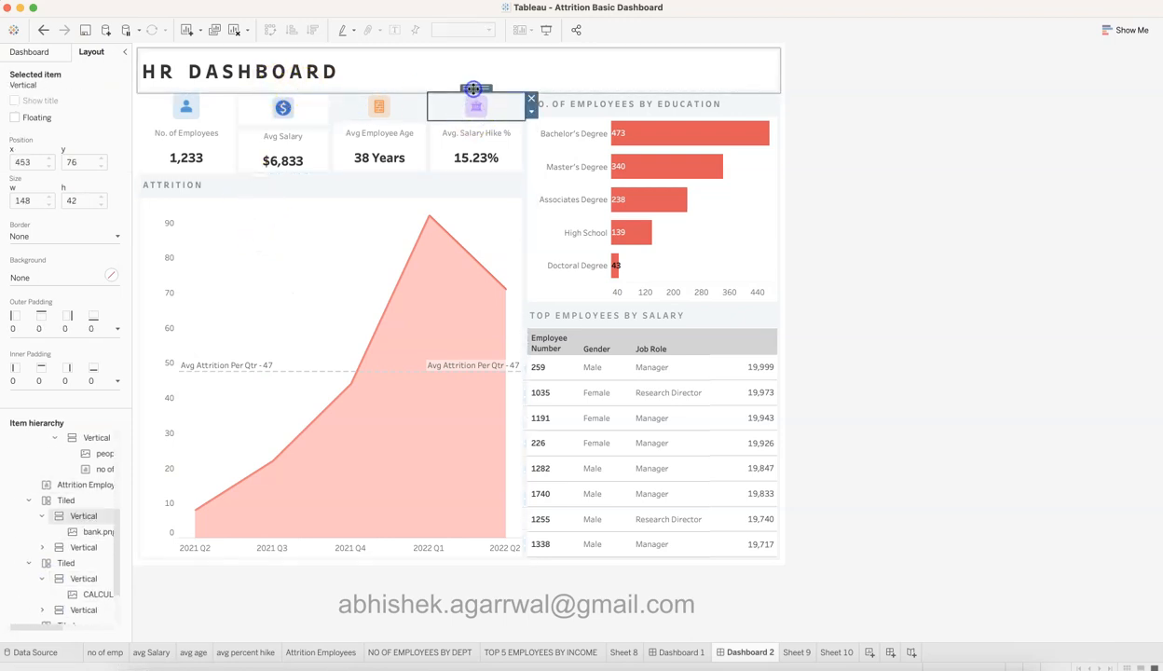
double_click(473, 88)
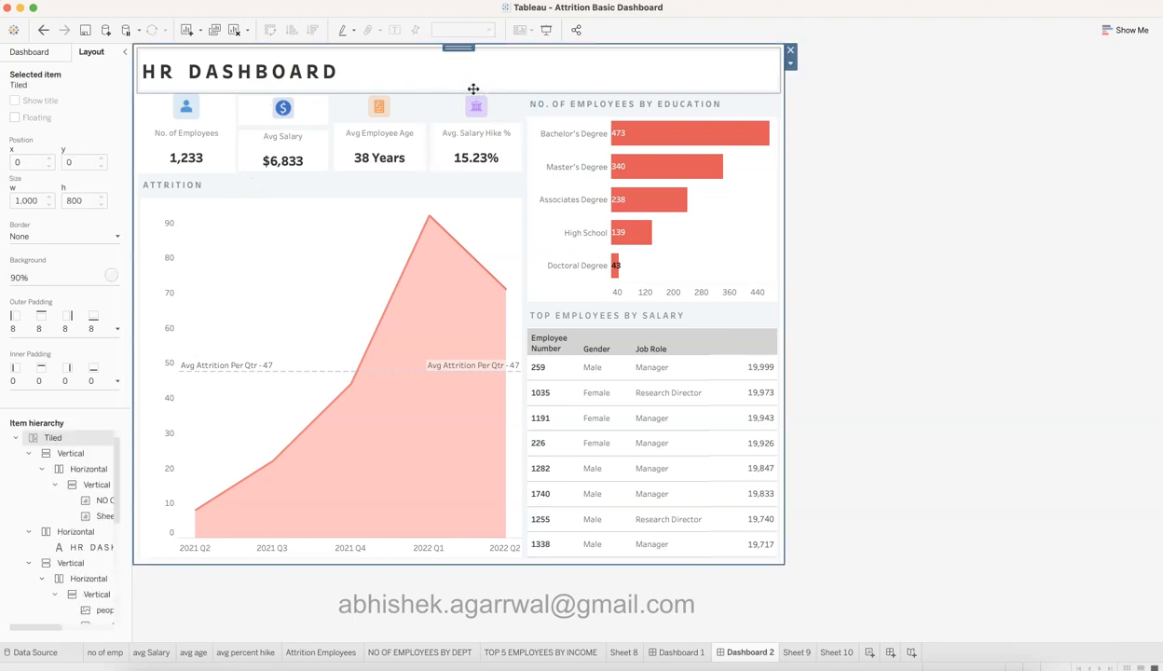
left_click(914, 242)
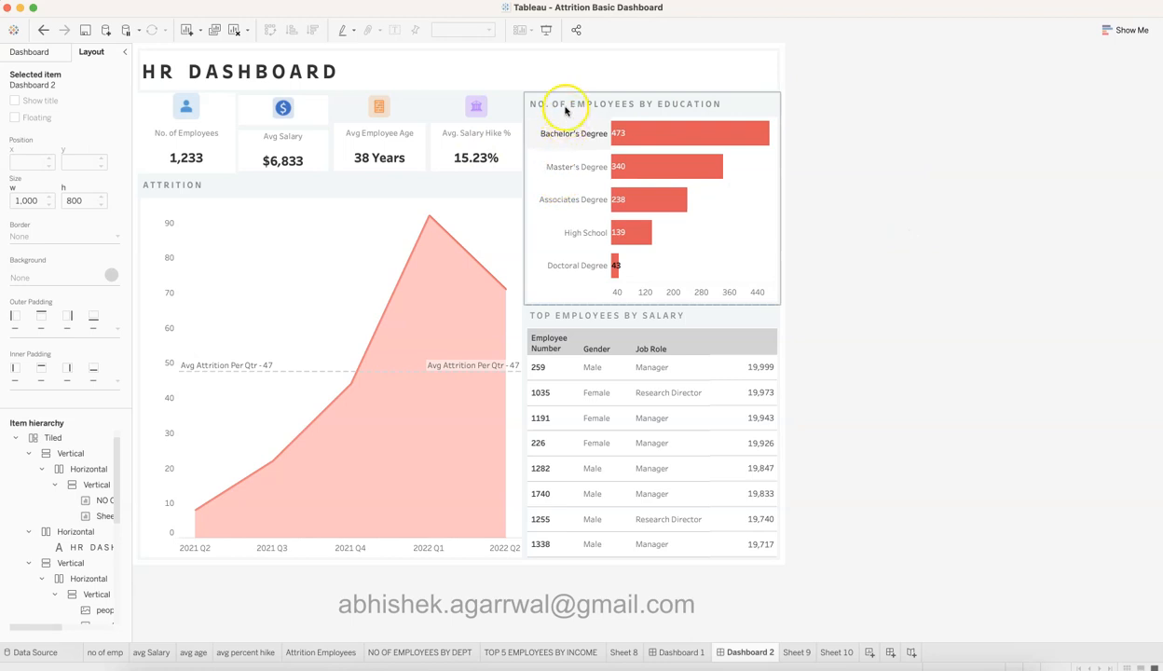
Step: Compare the spacing around the KPIs and charts on Dashboard 1 with that on Dashboard 2
left_click(673, 654)
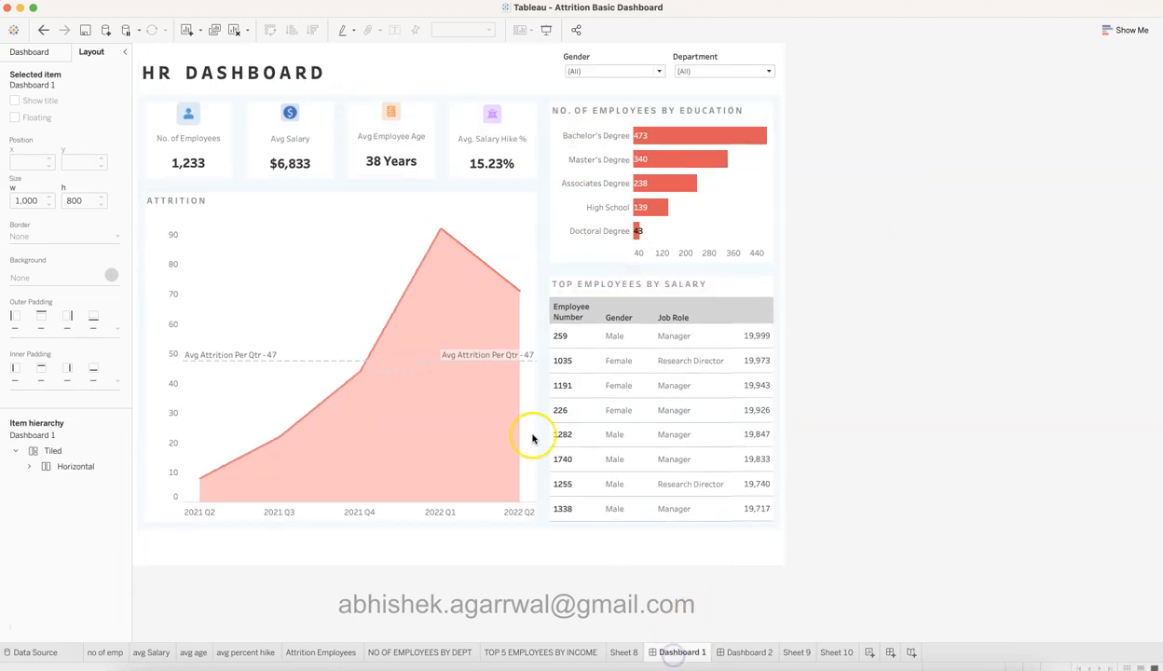
left_click(916, 244)
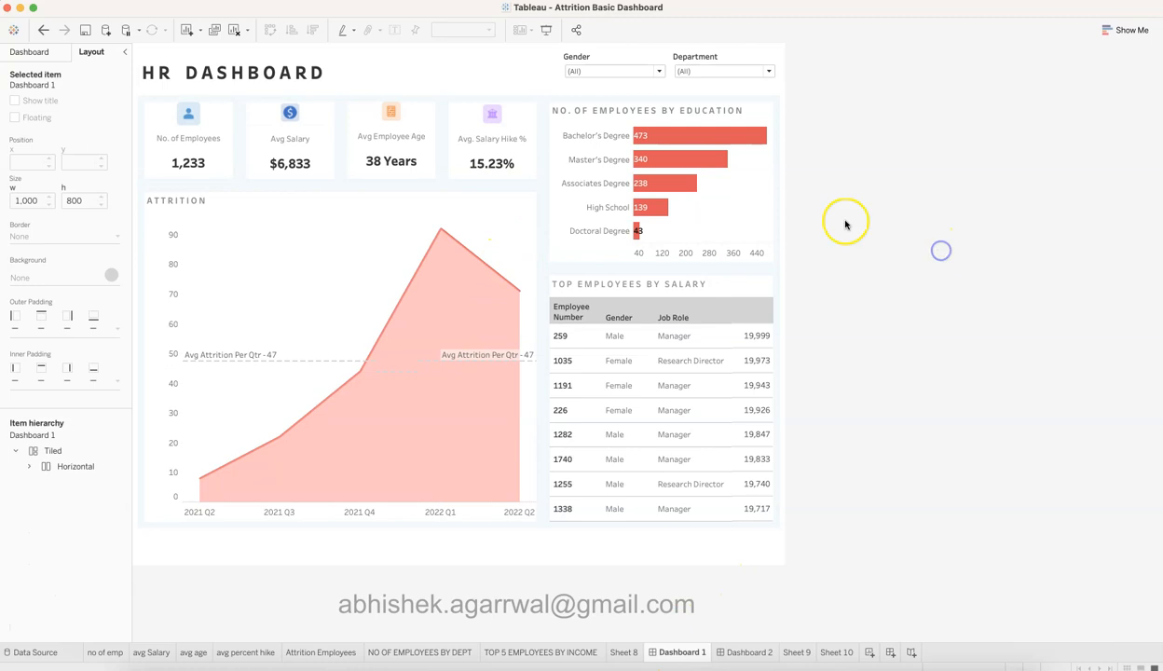
left_click(750, 652)
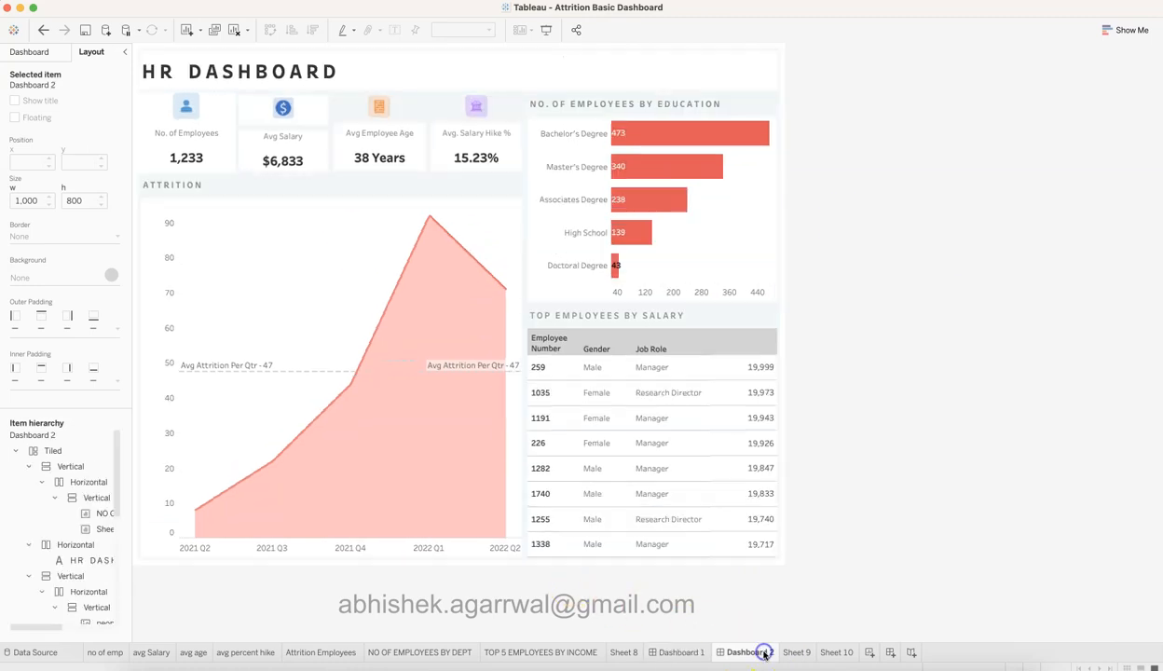
Step: Set the outer padding of the vertical container around the No. of Employees KPI to 10 on all sides
left_click(220, 107)
double_click(191, 86)
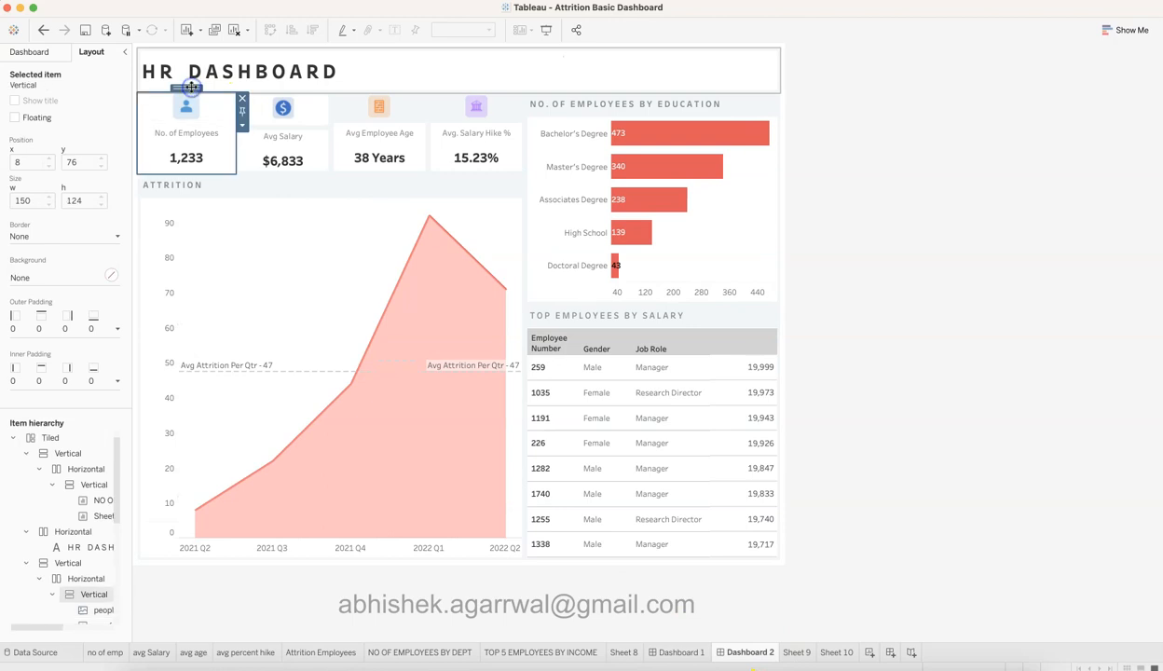
left_click(116, 378)
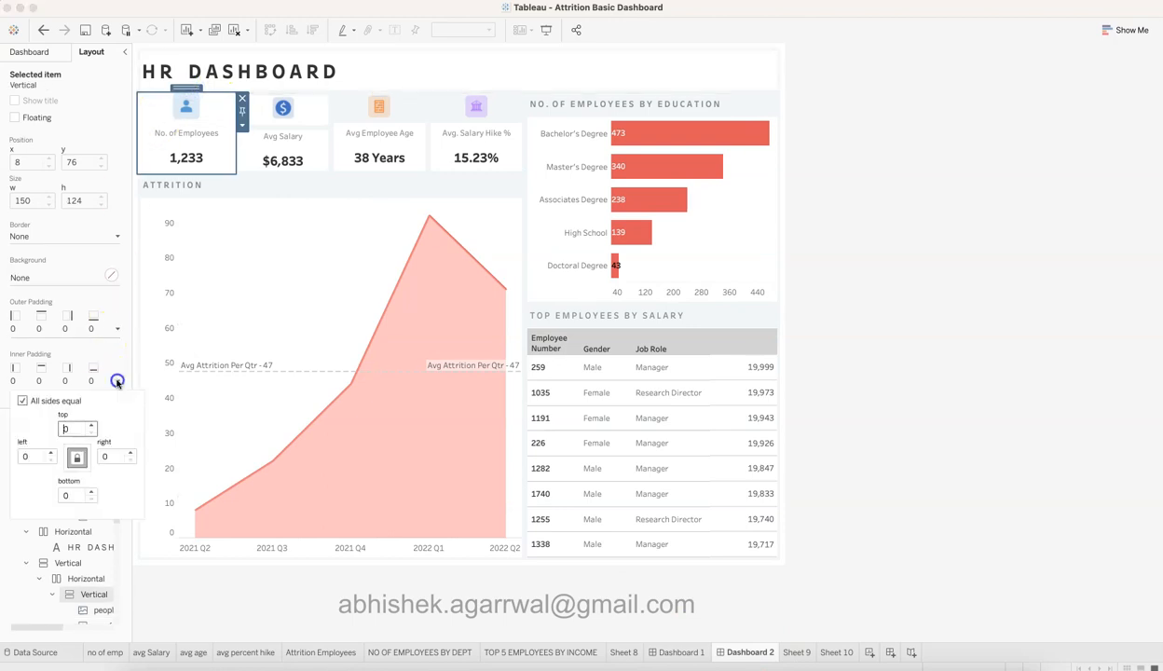
left_click(116, 328)
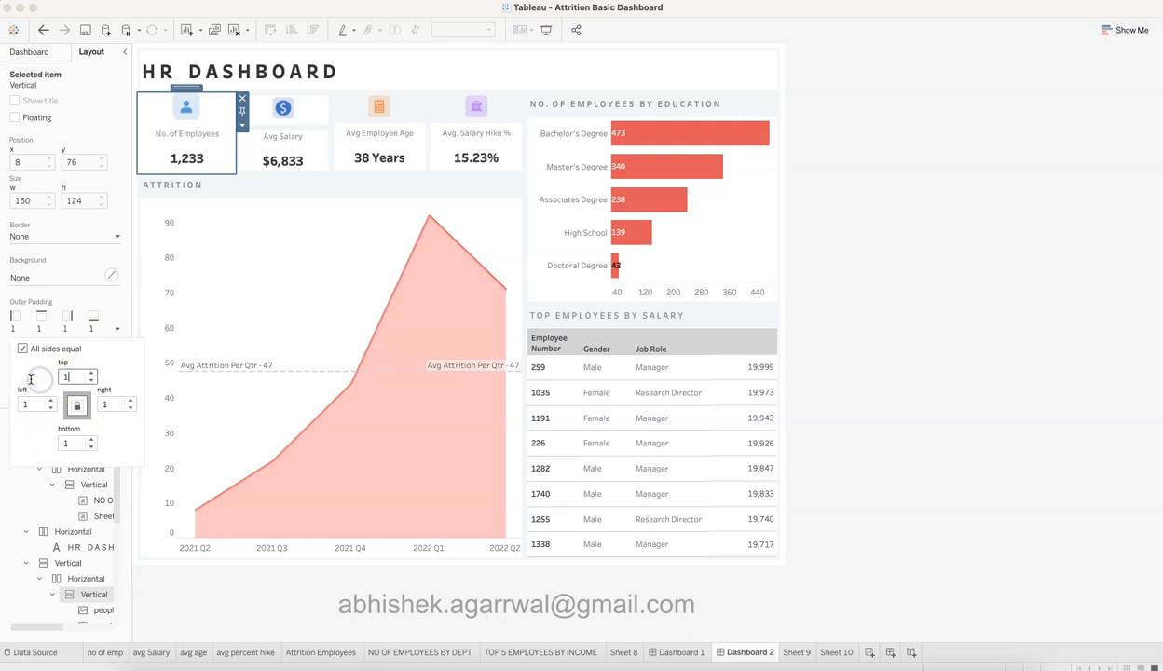
type("10")
key("Tab")
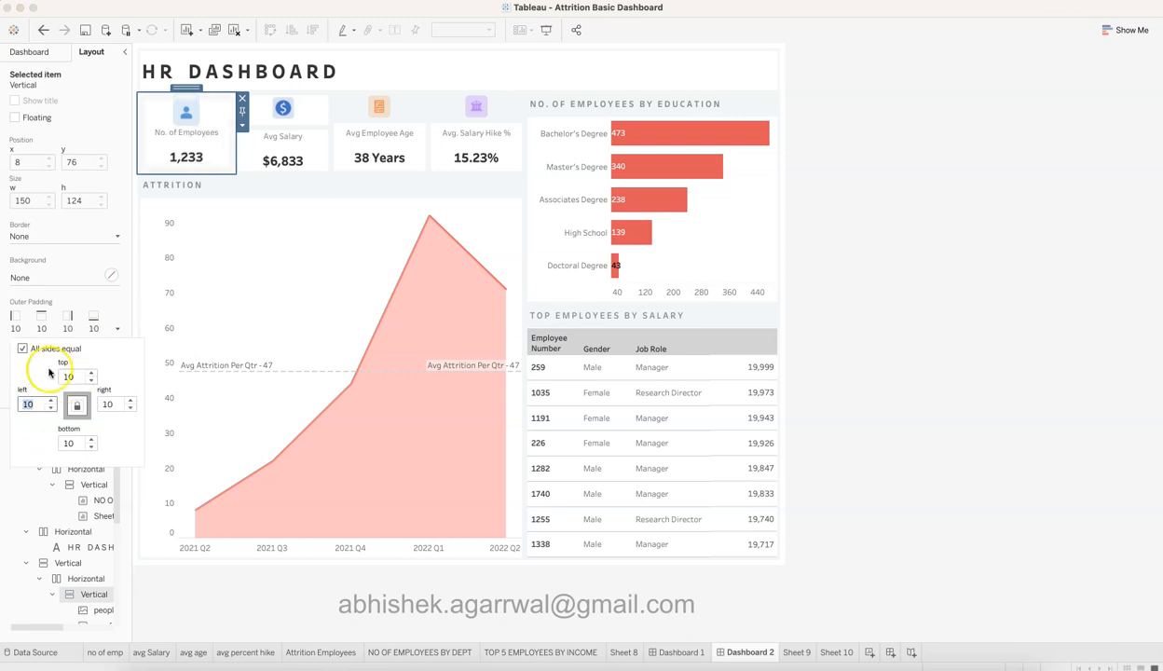
Step: Try an outer padding of 10 on the vertical container directly around dollar icon.png, and undo it
left_click(303, 108)
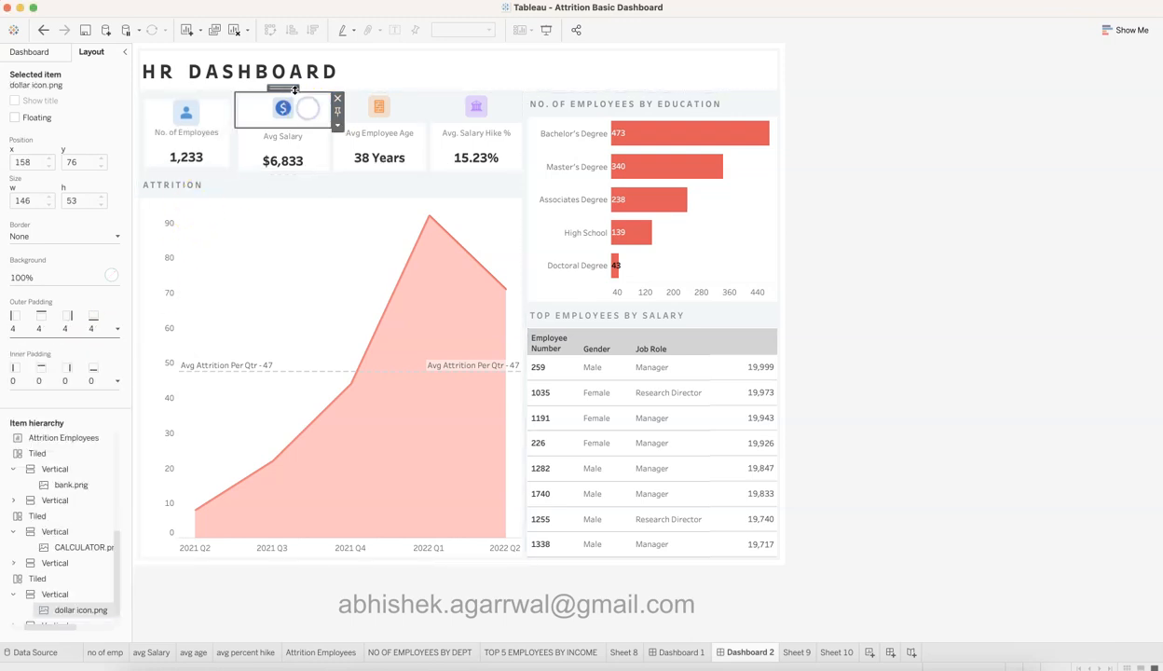
left_click(116, 328)
type("10")
key("Tab")
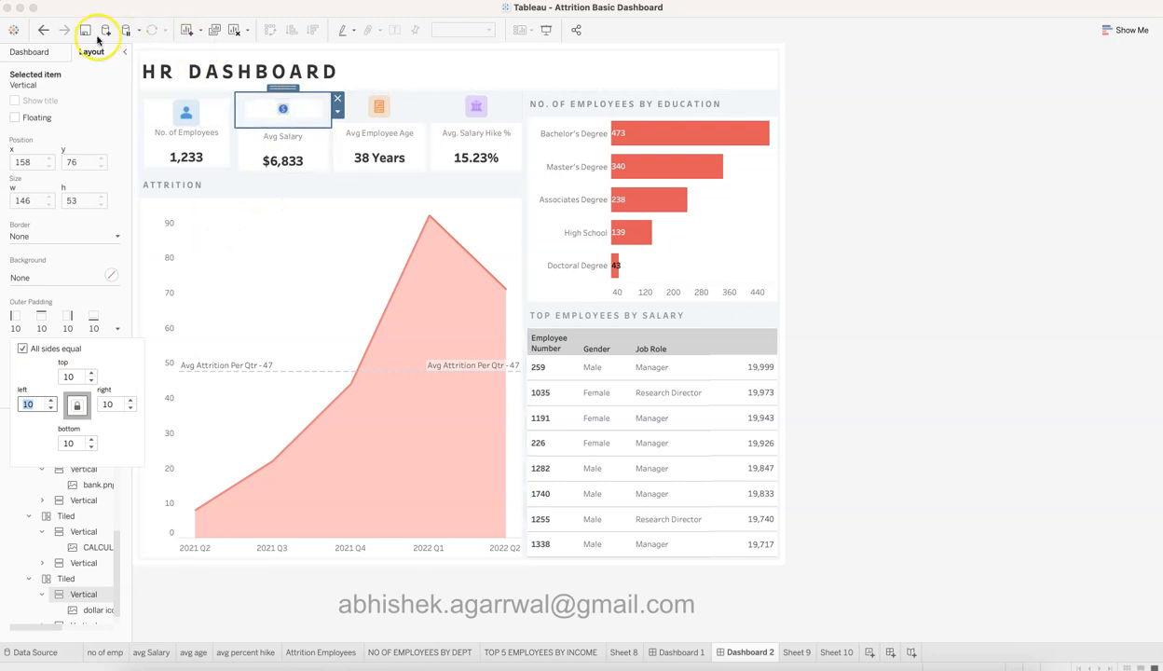
left_click(44, 31)
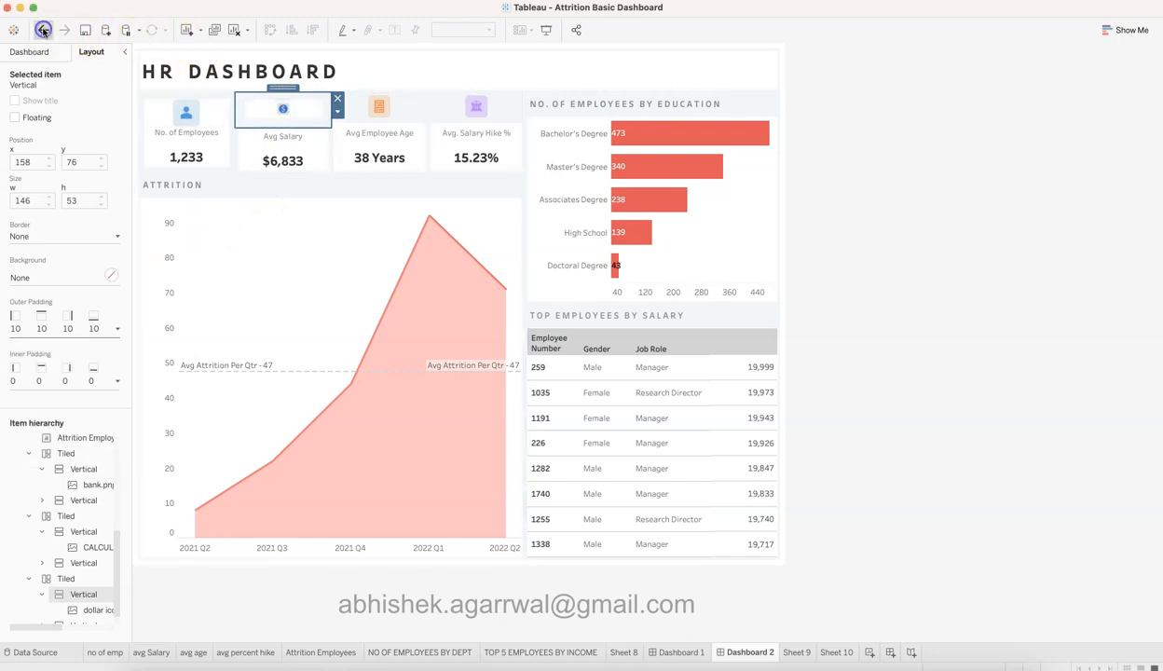
Step: Set the outer padding of the tiled container around the whole Avg Salary KPI to 10 on all sides
double_click(292, 90)
left_click(116, 328)
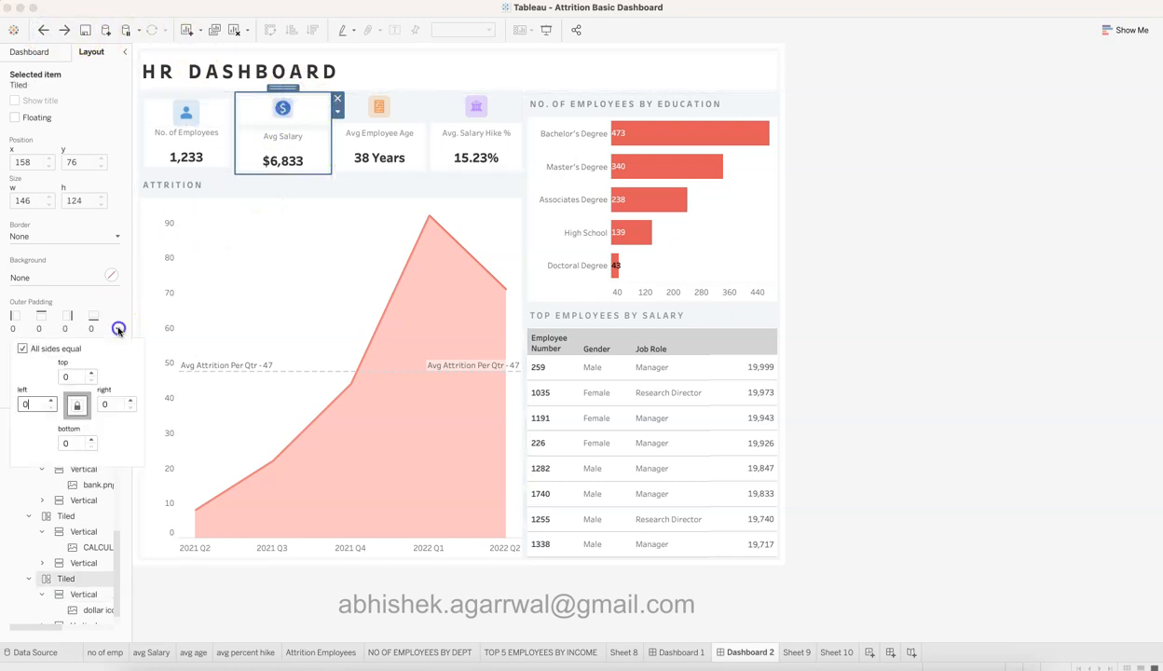
type("4")
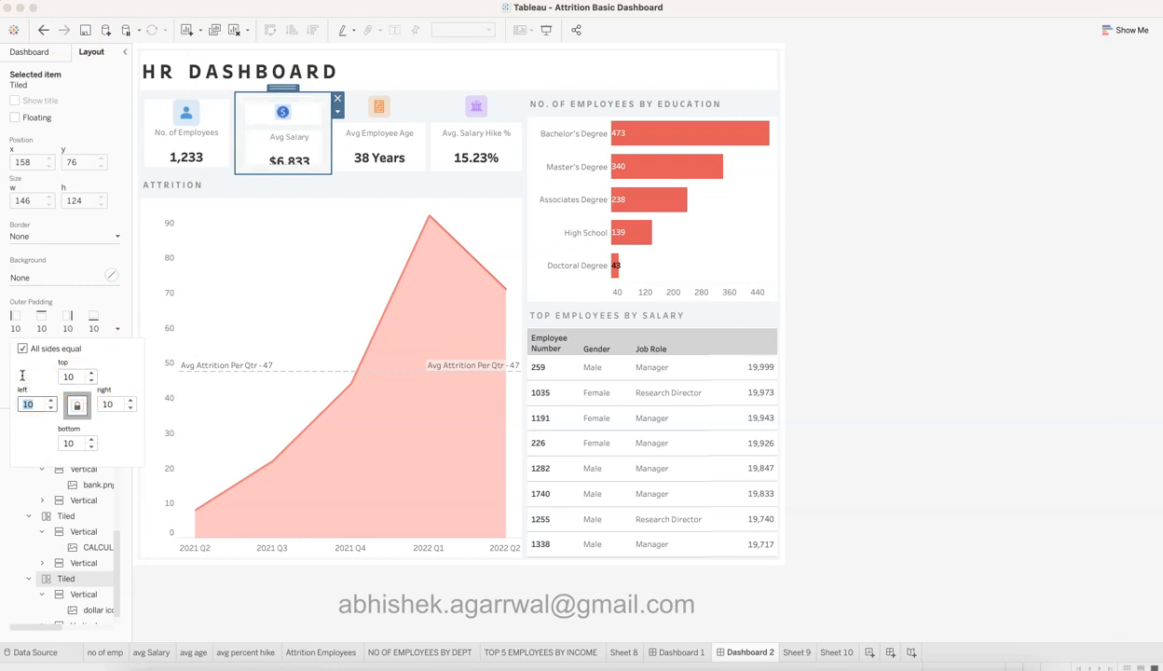
Step: Set the outer padding of the tiled container around the Avg Employee Age KPI to 10 on all sides
left_click(385, 110)
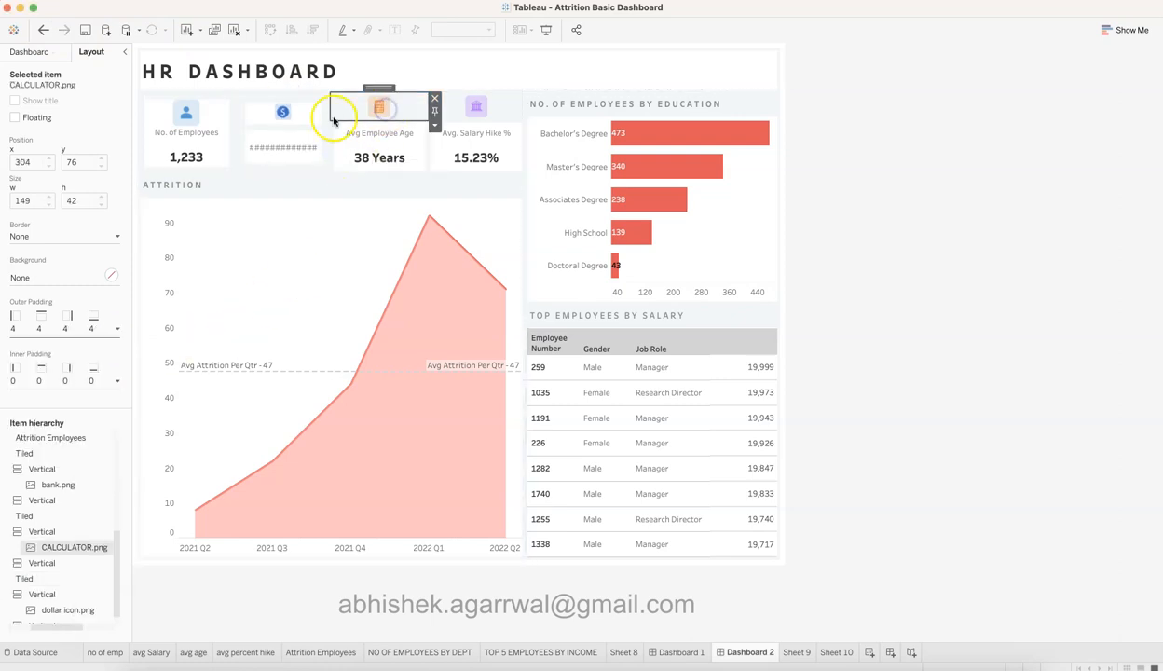
double_click(381, 88)
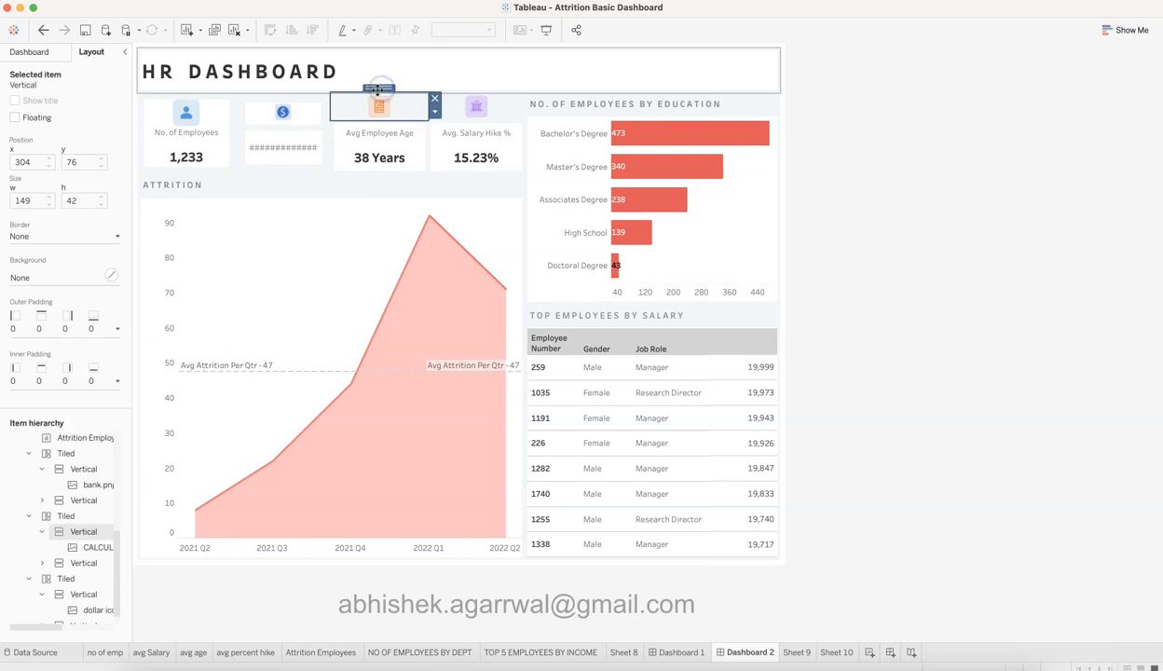
double_click(378, 88)
left_click(116, 328)
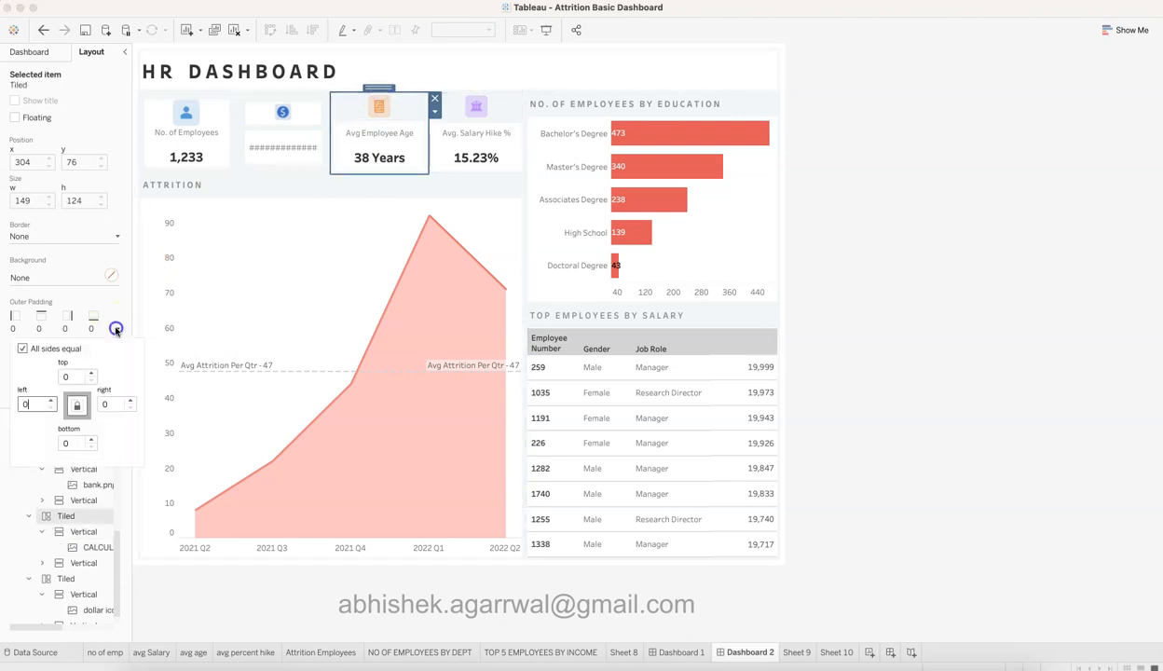
left_click_drag(71, 379, 24, 381)
type("4")
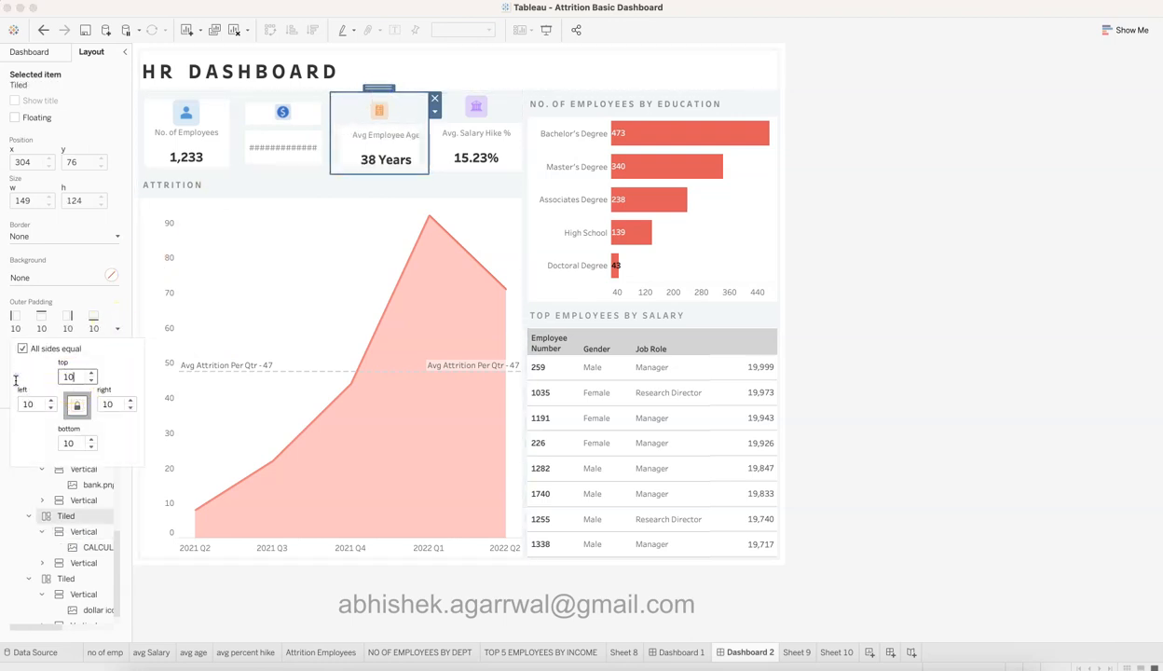
Step: Set the outer padding of the tiled container around the Avg. Salary Hike % KPI to 10 on all sides
left_click(473, 106)
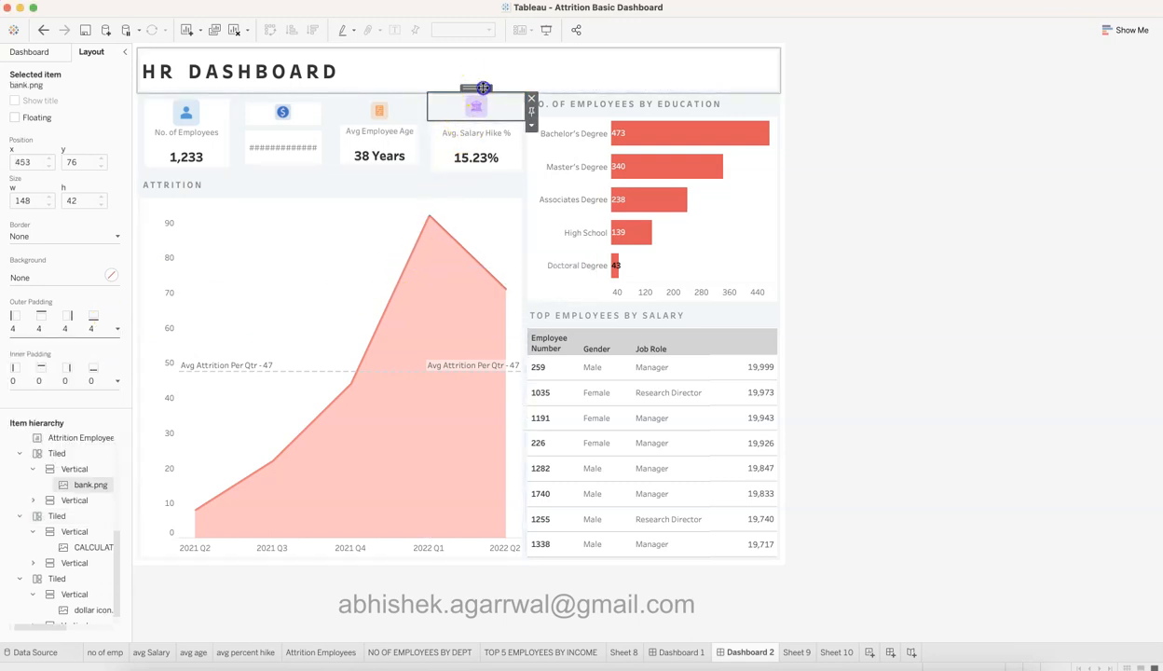
double_click(475, 105)
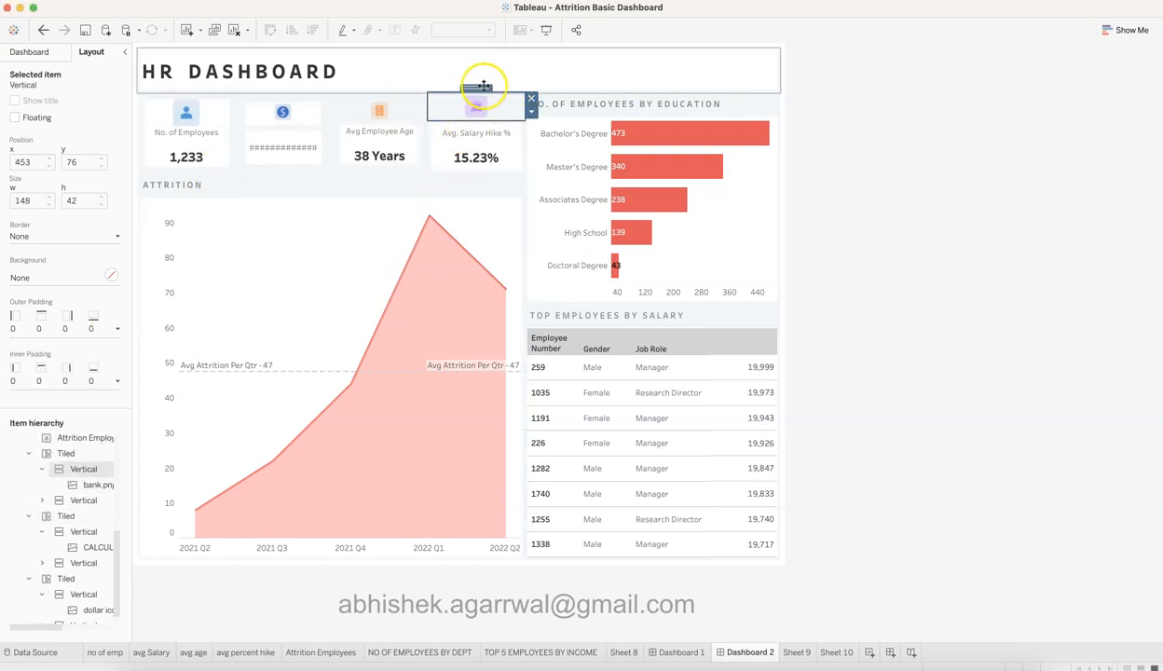
double_click(476, 87)
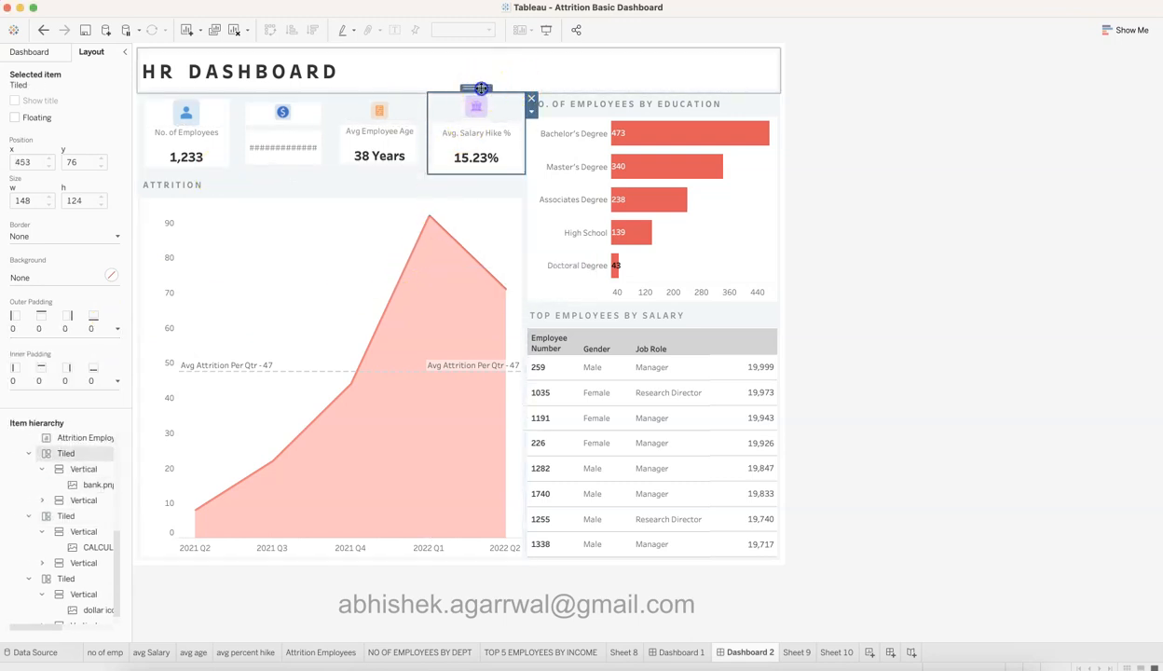
left_click(116, 328)
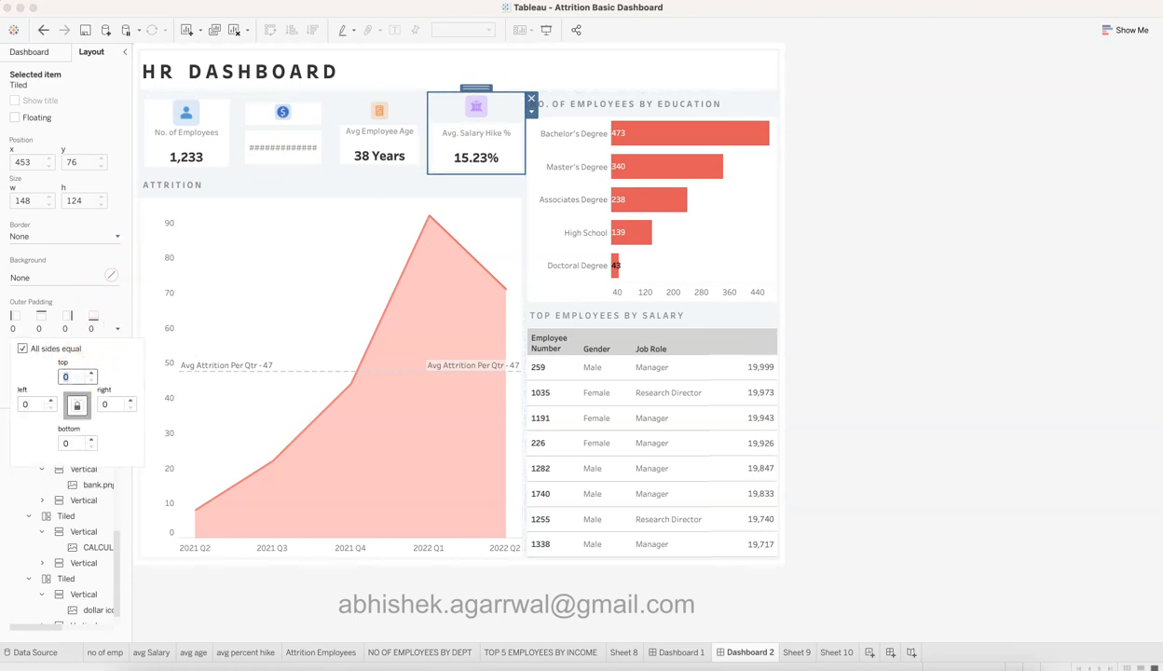
Step: Set the outer padding of the Attrition area chart to 10 on all sides
left_click(188, 339)
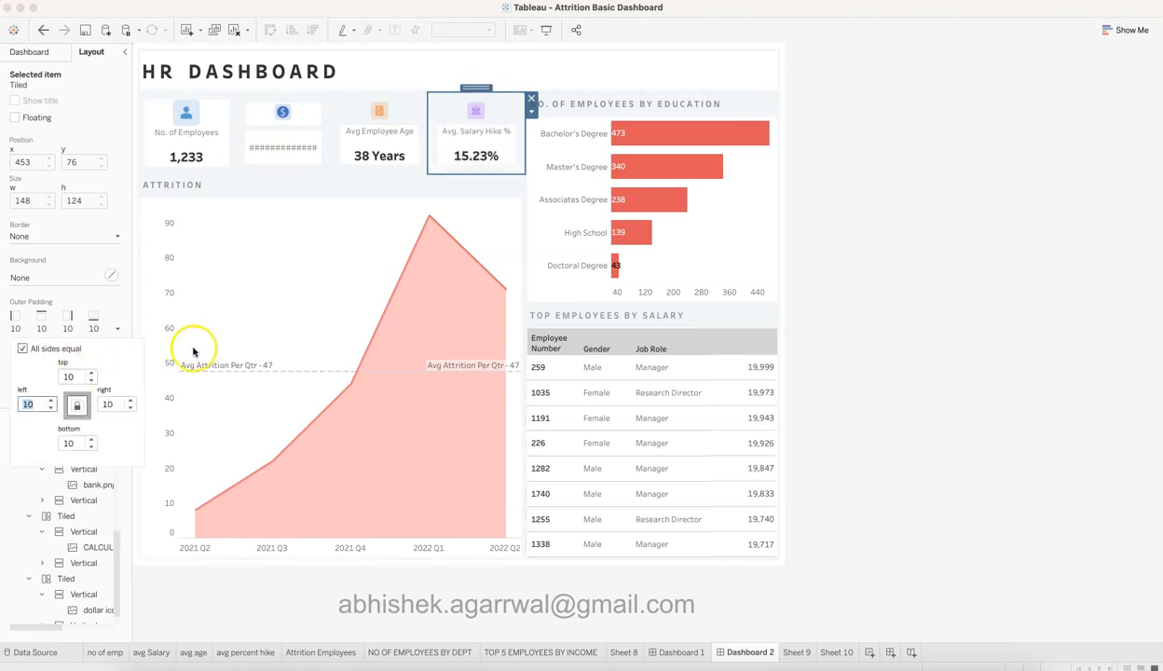
left_click(118, 328)
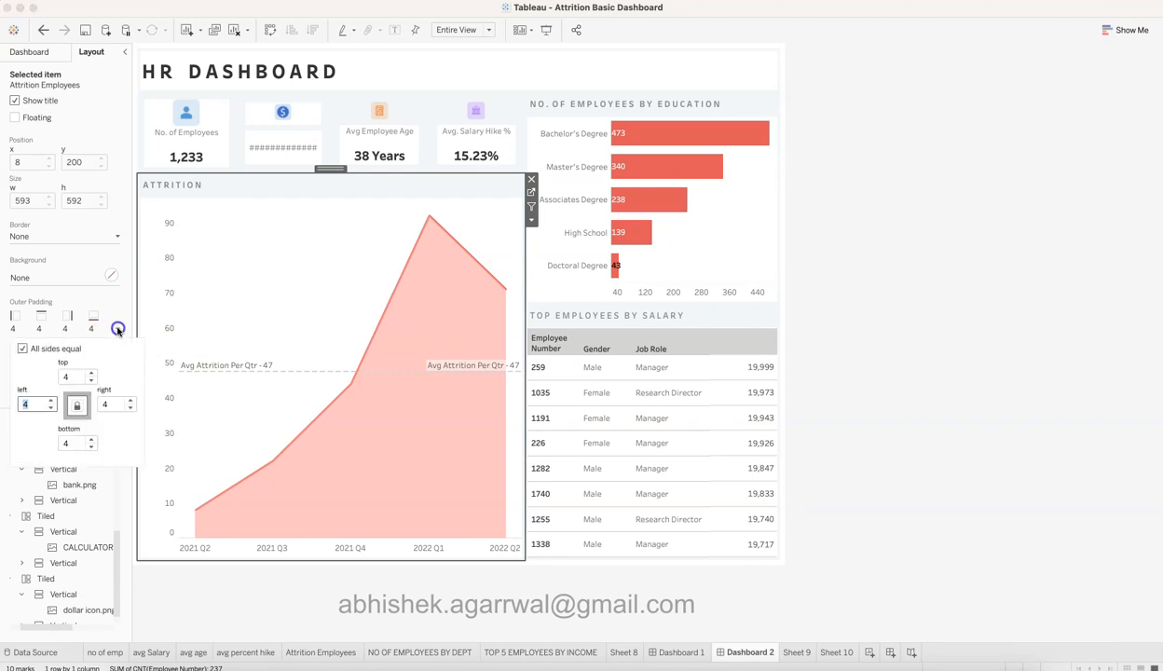
type("10")
key("Tab")
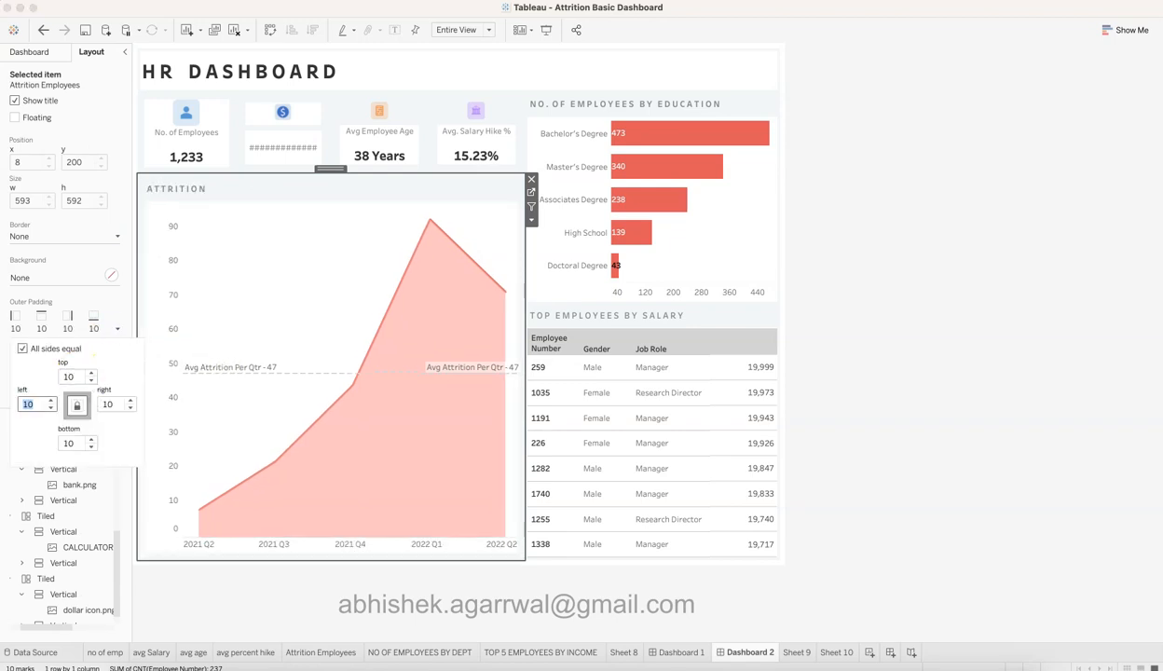
Step: Set the outer padding of the No. of Employees by Education bar chart to 10 on all sides
left_click(639, 91)
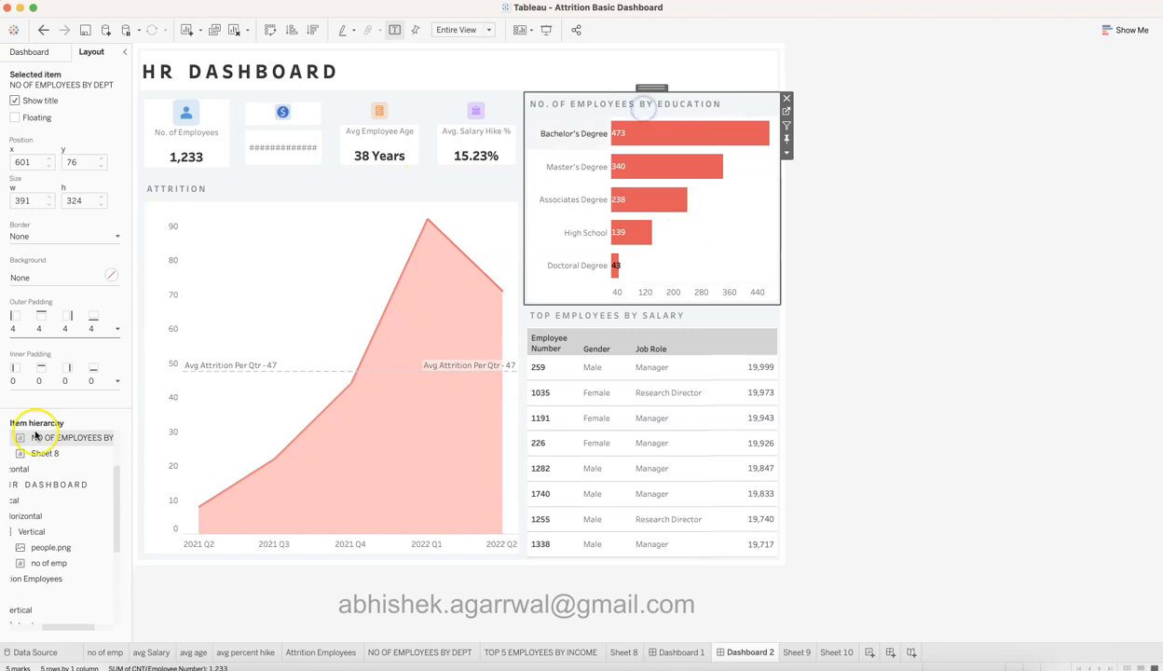
left_click(116, 330)
left_click_drag(74, 377, 12, 378)
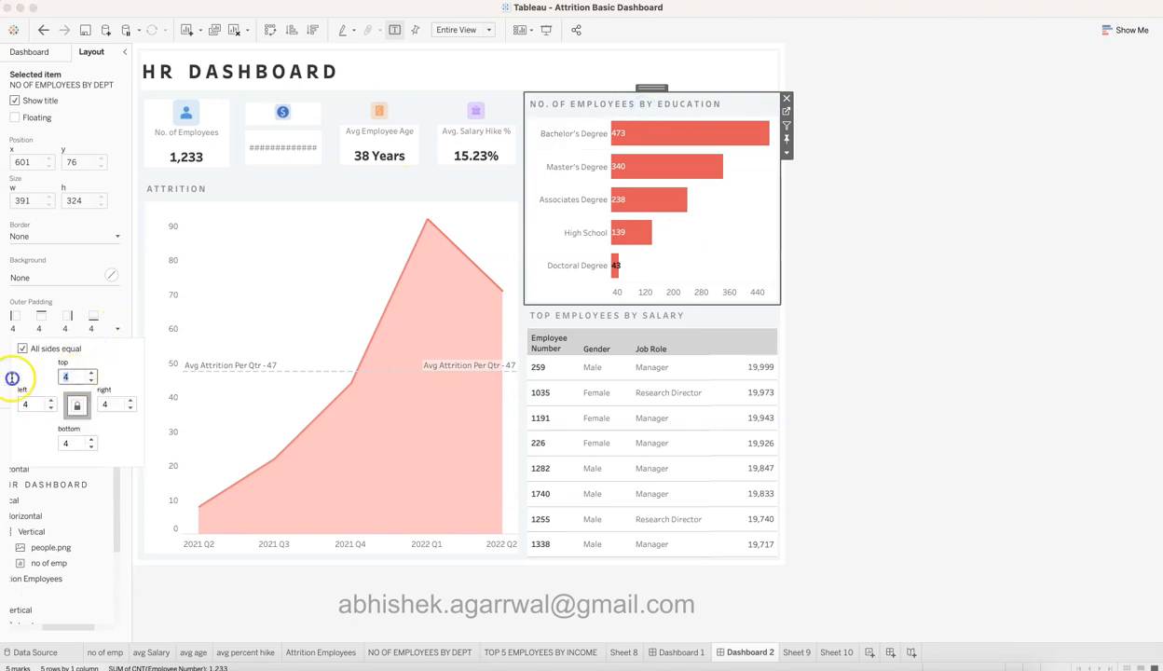
type("10")
key("Tab")
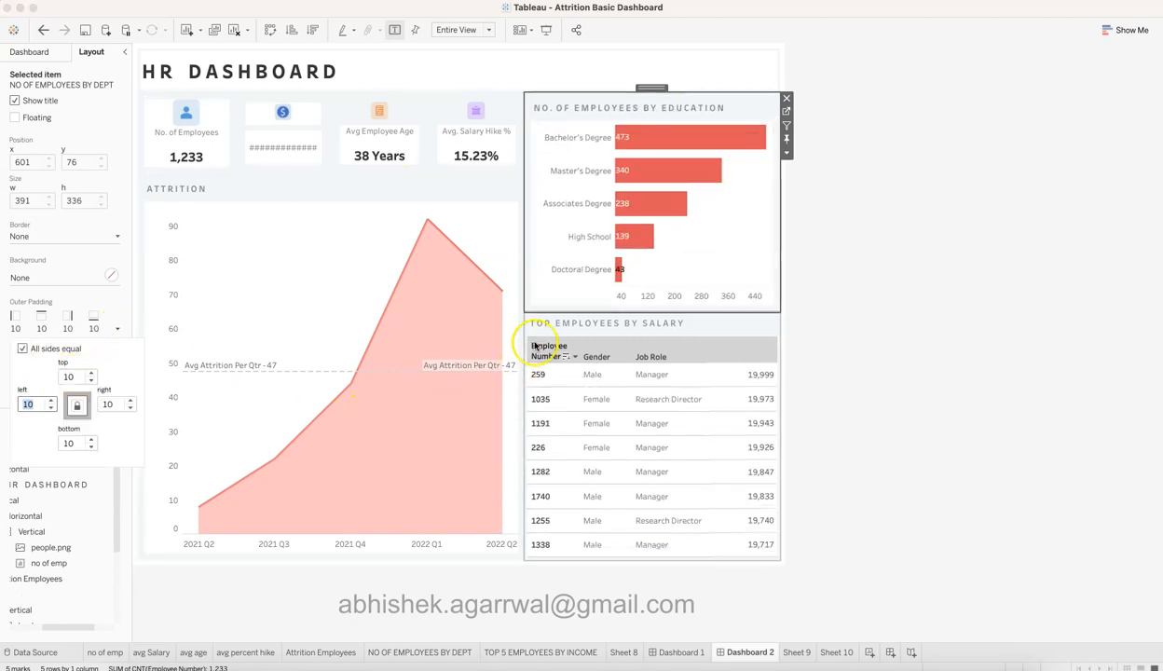
Step: Set the outer padding of the Top Employees by Salary table to 10 on all sides
left_click(561, 325)
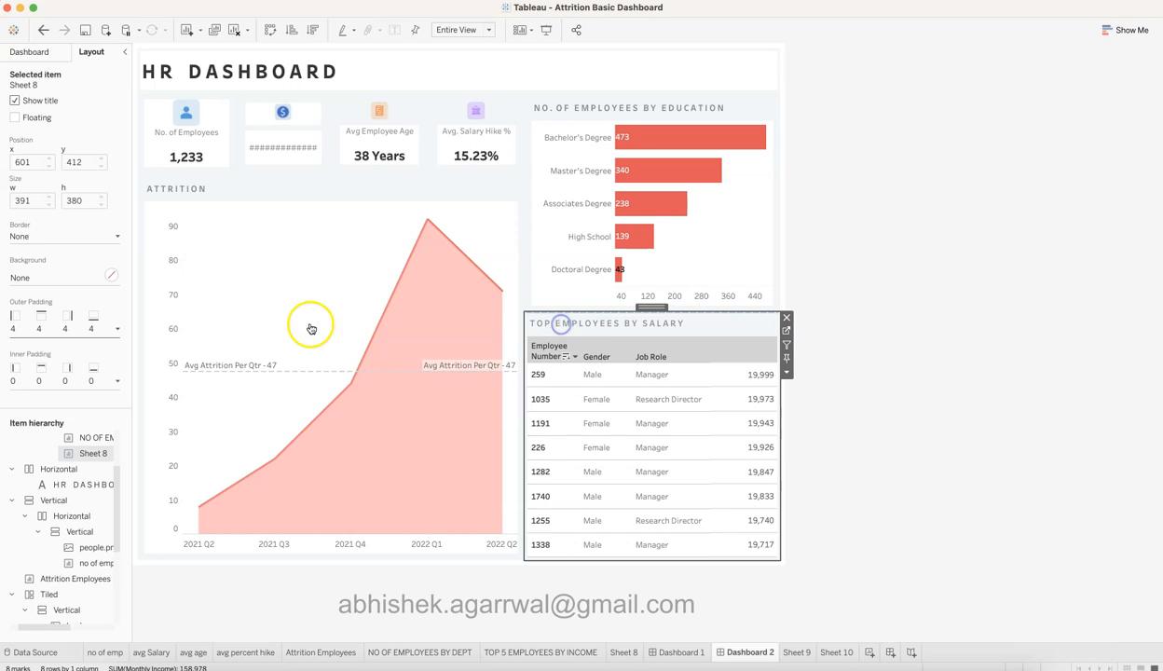
left_click(117, 329)
double_click(67, 375)
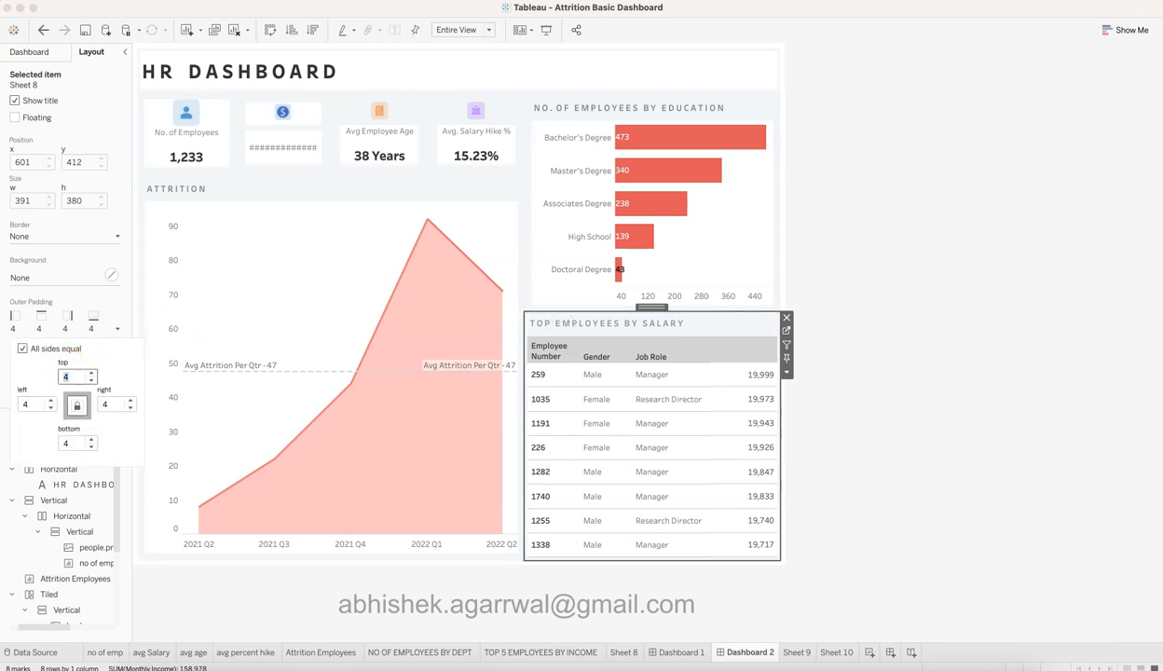
type("10")
Step: Give the Attrition area chart and the Top Employees by Salary table a white background
left_click(310, 213)
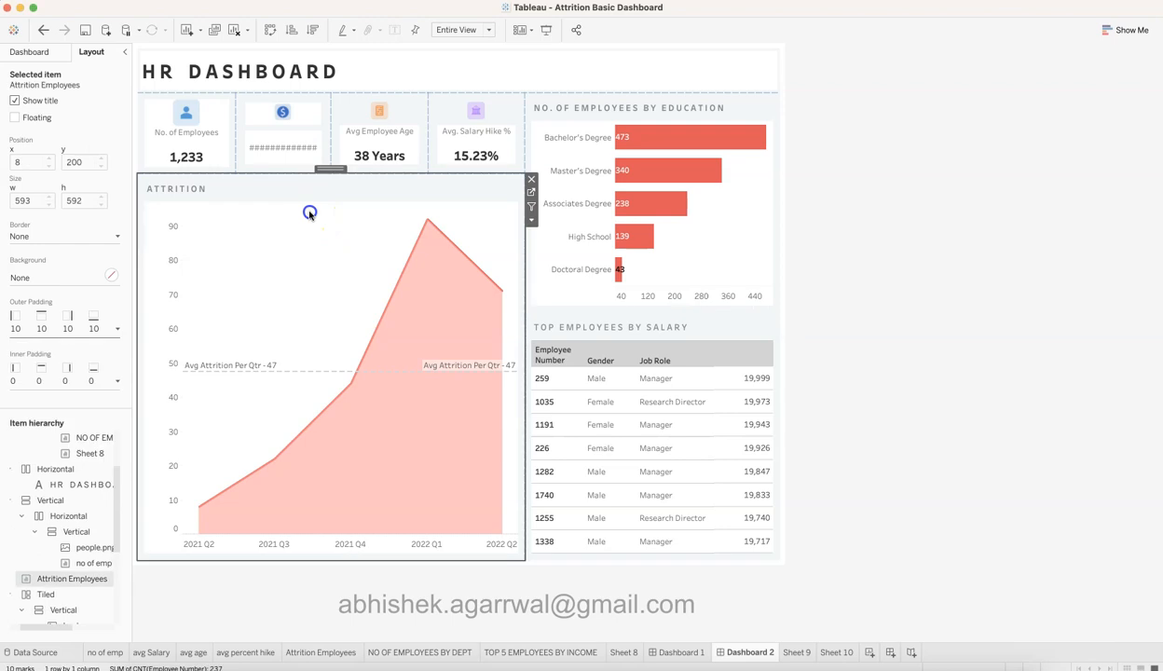
left_click(111, 276)
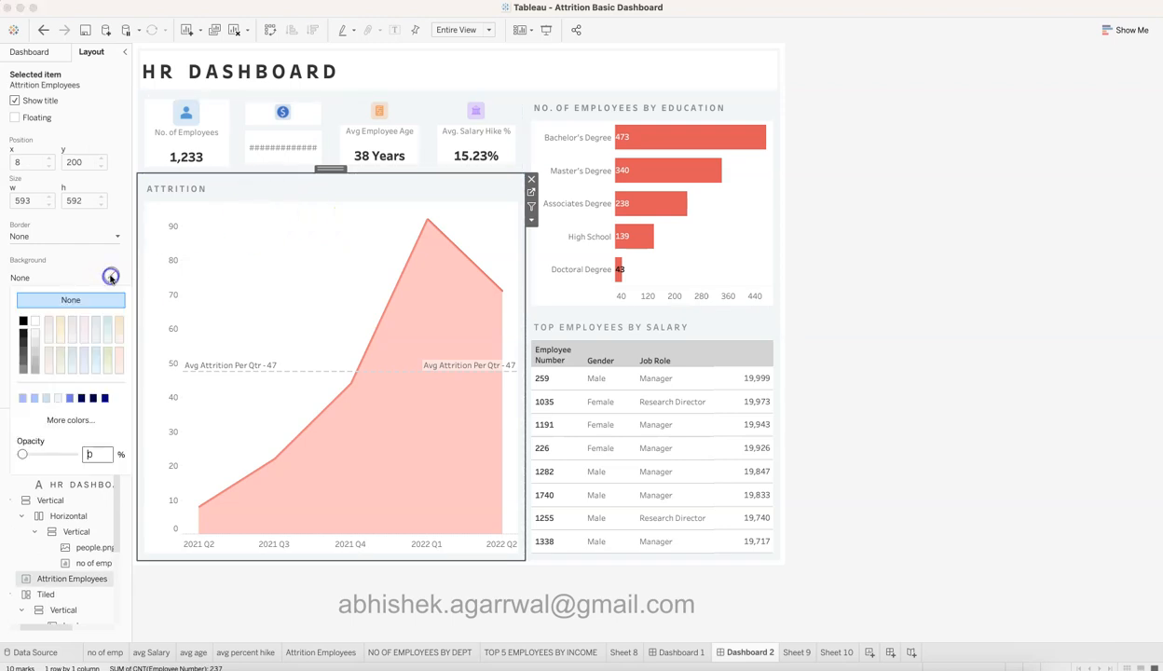
left_click(38, 323)
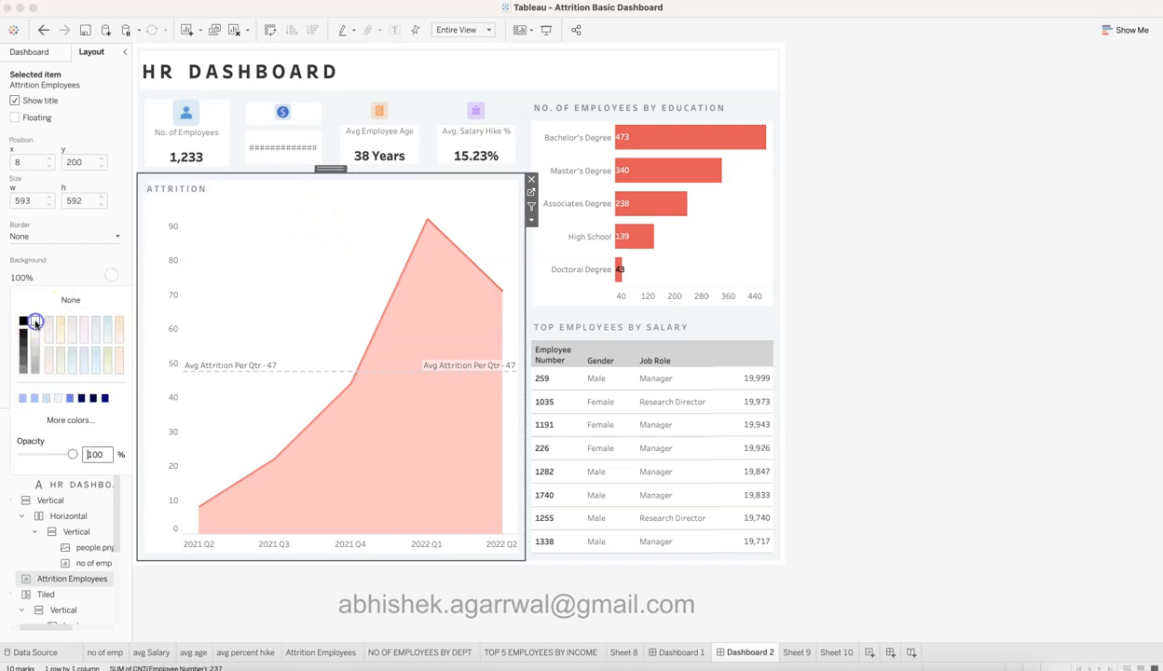
left_click(672, 328)
left_click(111, 275)
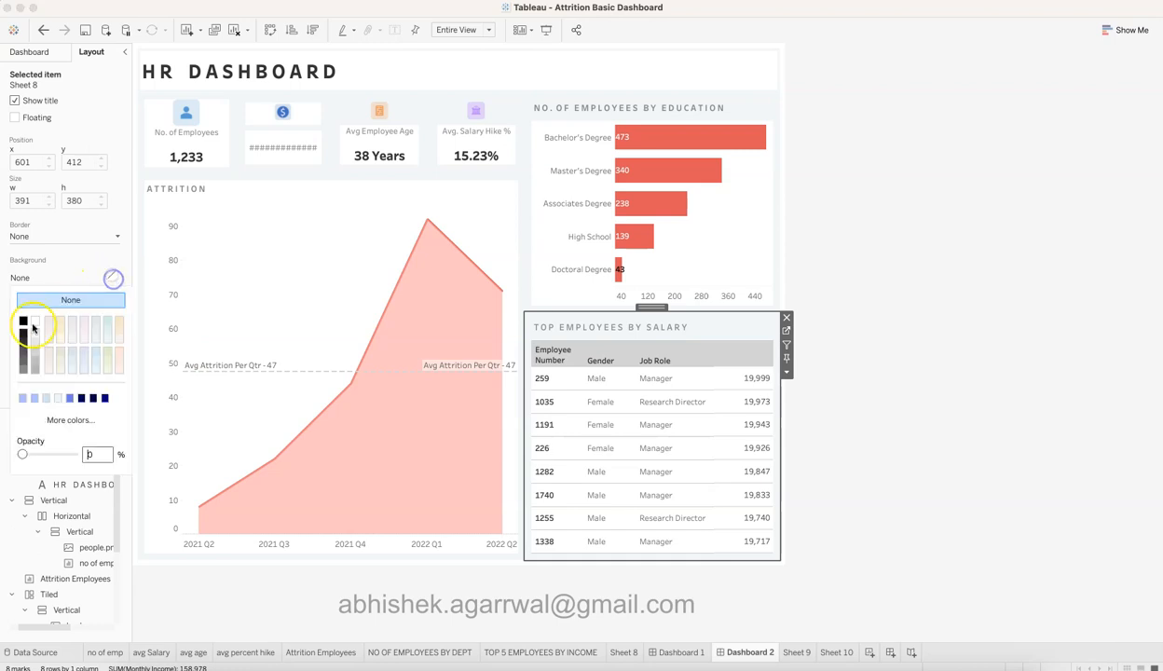
Step: Give the No. of Employees by Education bar chart a white background
left_click(728, 234)
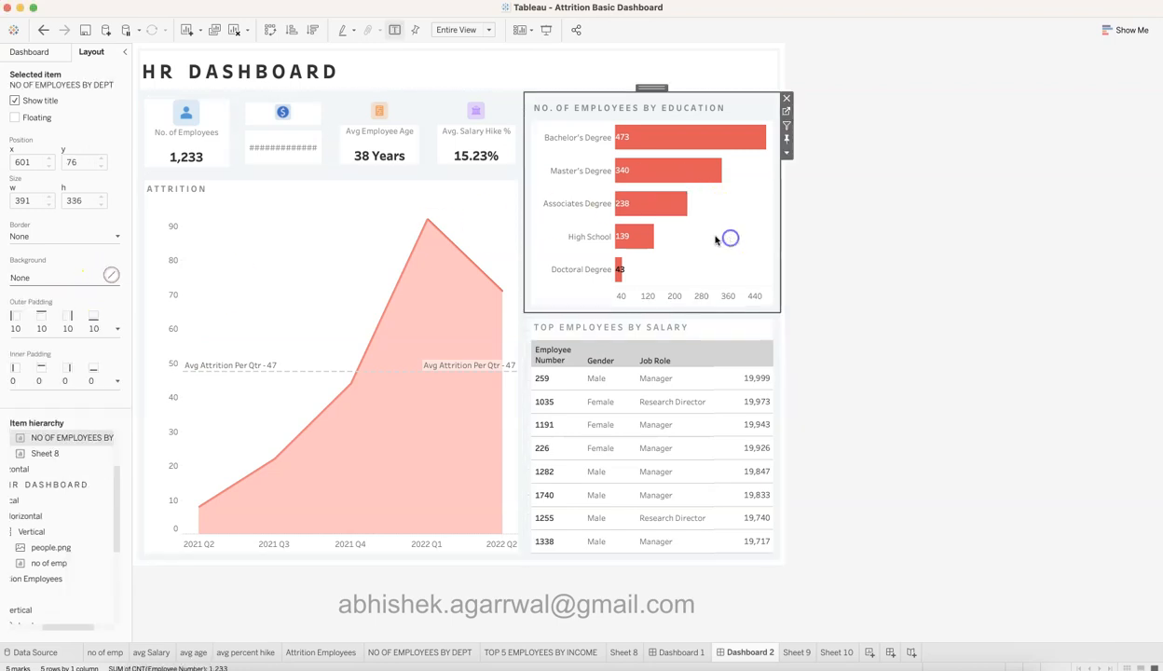
left_click(112, 276)
left_click(38, 323)
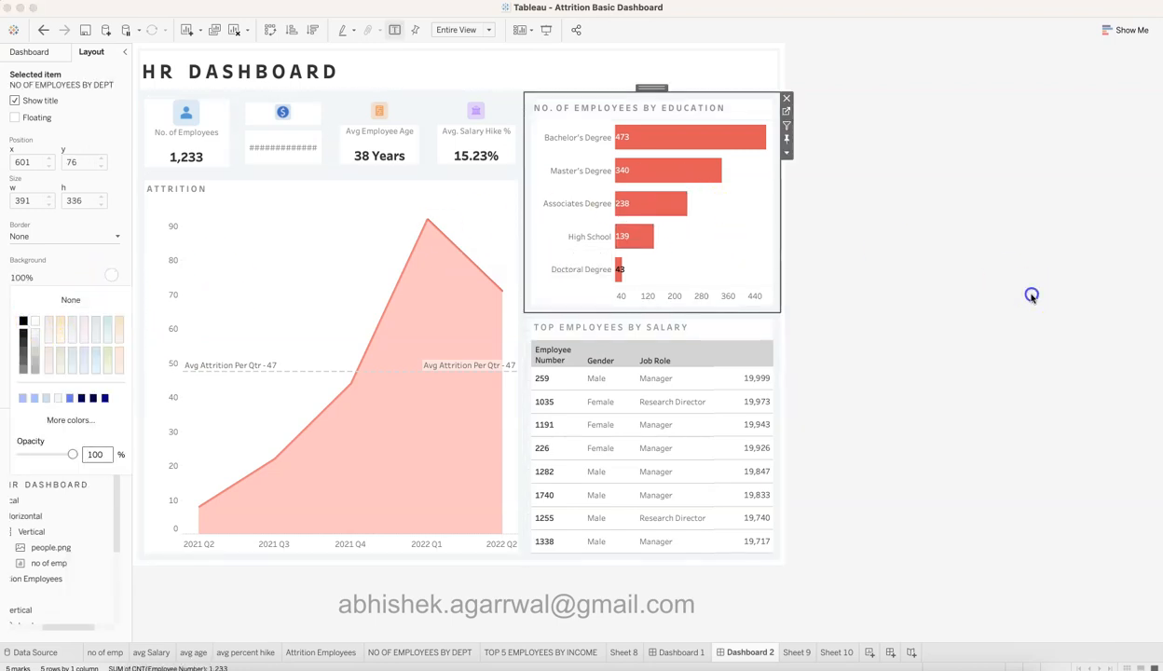
left_click(1031, 294)
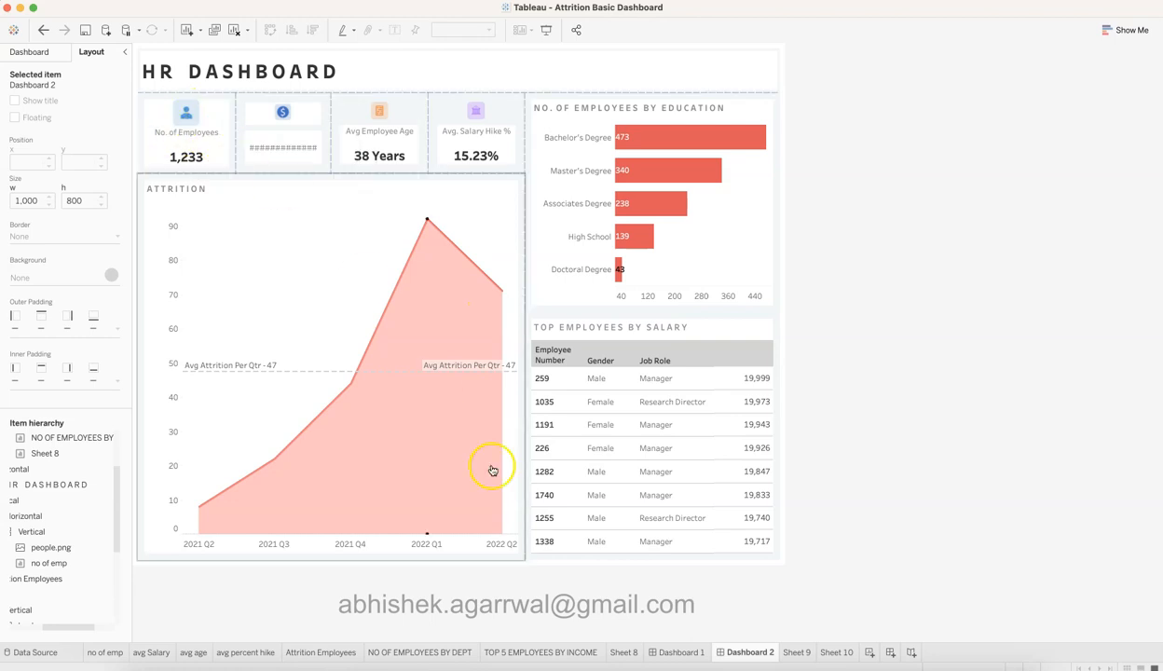
Step: Compare the layout of Dashboard 2 with the reference layout on Dashboard 1
left_click(683, 650)
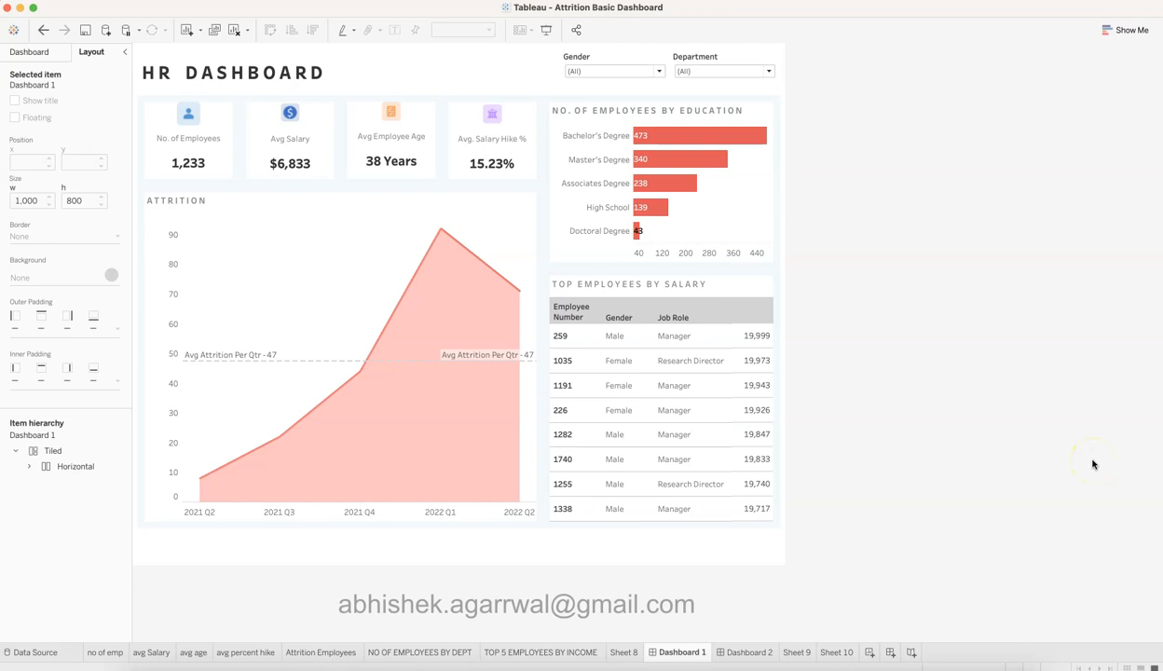
left_click(770, 653)
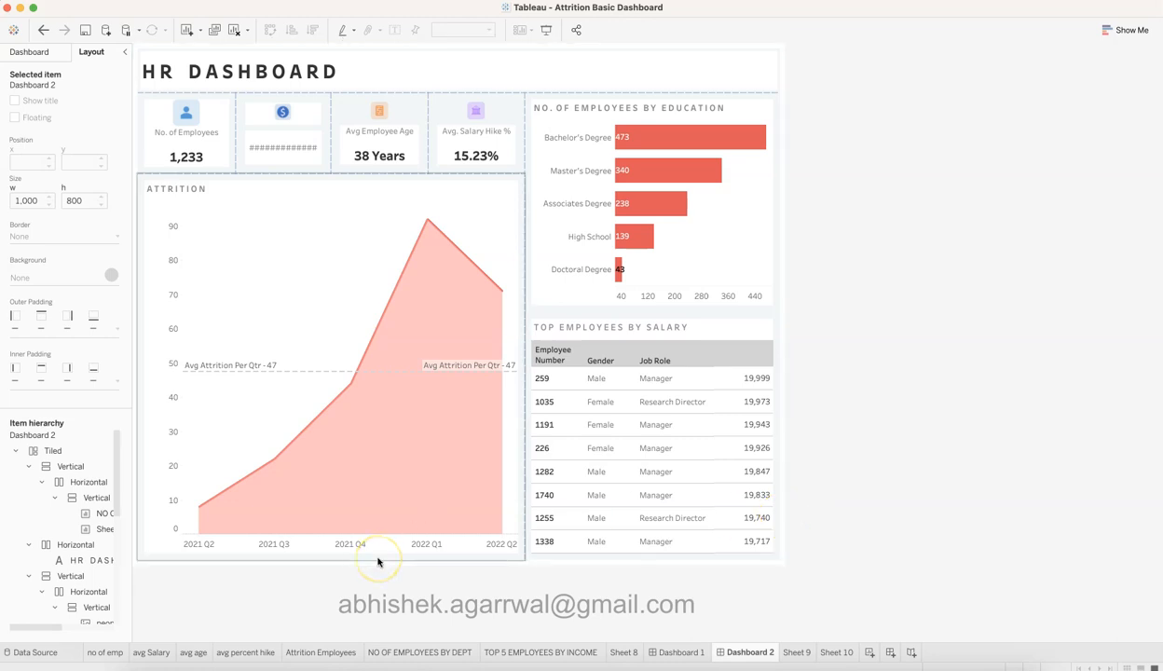
left_click(872, 450)
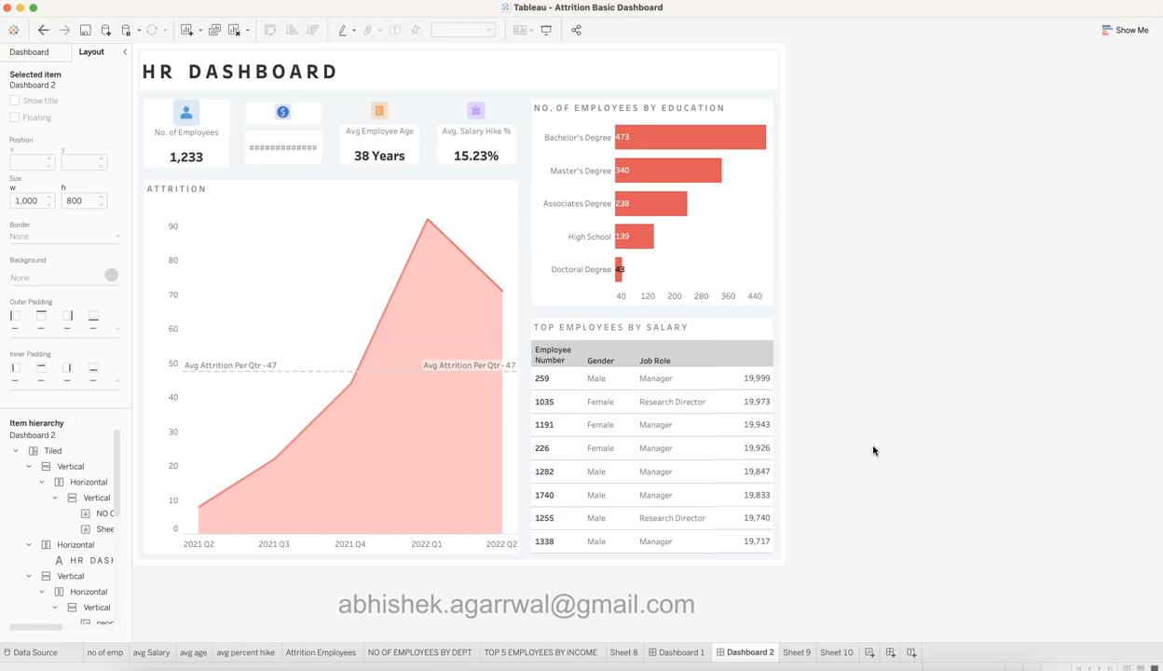
Step: Add the Department and Gender filters to Dashboard 2 from the No. of Employees KPI sheet
left_click(636, 73)
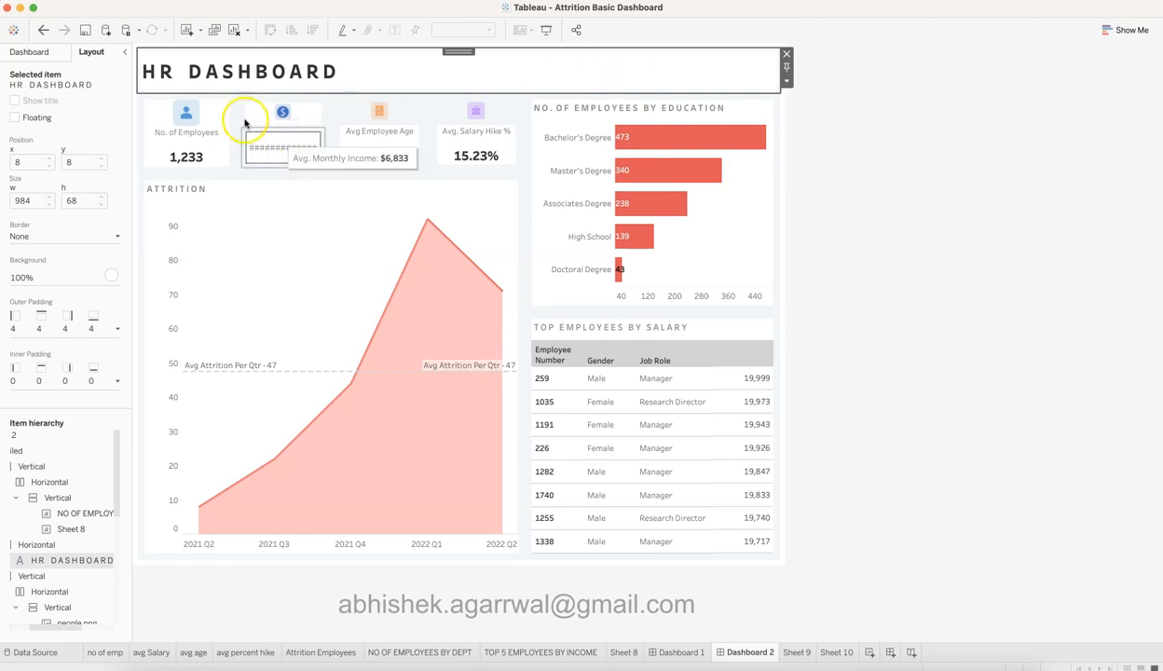
left_click(225, 143)
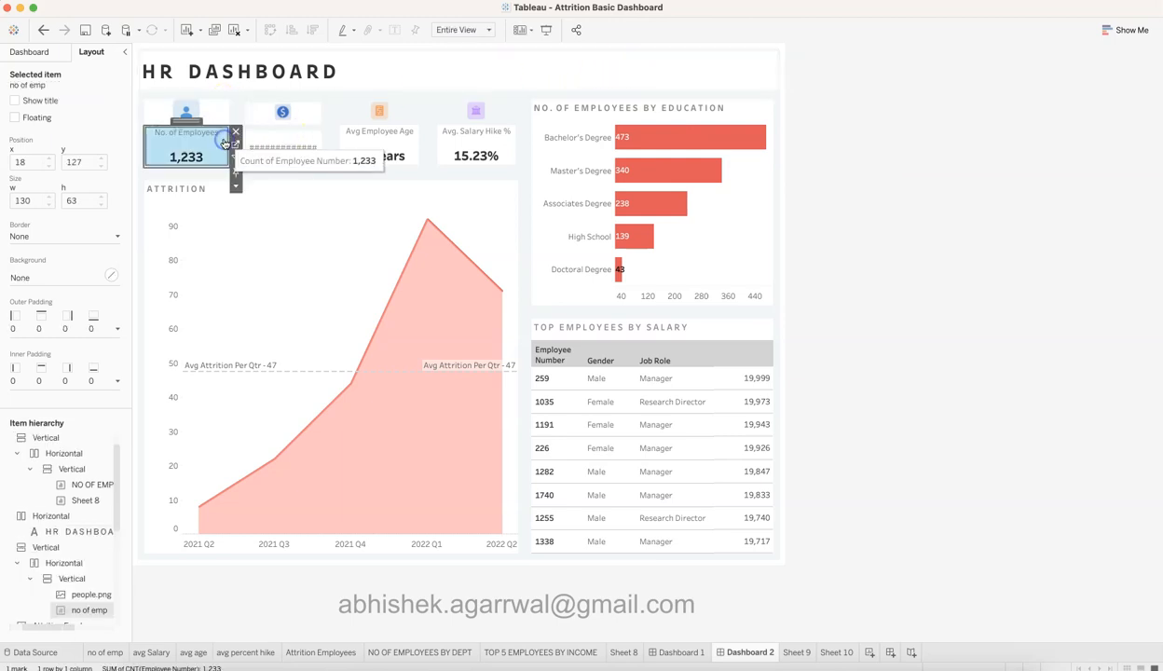
left_click(235, 188)
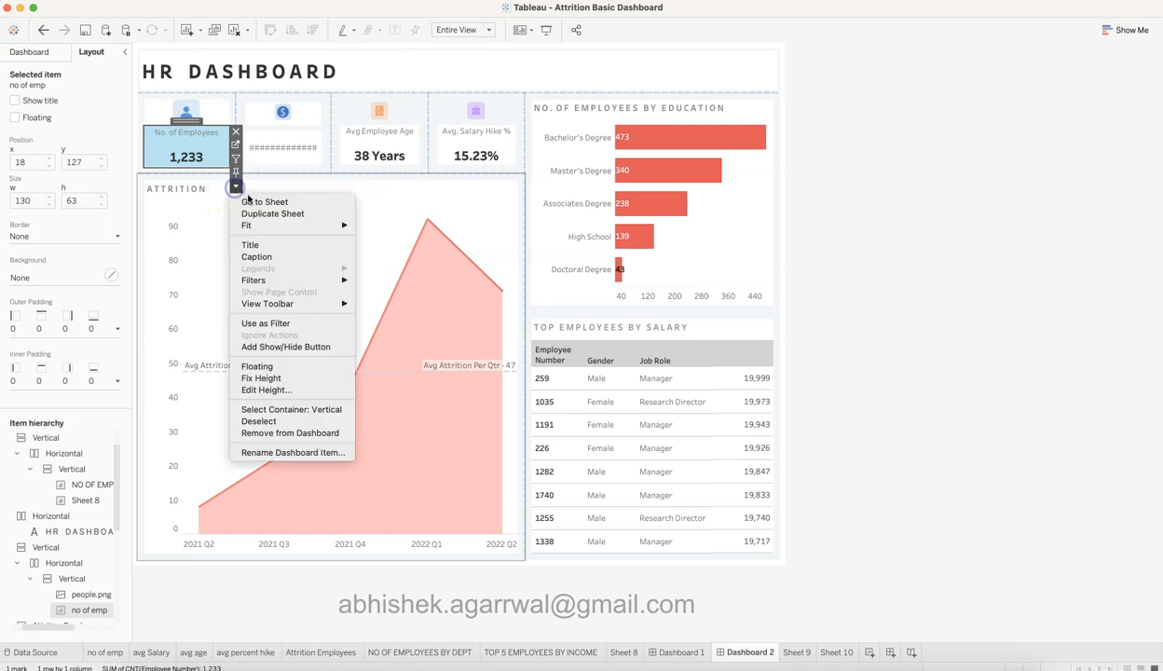
mouse_move(326, 284)
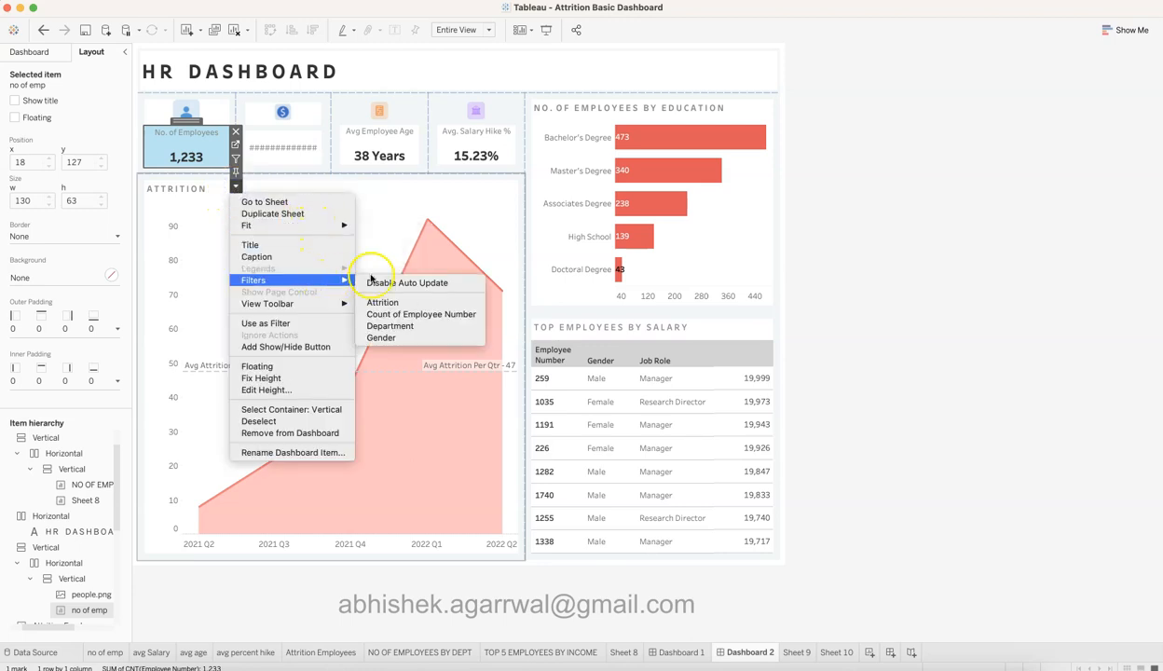
left_click(416, 325)
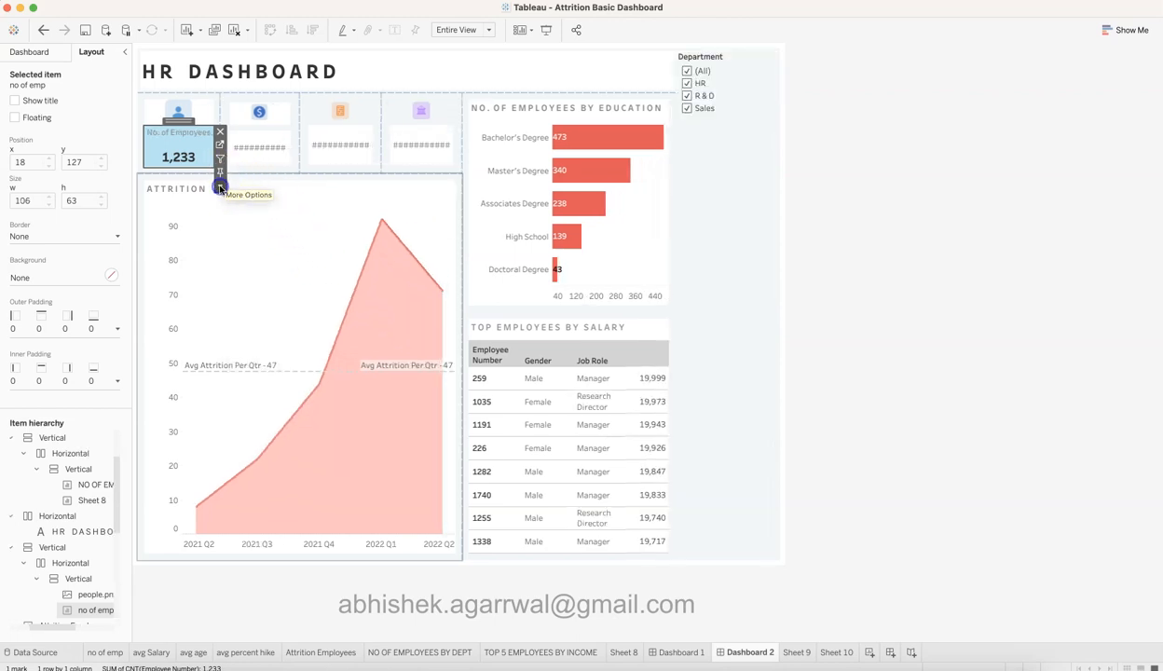
left_click(220, 186)
mouse_move(301, 286)
left_click(364, 335)
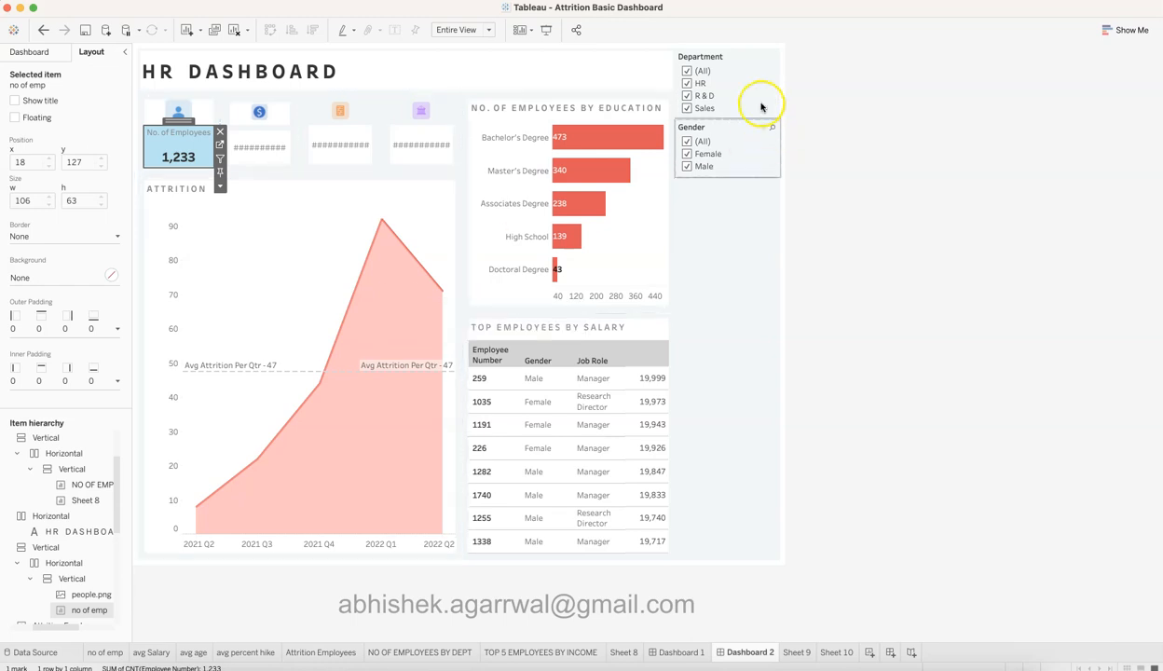
Step: Move the Department and Gender filters into the header container beside the HR DASHBOARD title, with Gender before Department
left_click(745, 70)
left_click_drag(721, 50, 659, 73)
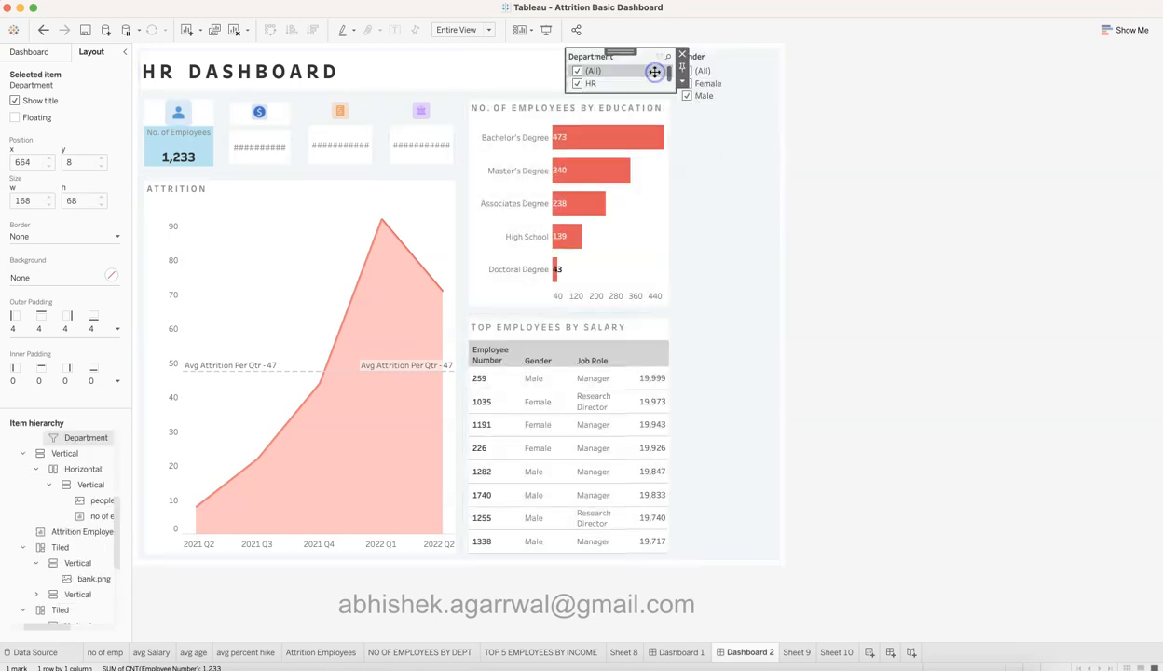
left_click(727, 53)
left_click_drag(726, 52, 550, 69)
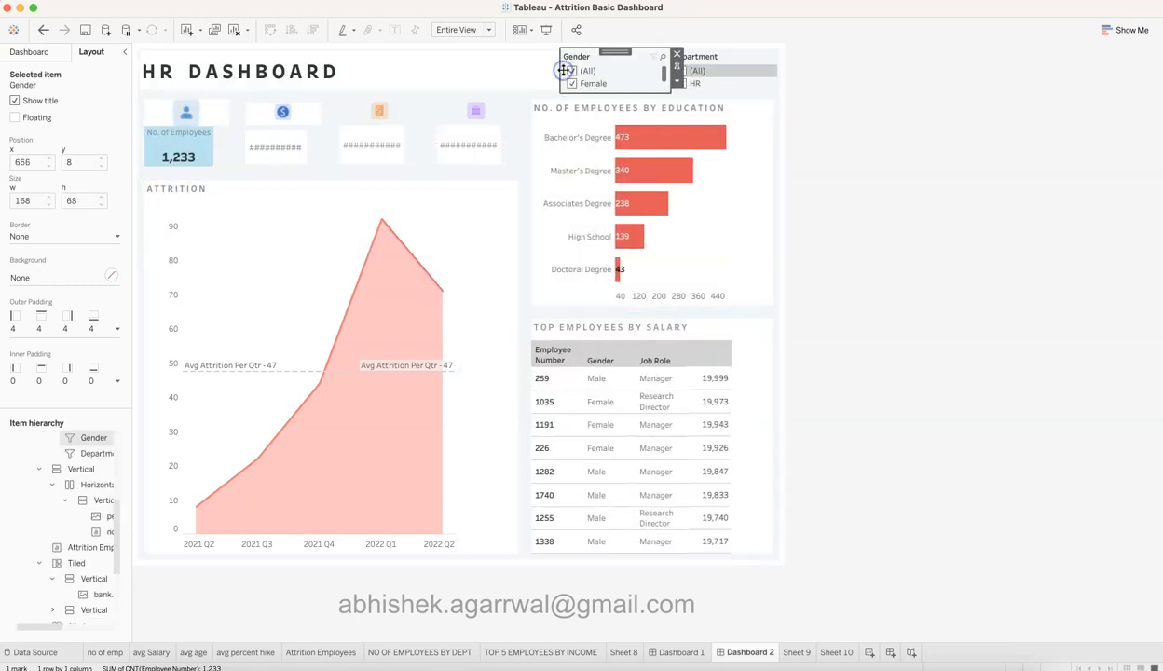
Step: Change the Gender and Department filters to the Multiple Values (dropdown) display
left_click(676, 81)
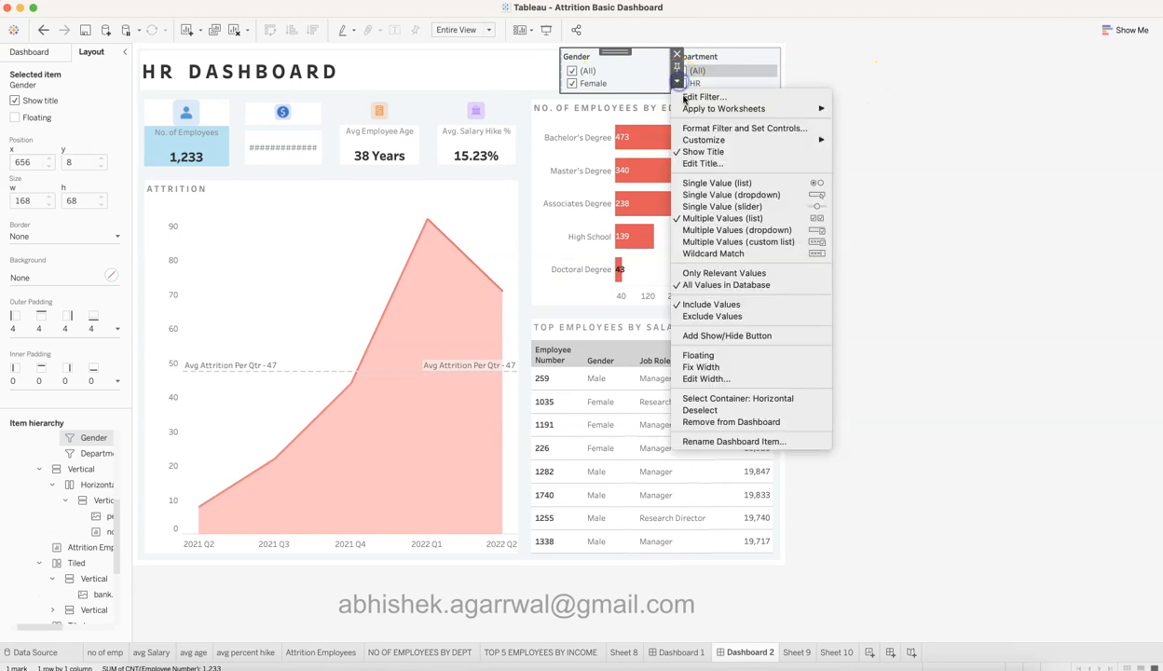
left_click(736, 229)
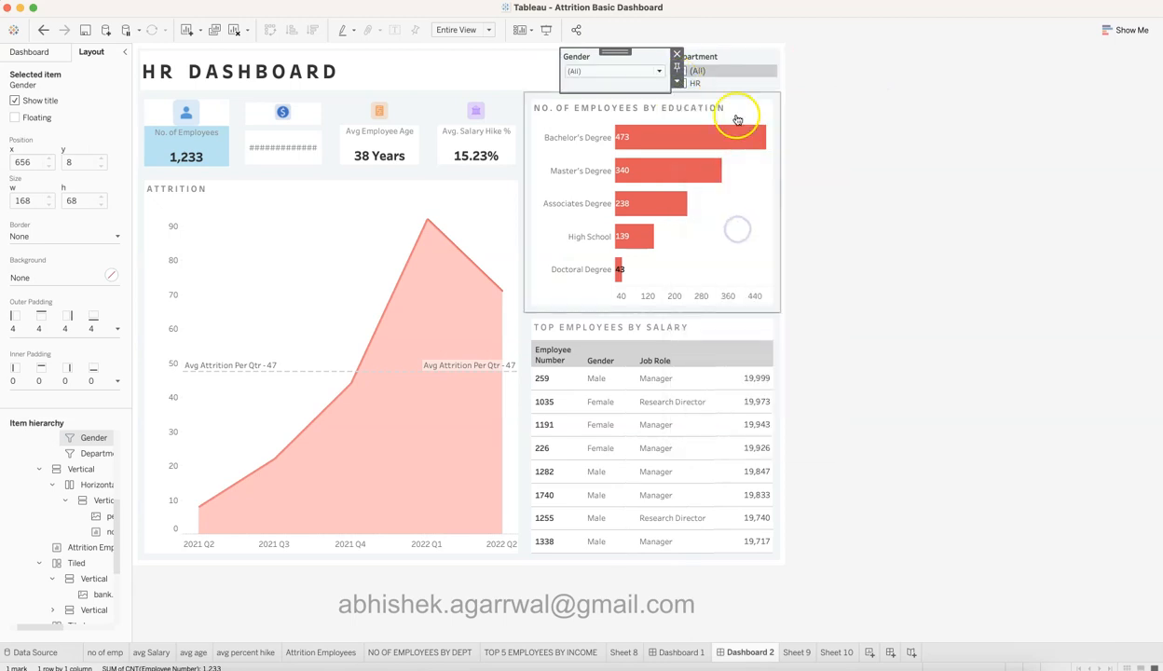
left_click(738, 62)
left_click(786, 83)
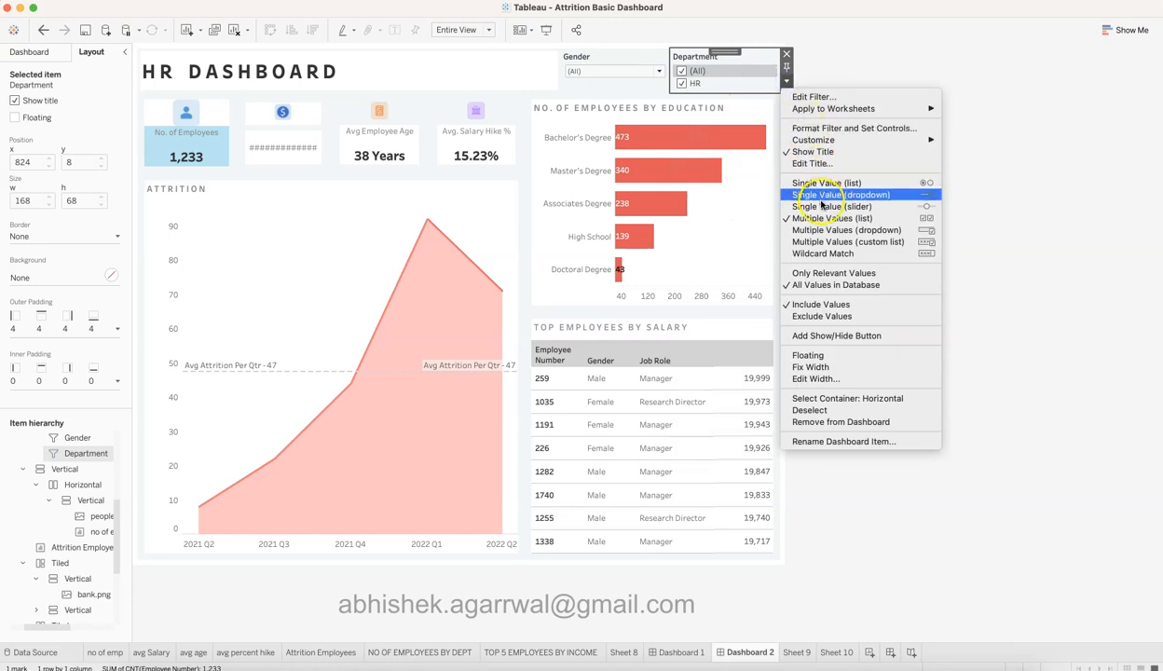
left_click(835, 232)
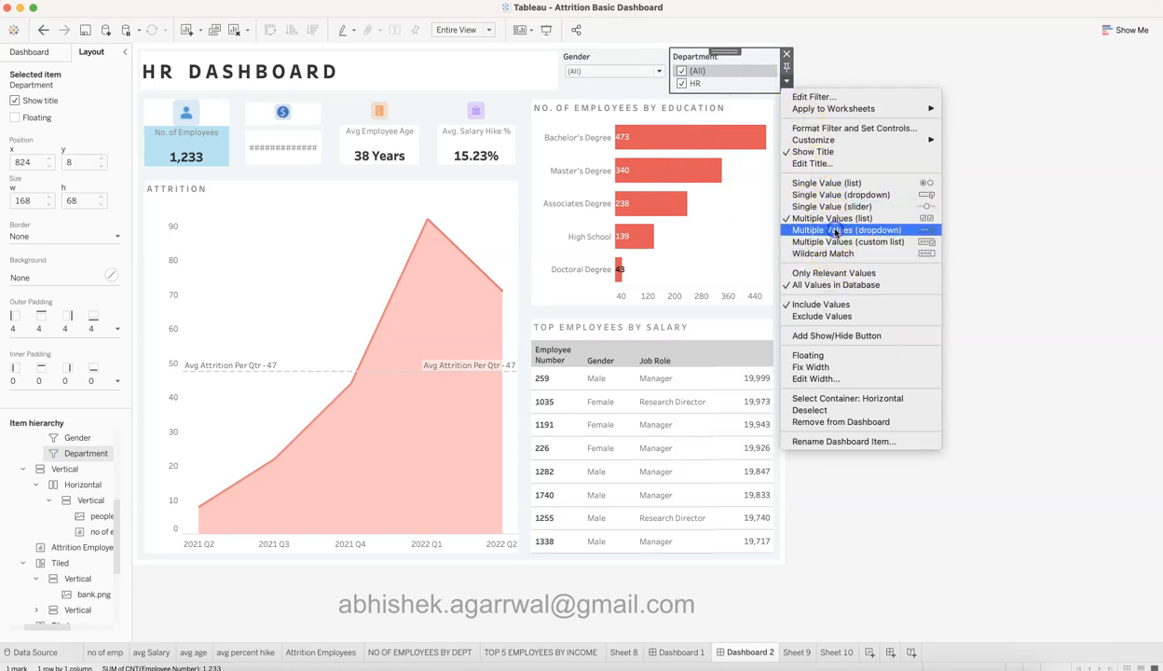
left_click(901, 148)
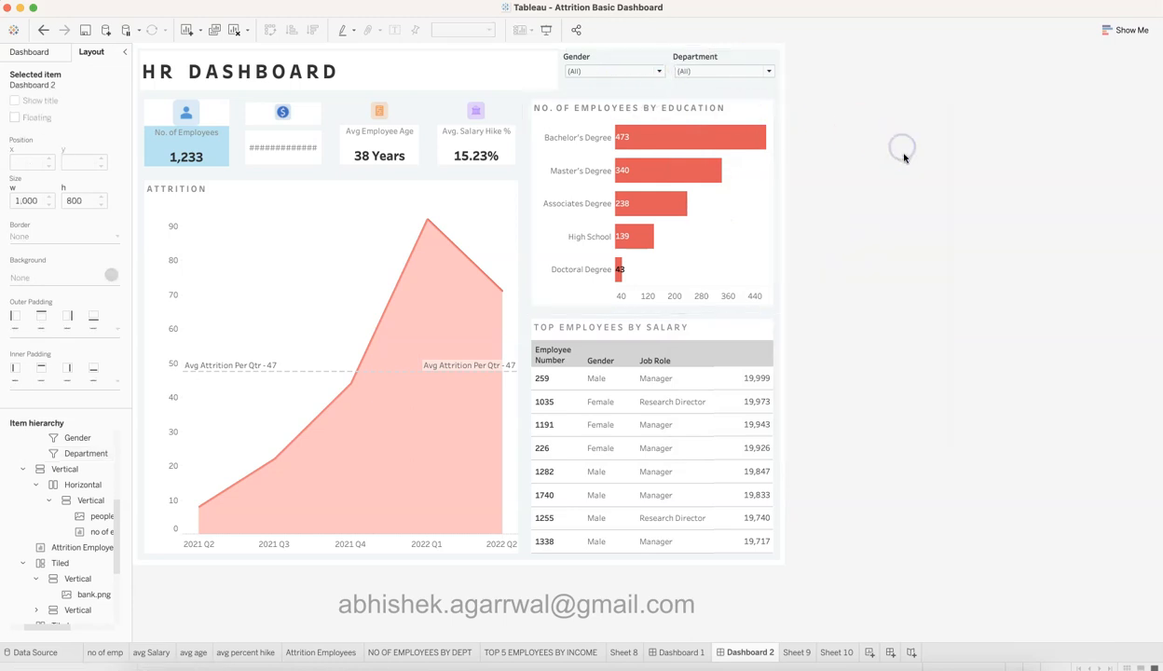
Step: Give the horizontal header container holding the title and filters a white background
left_click(545, 75)
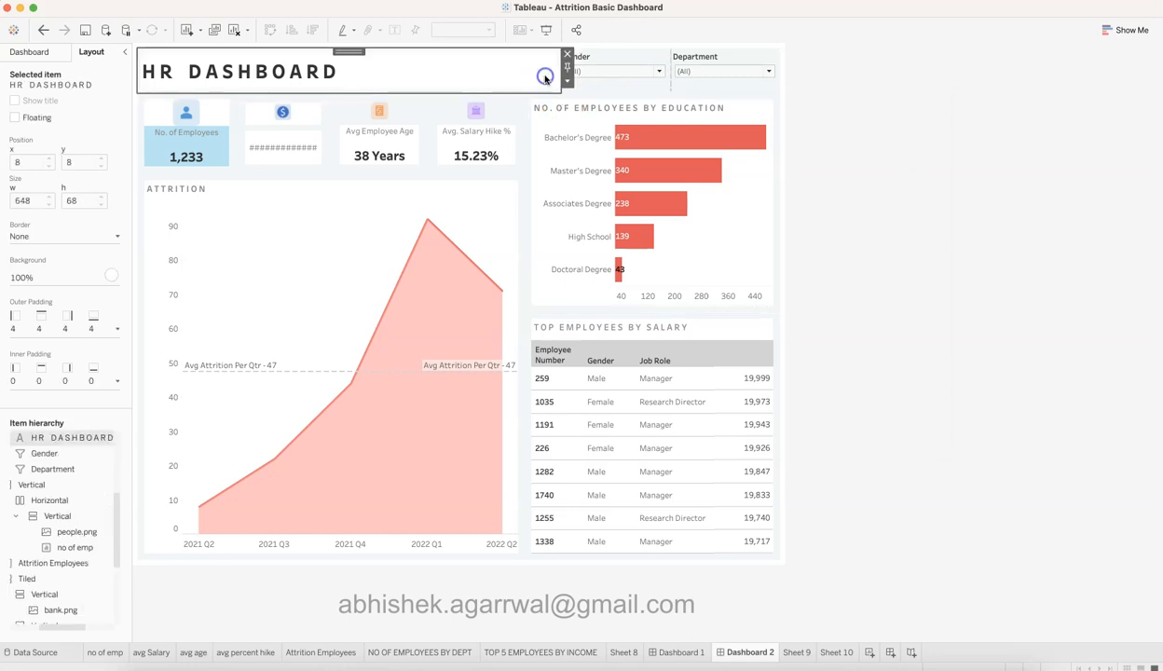
double_click(352, 49)
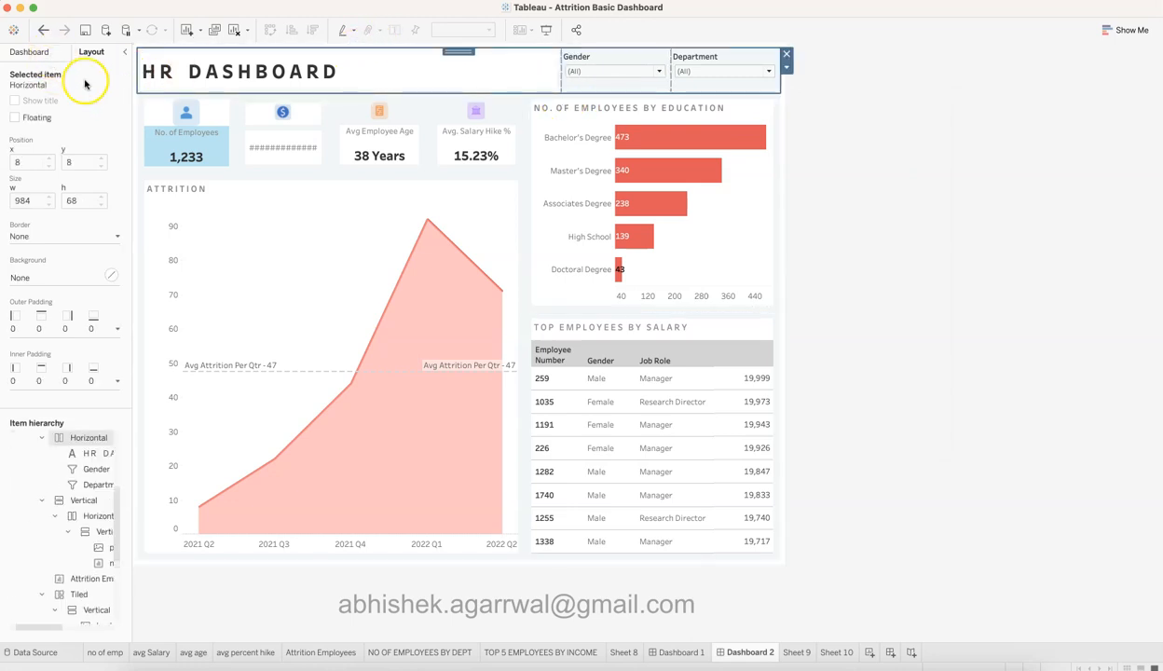
left_click(112, 274)
left_click(36, 320)
left_click(859, 219)
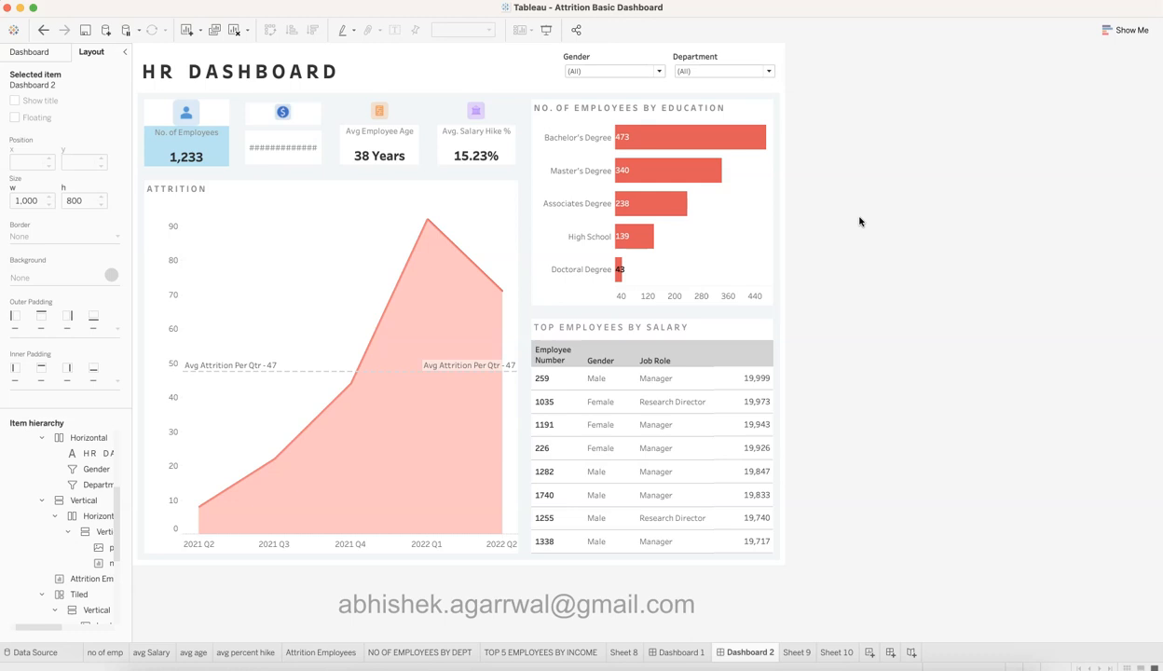
Step: Clear the selected mark in the No. of Employees KPI on Dashboard 2 and compare the result with Dashboard 1
left_click(694, 654)
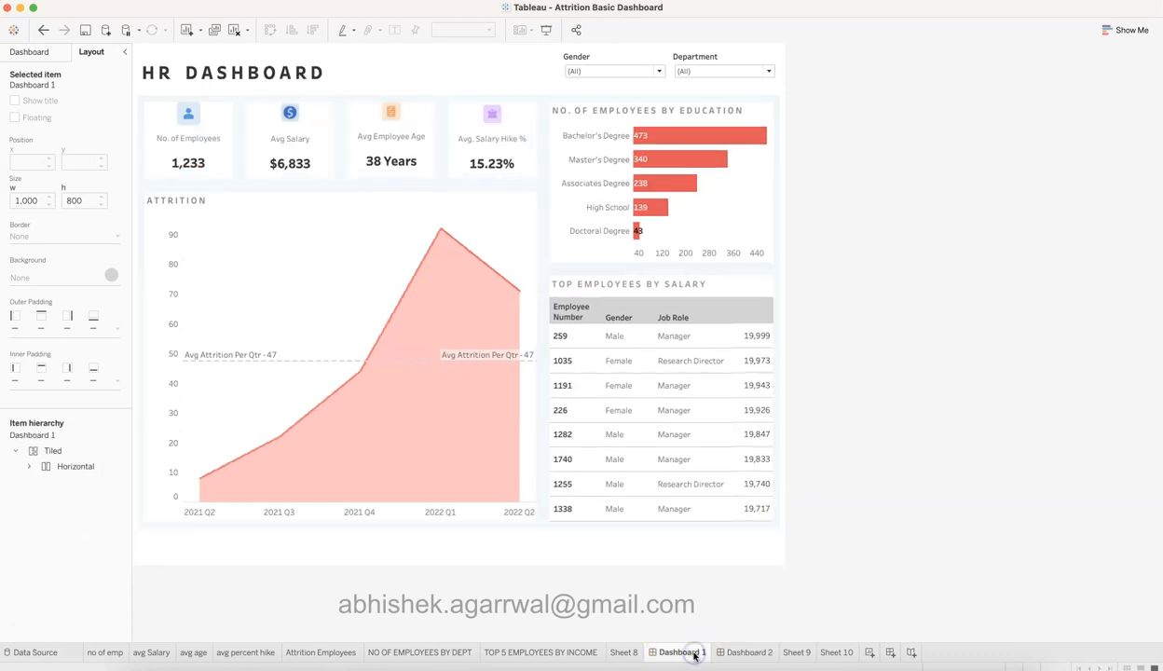
left_click(747, 654)
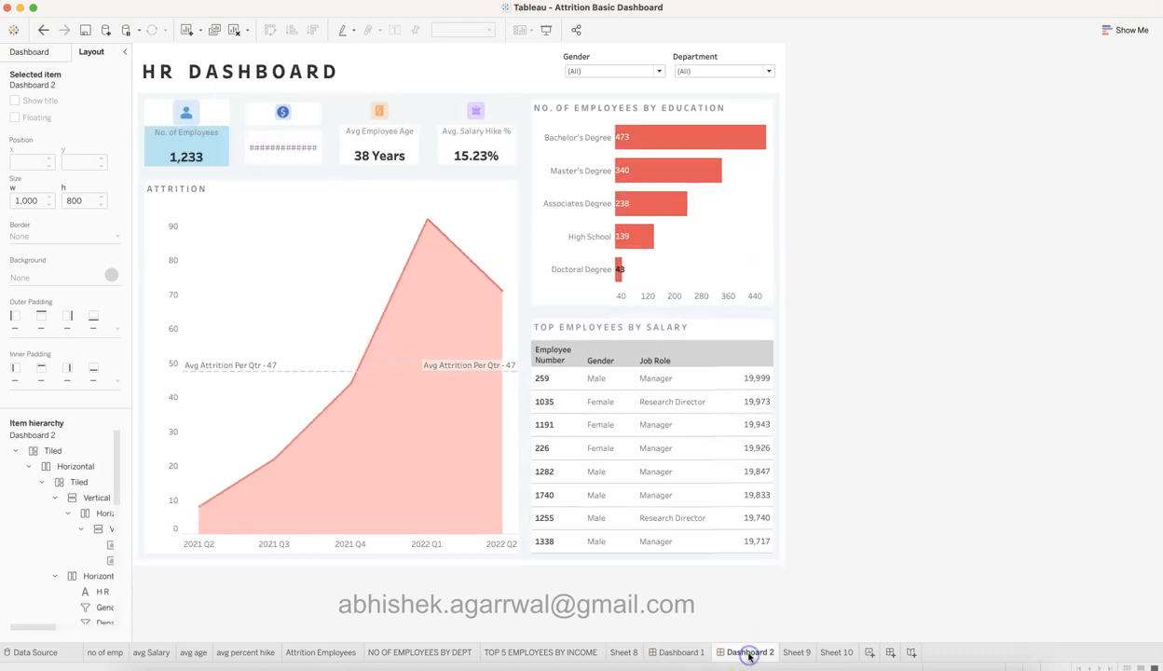
left_click(166, 154)
left_click(843, 285)
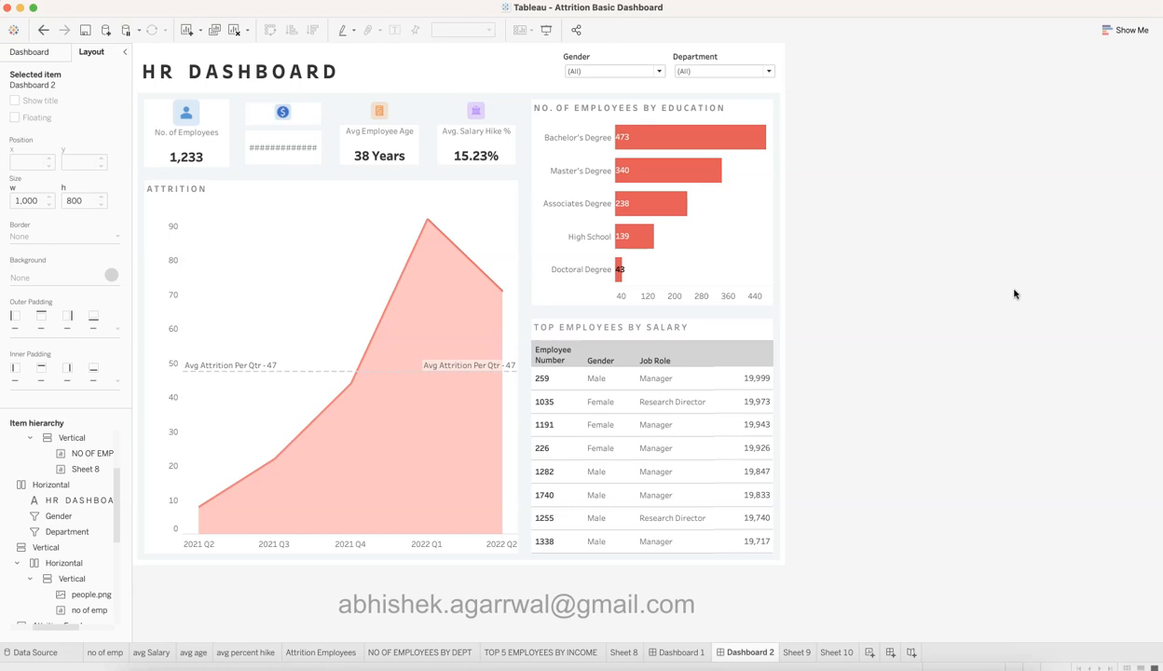
left_click(688, 650)
left_click(996, 410)
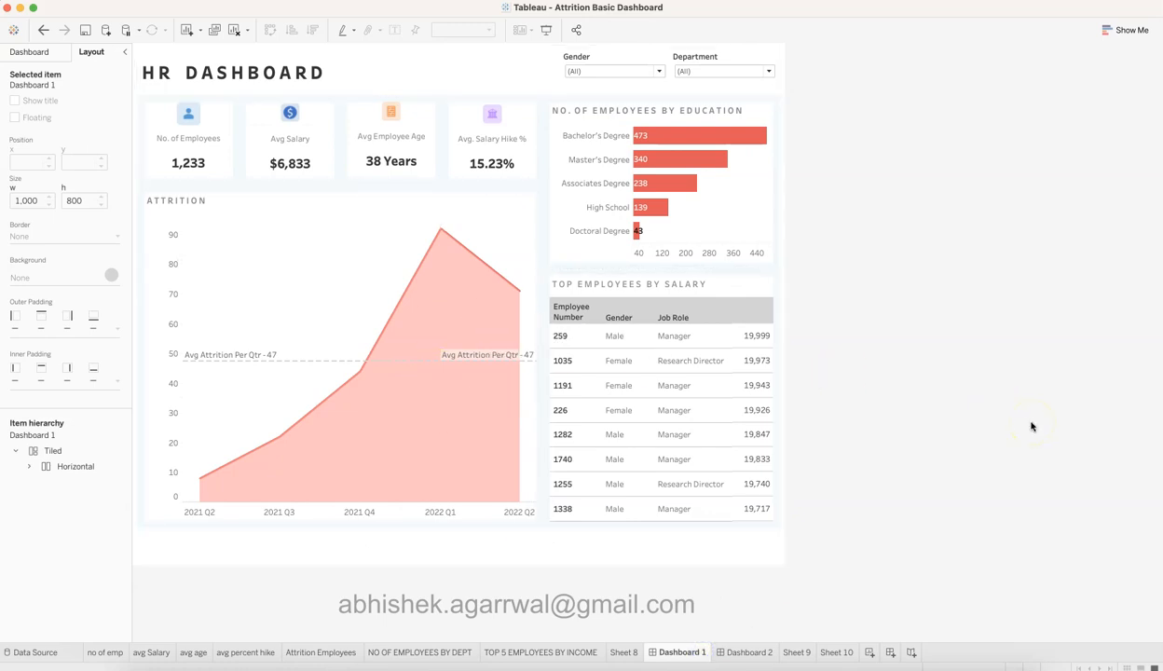